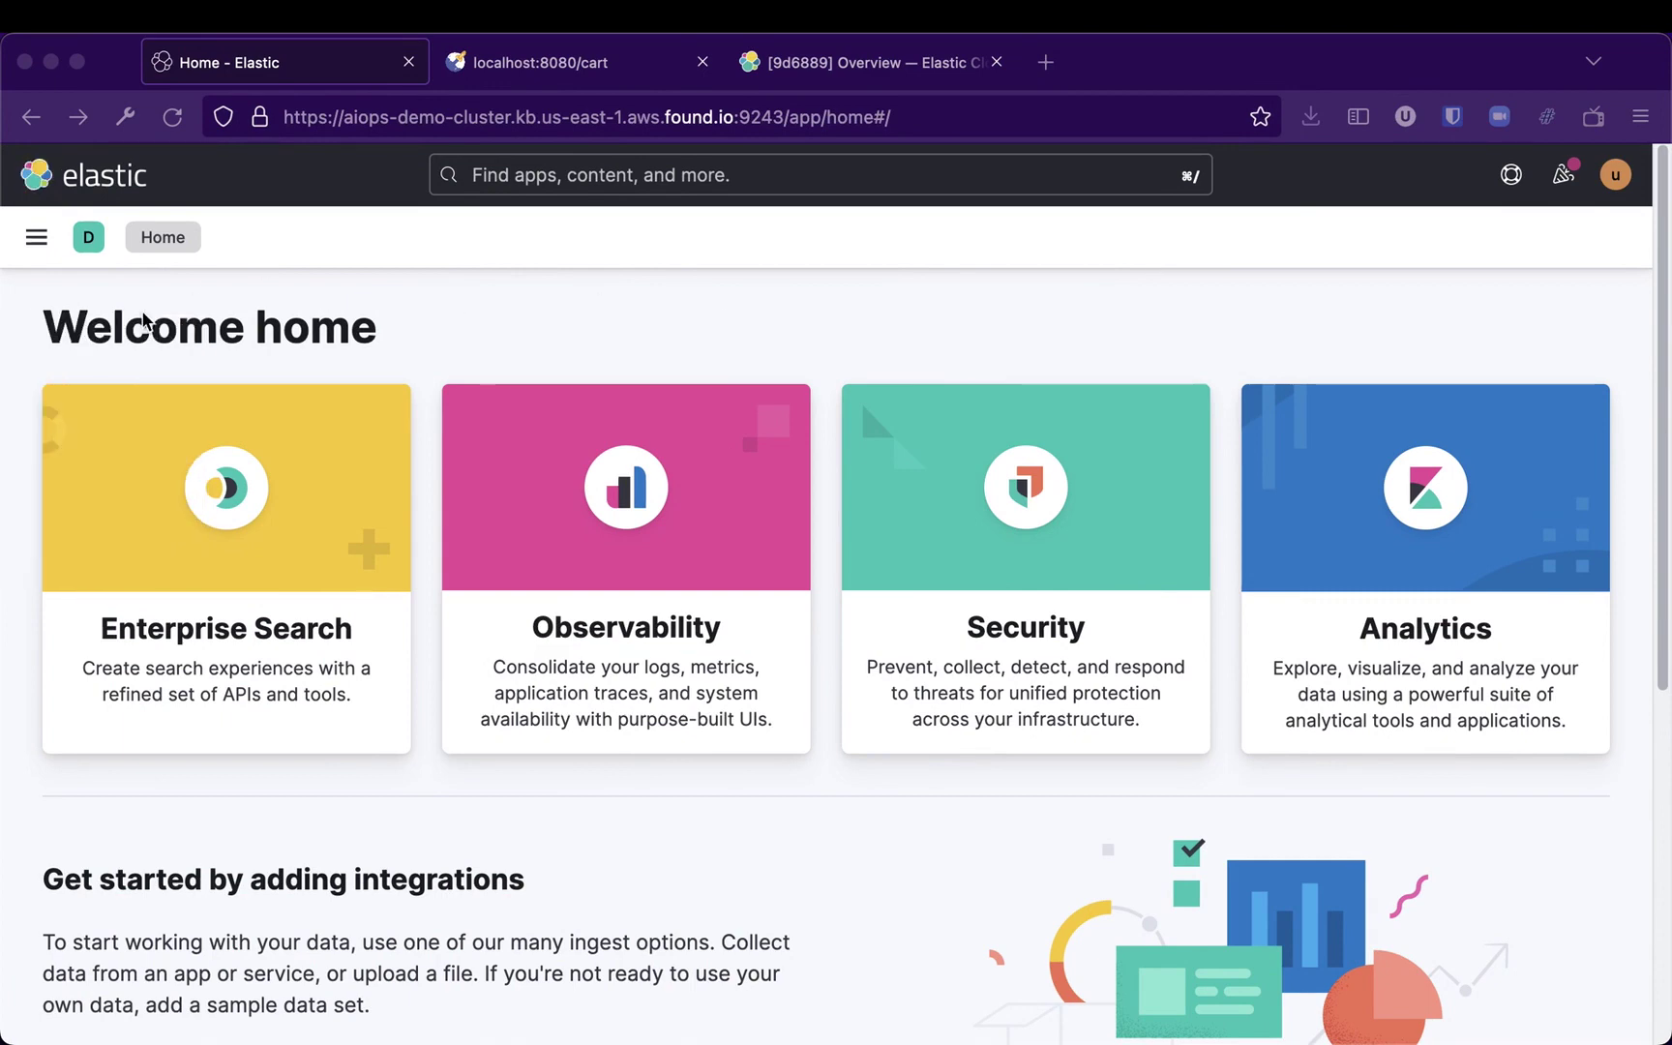
Step: Open Discover from the main menu and select the logs-* data view, showing 36,780,762 hits
left_click(36, 237)
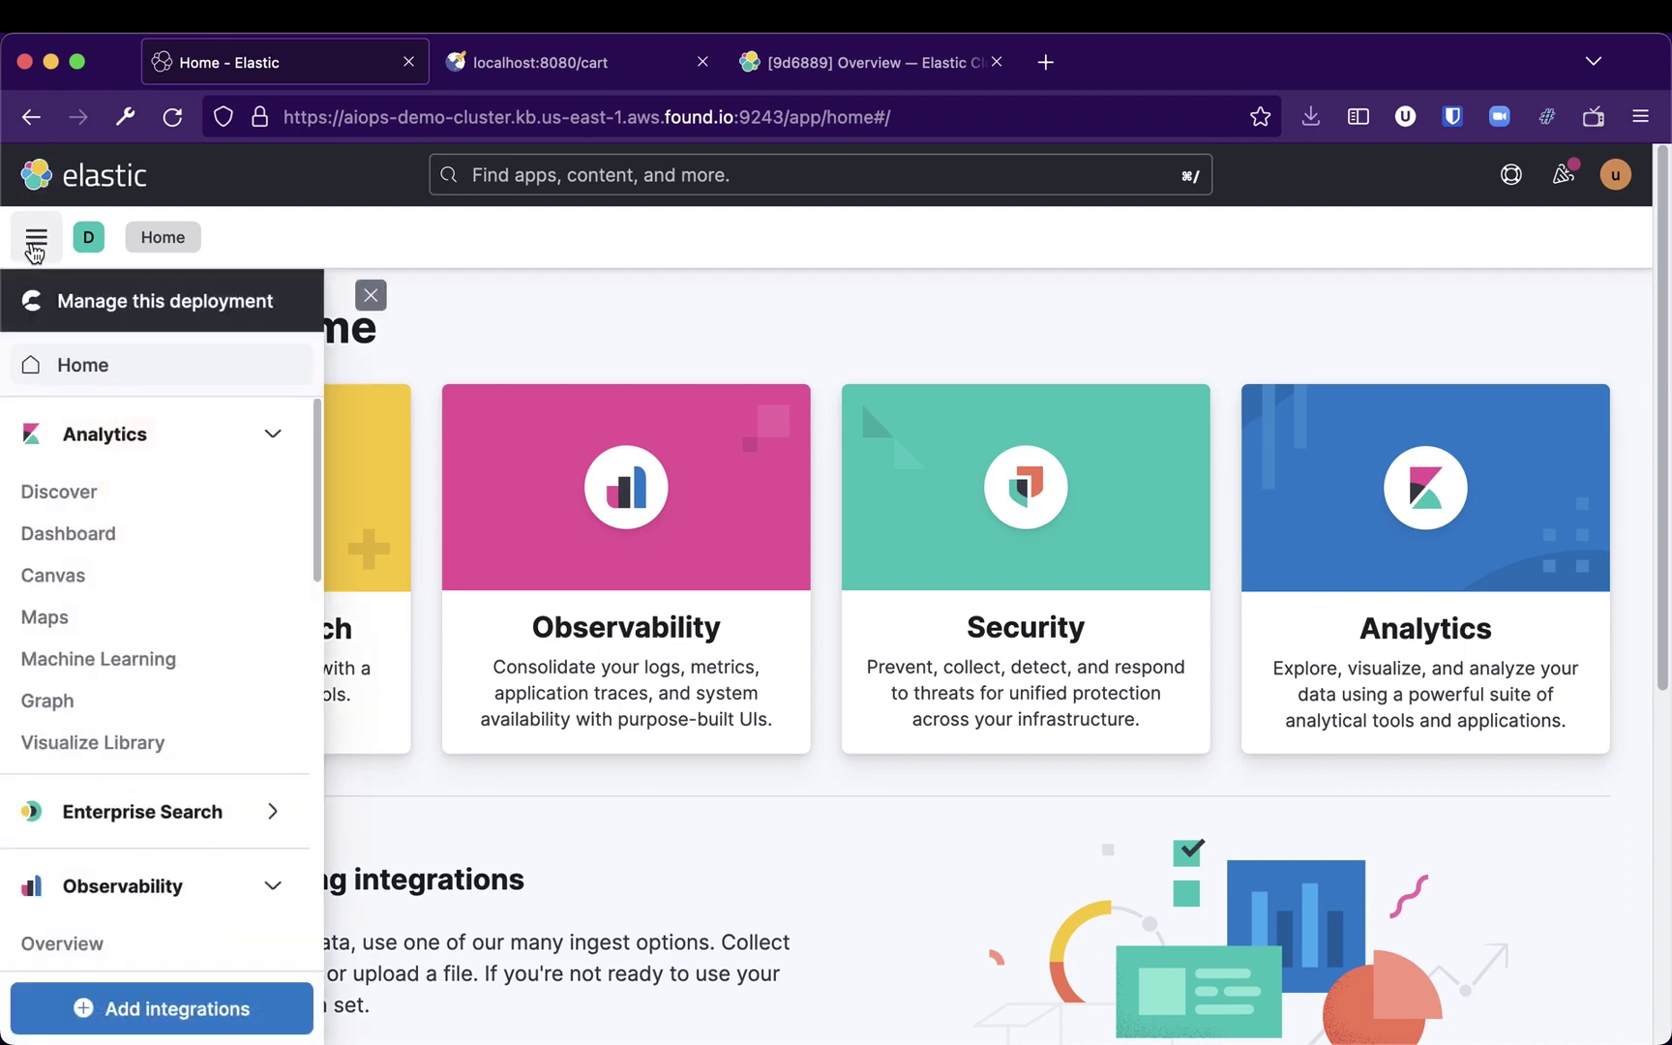
left_click(93, 493)
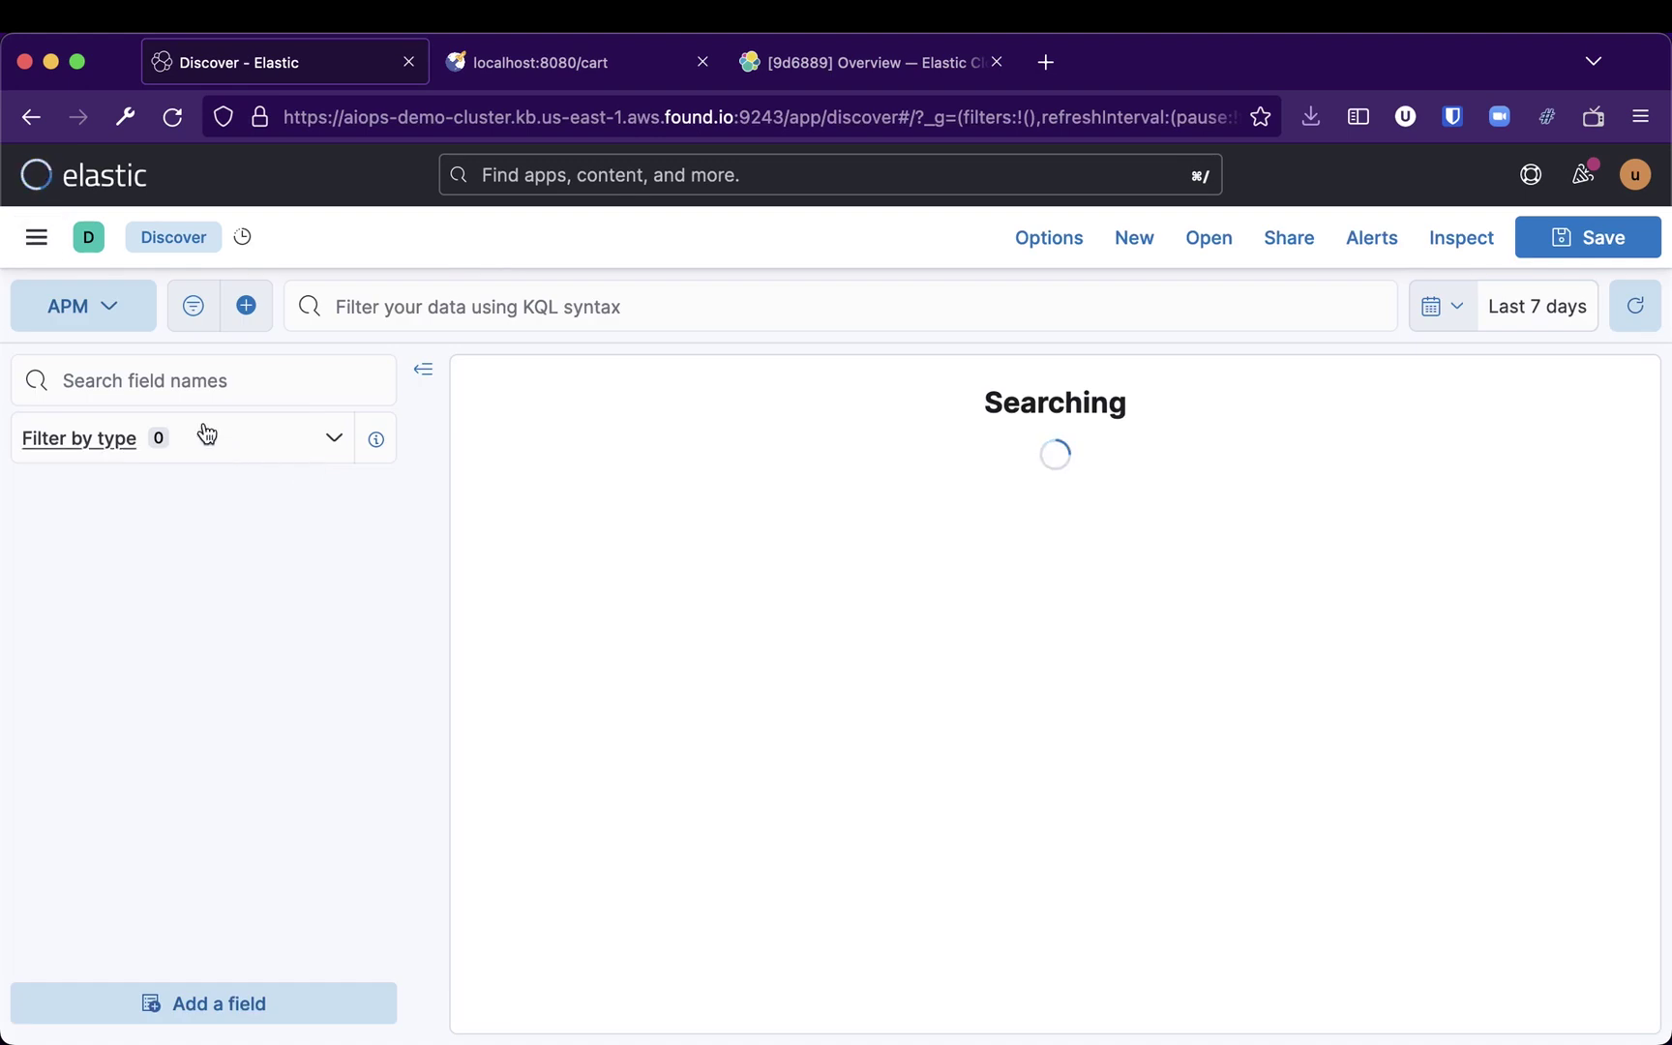
left_click(111, 322)
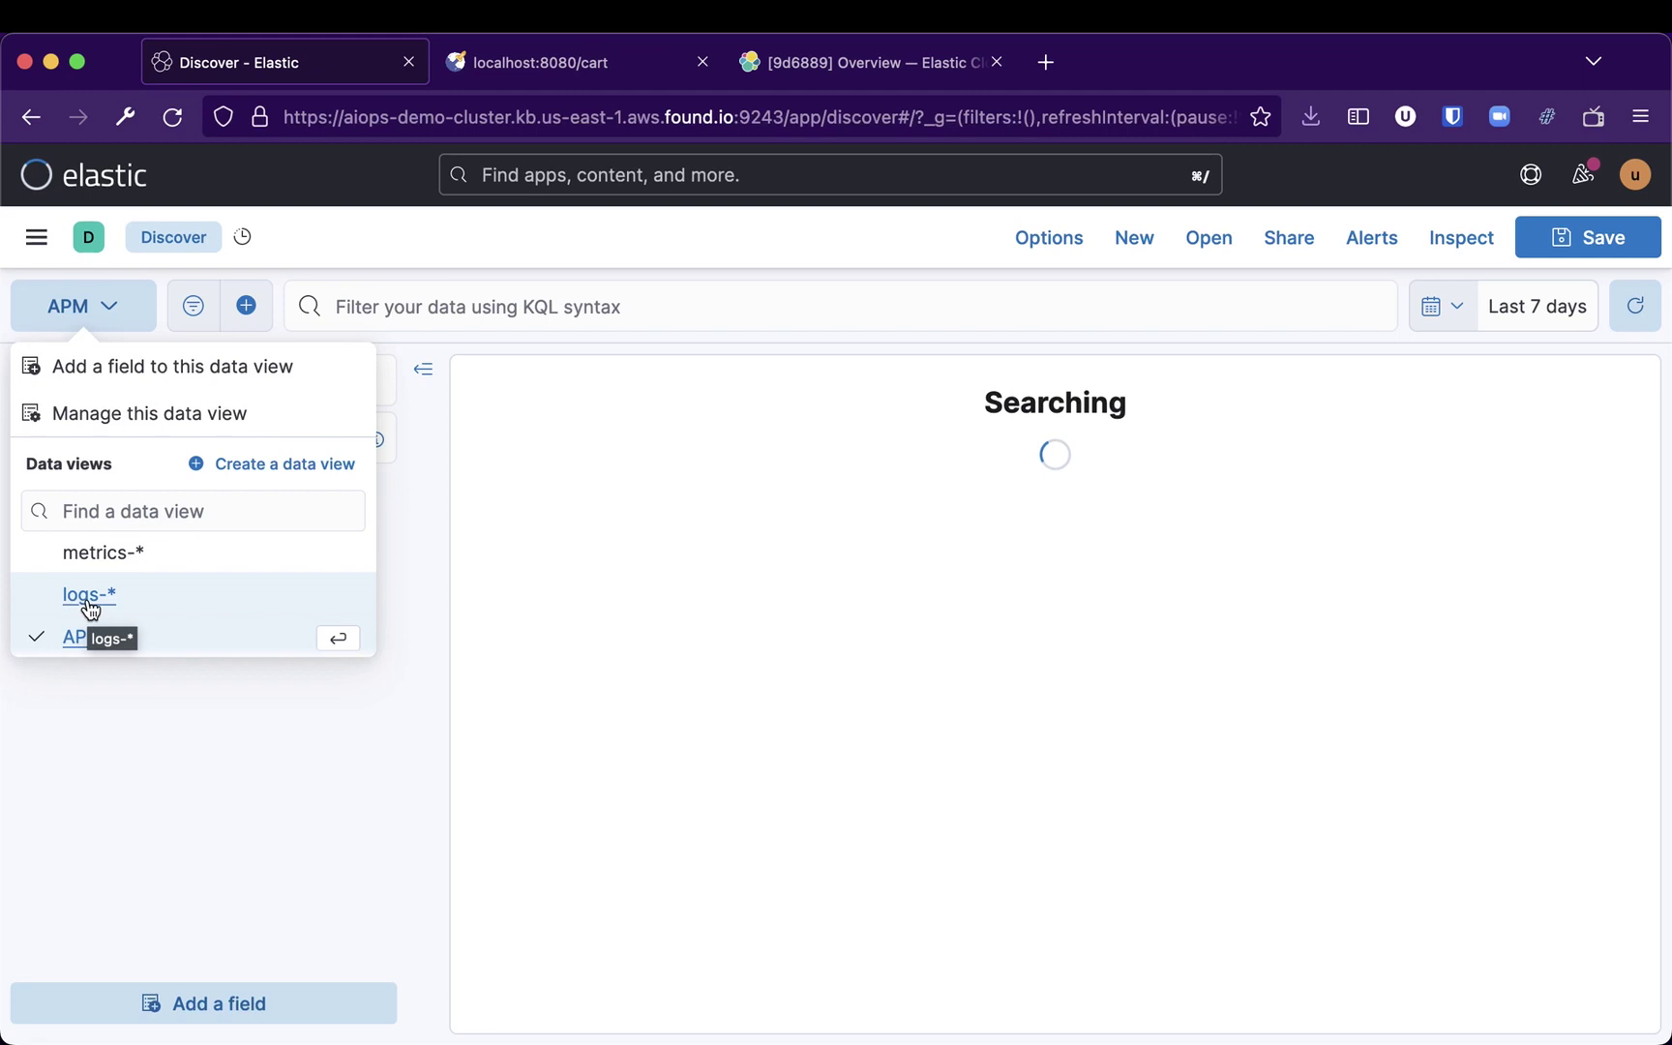
left_click(90, 596)
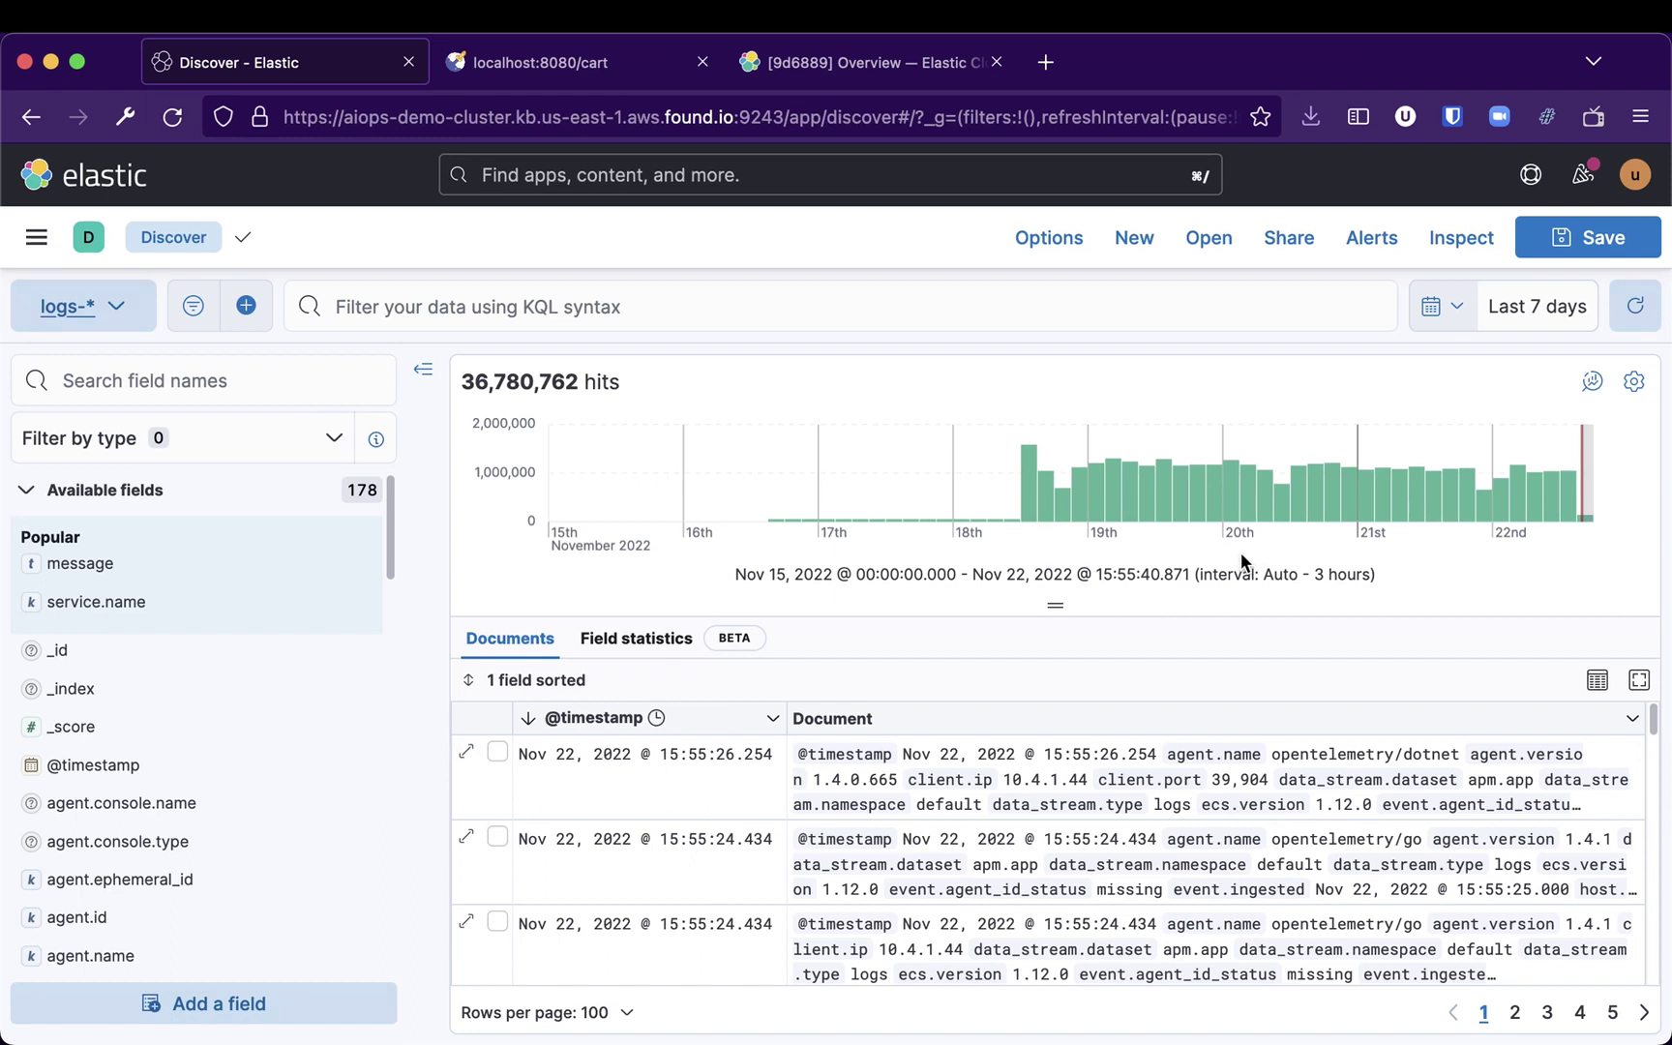
Step: In iTerm, run kubectl port-forward svc/aiops-demo-frontendproxy 8080:8080 from the autosuggestion
left_click(658, 972)
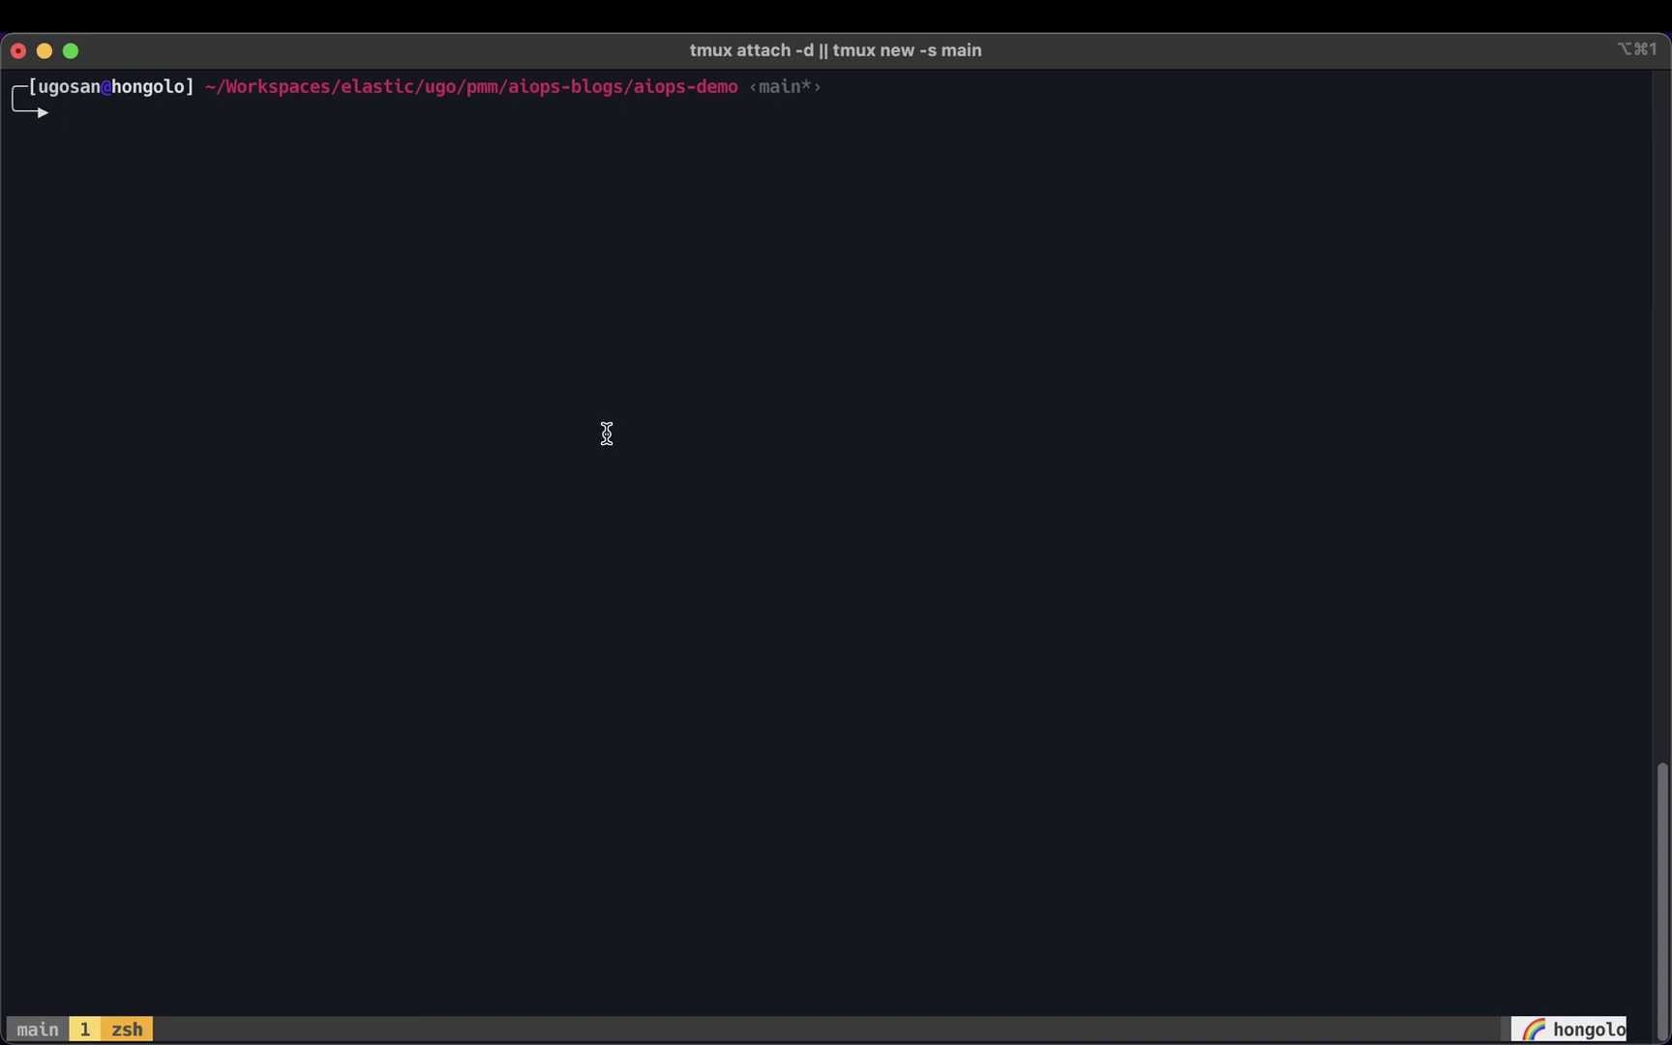
type("kubec")
key("Right")
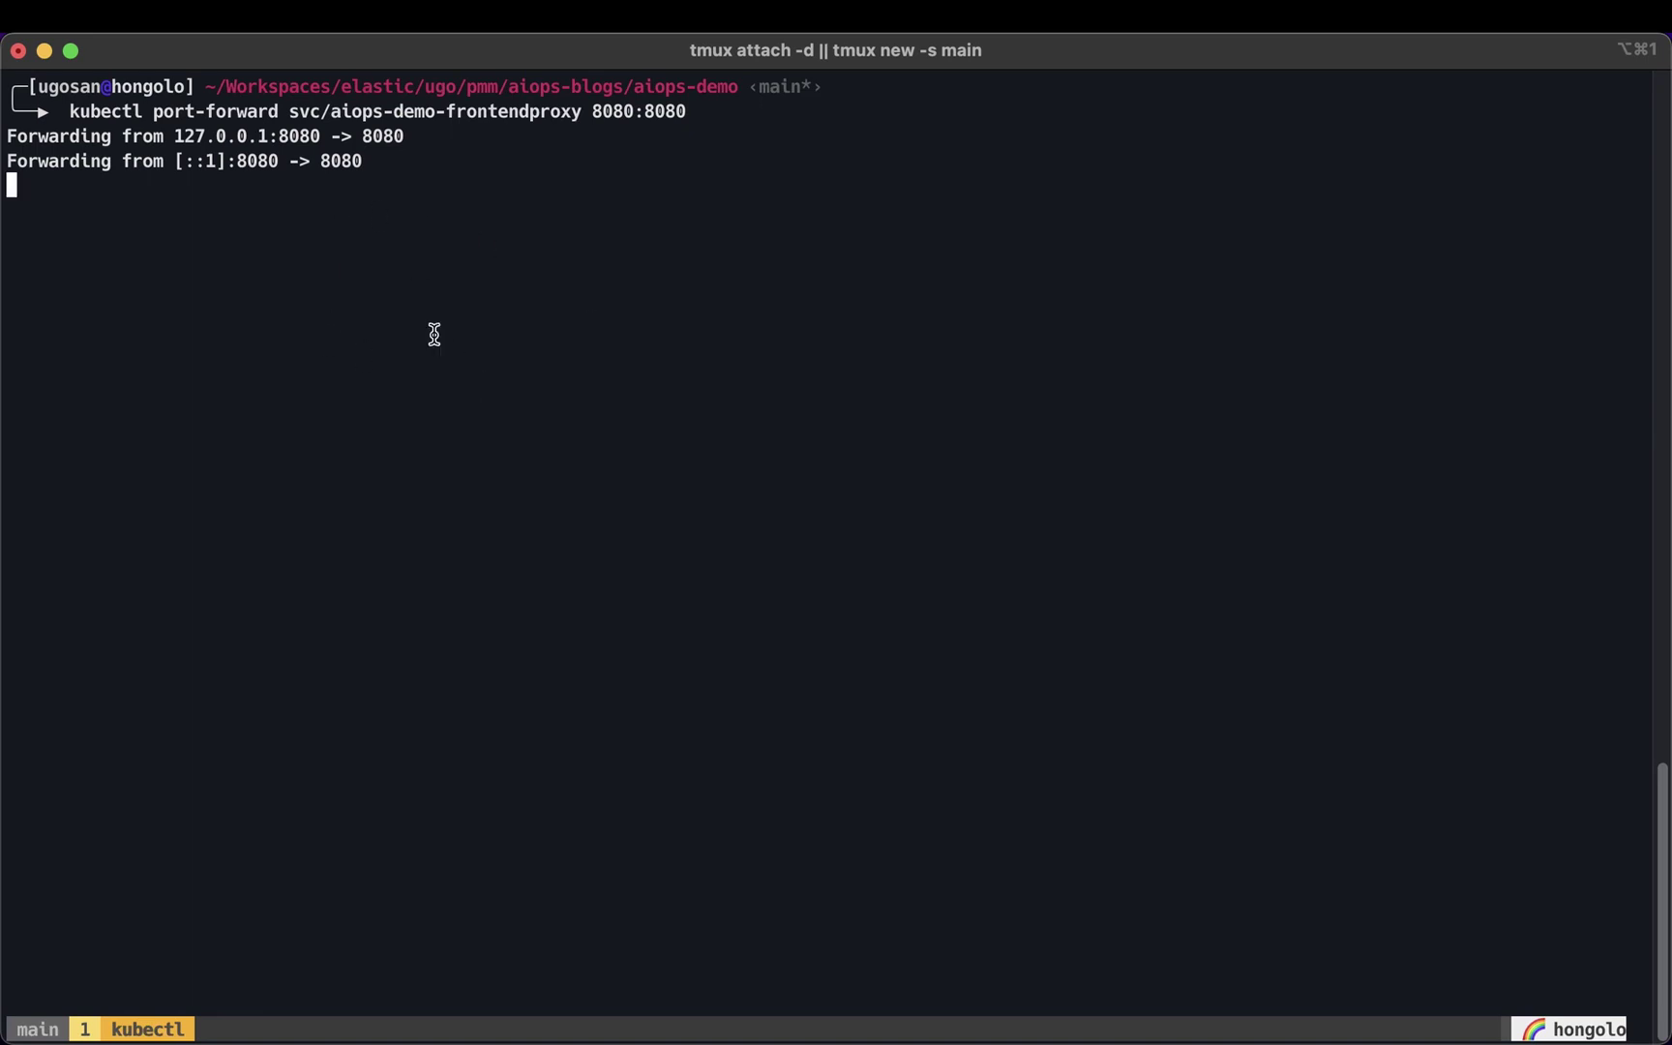
Step: Reload the demo shop's home page at localhost:8080 in the browser
mouse_move(463, 1016)
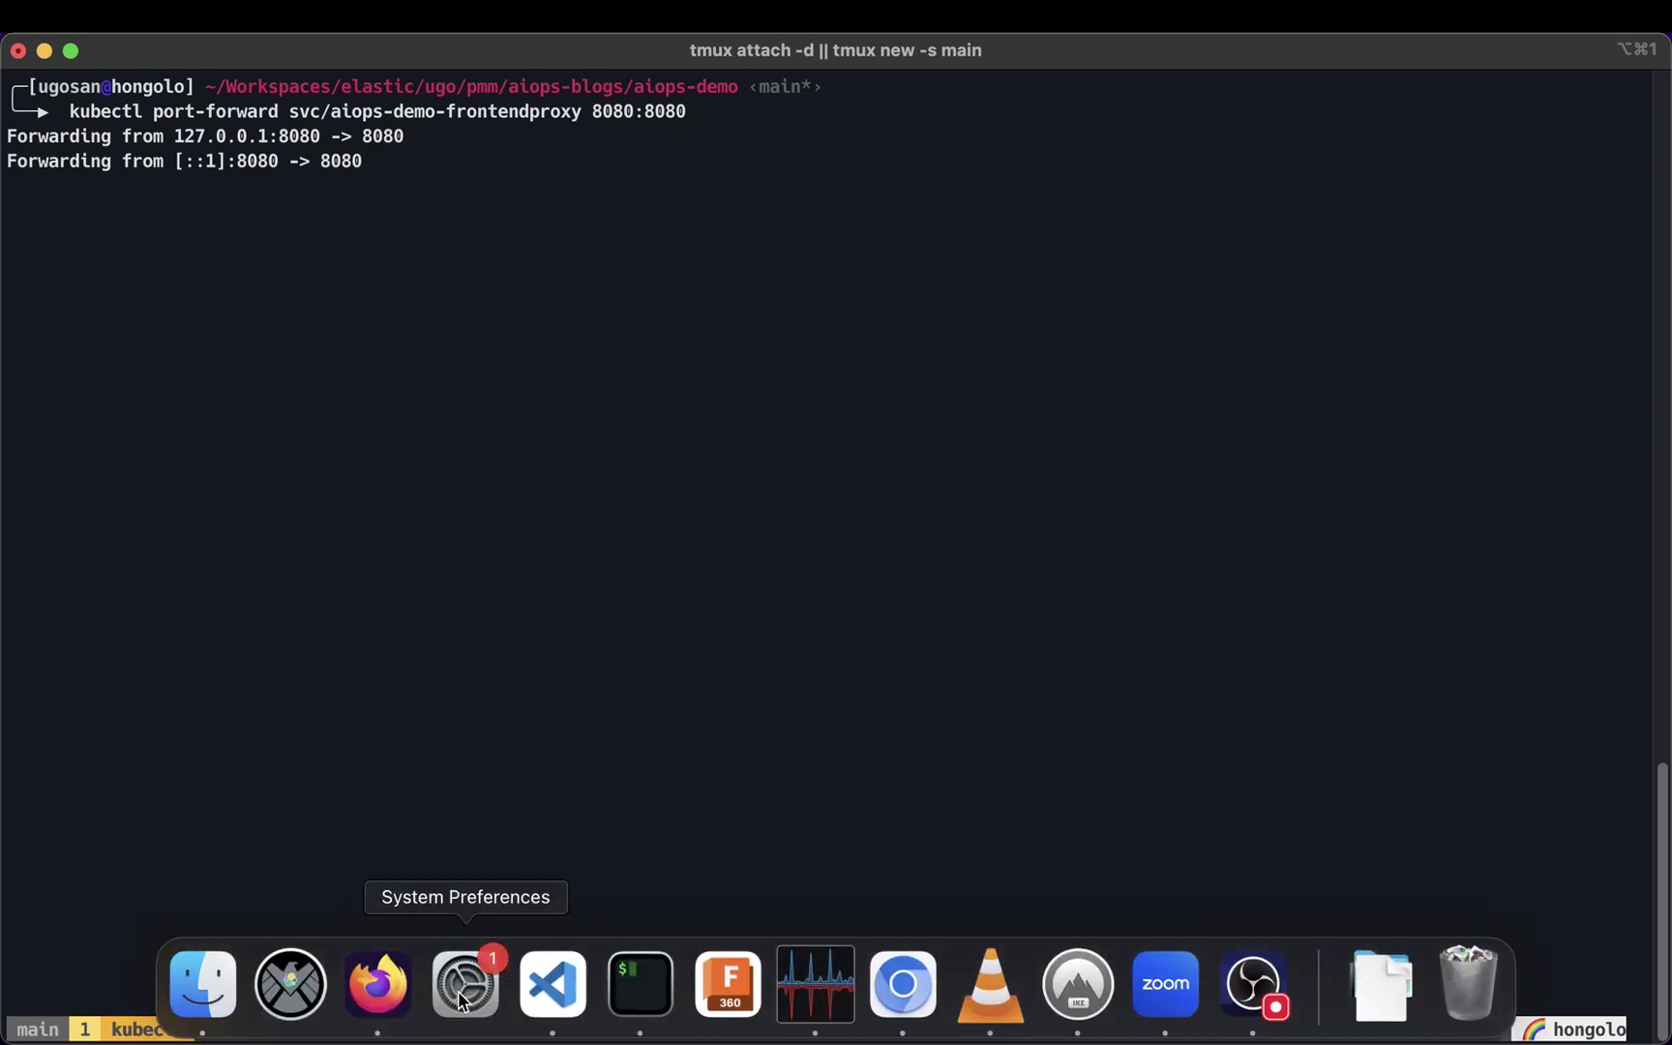
left_click(382, 985)
left_click(576, 61)
left_click(438, 121)
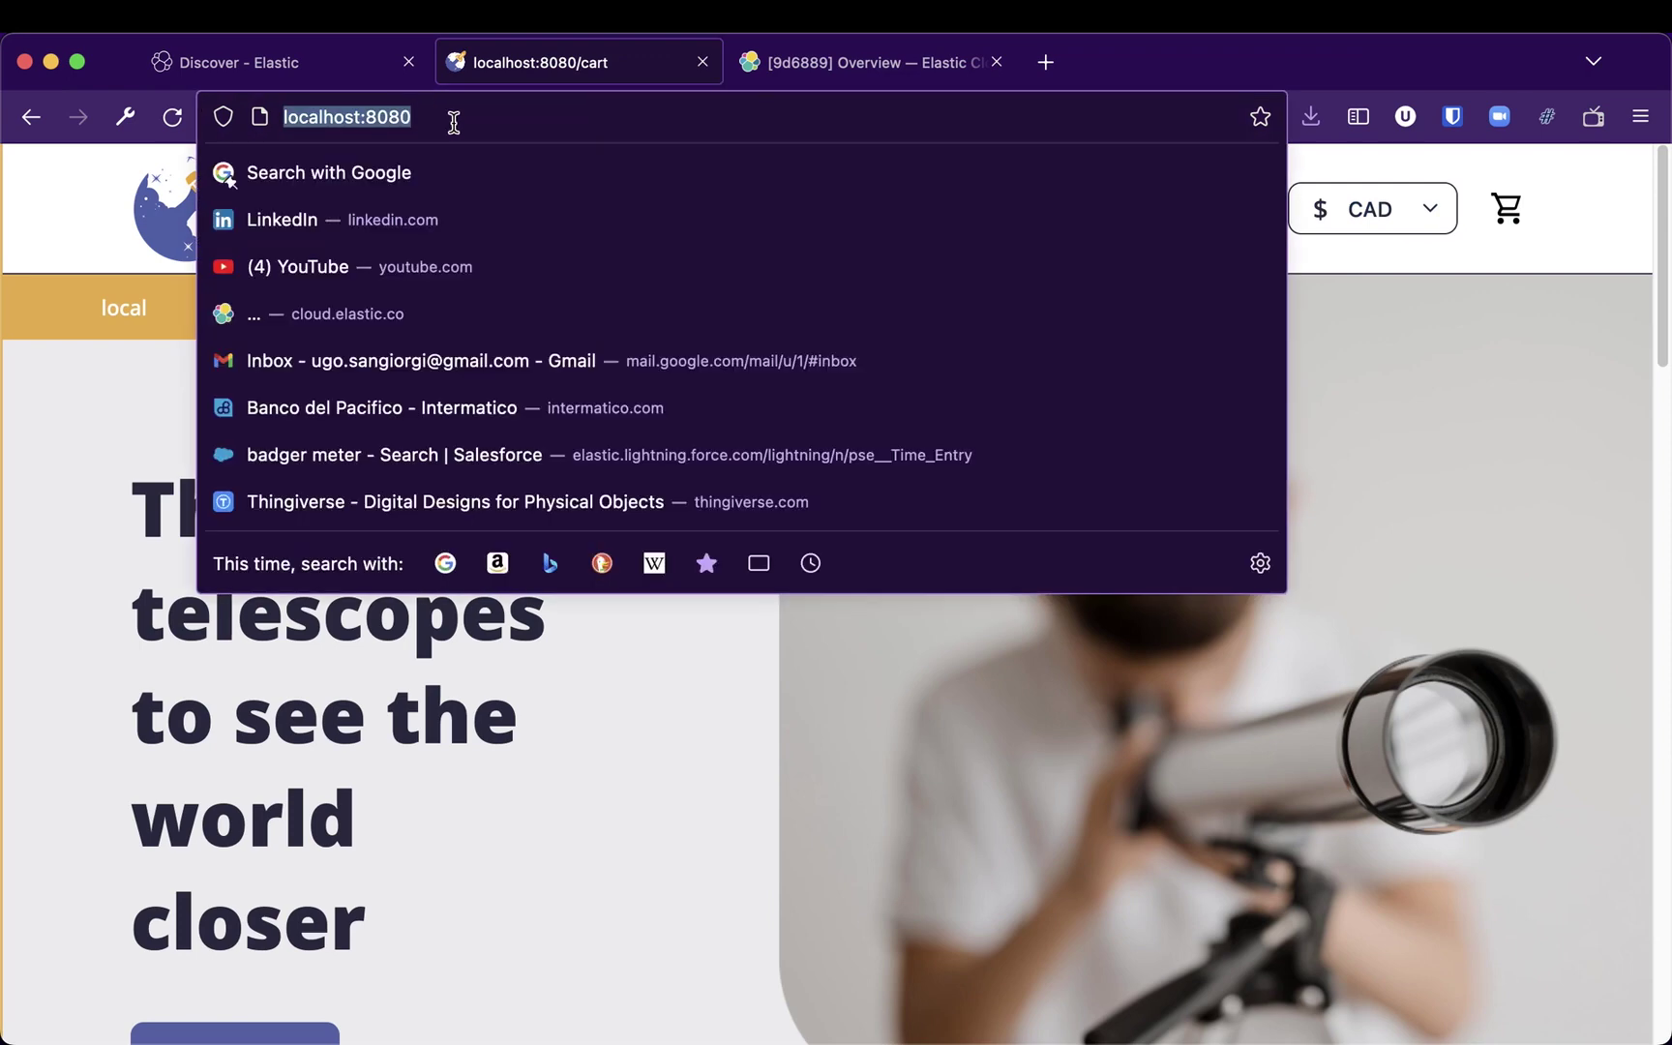
key("Return")
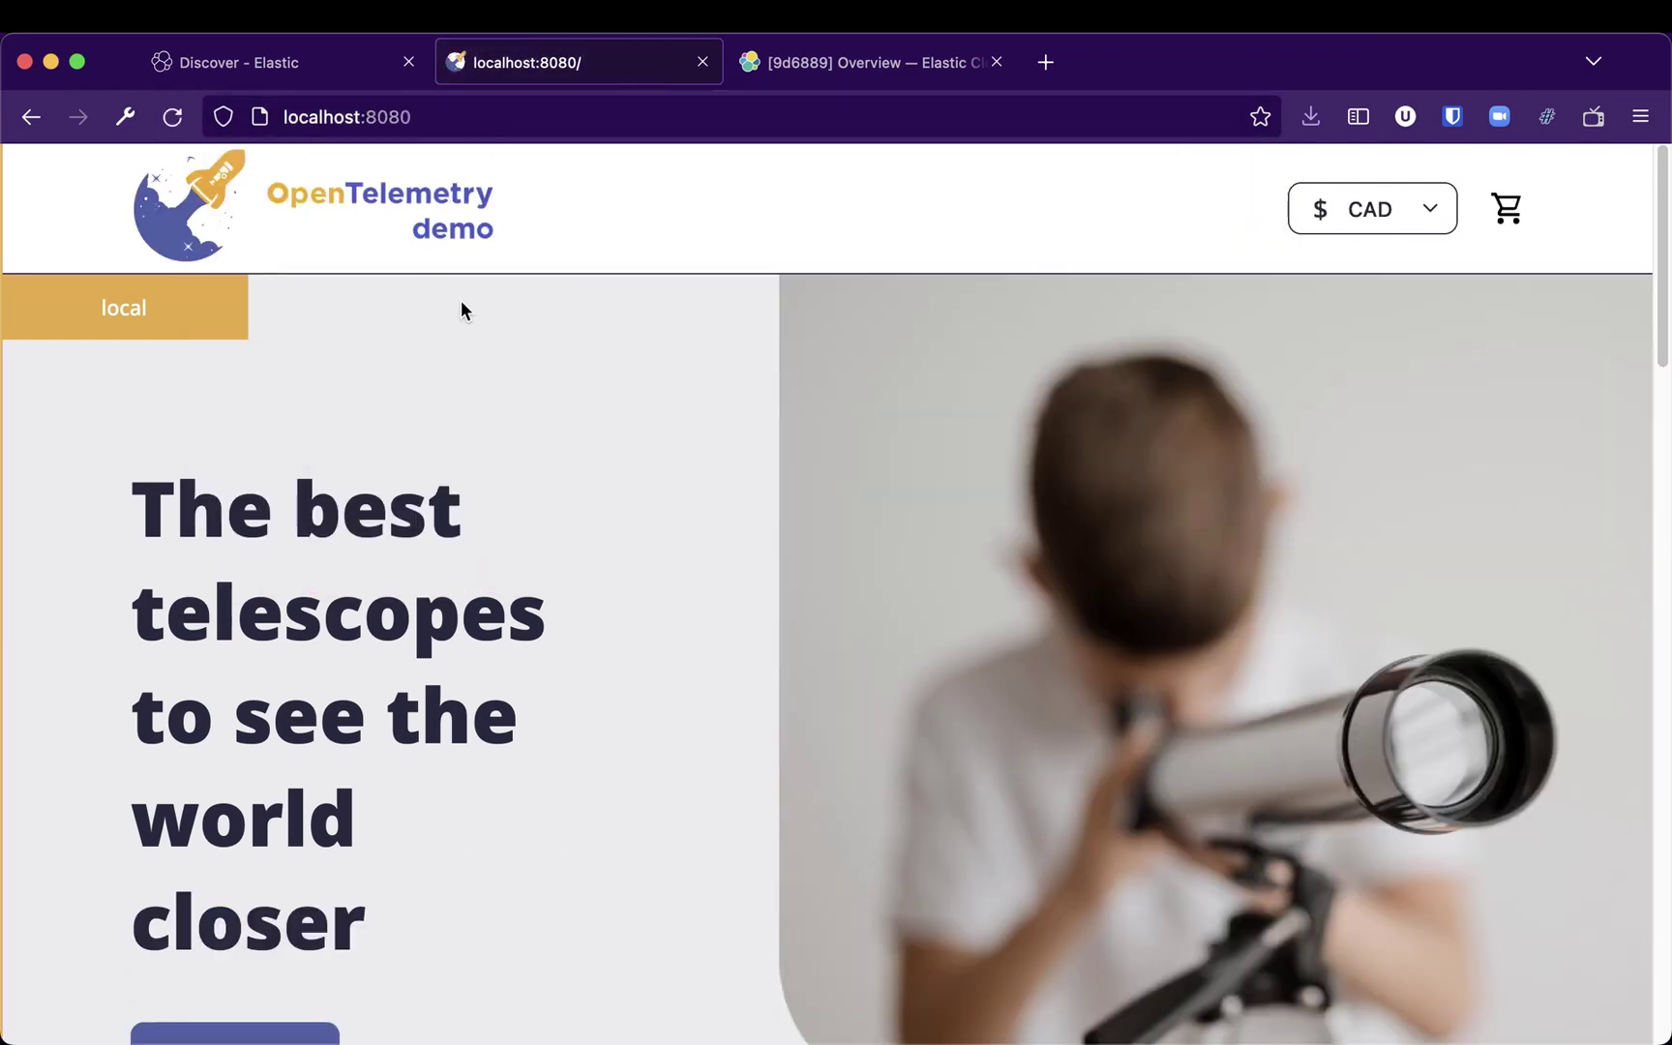
scroll(599, 579, "down", 10)
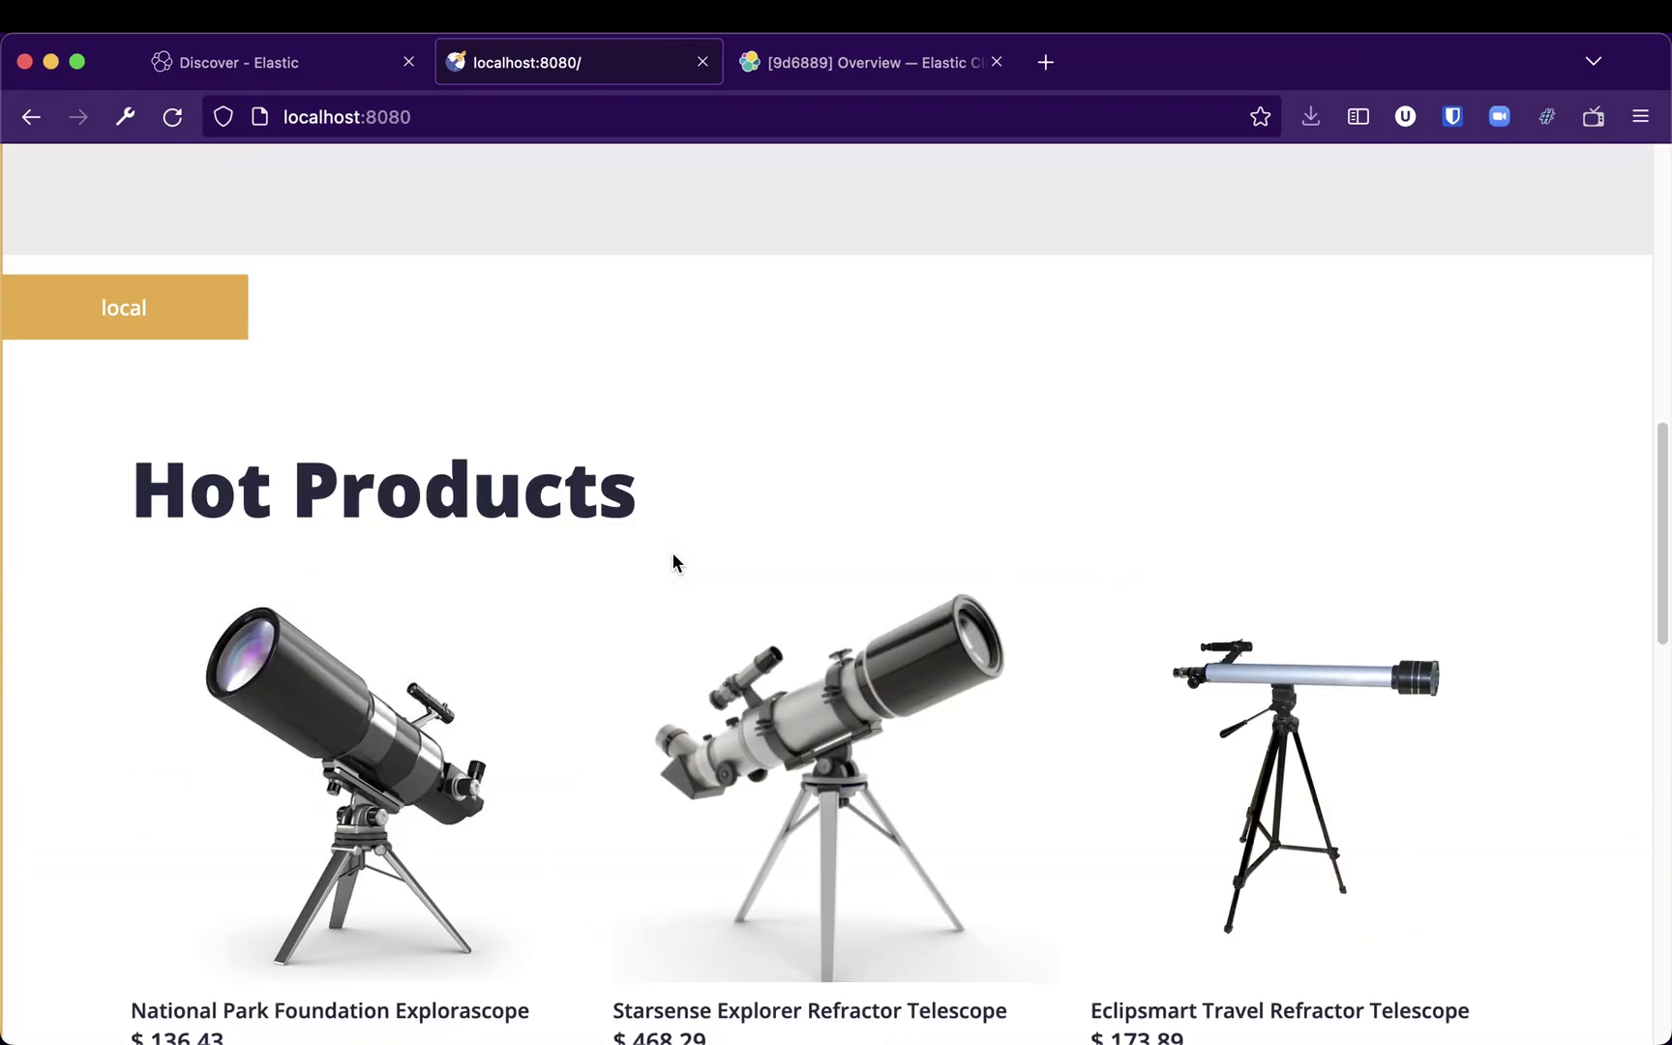
scroll(977, 563, "down", 6)
scroll(979, 565, "up", 4)
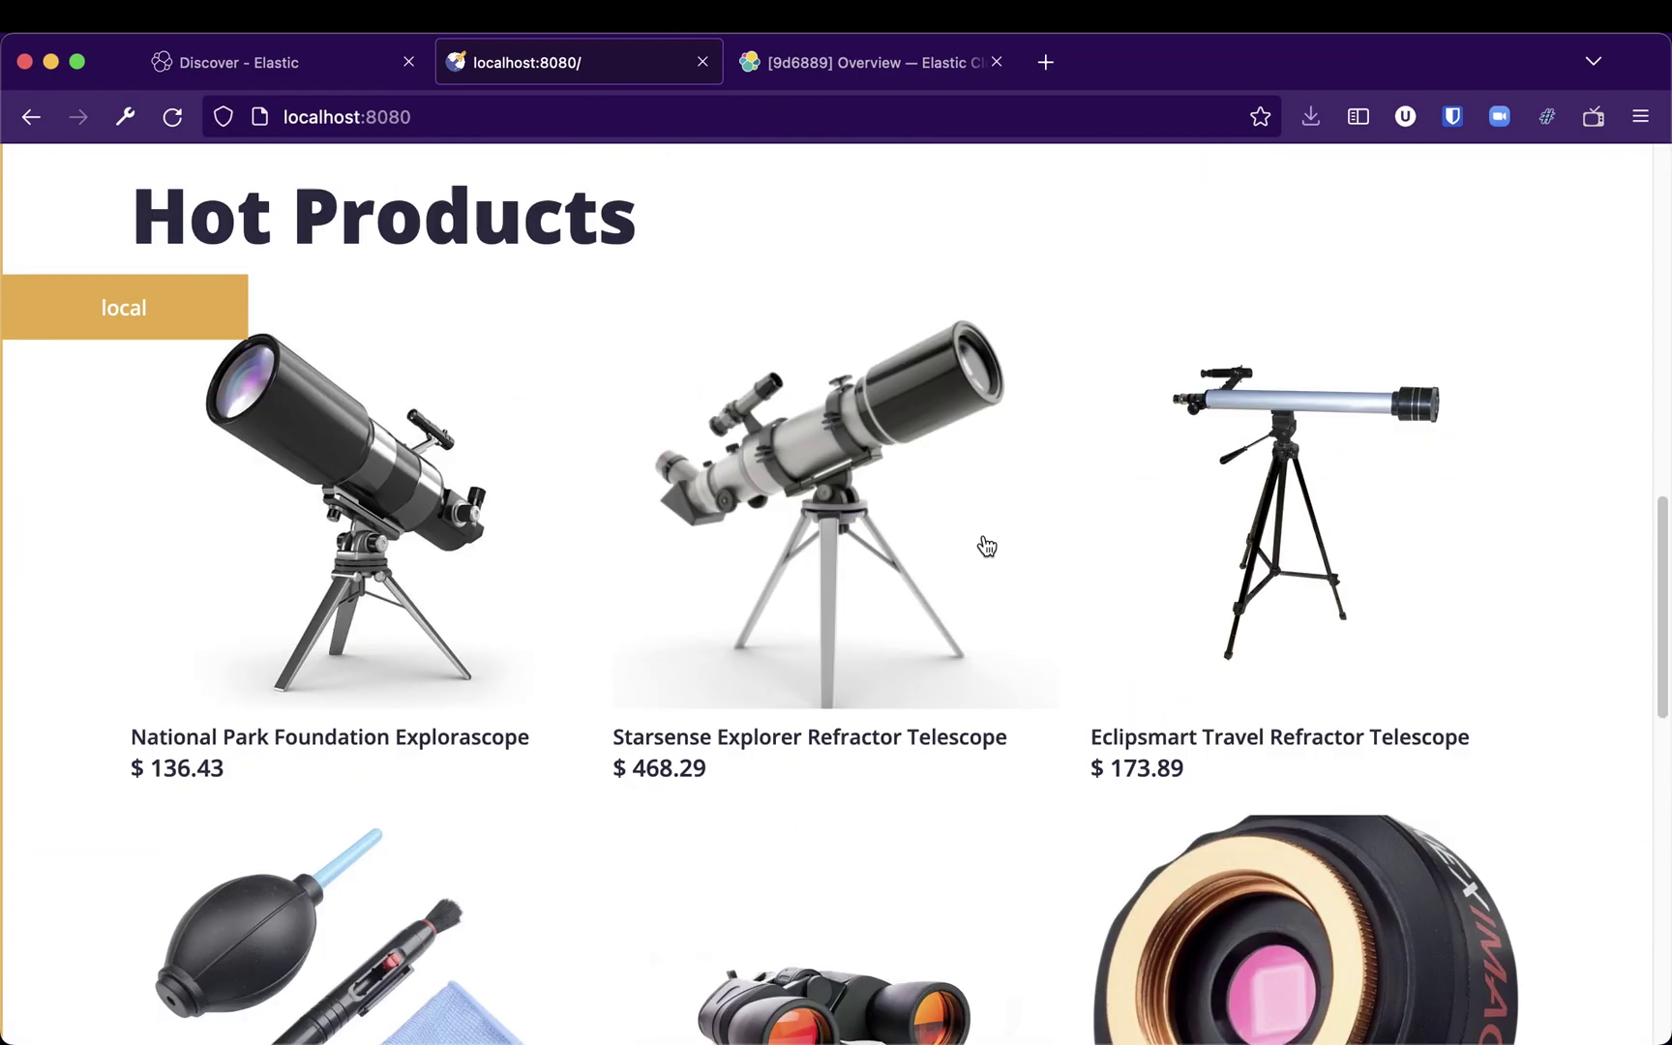
Step: Add 7 Starsense Explorer Refractor Telescopes to the cart
left_click(816, 511)
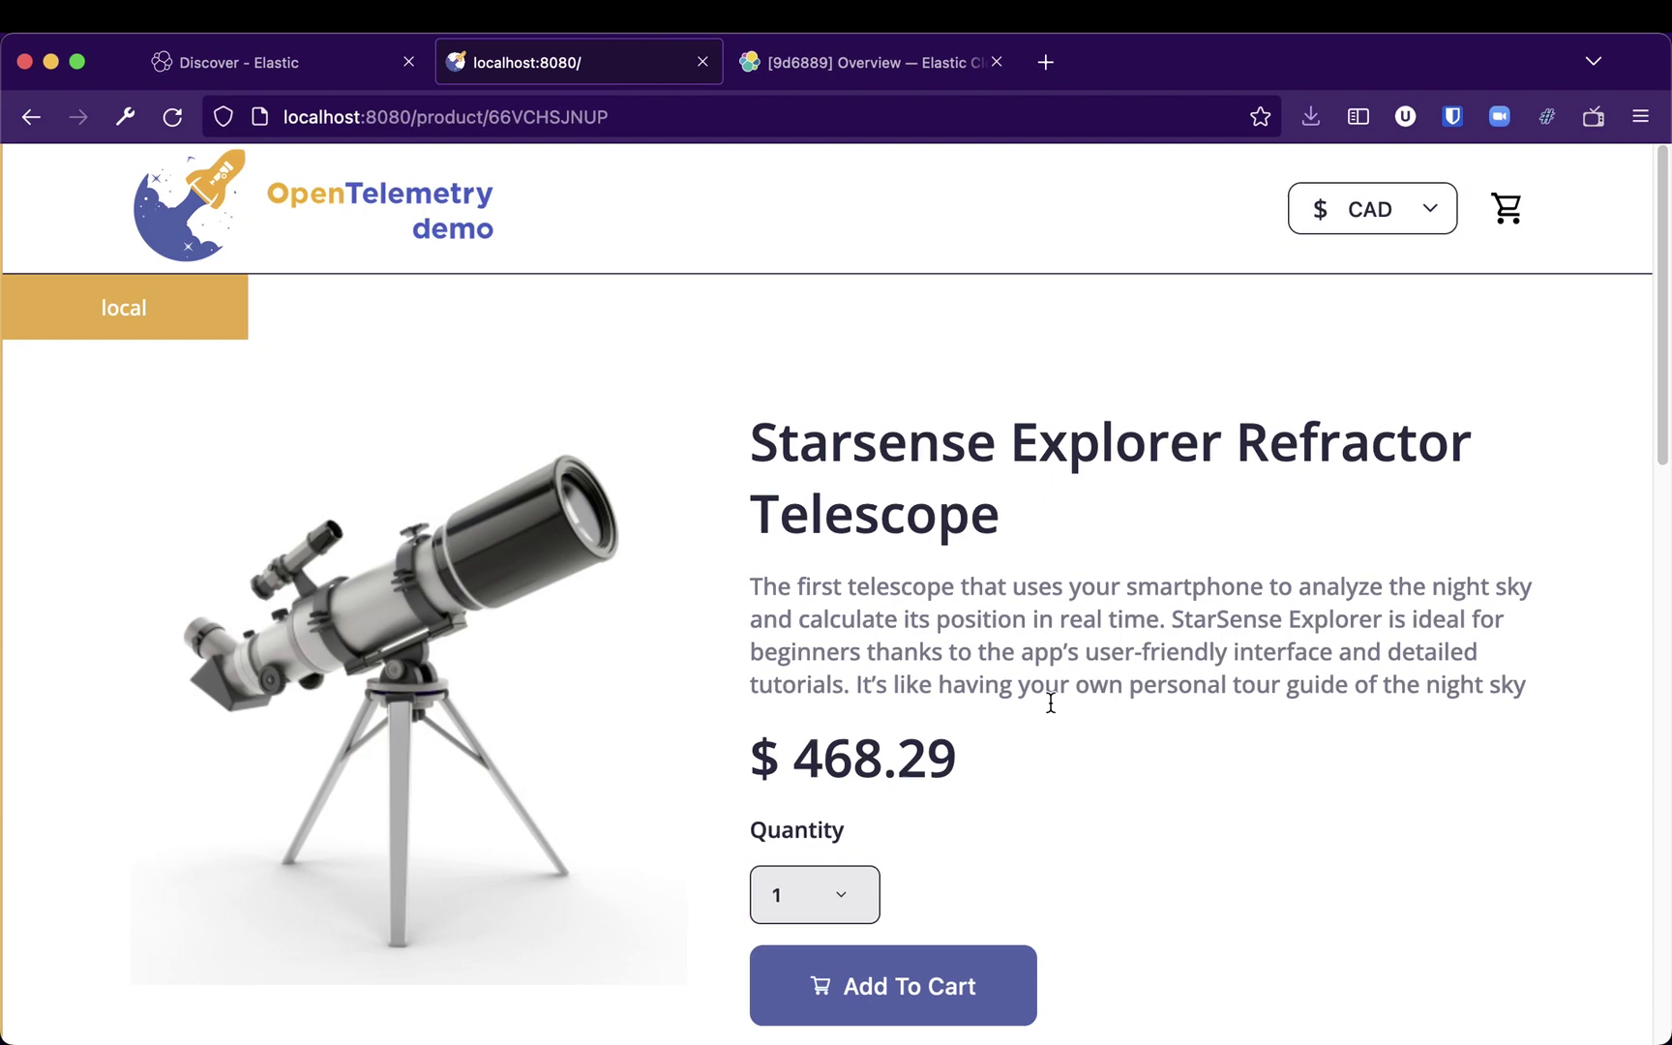
left_click(861, 894)
left_click(847, 762)
scroll(1162, 762, "down", 5)
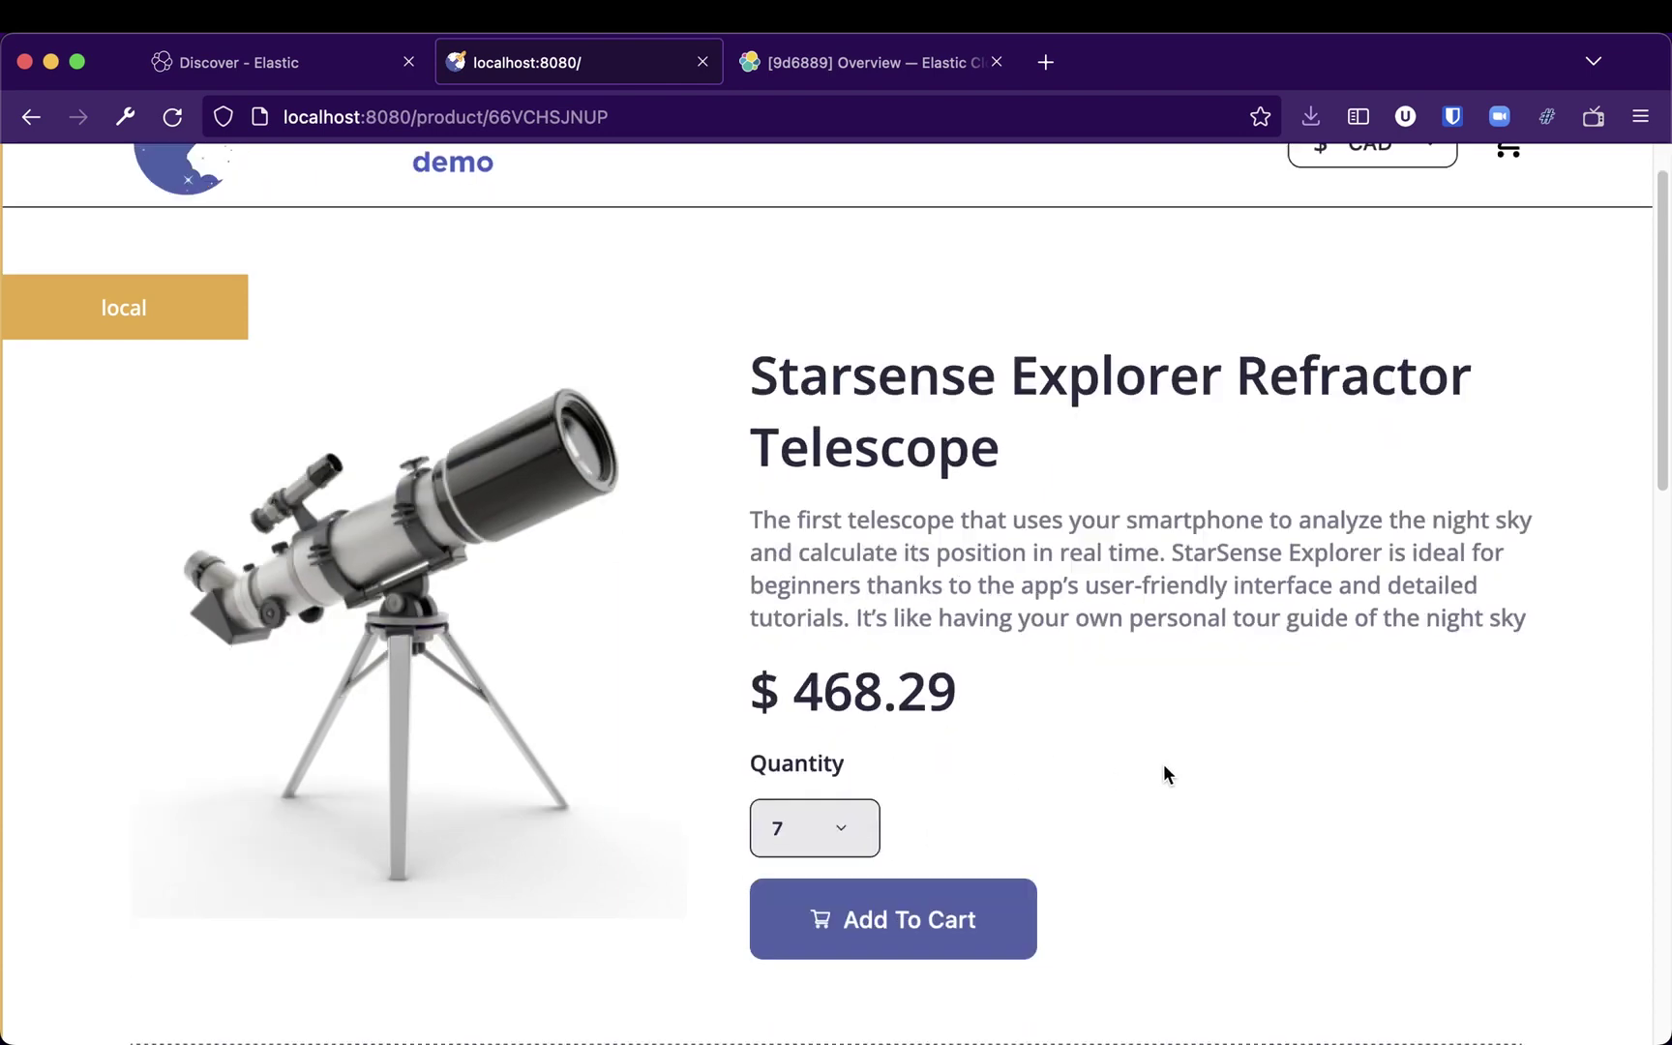
left_click(942, 677)
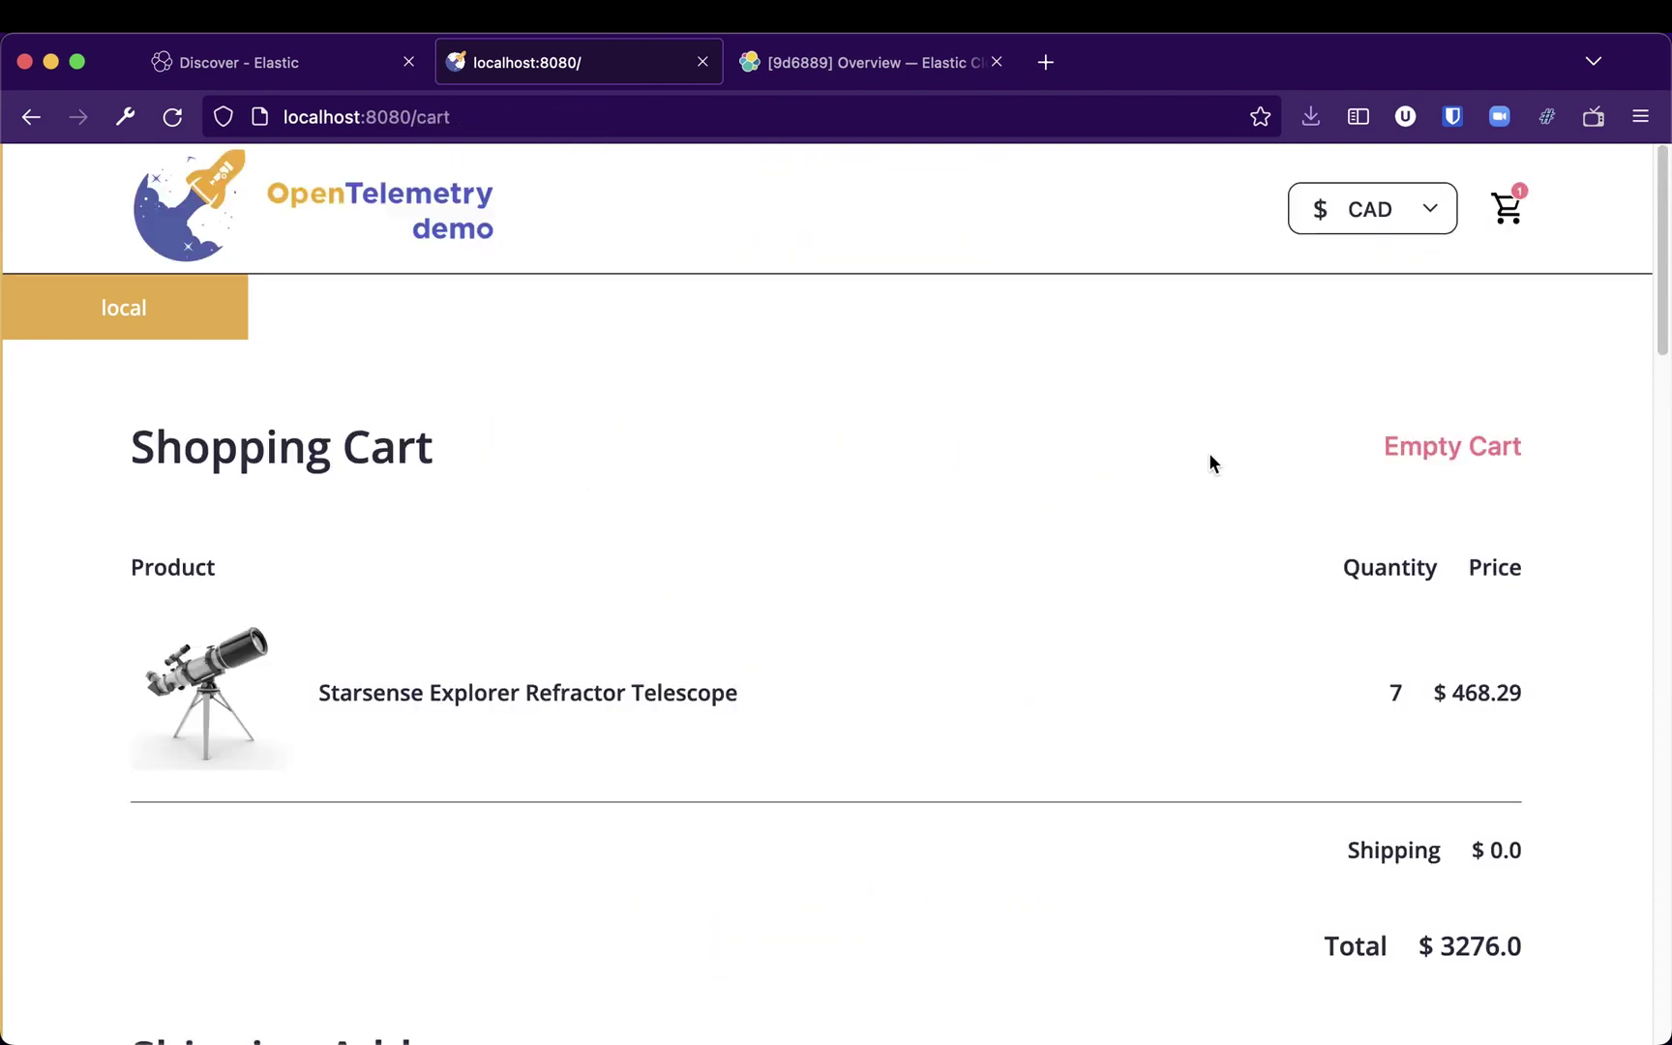
scroll(1179, 690, "down", 2)
scroll(1153, 702, "up", 2)
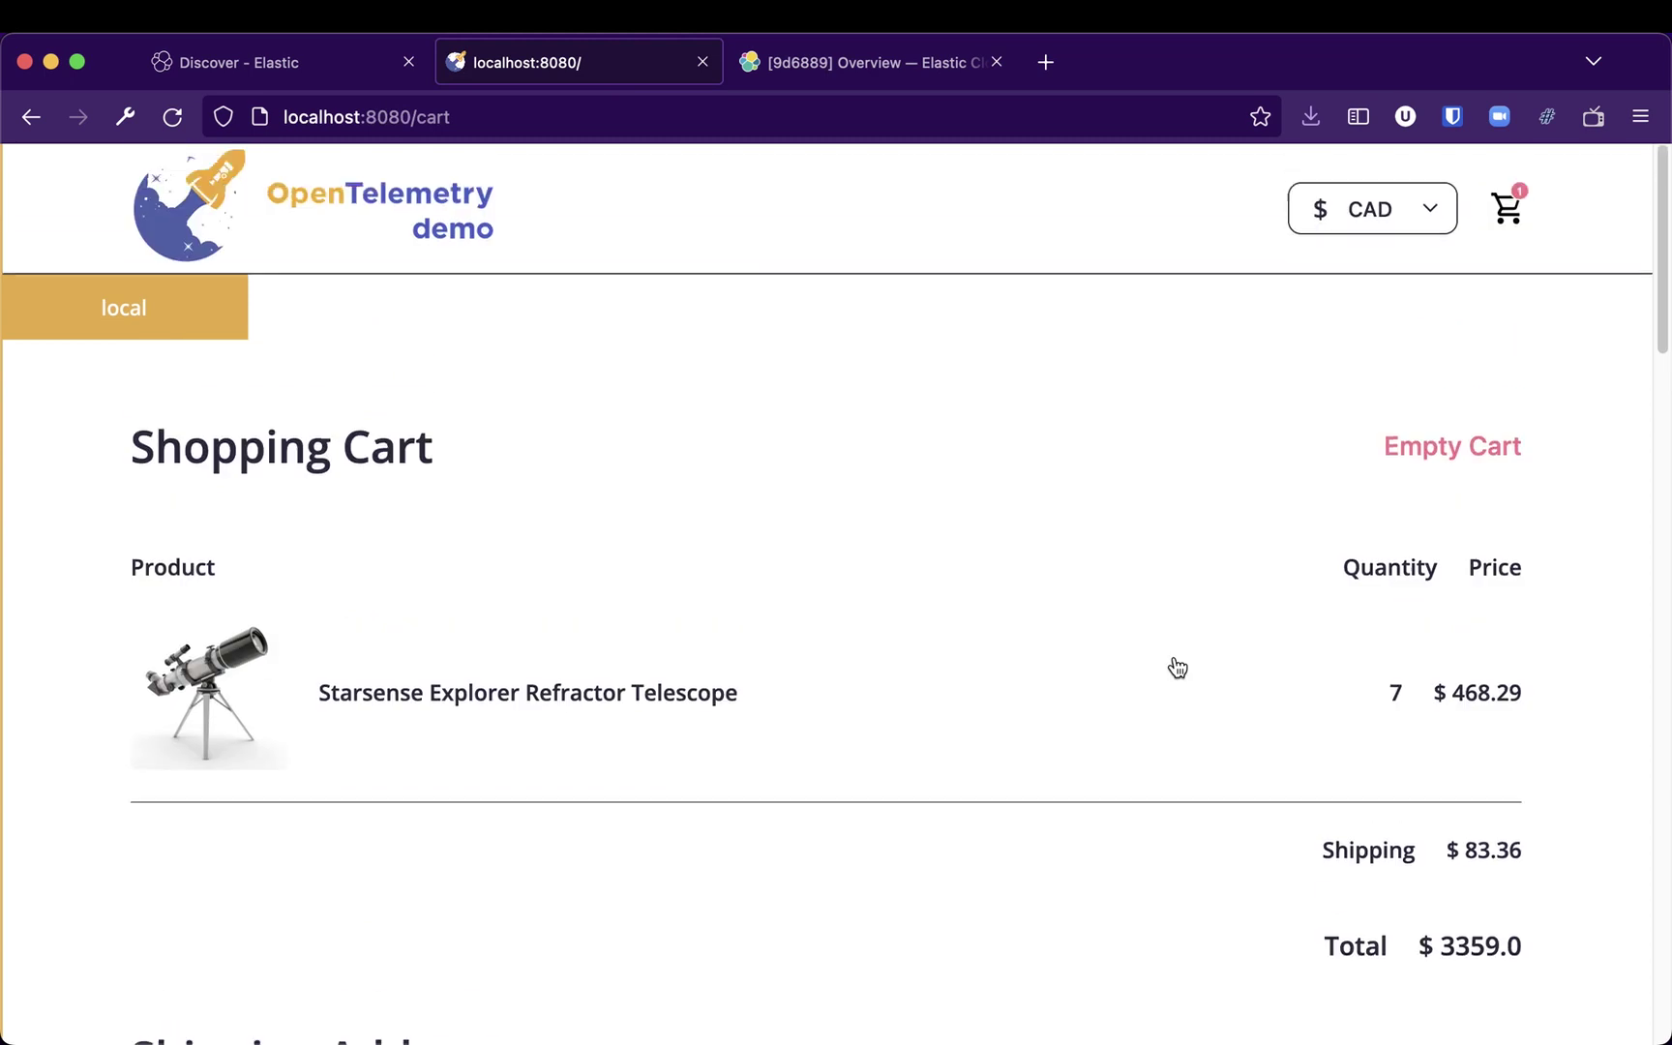
Step: Switch the shop currency to USD and place the order
left_click(1431, 215)
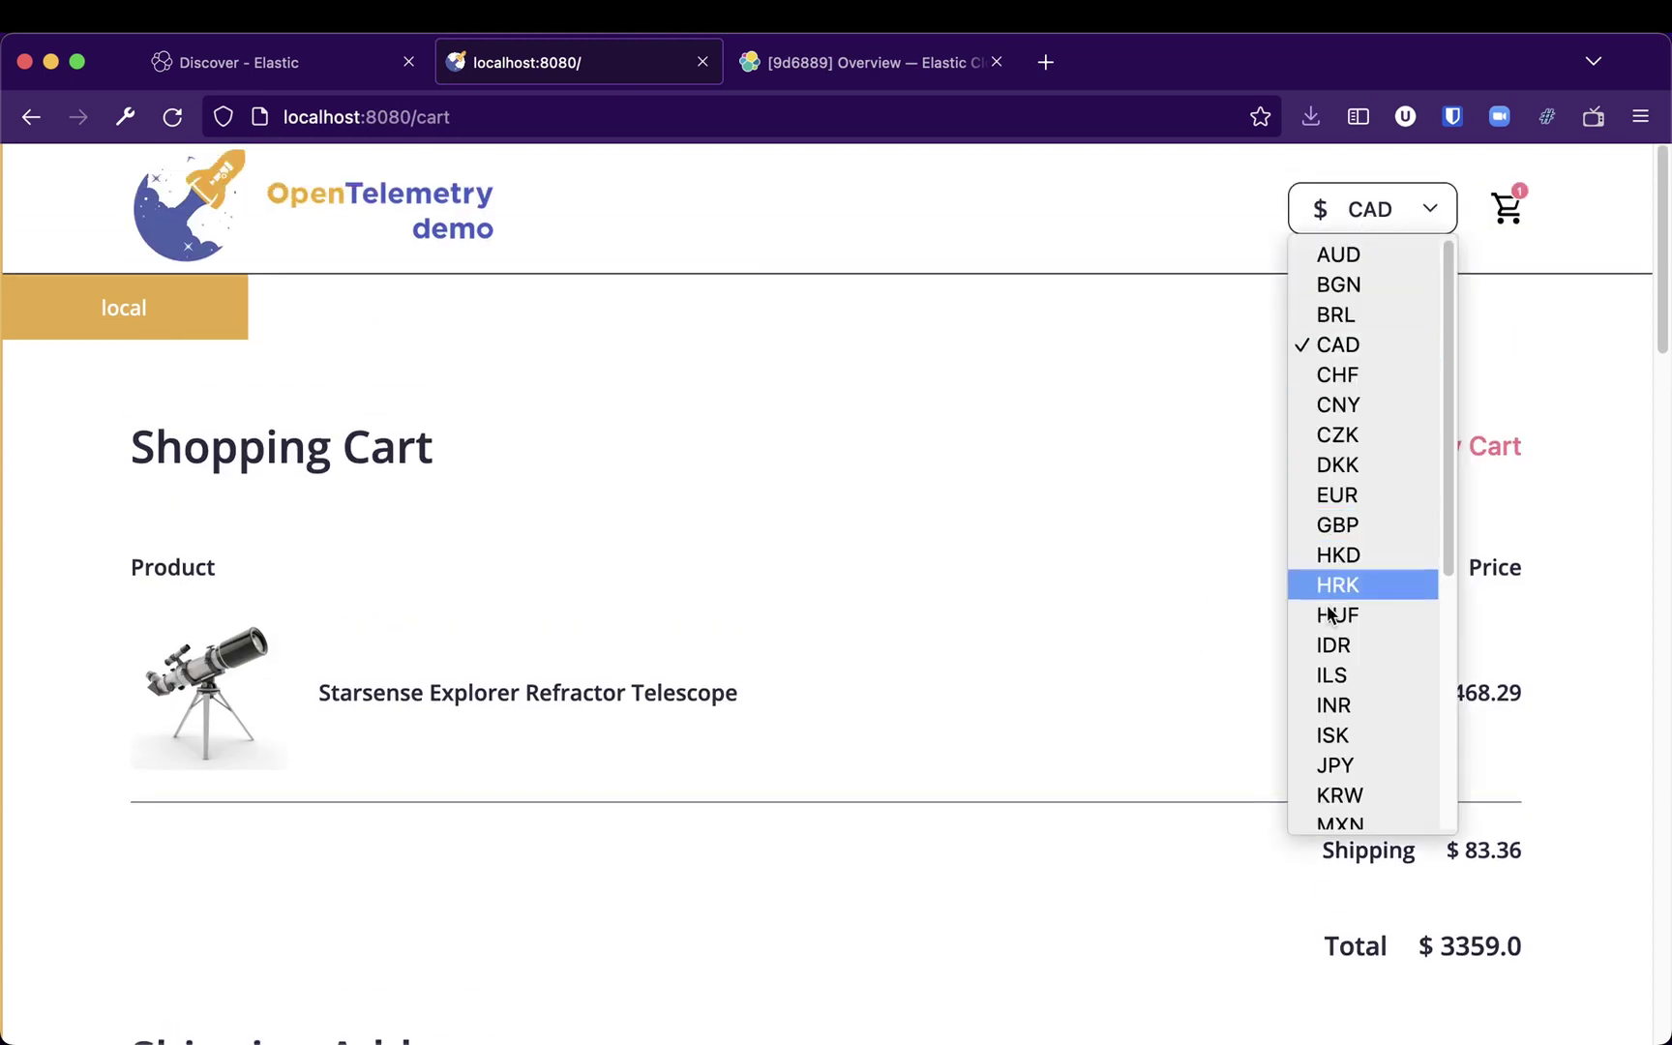
scroll(1327, 660, "down", 5)
left_click(1338, 785)
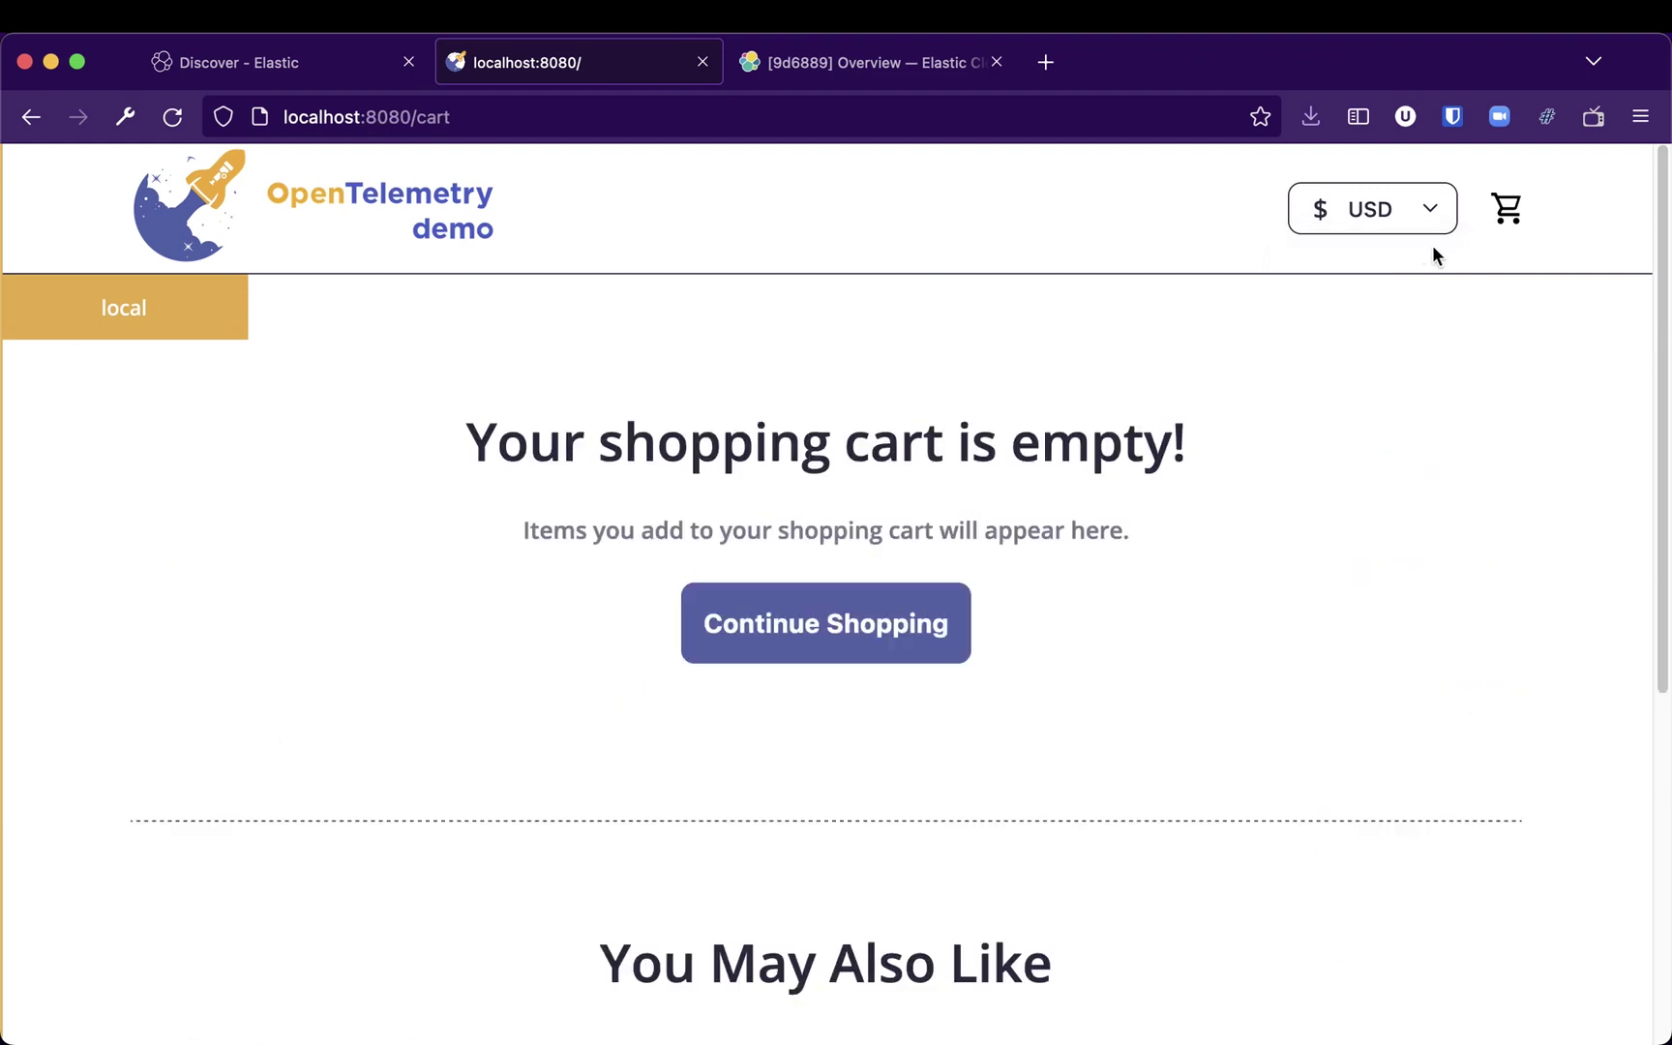
scroll(1064, 600, "down", 5)
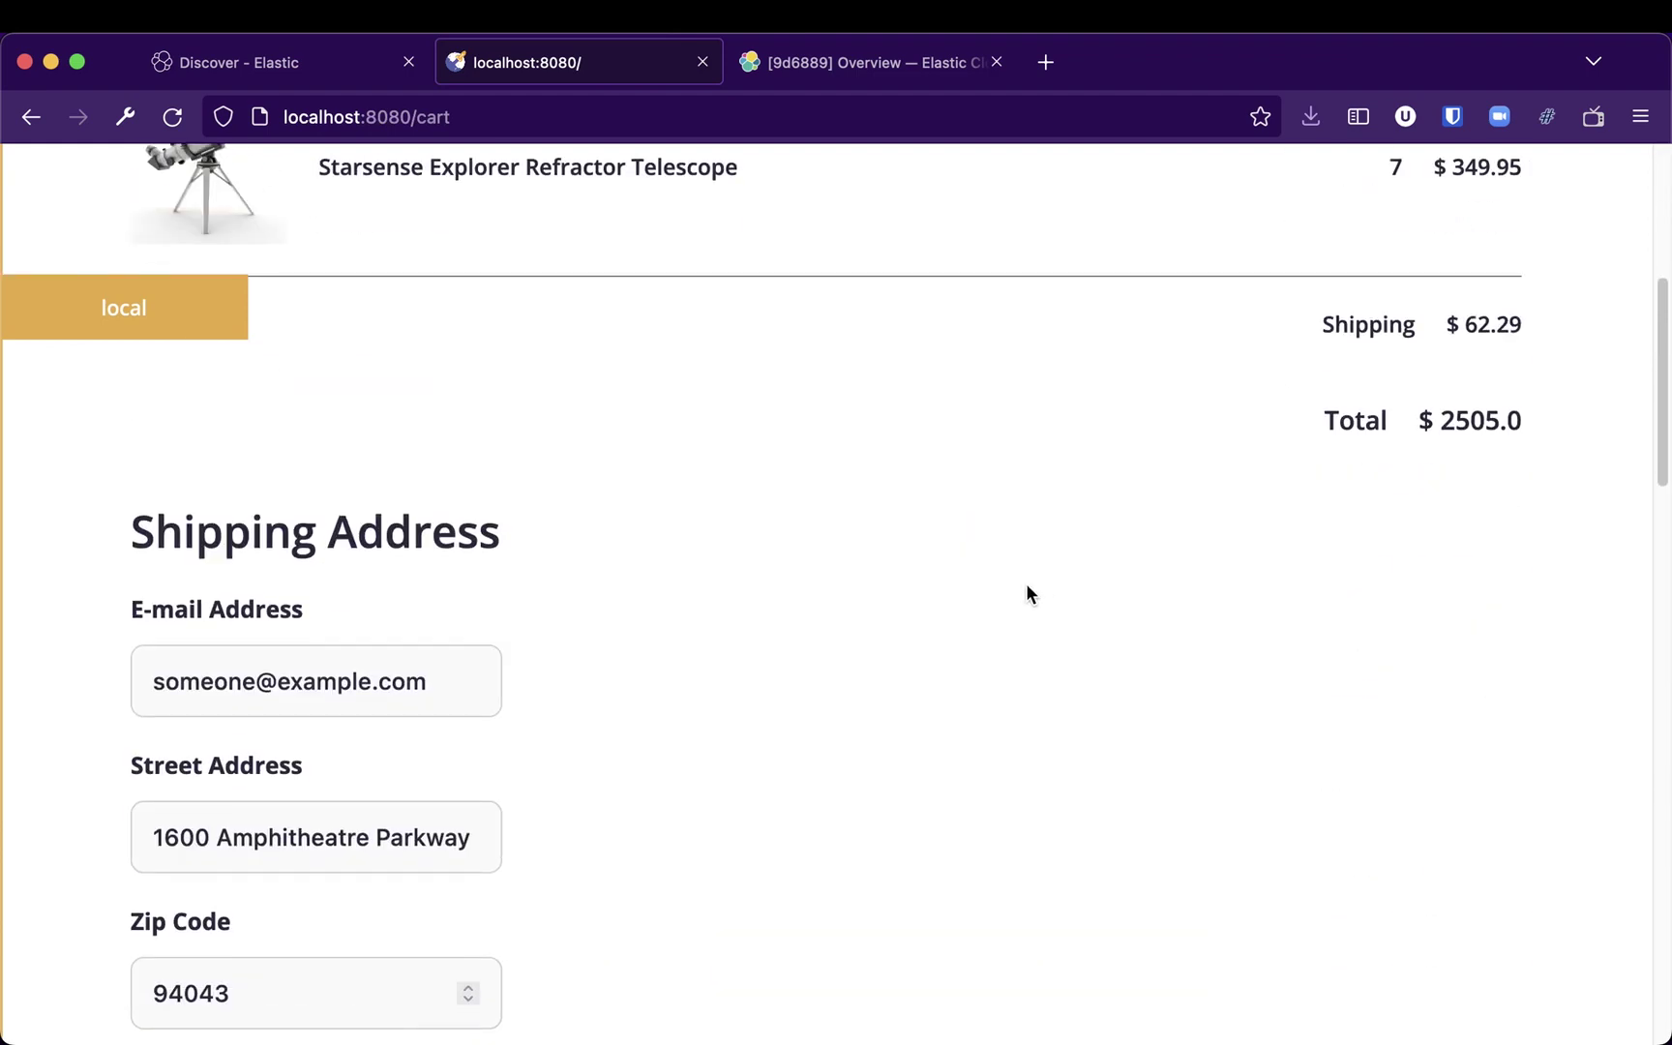
scroll(936, 634, "down", 3)
scroll(935, 629, "down", 9)
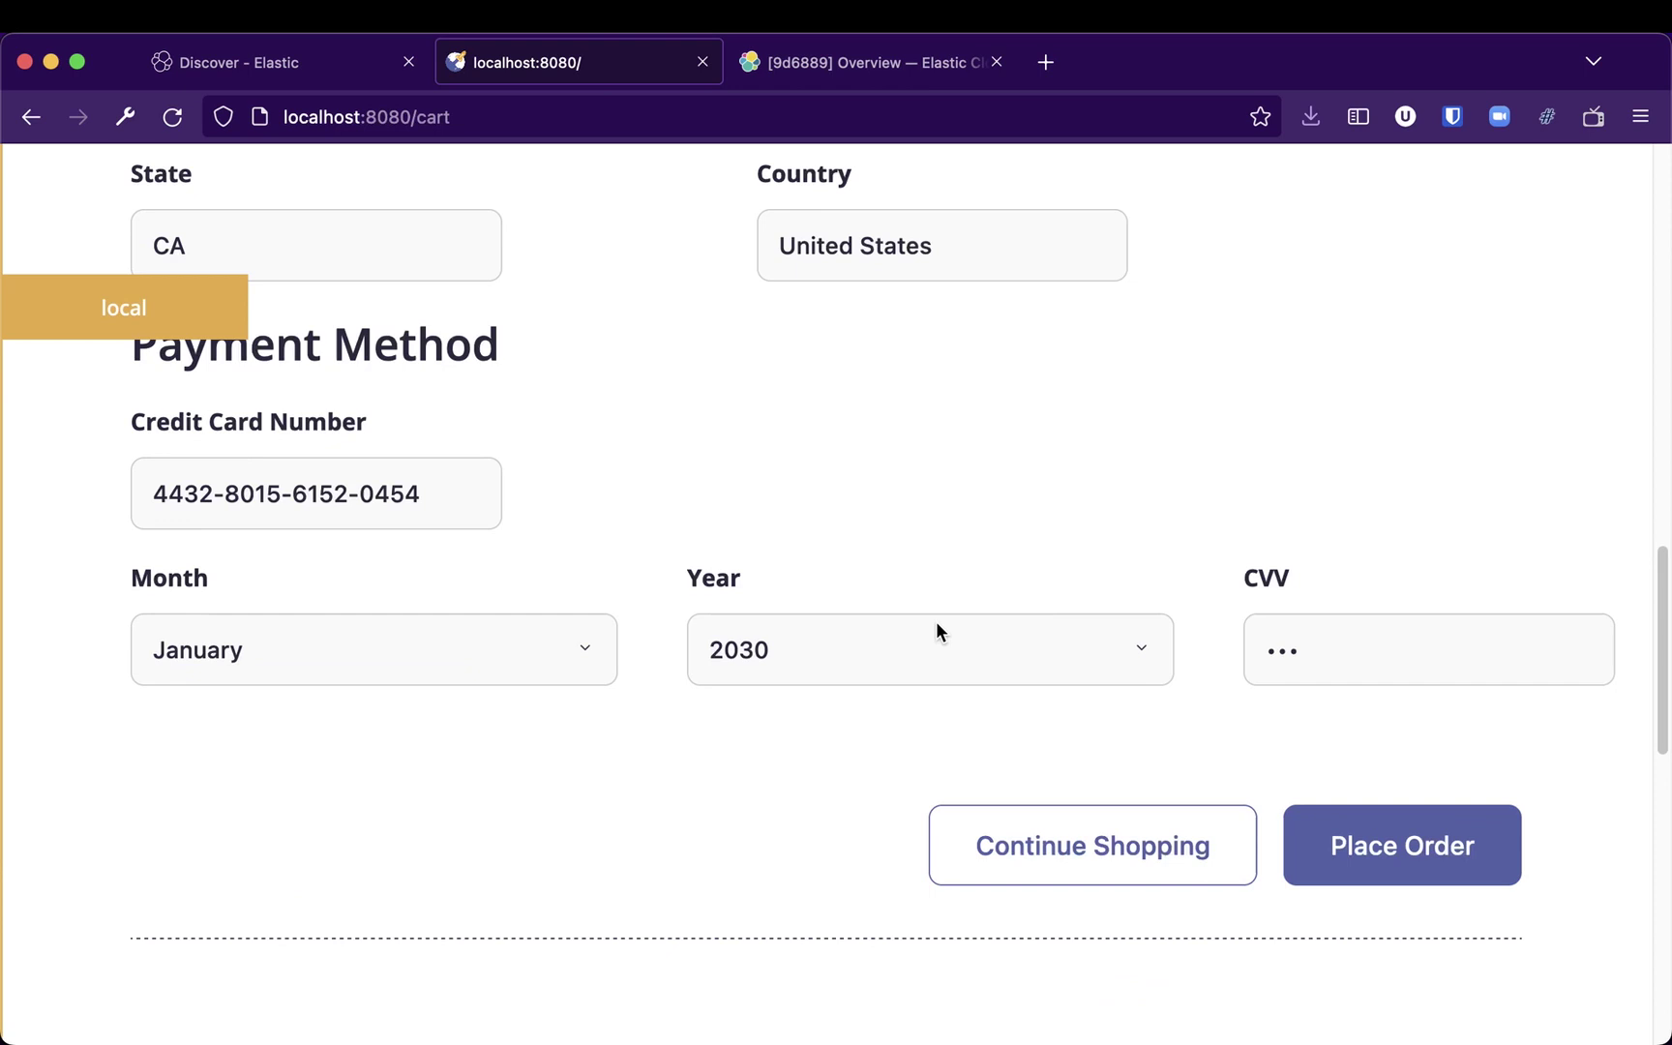
left_click(1424, 684)
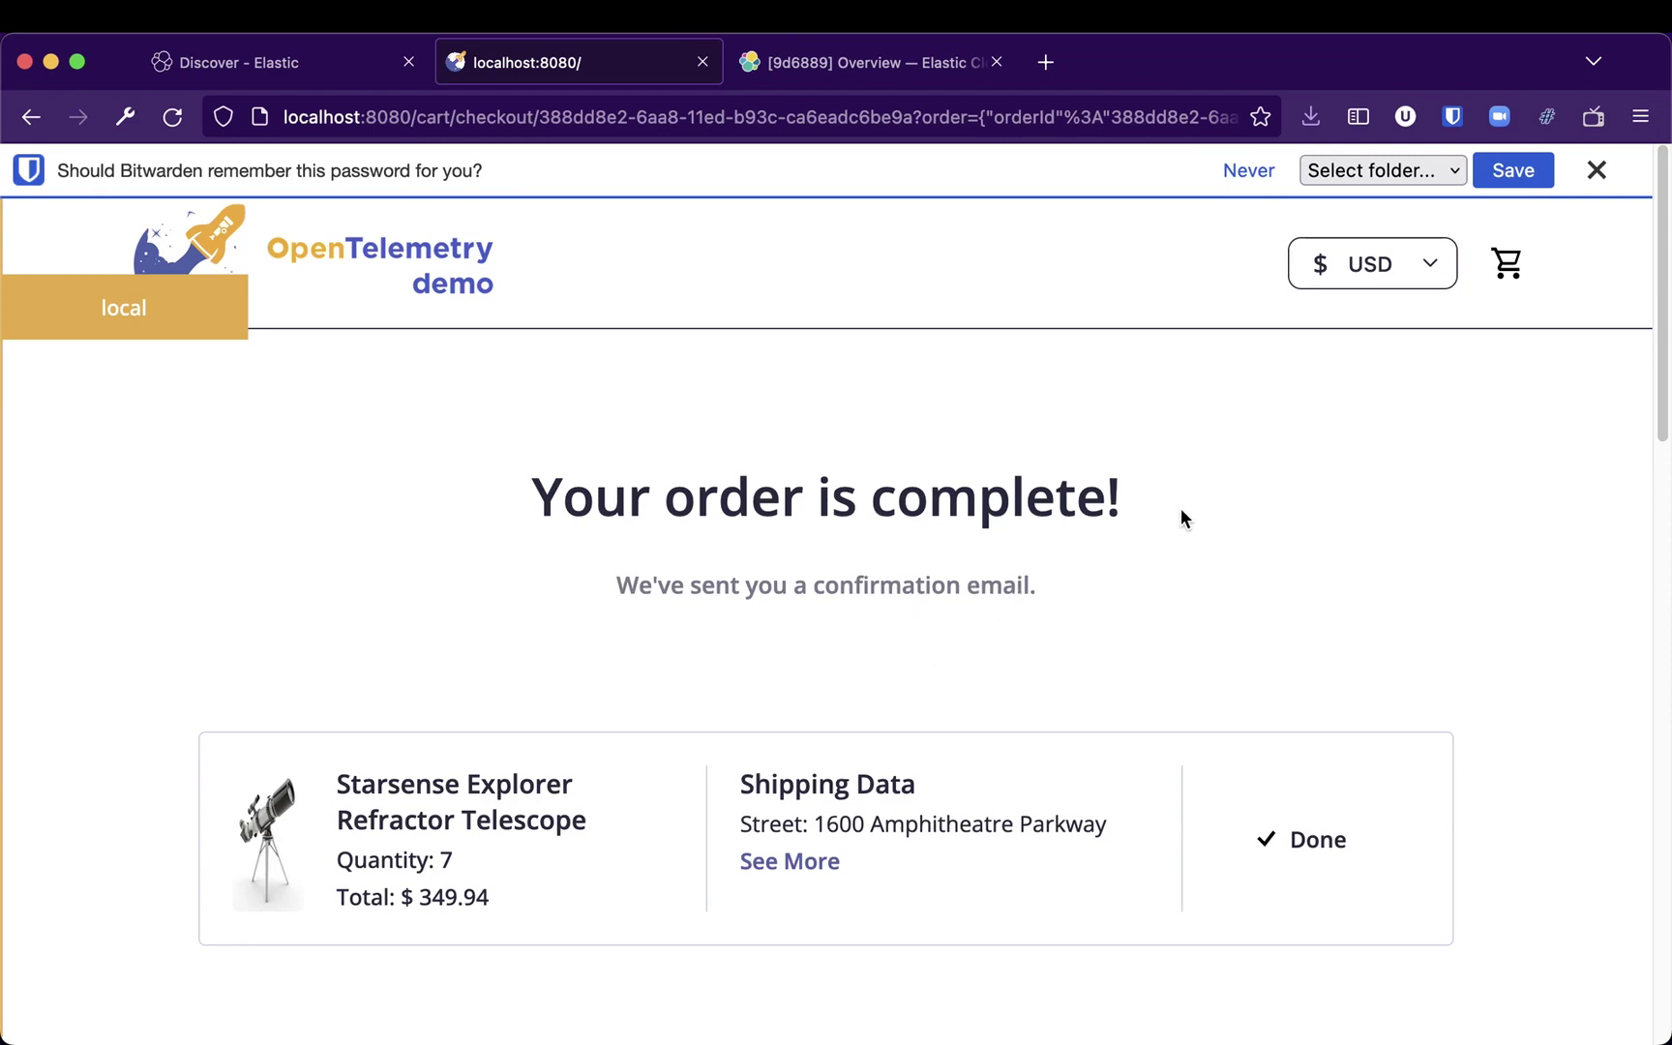
Step: Back in Kibana Discover, expand the newest log document and add message as a table column
left_click(1596, 170)
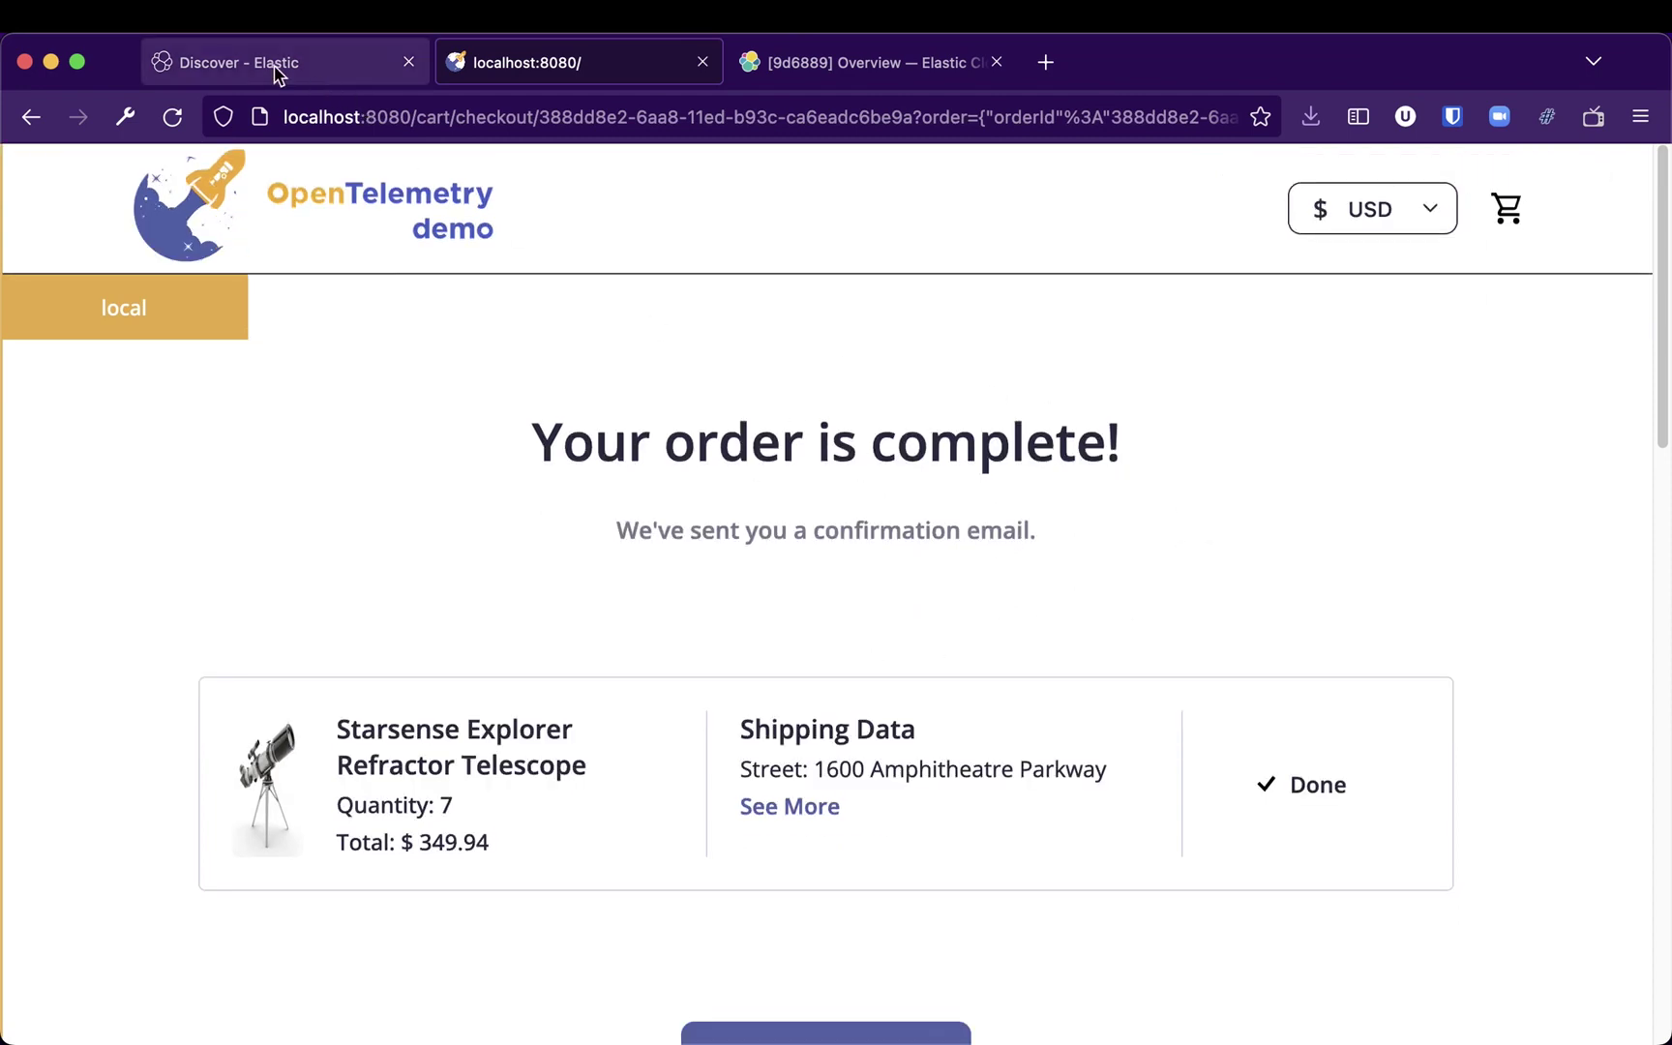
left_click(328, 68)
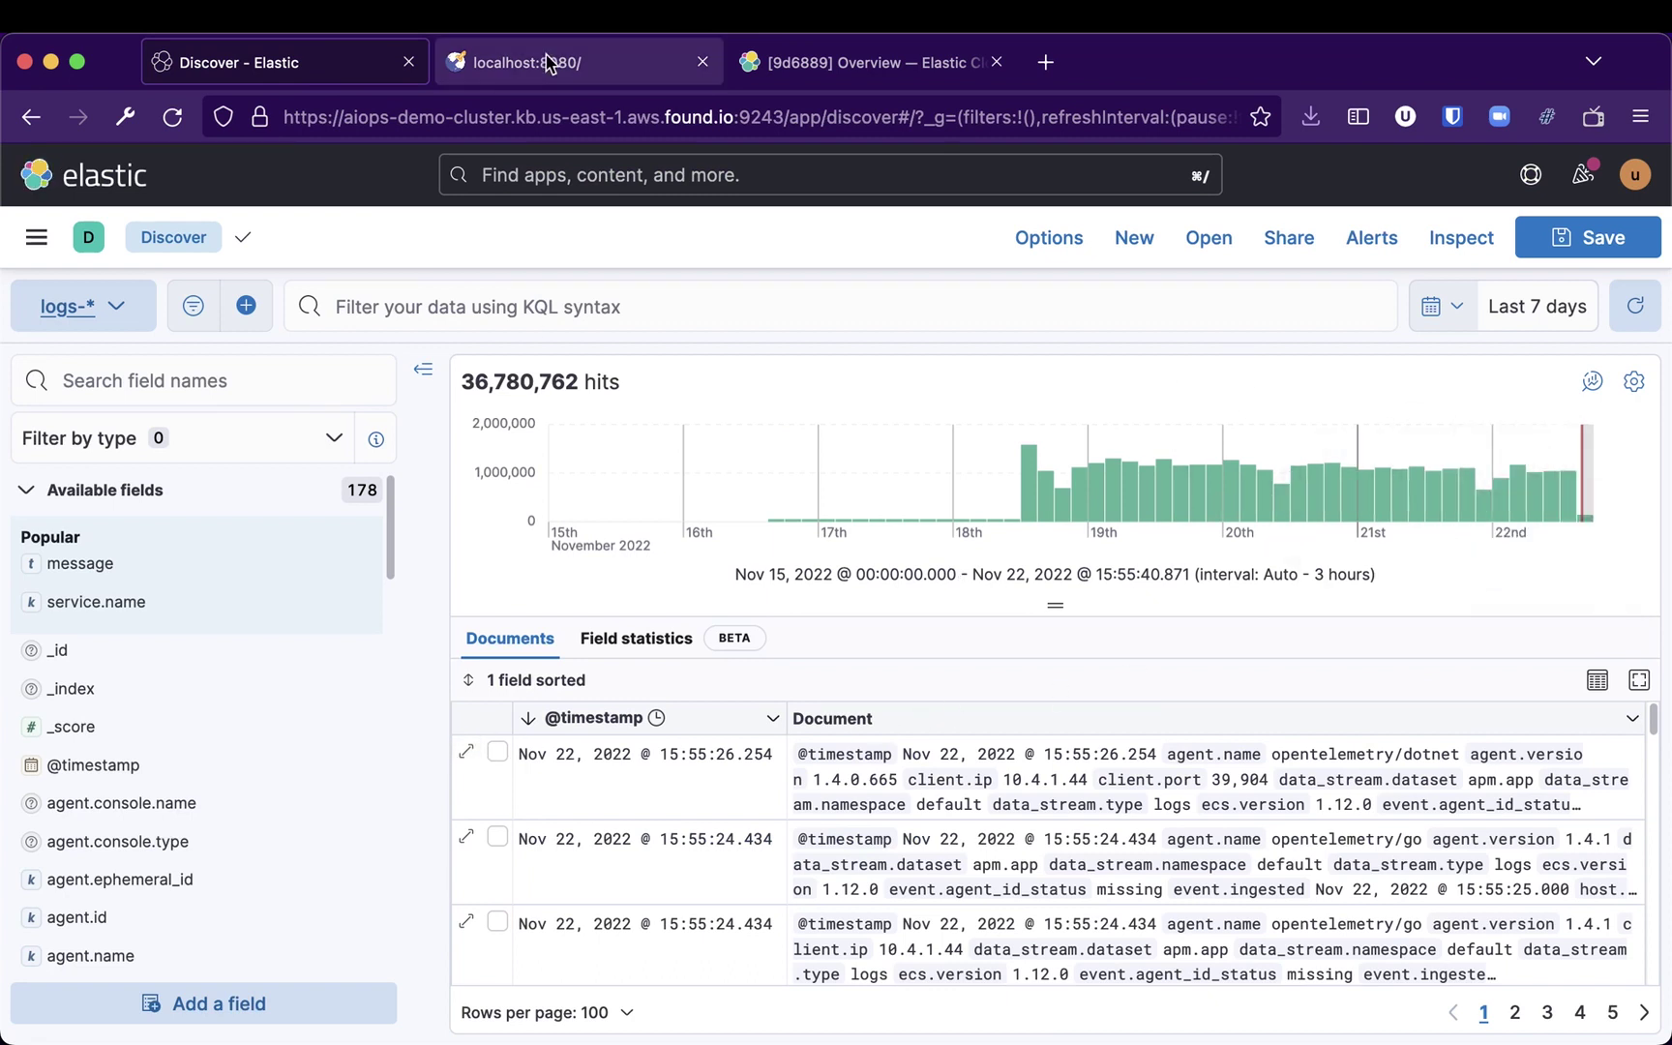
mouse_move(552, 982)
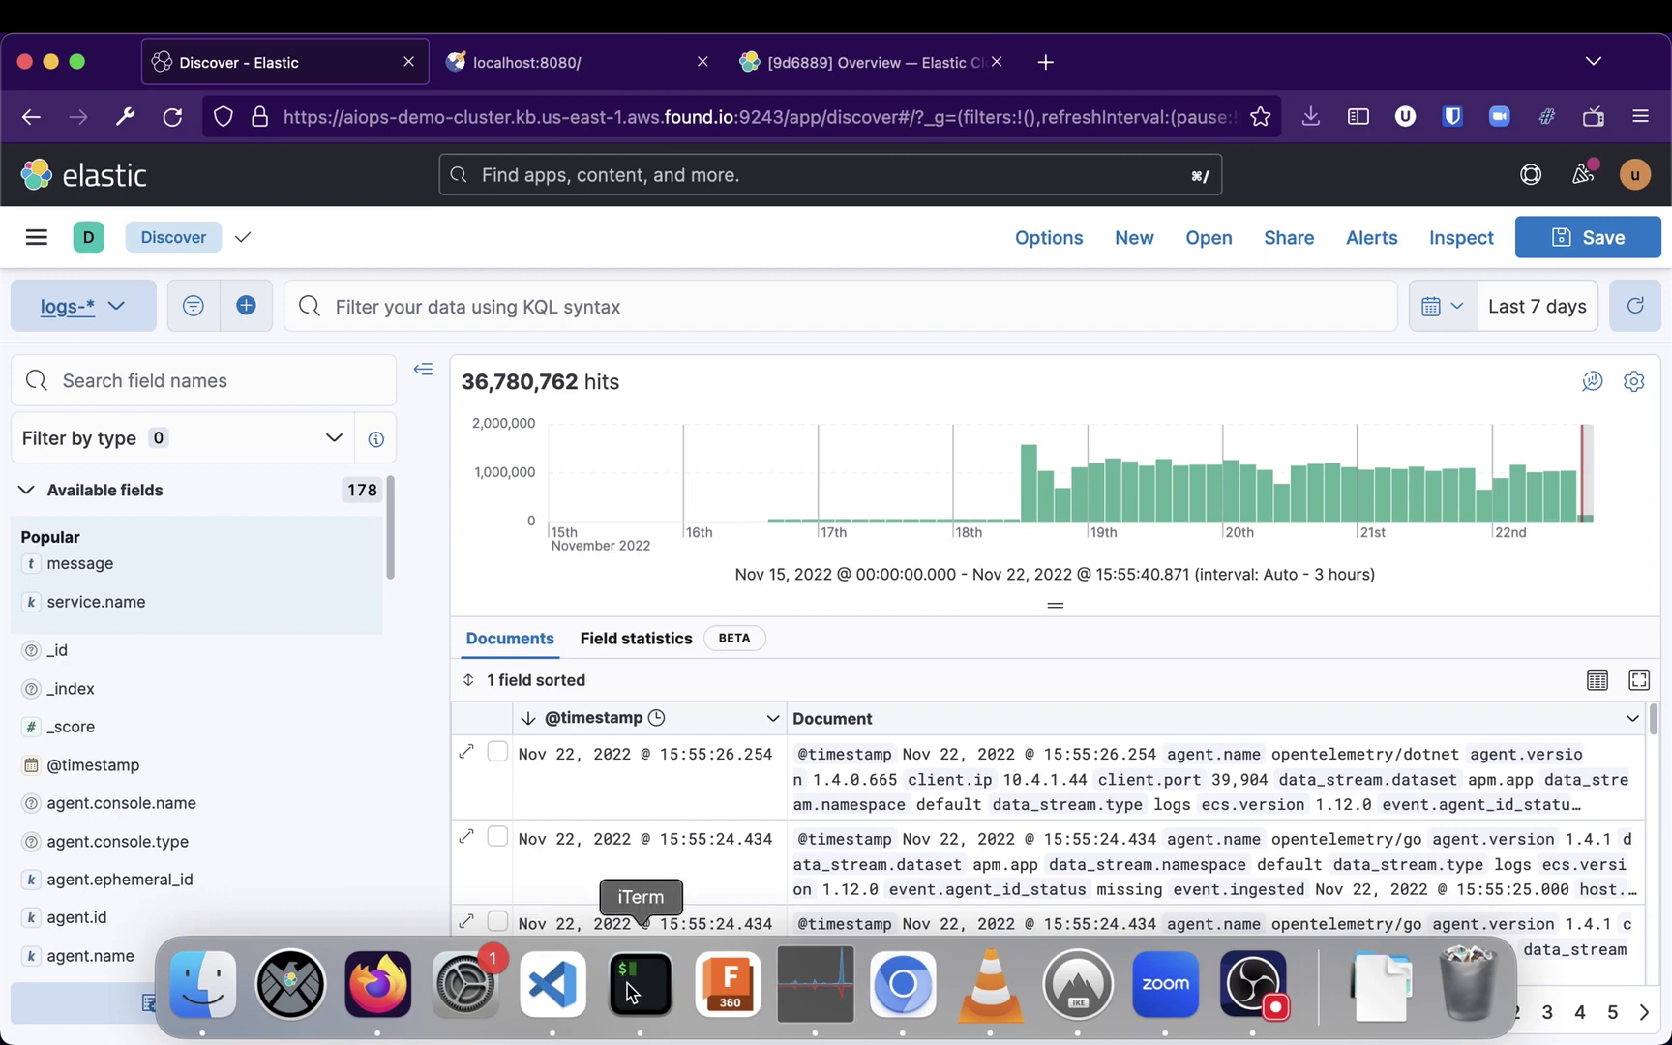
left_click(465, 752)
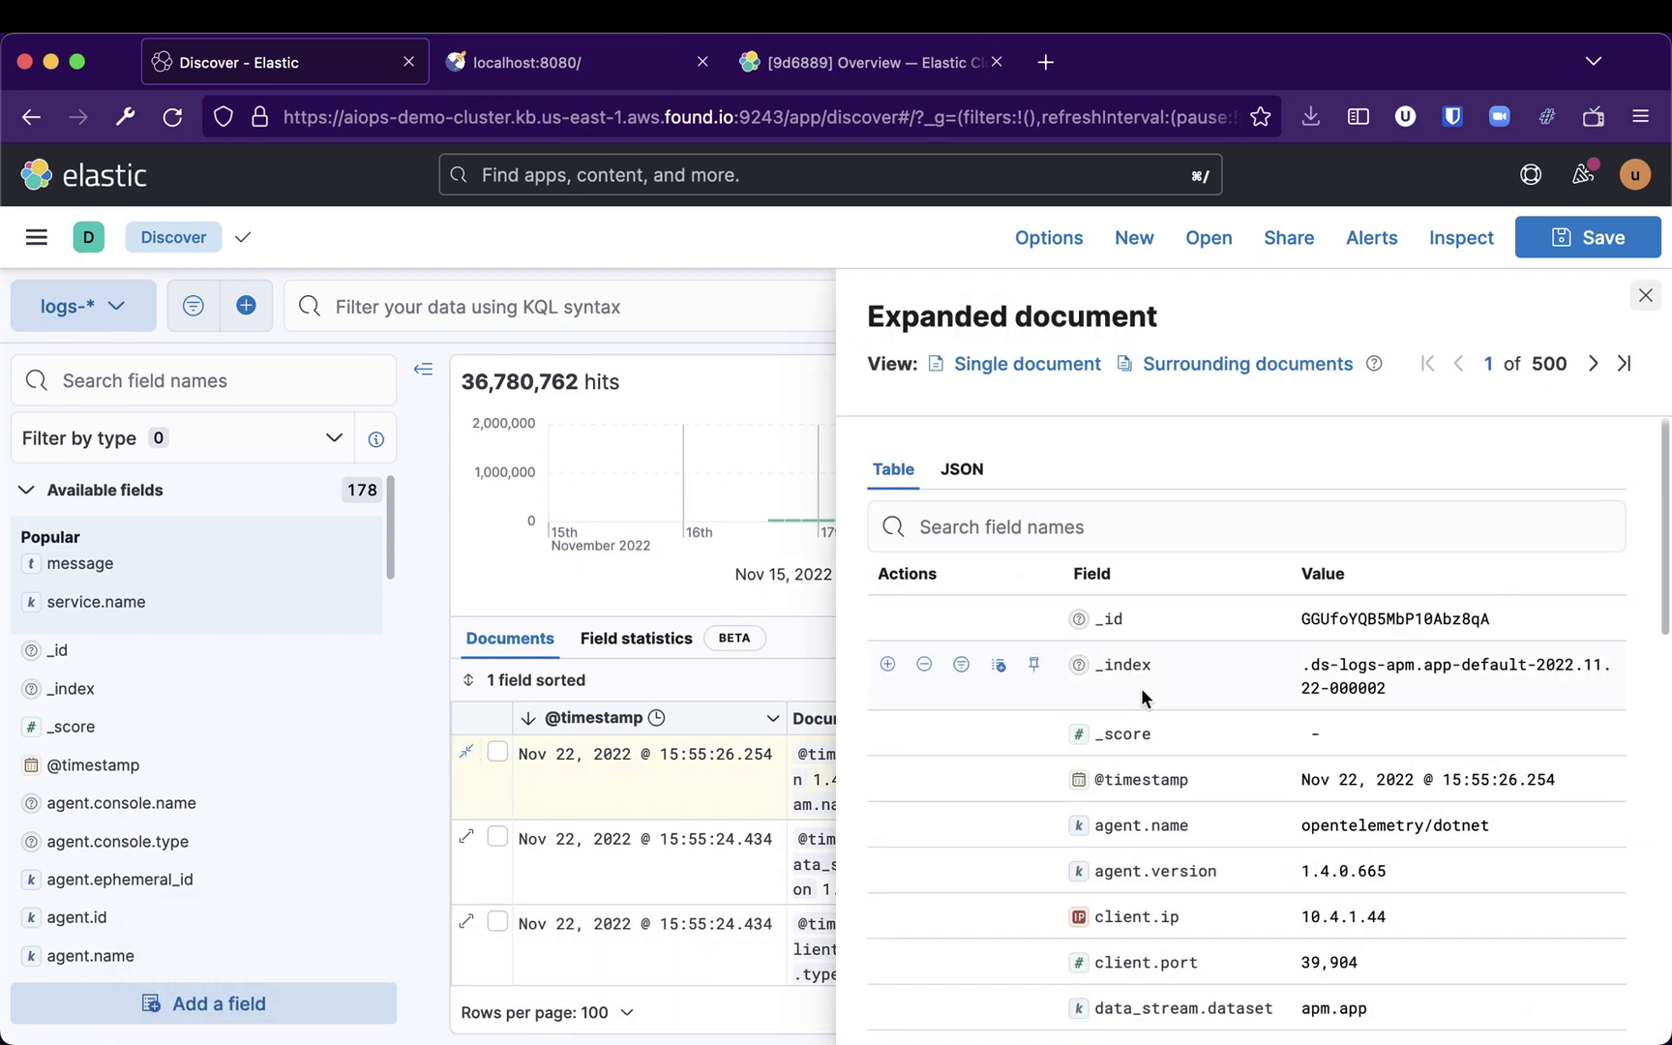
scroll(1297, 720, "down", 10)
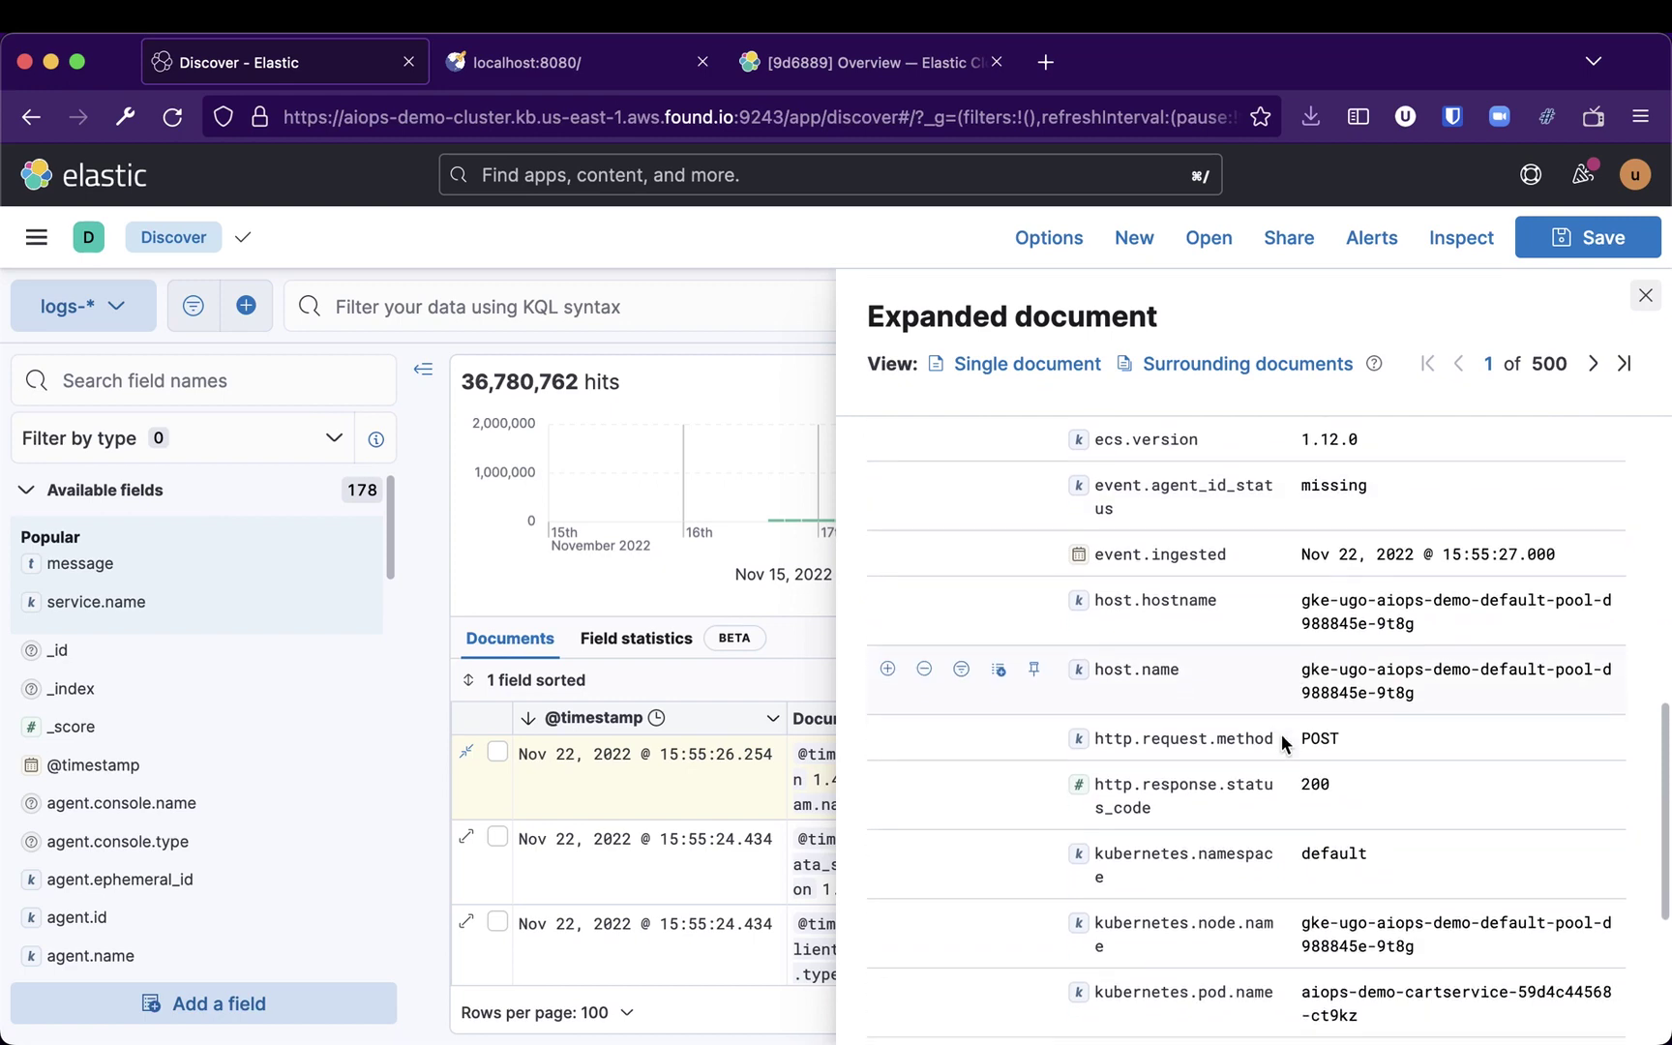
scroll(1258, 754, "down", 5)
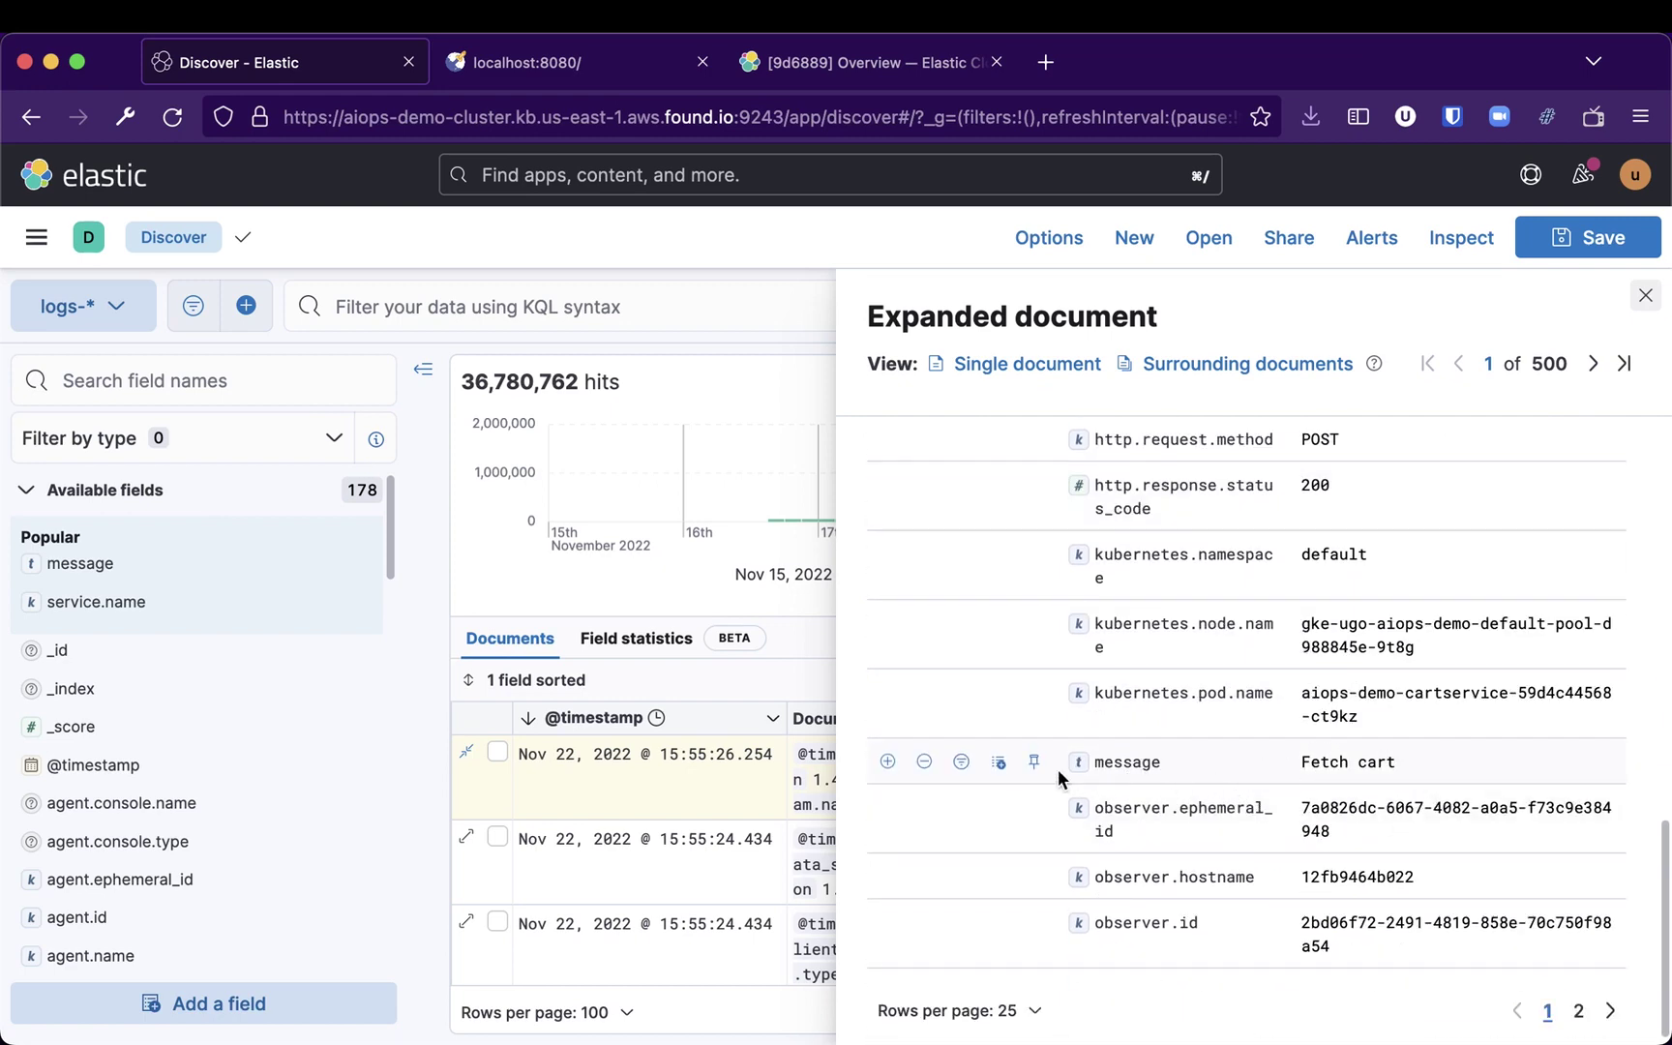
left_click(999, 764)
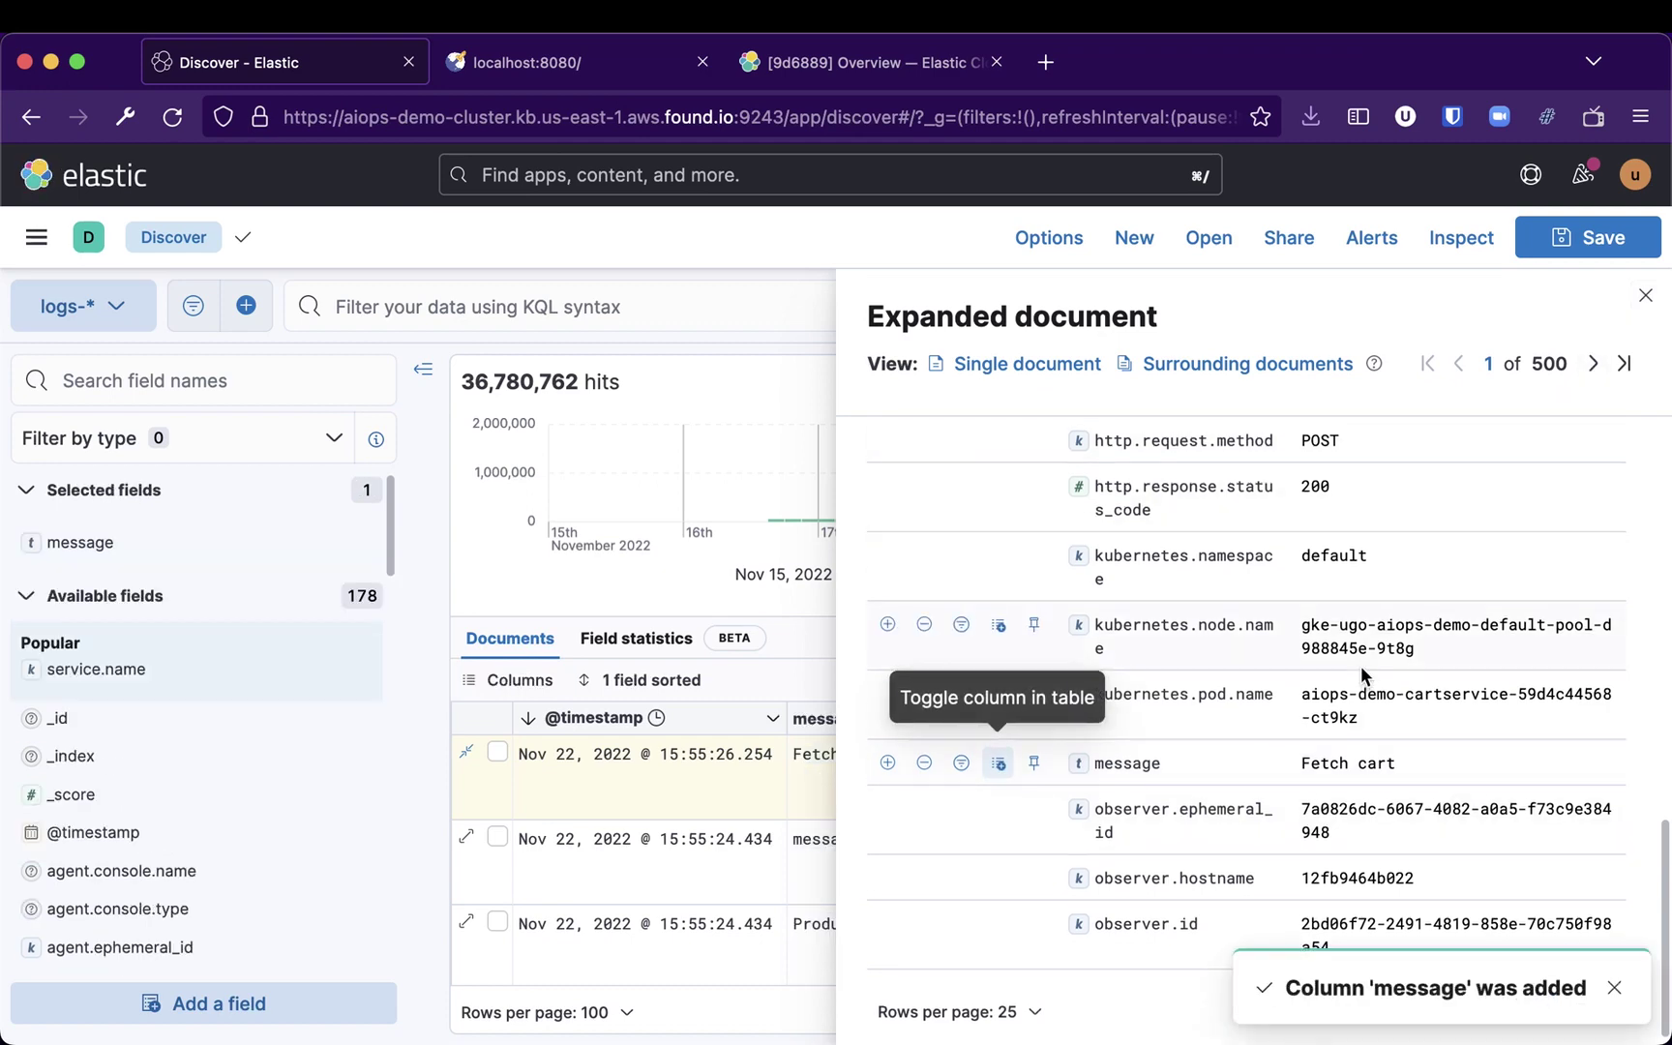
Step: From the next document, add service.name as a table column and close the document details
scroll(1246, 725, "up", 10)
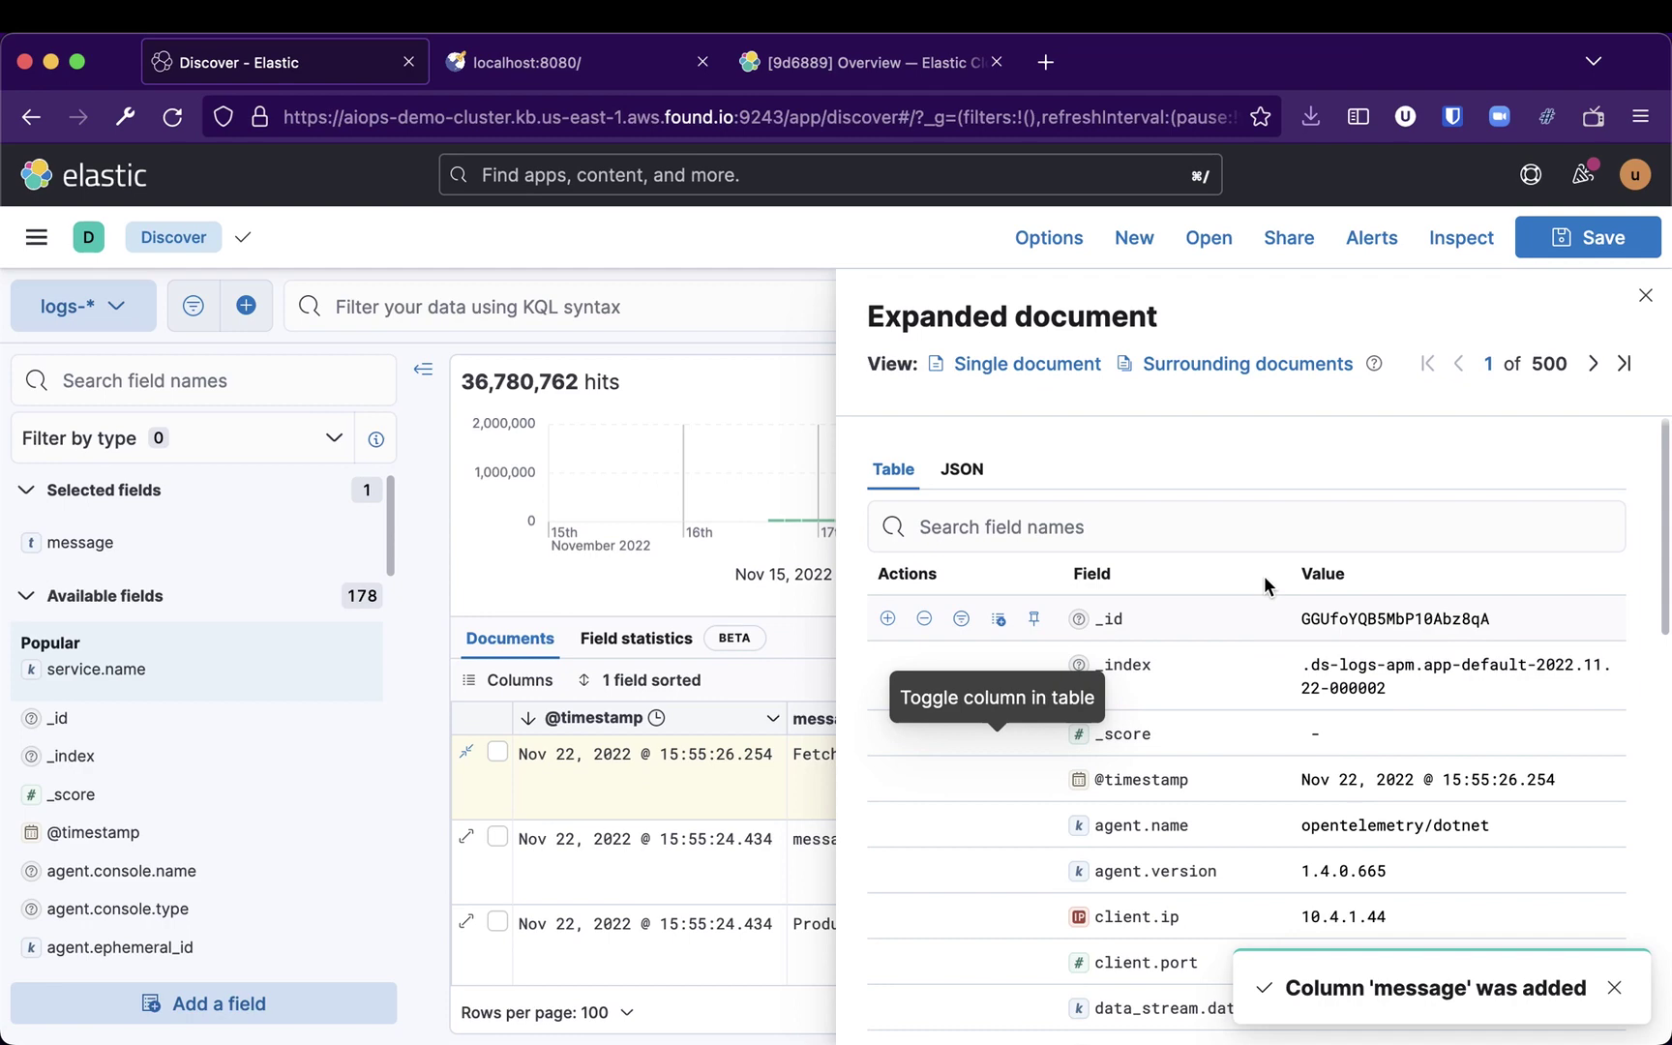
left_click(1591, 363)
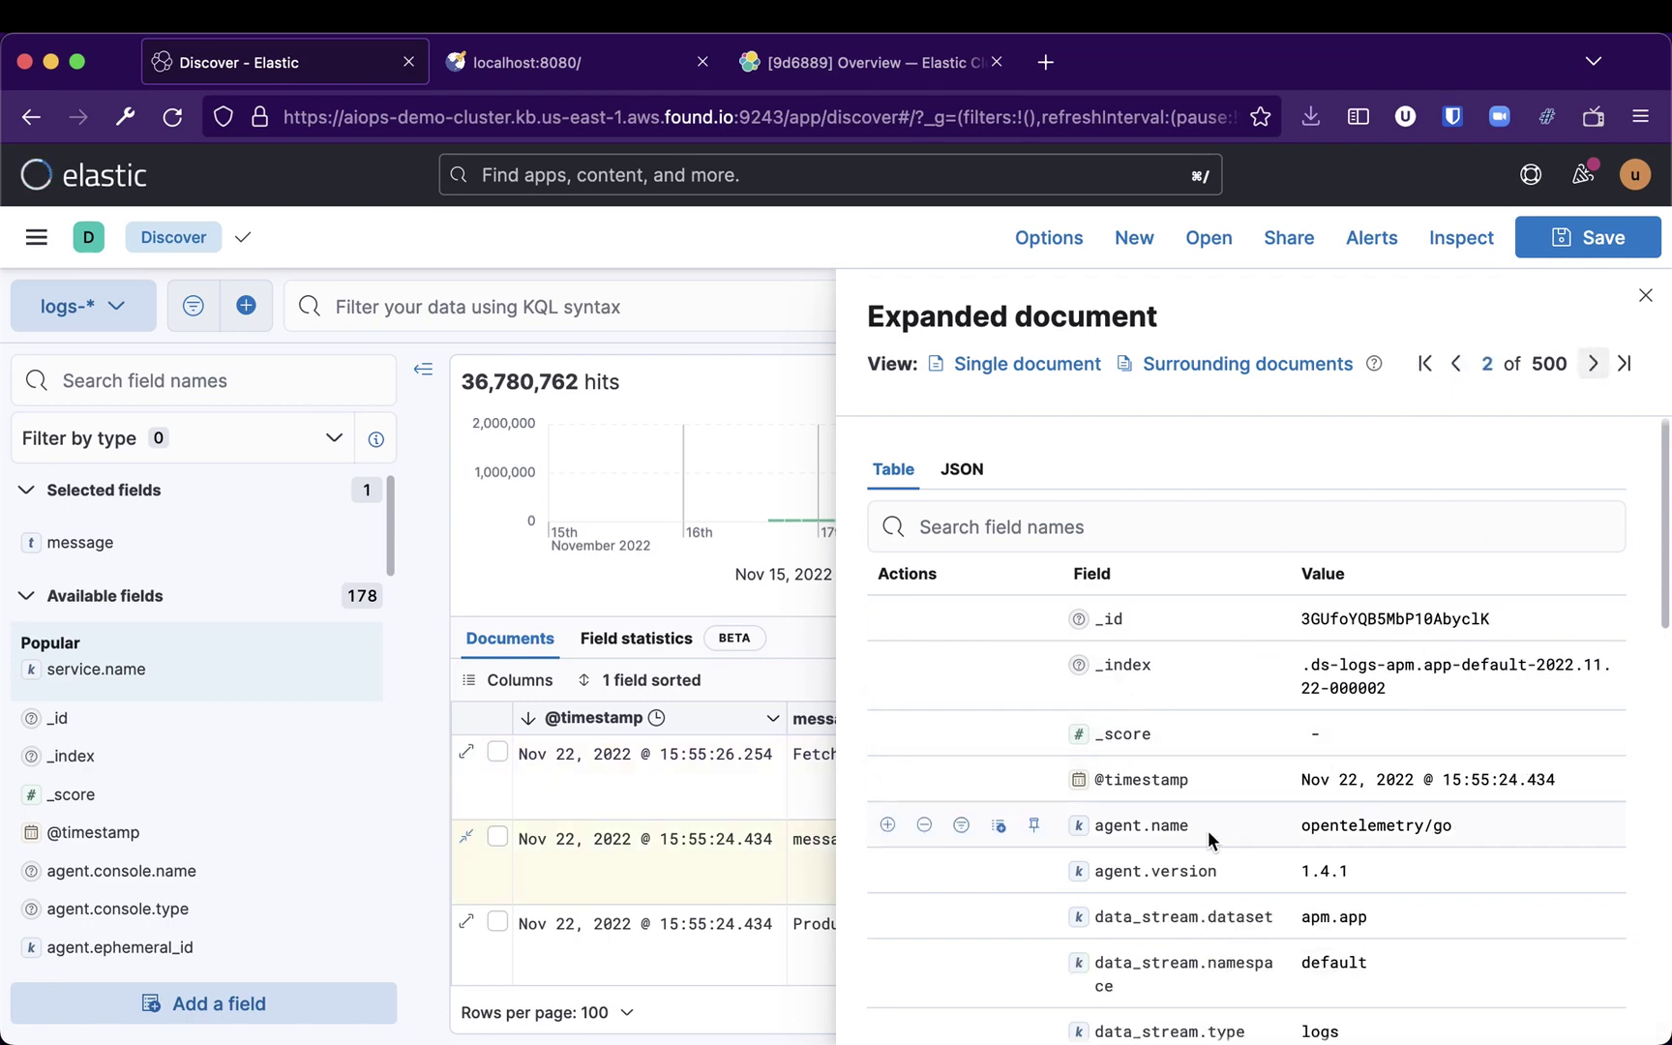
scroll(1207, 831, "down", 10)
scroll(1207, 831, "down", 1)
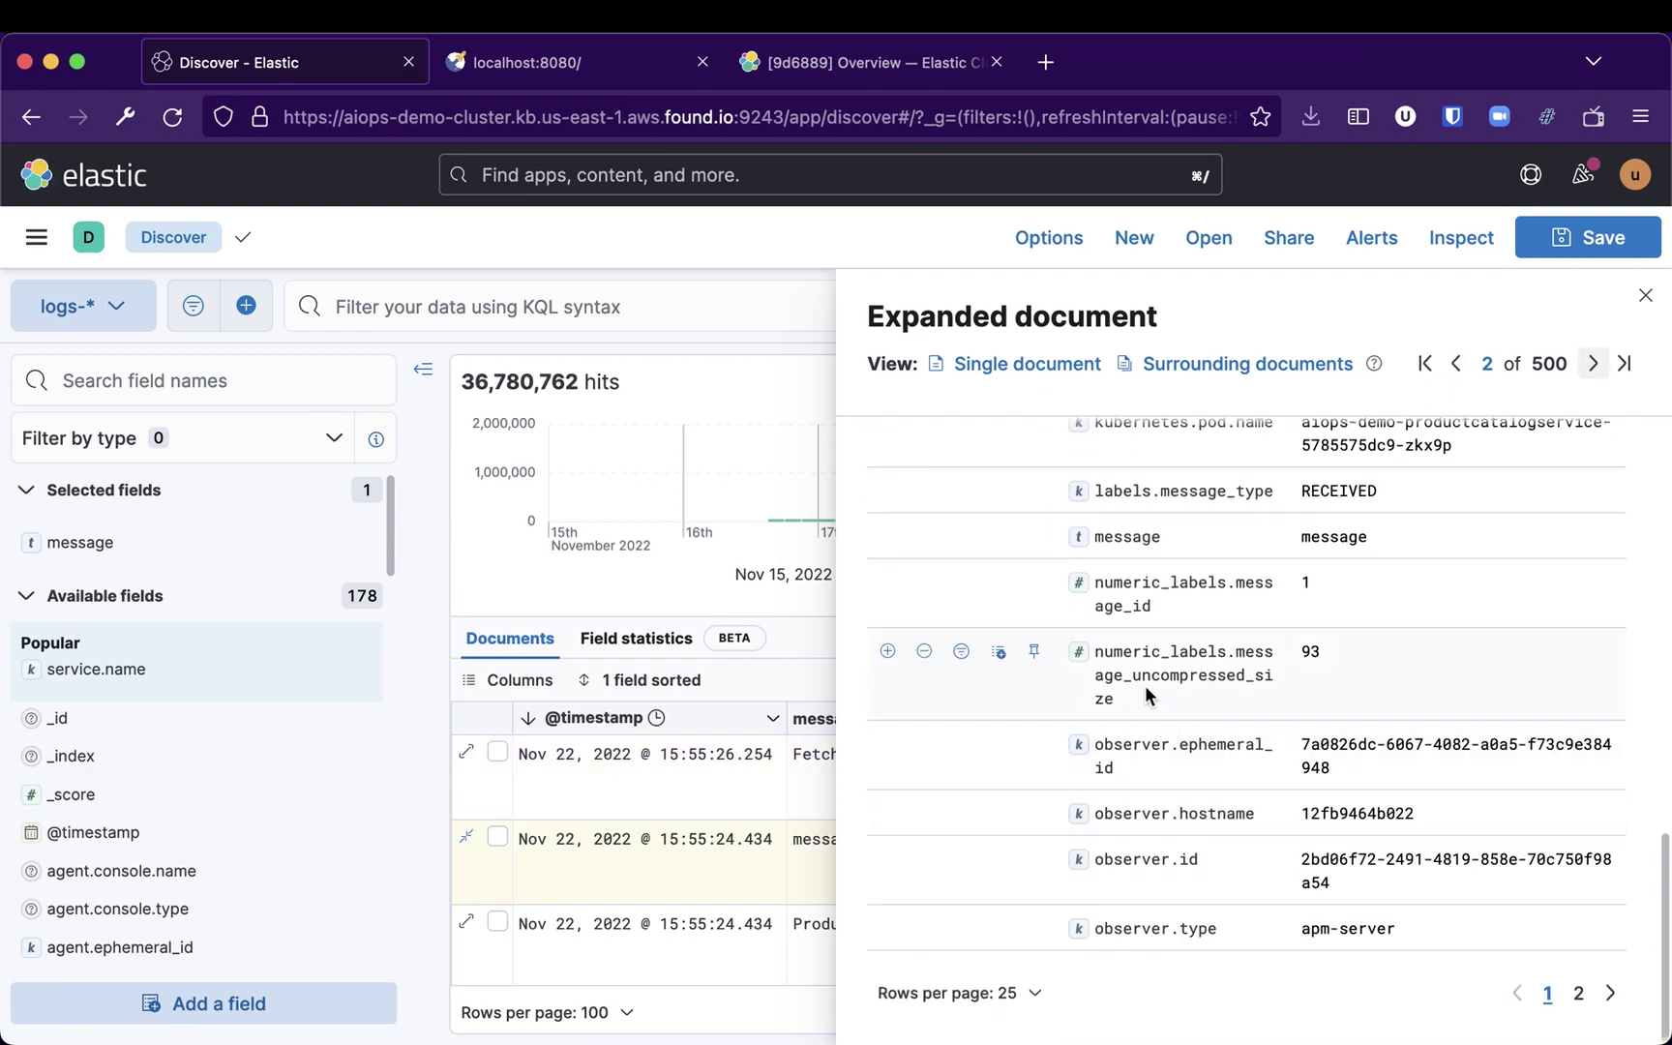
left_click(1578, 992)
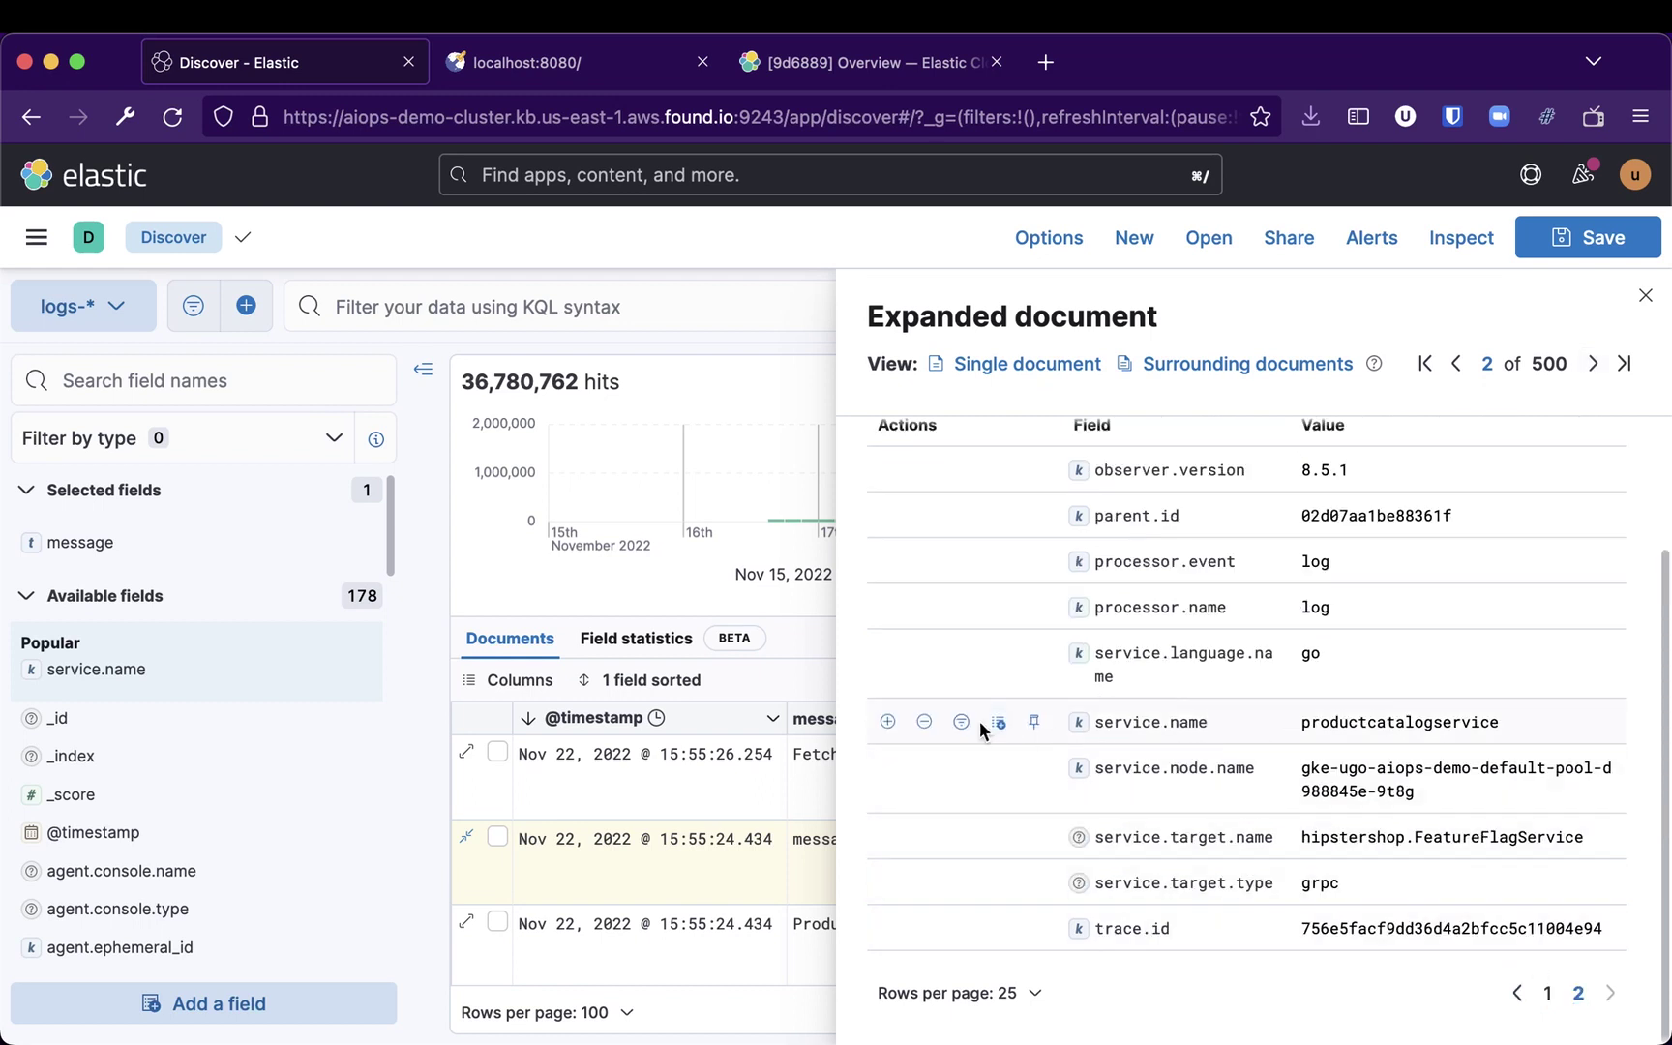
left_click(998, 721)
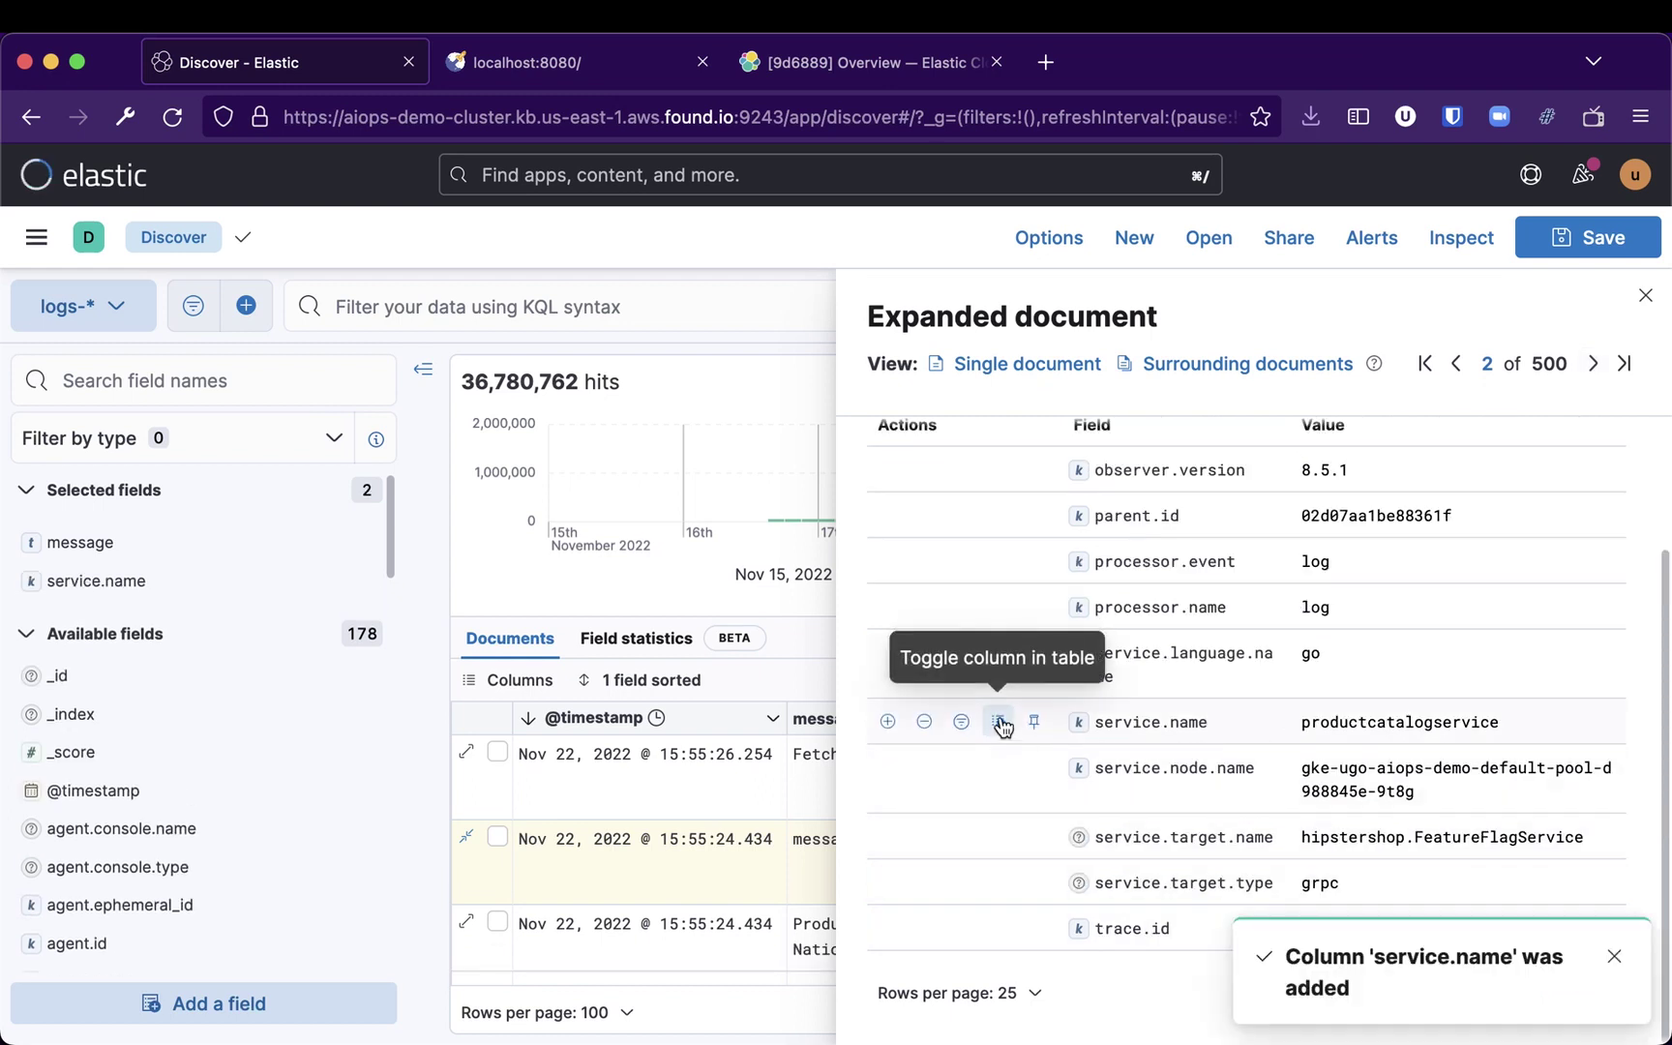
left_click(1645, 295)
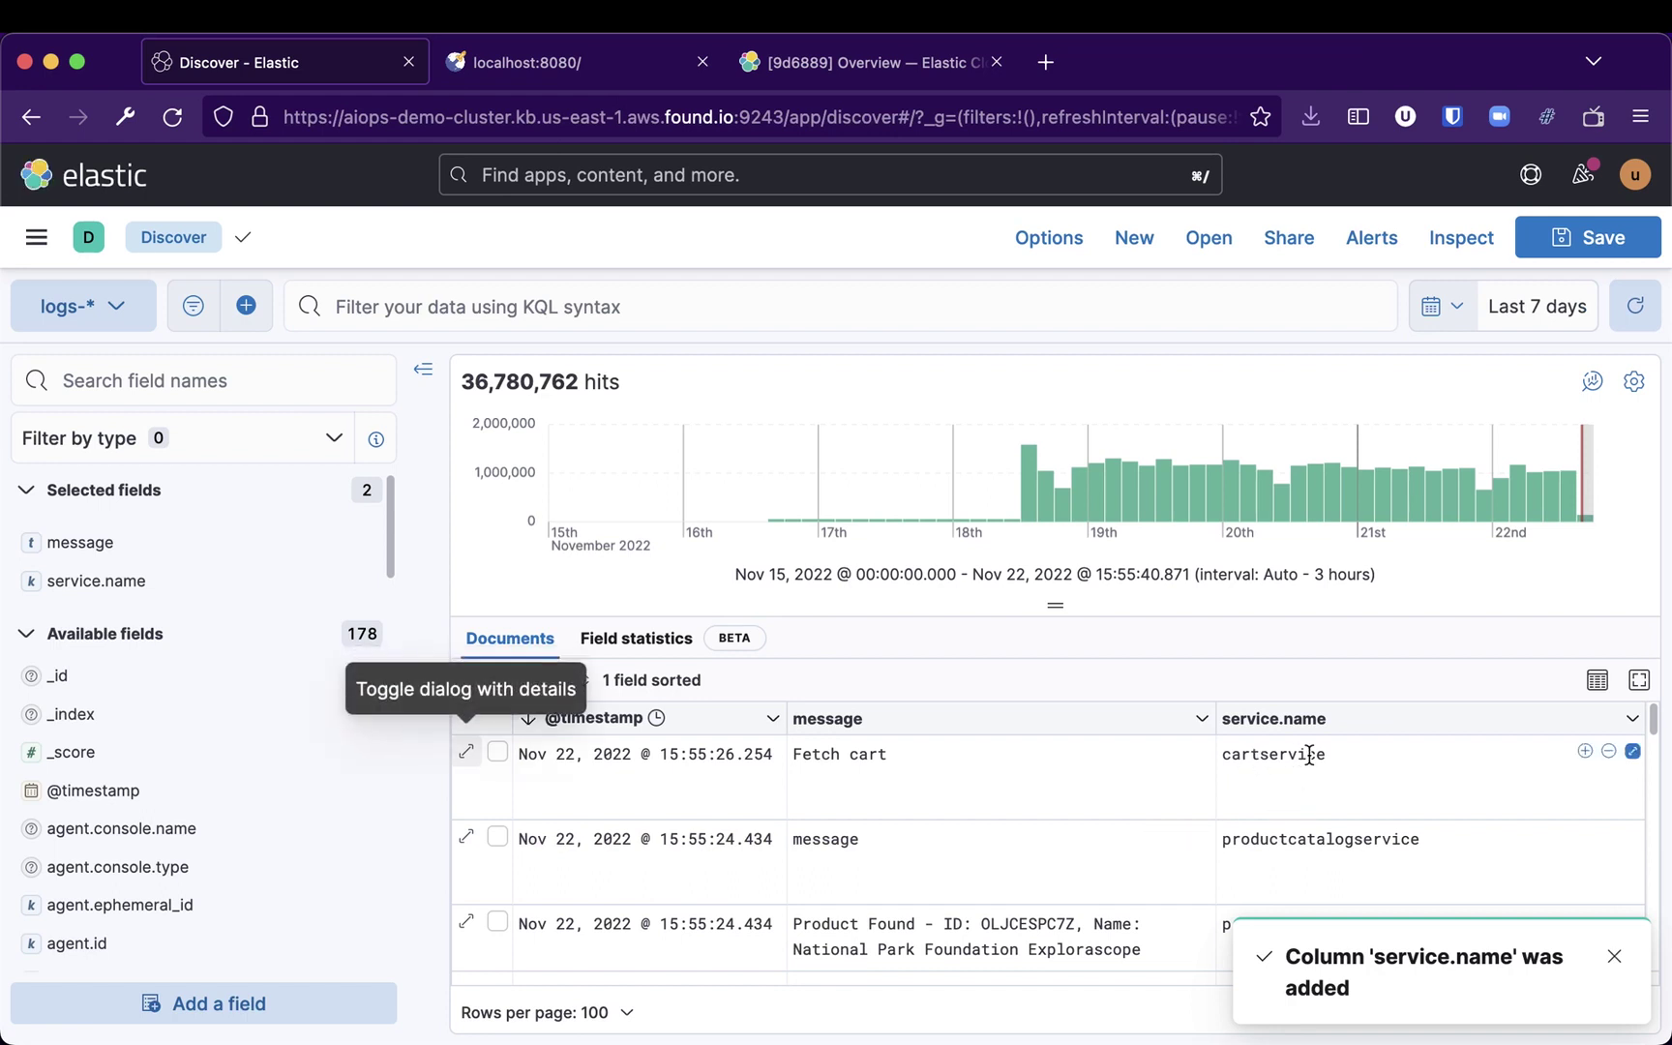
Step: Select product ID 2ZYFJ3GM2N in a Roof Binoculars 'Product Found' message and copy it
left_click(916, 764)
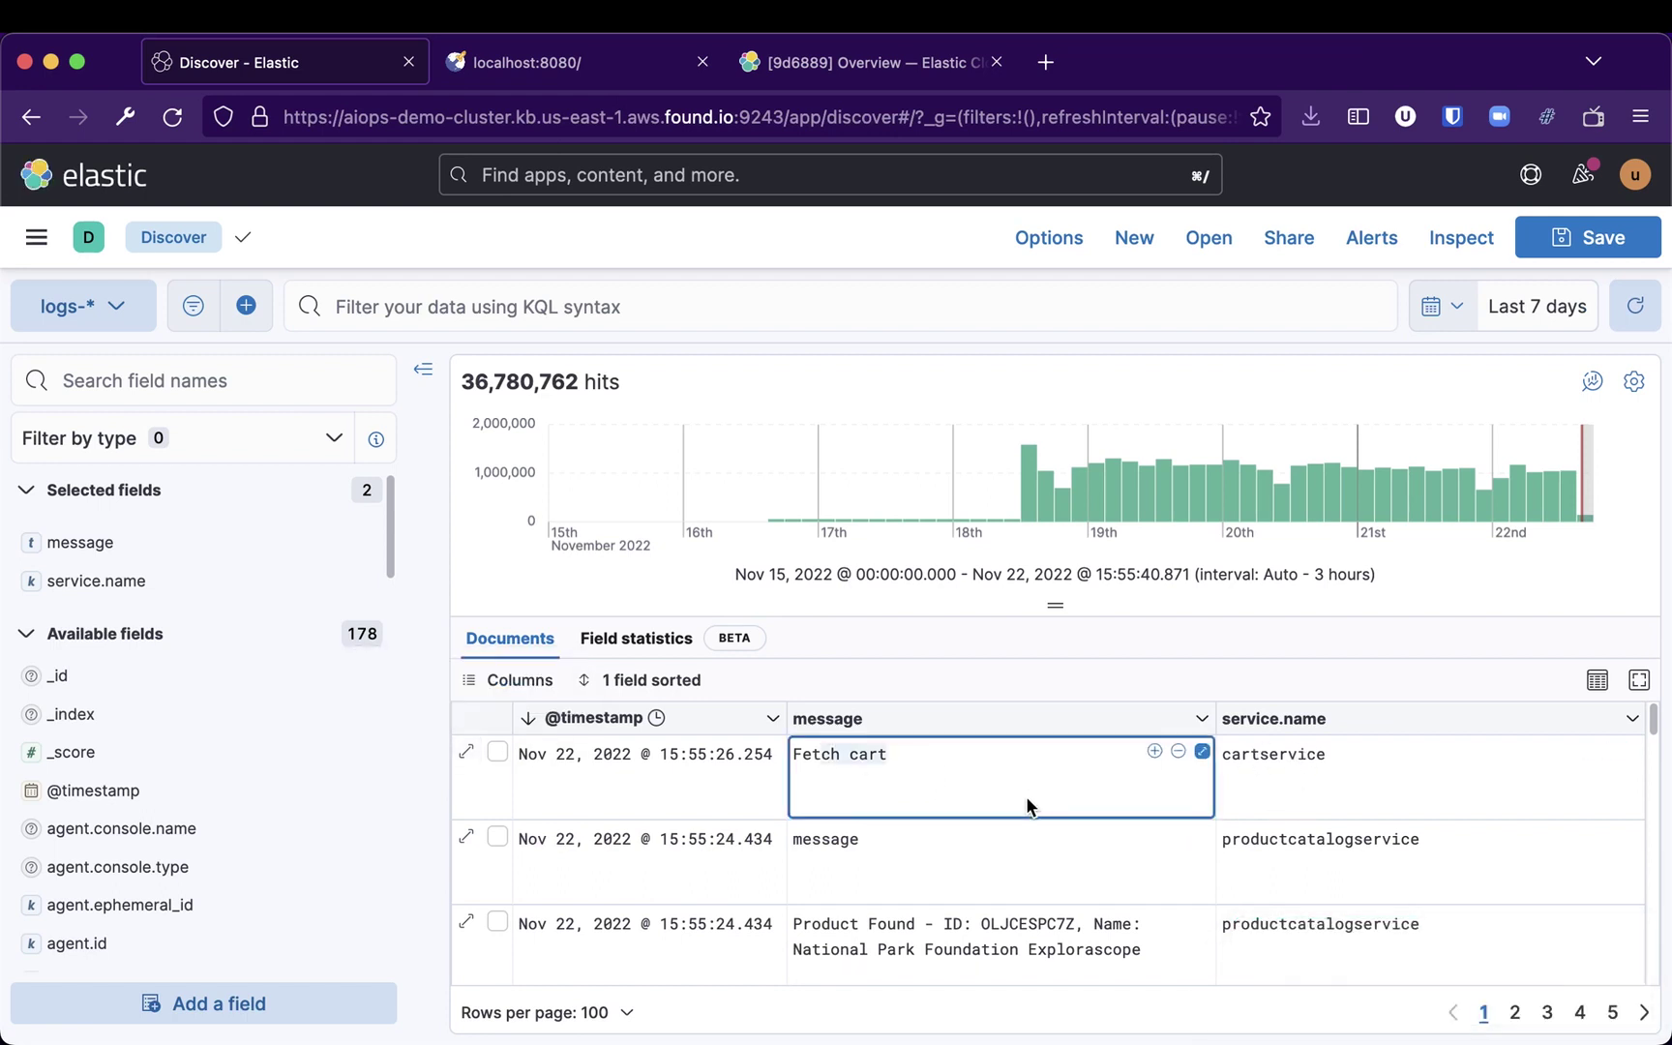
scroll(1244, 831, "down", 2)
left_click(1423, 808)
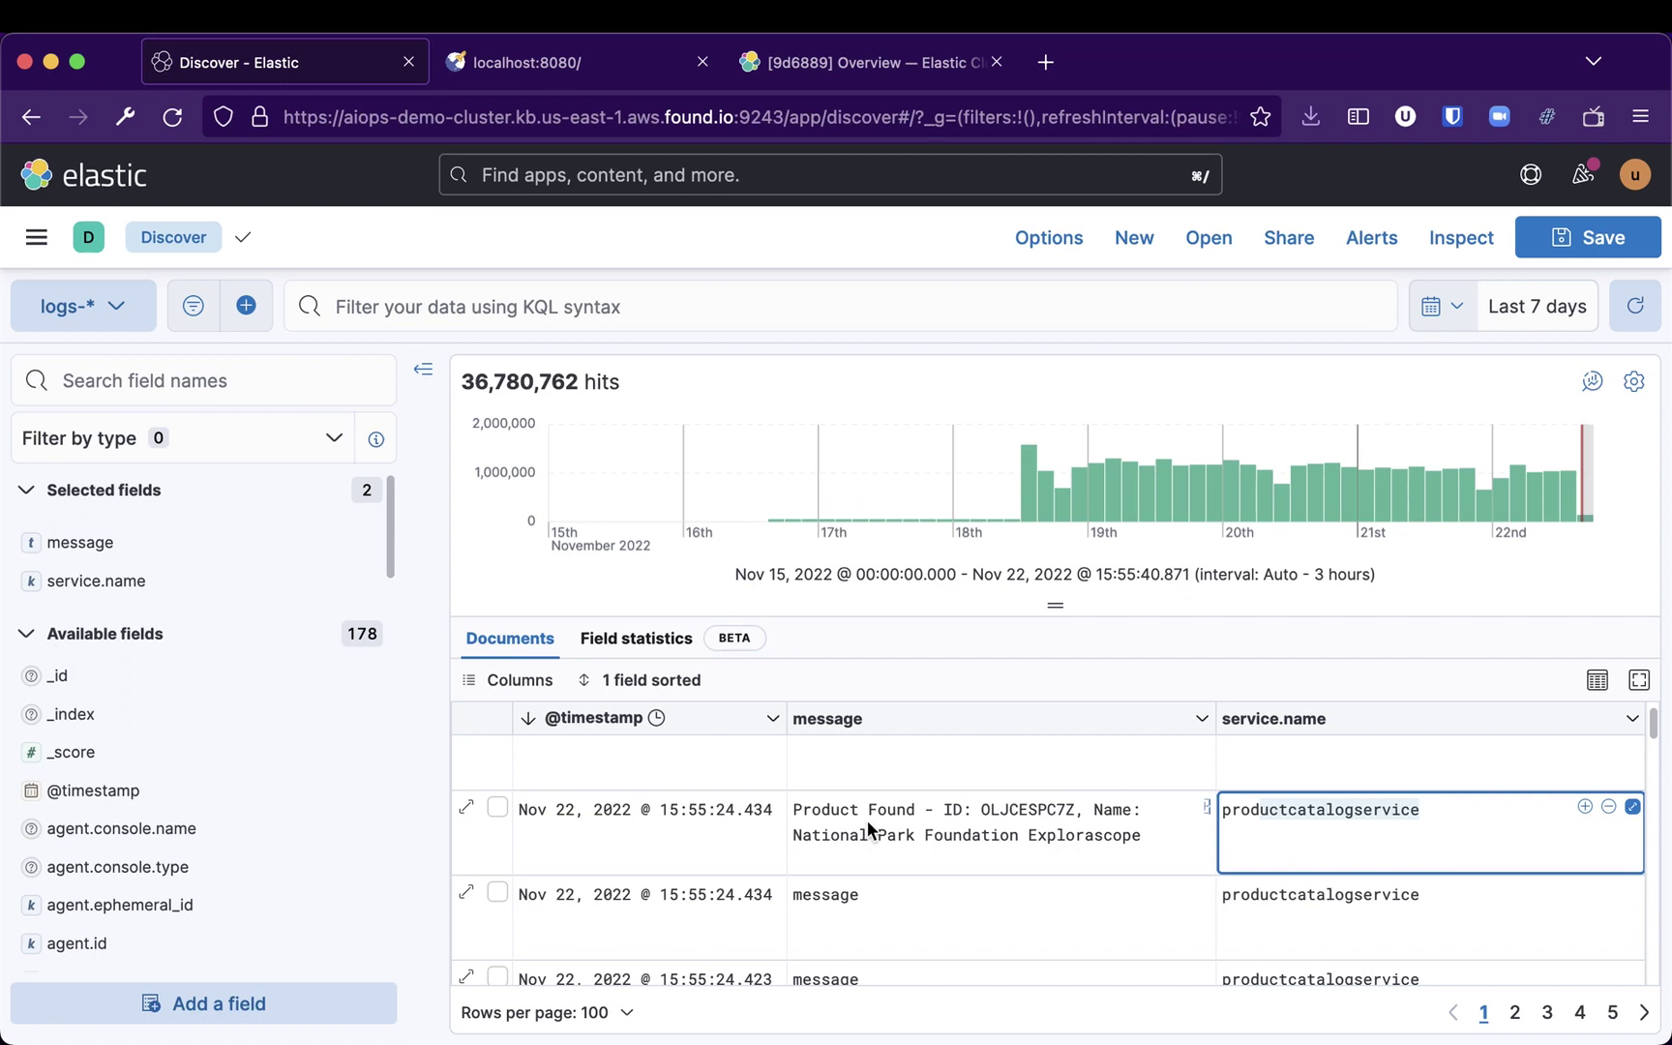
left_click(819, 809)
double_click(1024, 804)
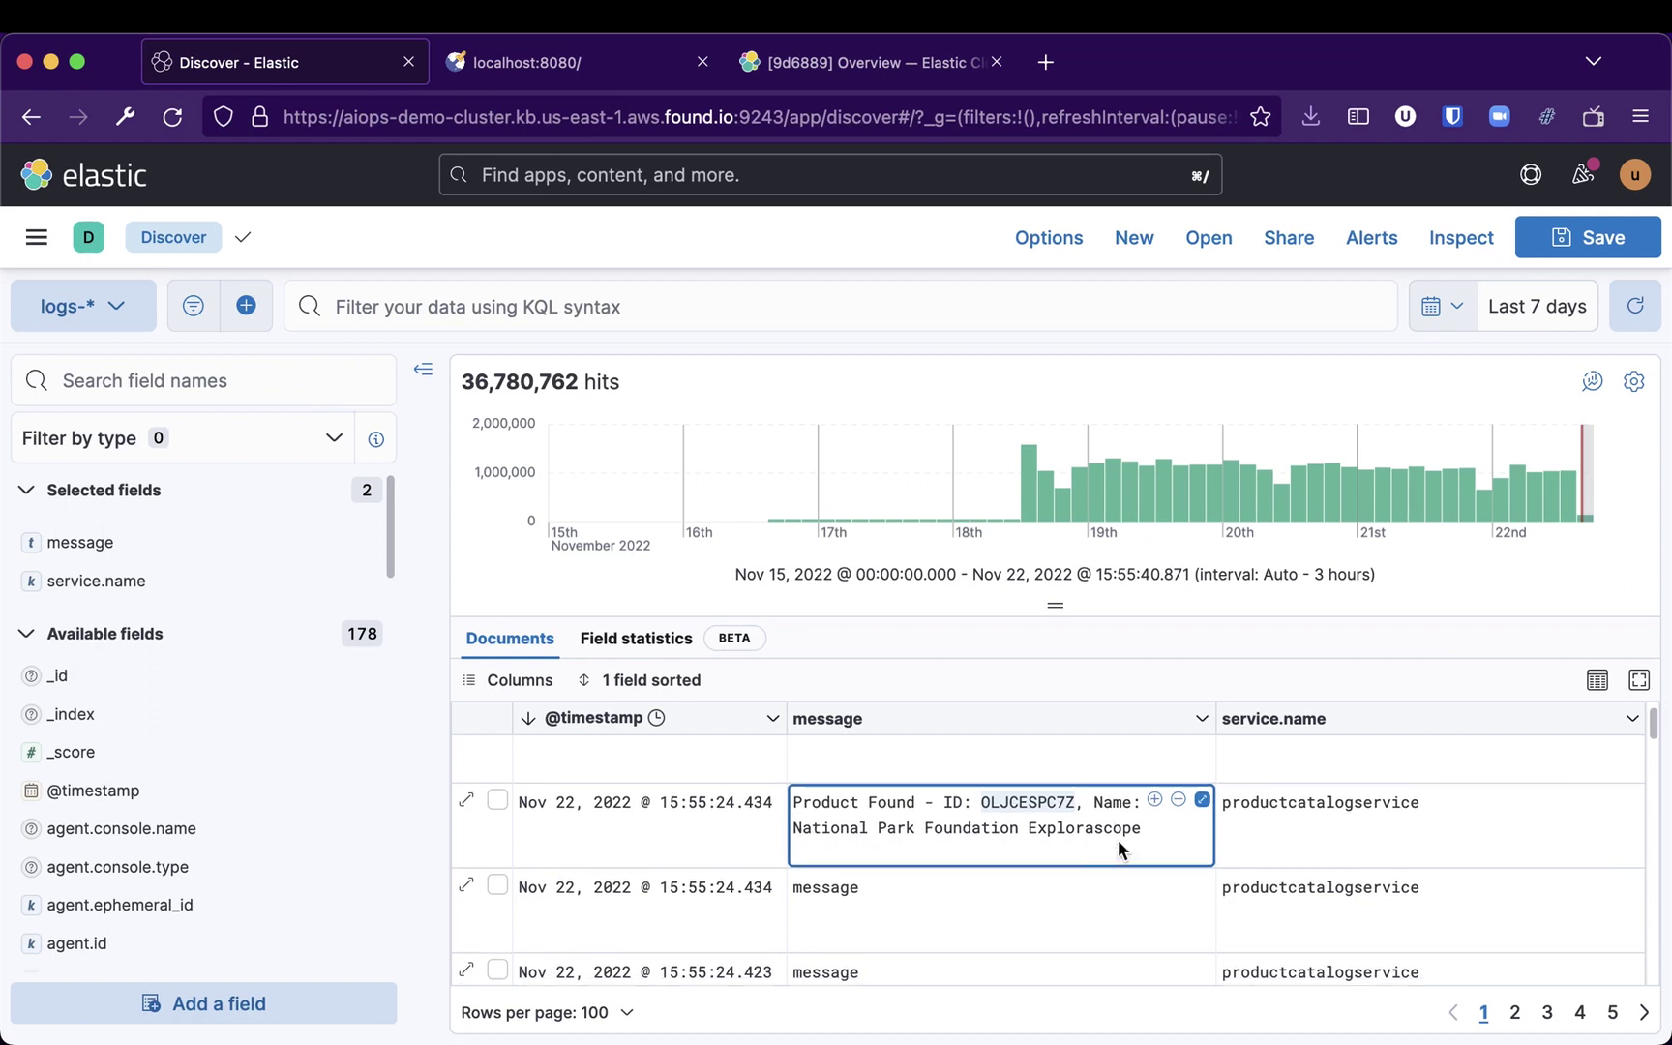
scroll(1118, 847, "down", 3)
scroll(1118, 839, "down", 3)
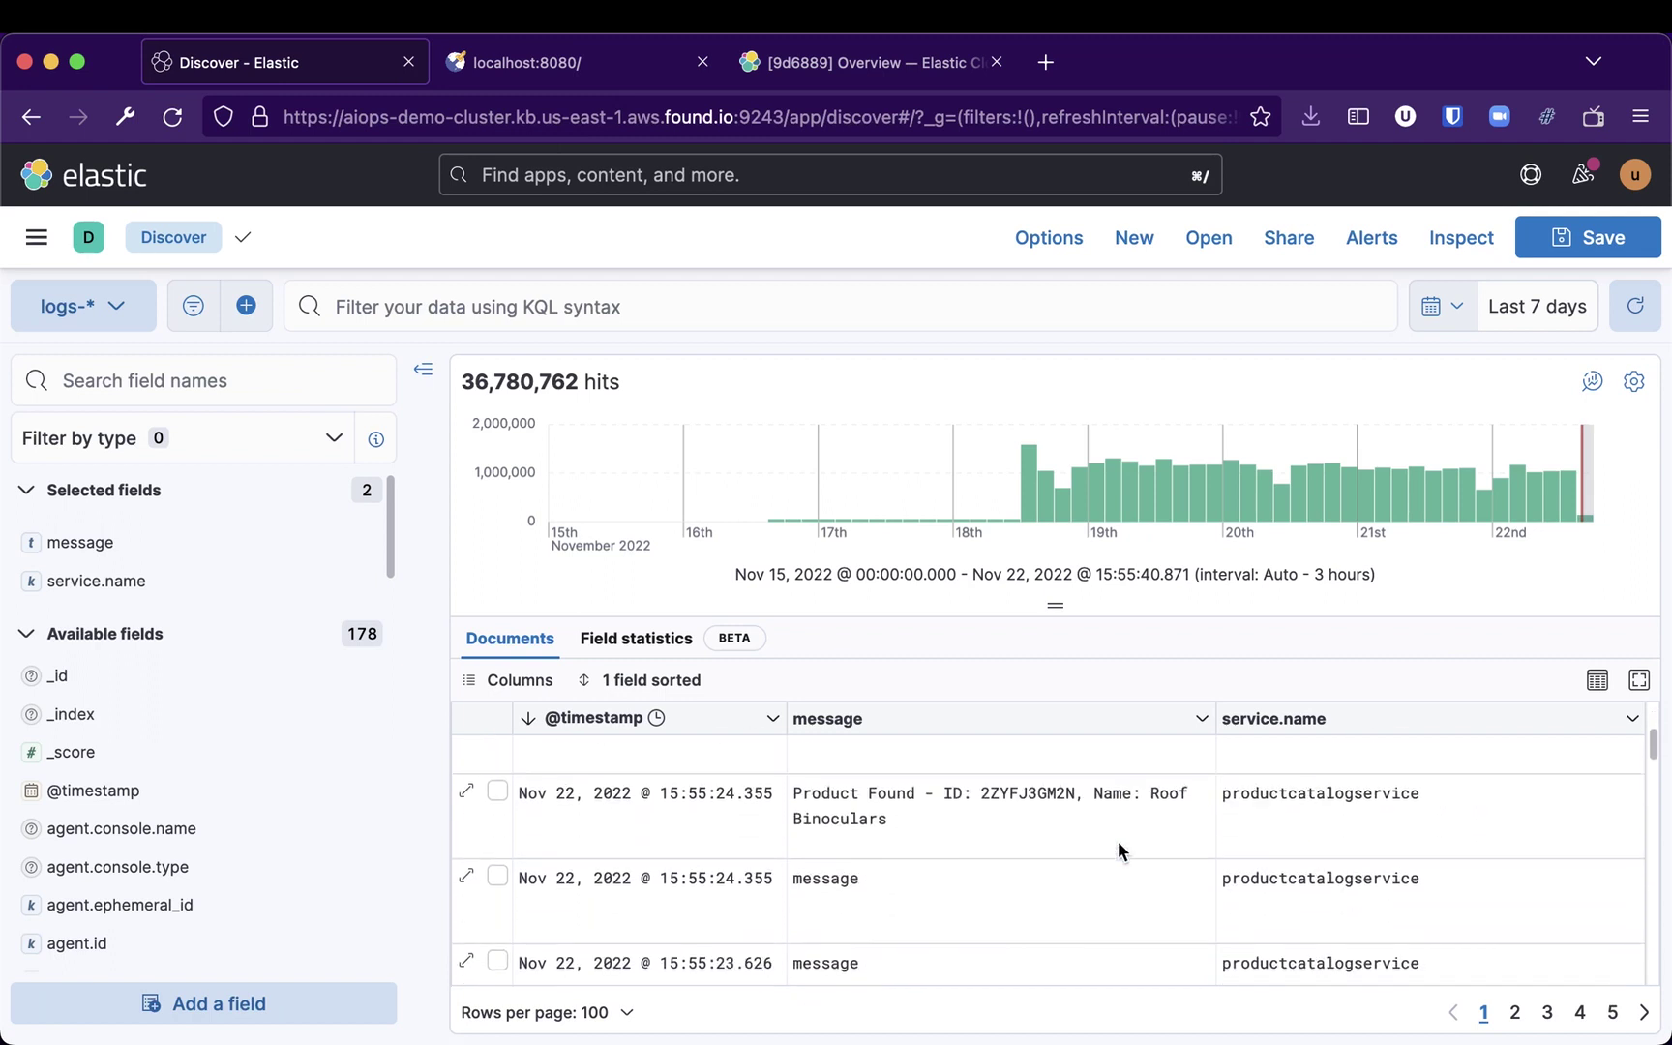
double_click(1027, 794)
key("super+c")
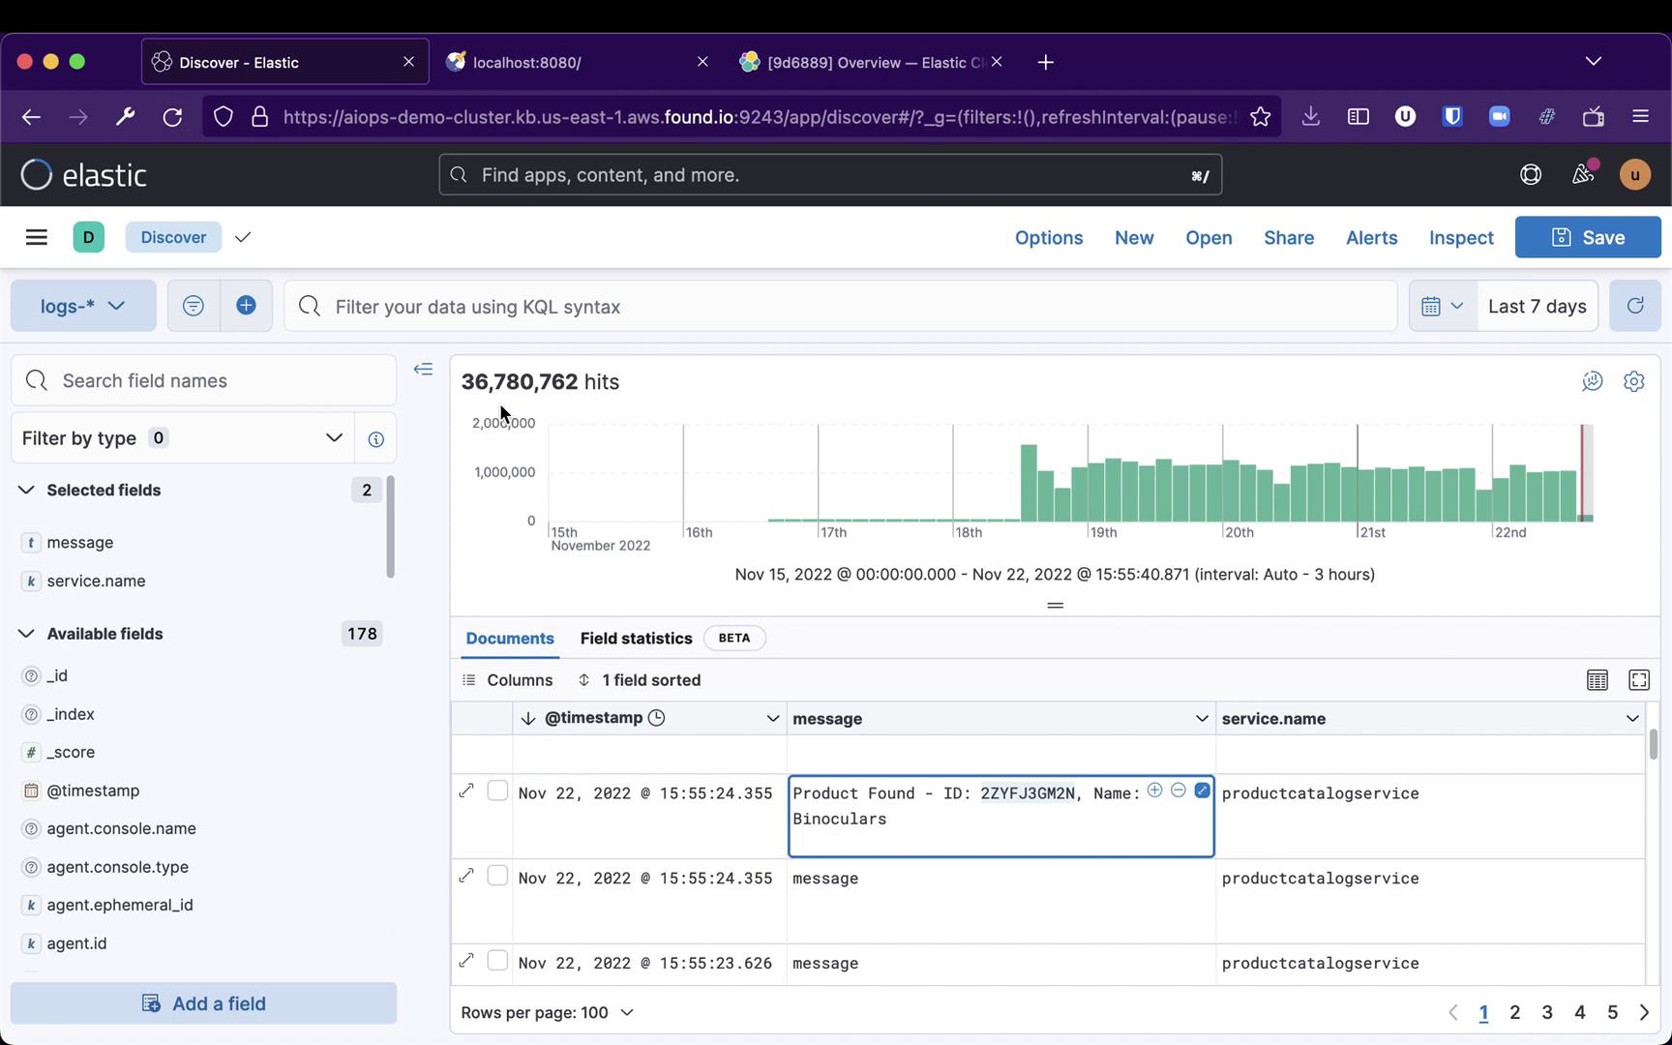
key("super+Tab")
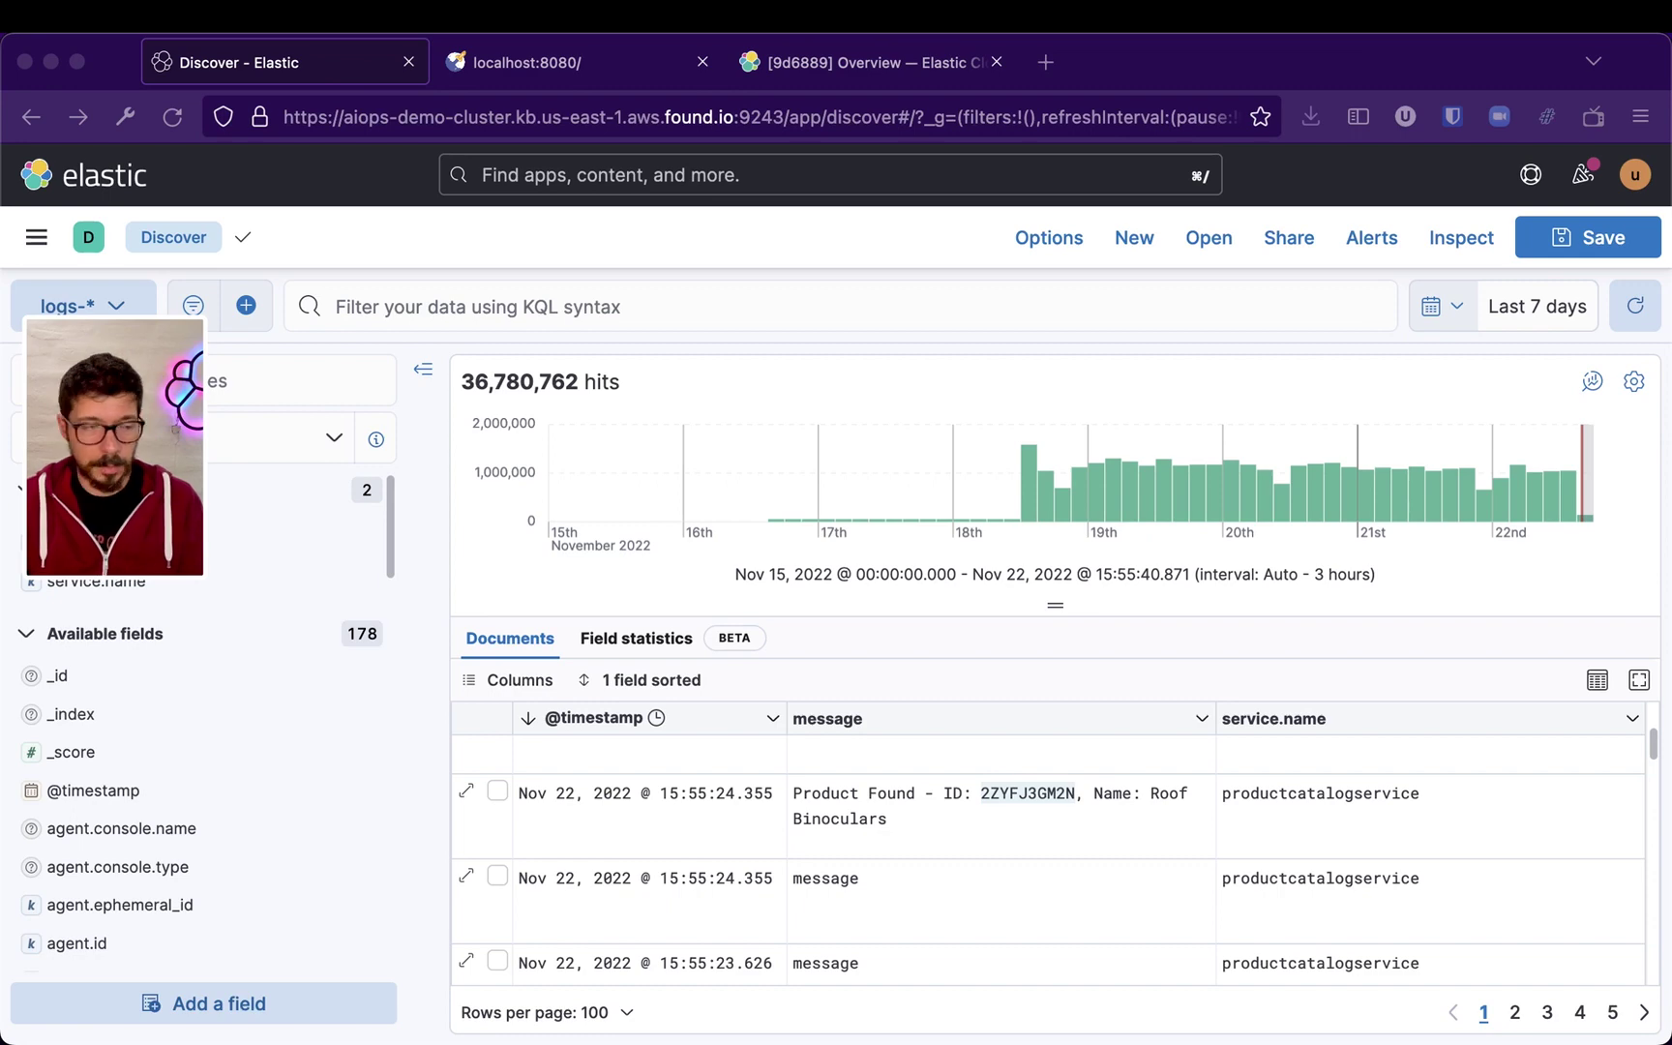
Step: Search the logs for 2ZYFJ3GM2N, narrowing to 255,563 hits, and browse the matching Roof Binoculars entries
left_click(596, 306)
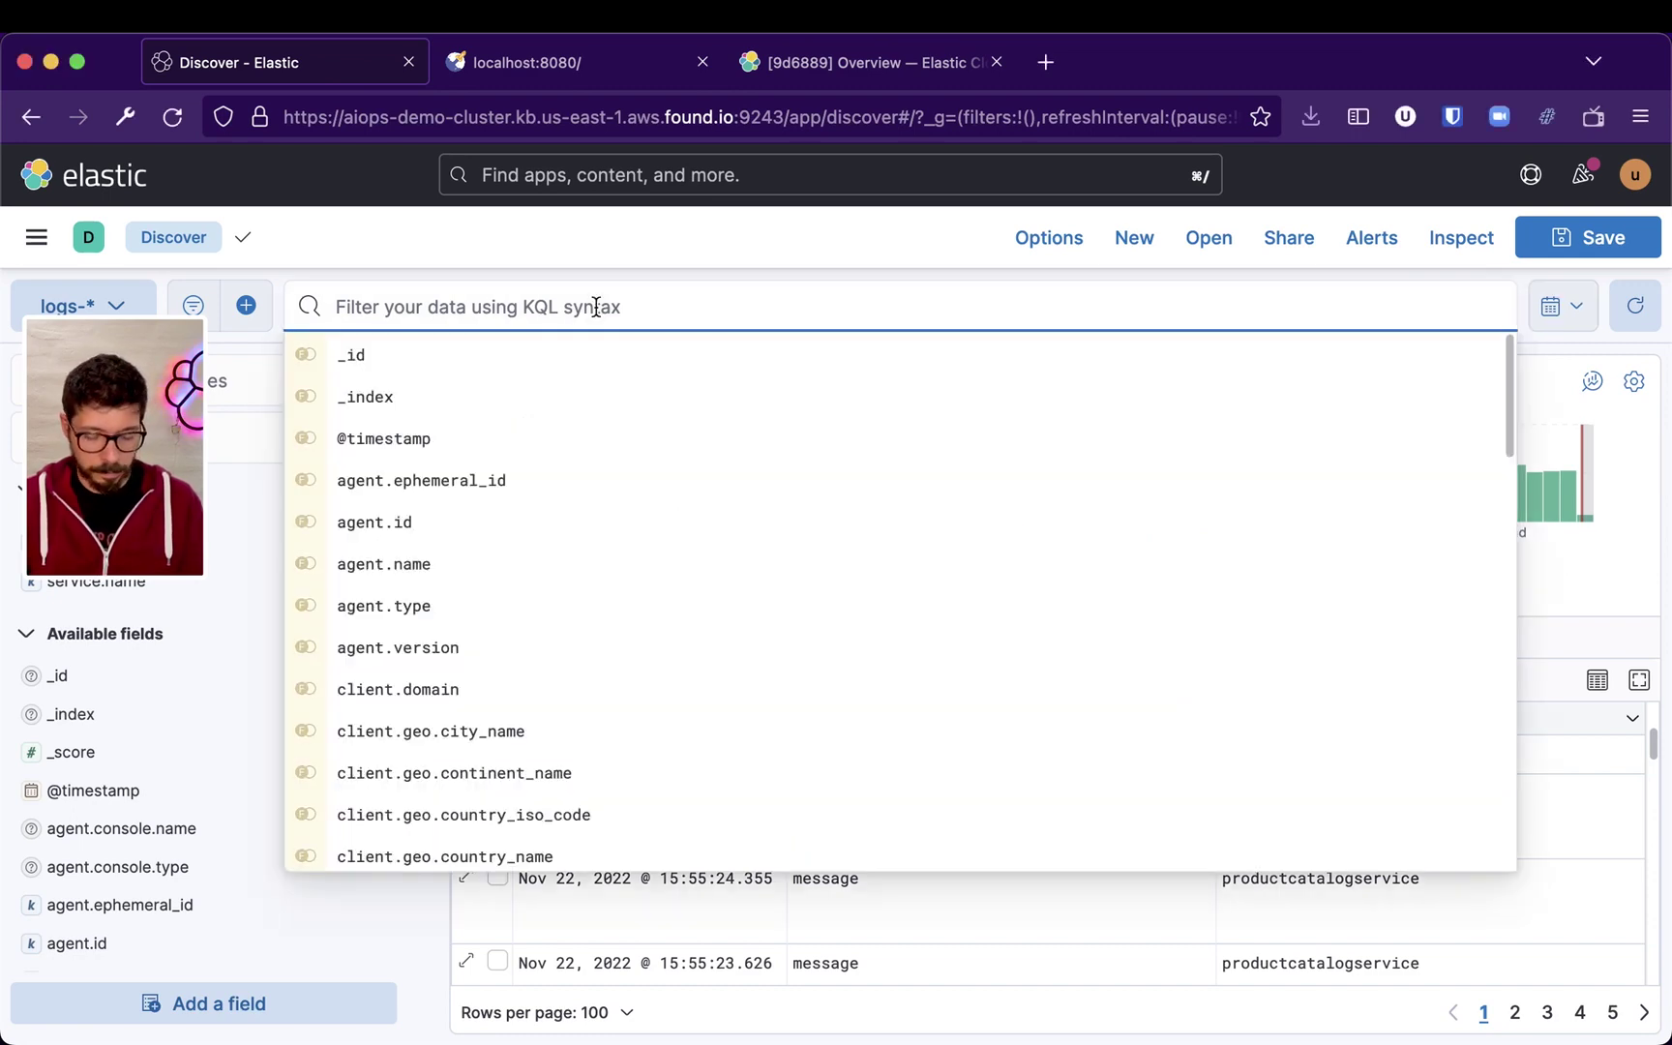
key("super+v")
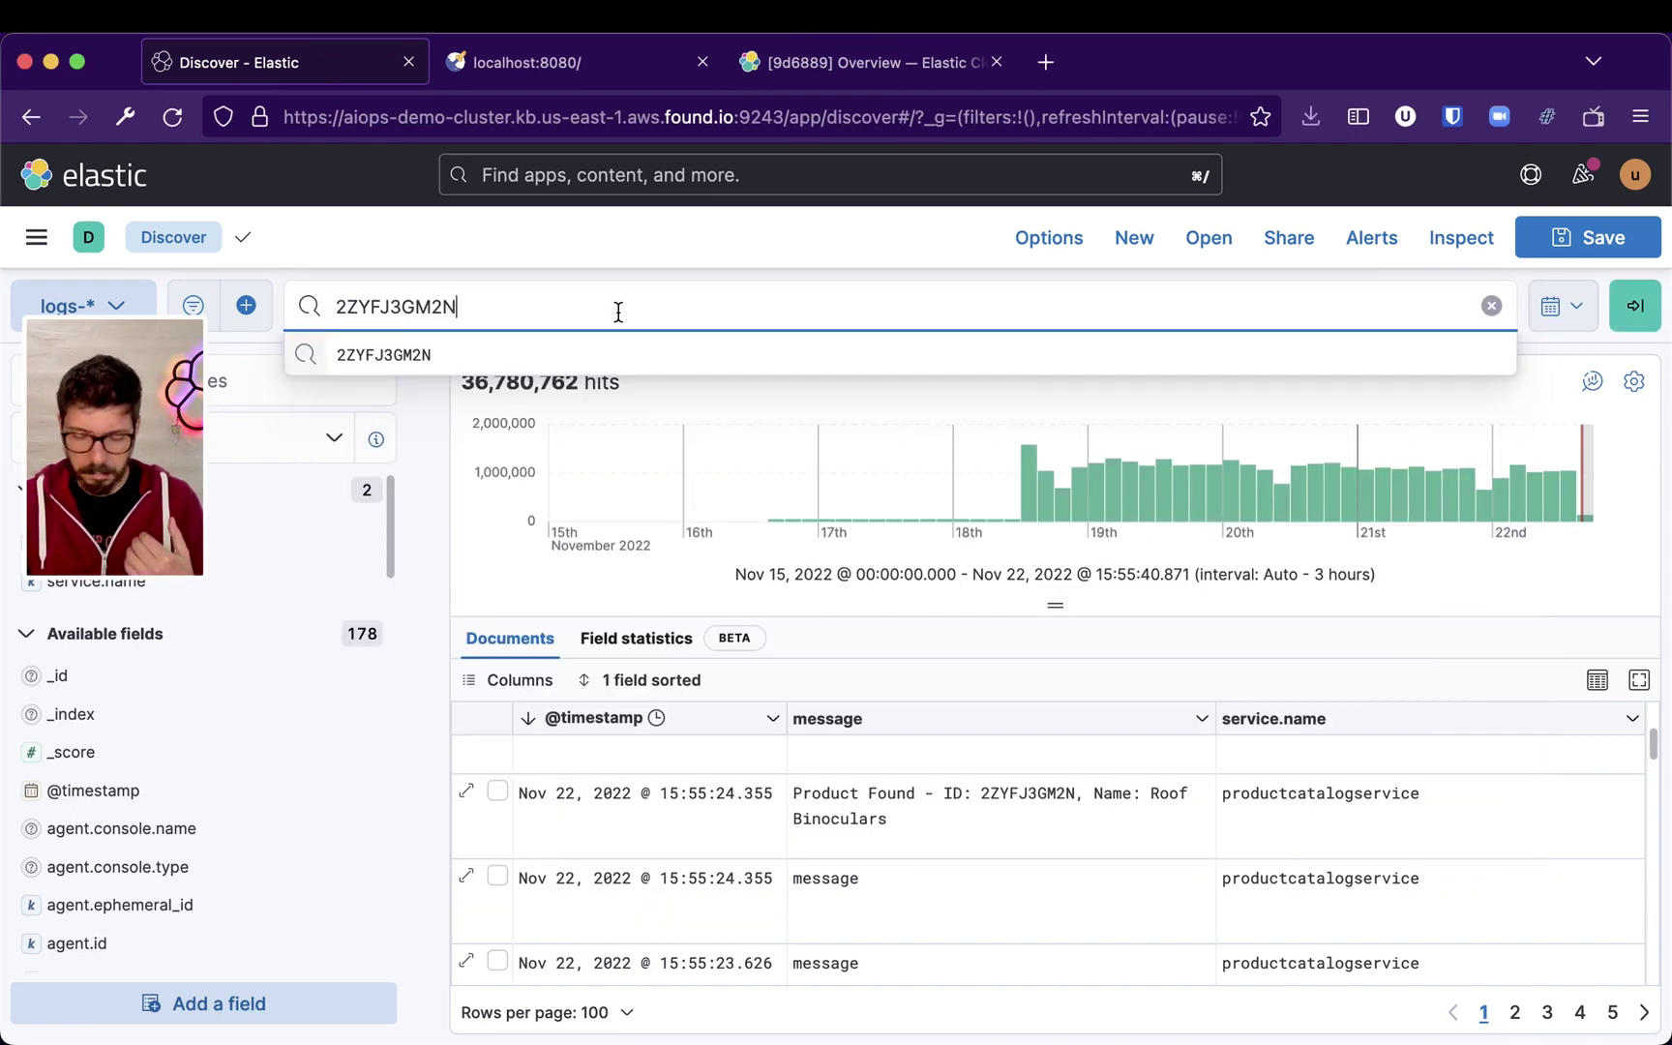
key("Return")
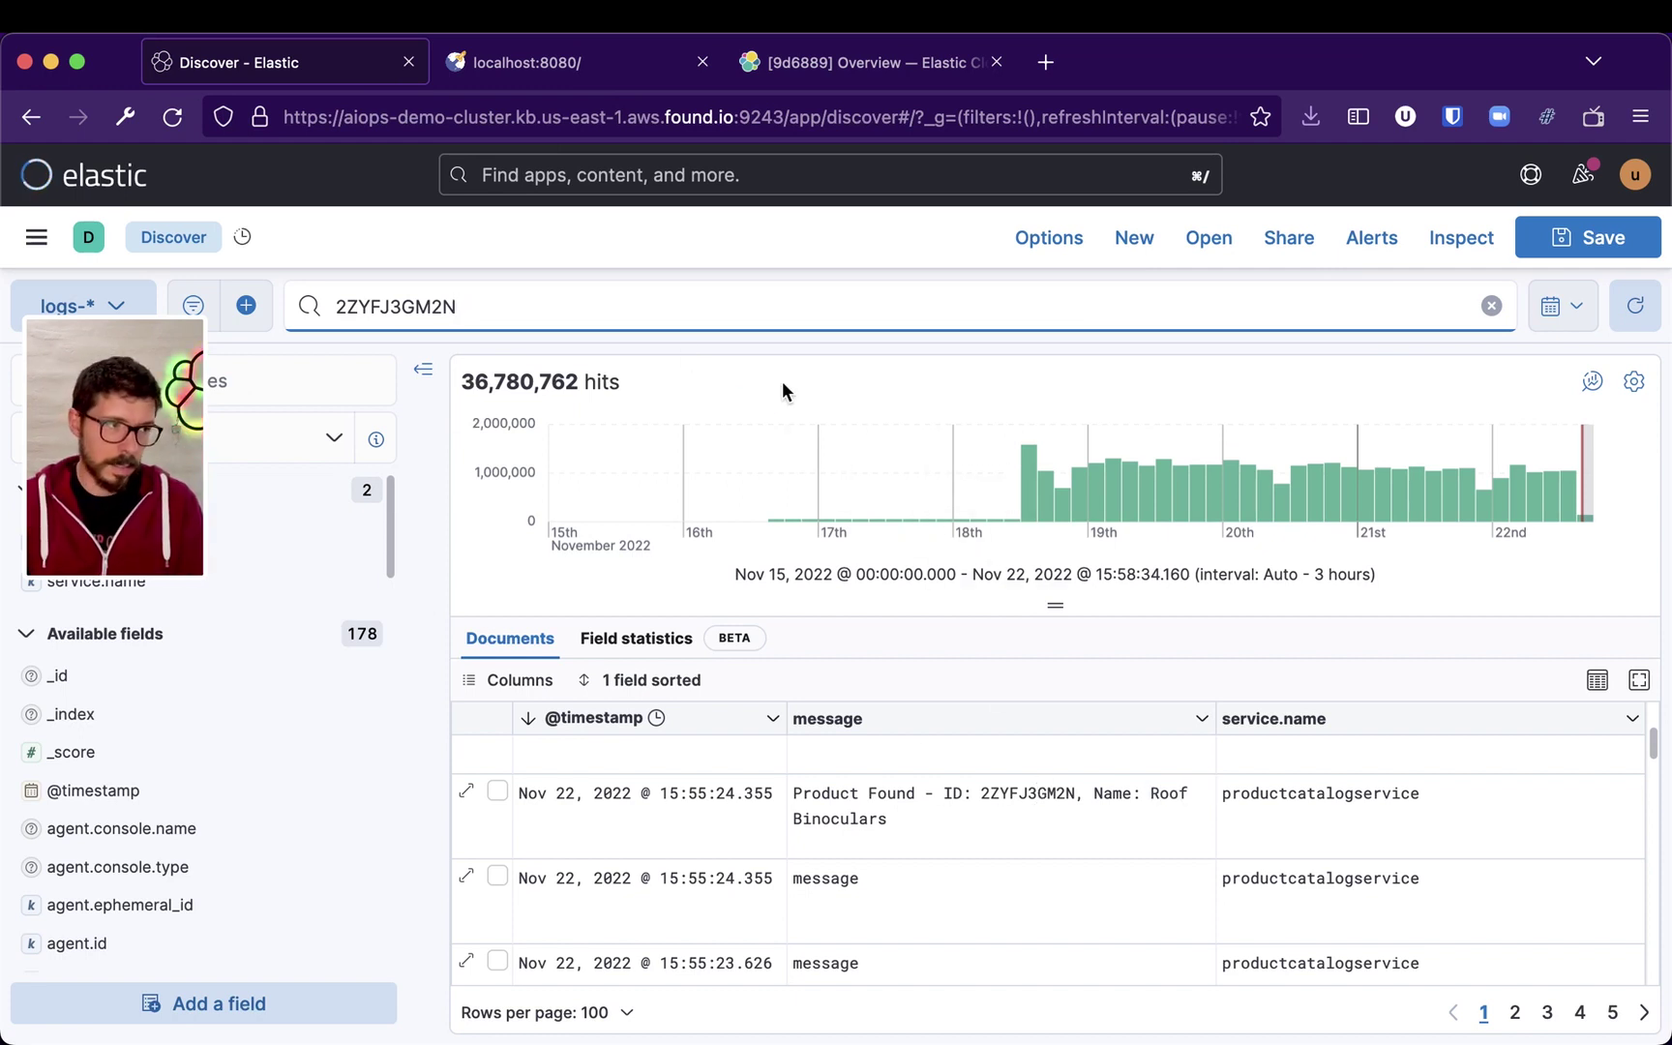
left_click(640, 305)
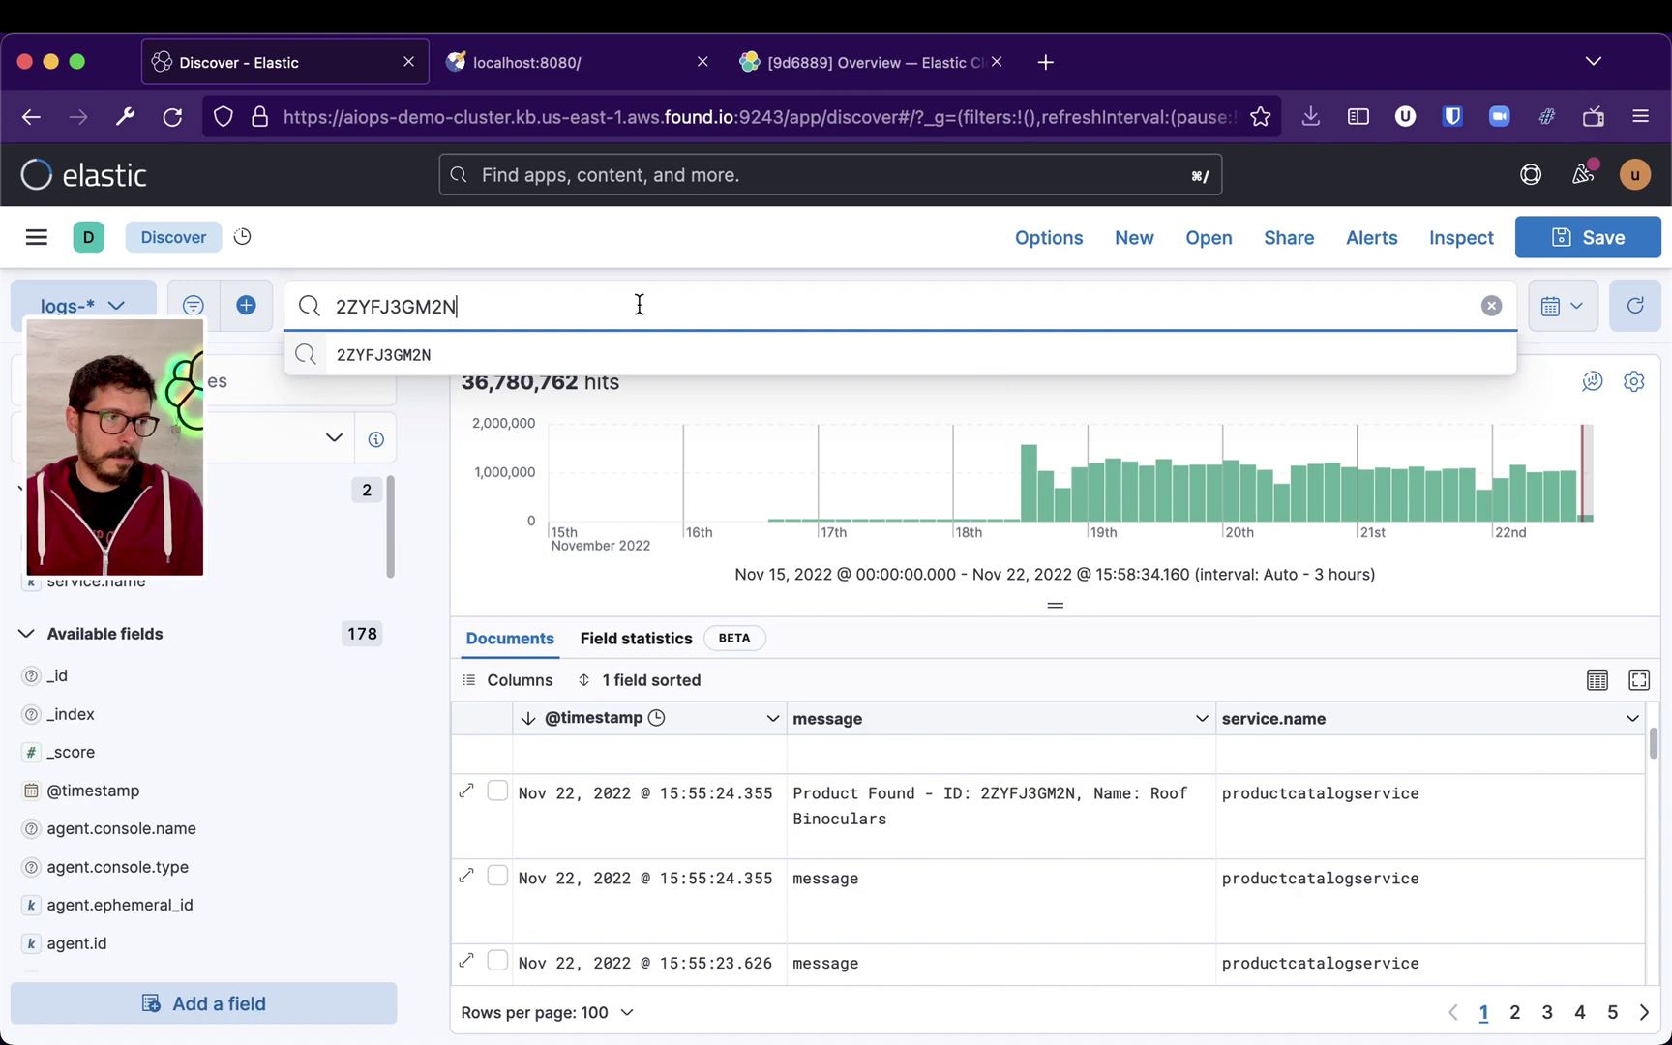
left_click(608, 239)
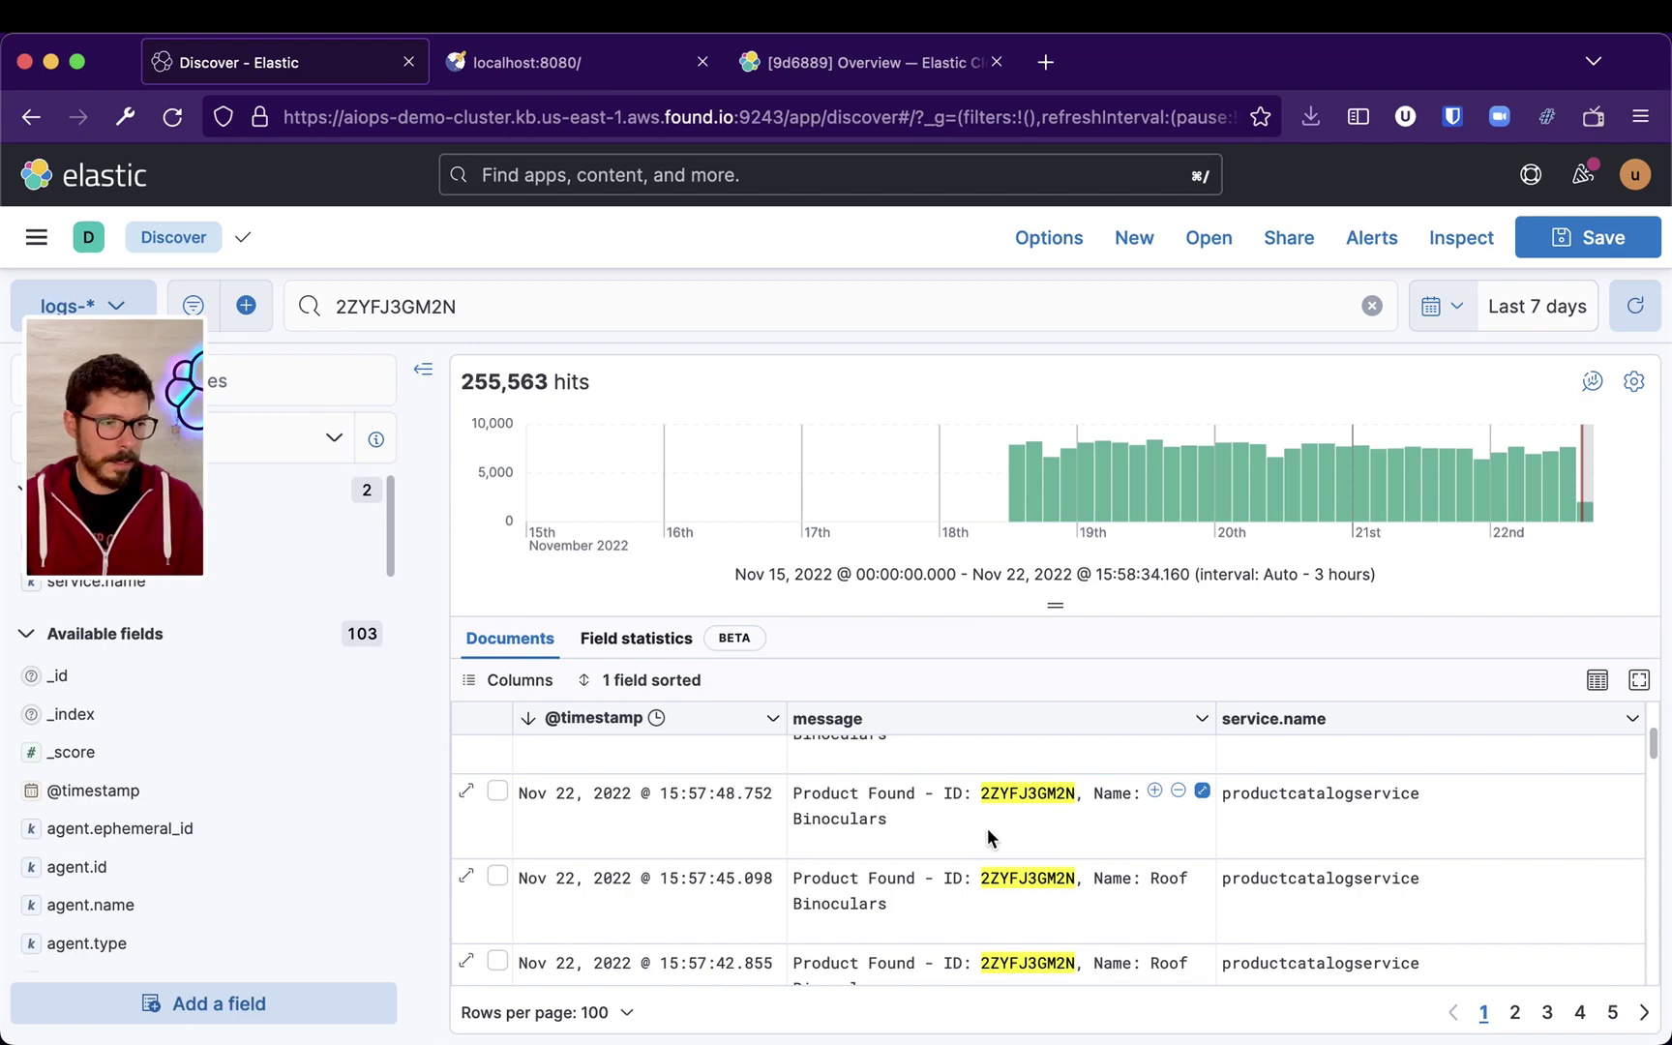
scroll(1016, 838, "down", 10)
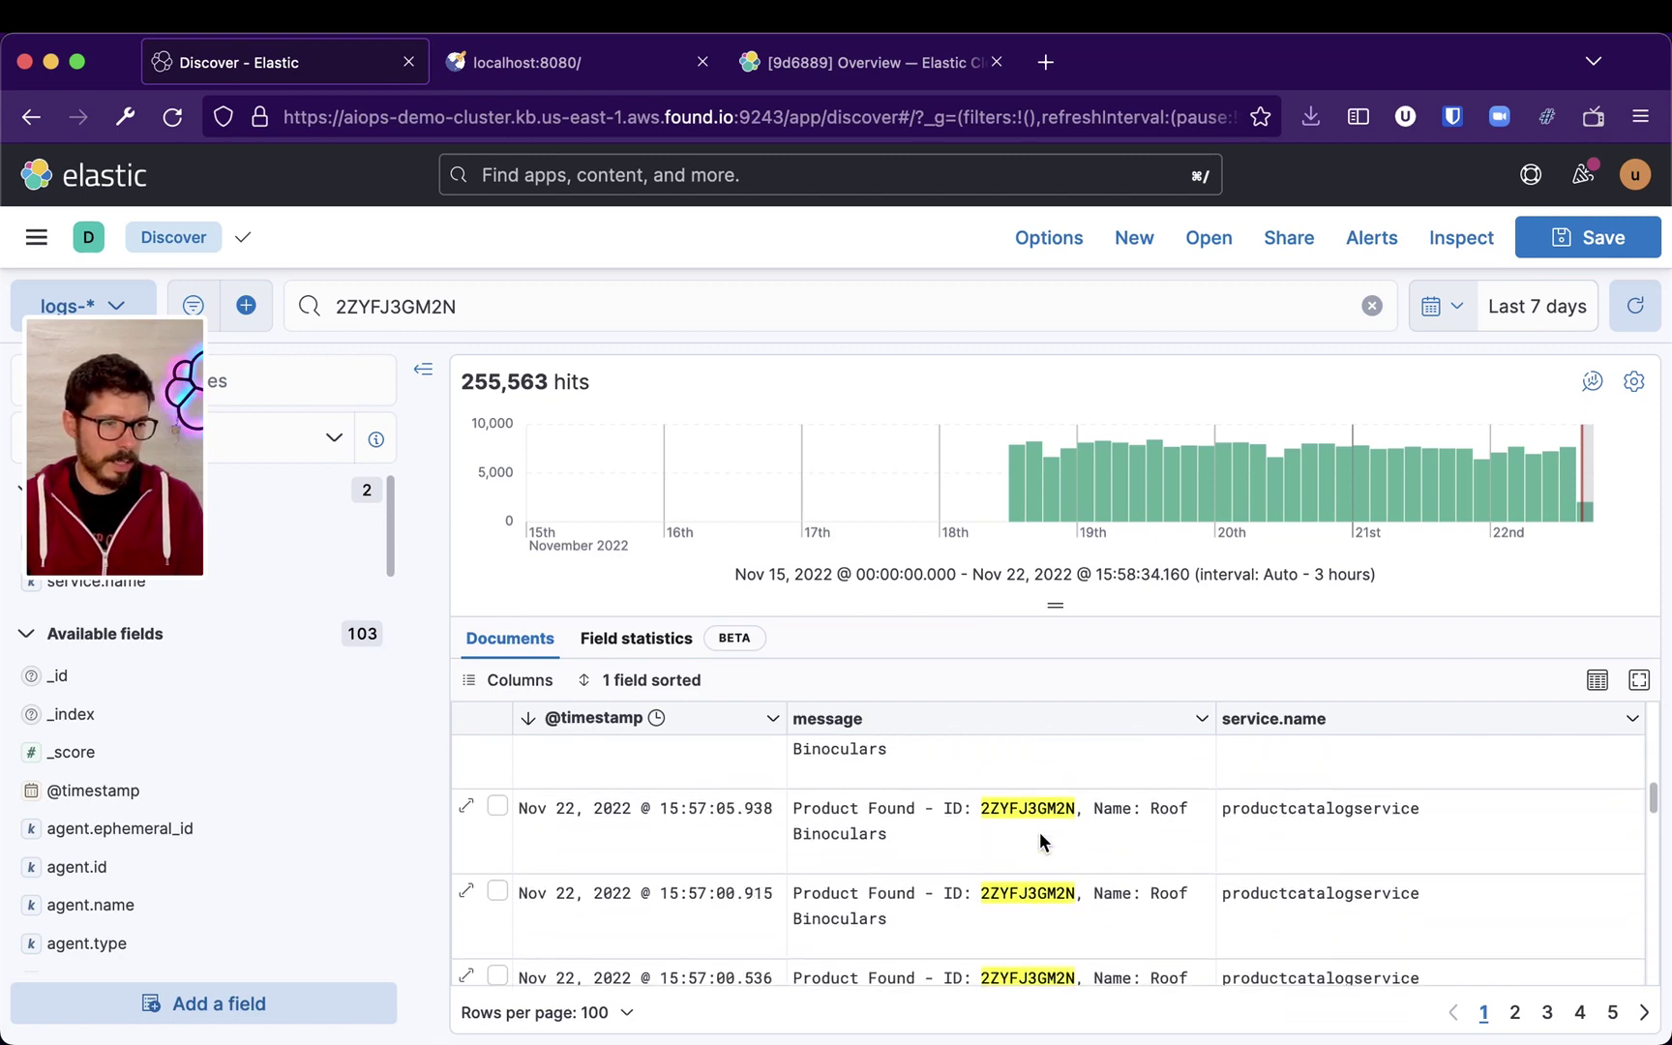
scroll(1040, 832, "down", 5)
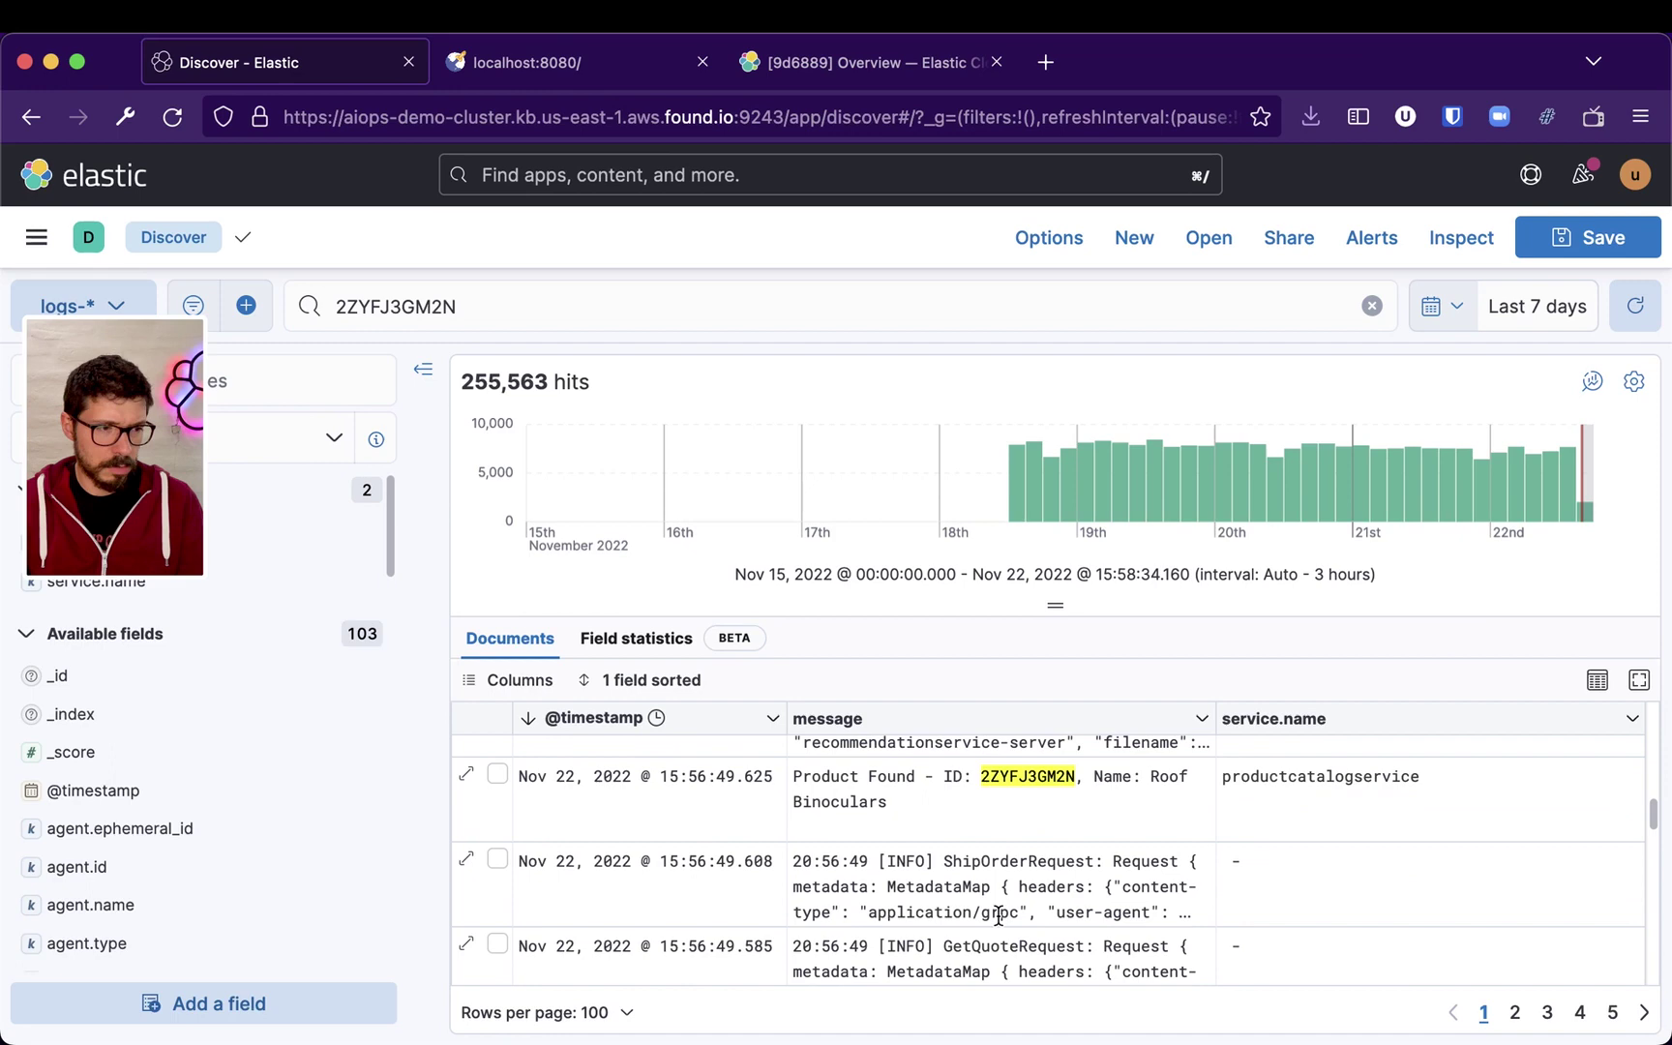
scroll(991, 890, "down", 3)
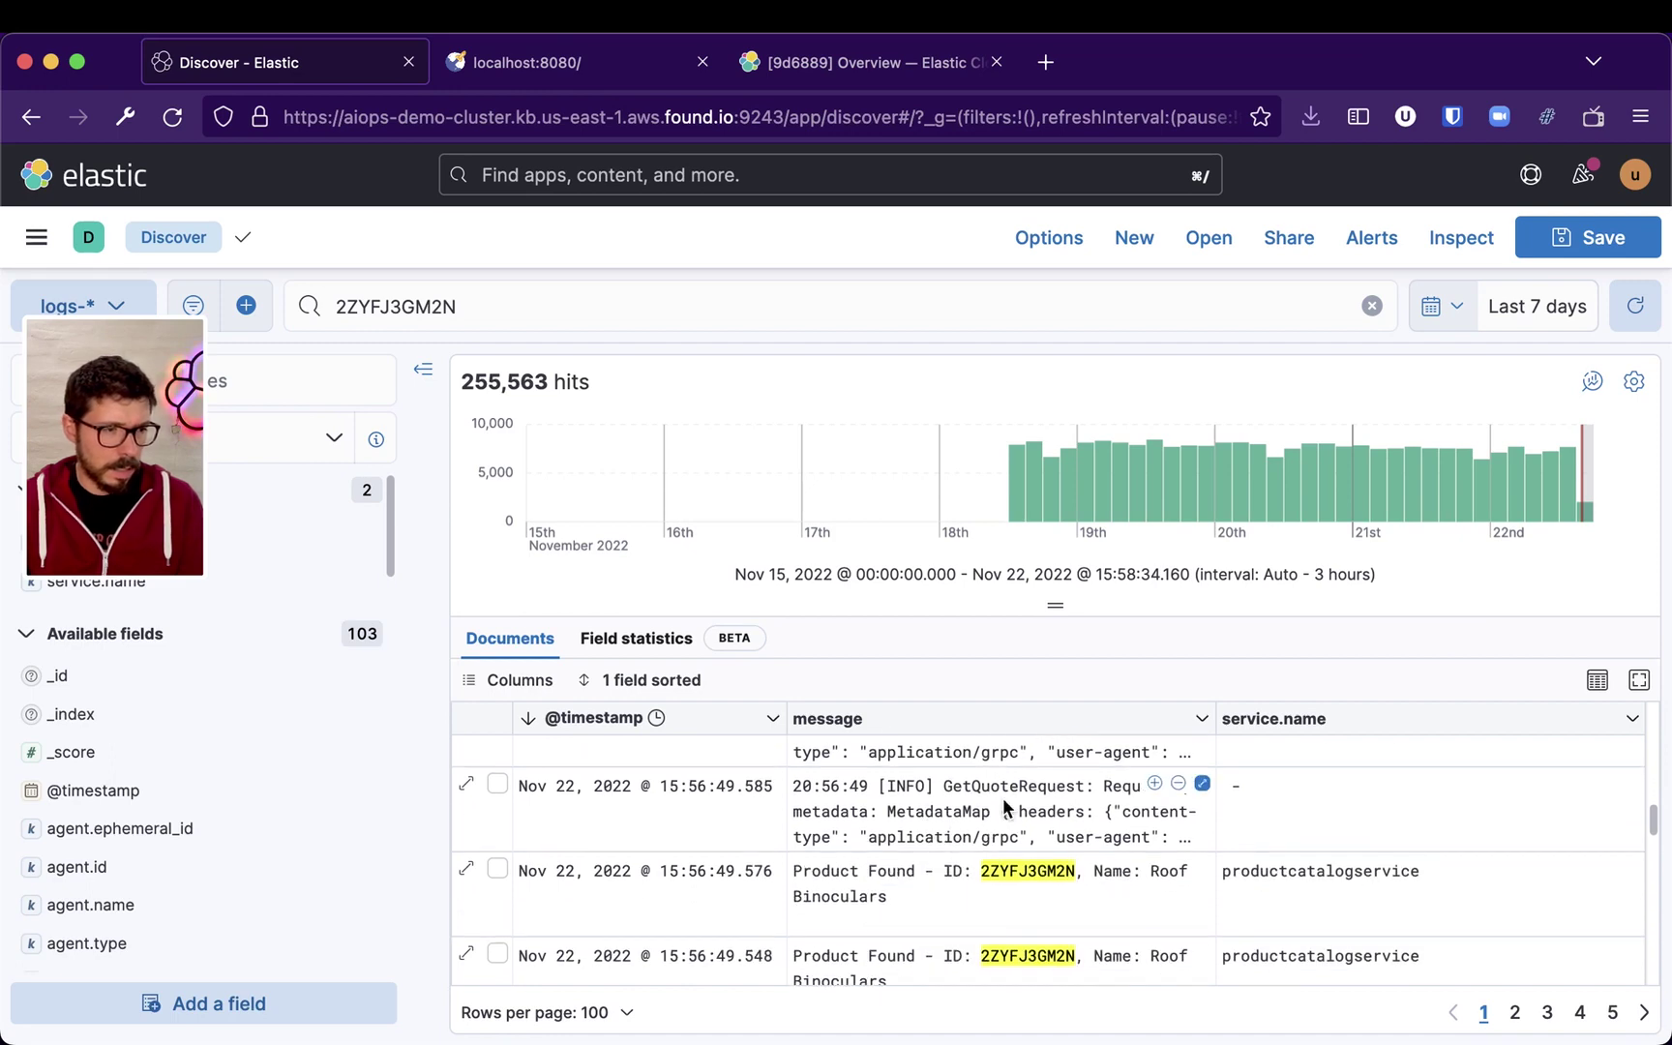
left_click(1203, 783)
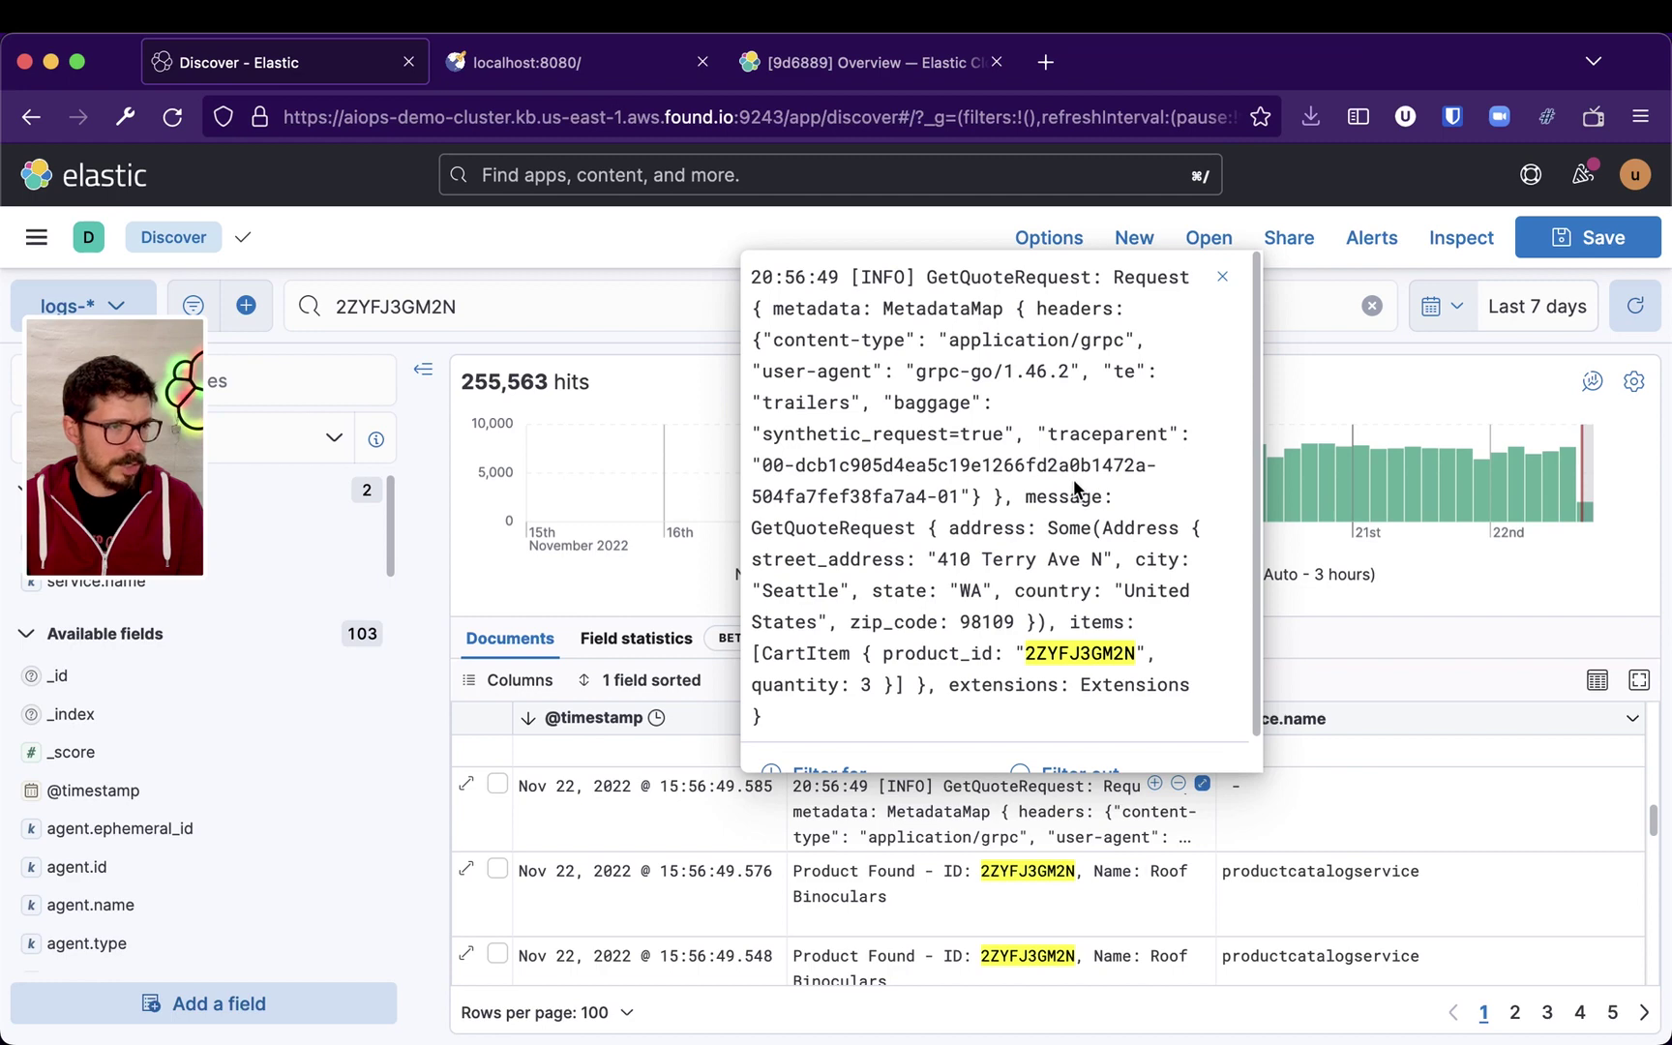
scroll(1074, 489, "down", 1)
scroll(968, 348, "up", 1)
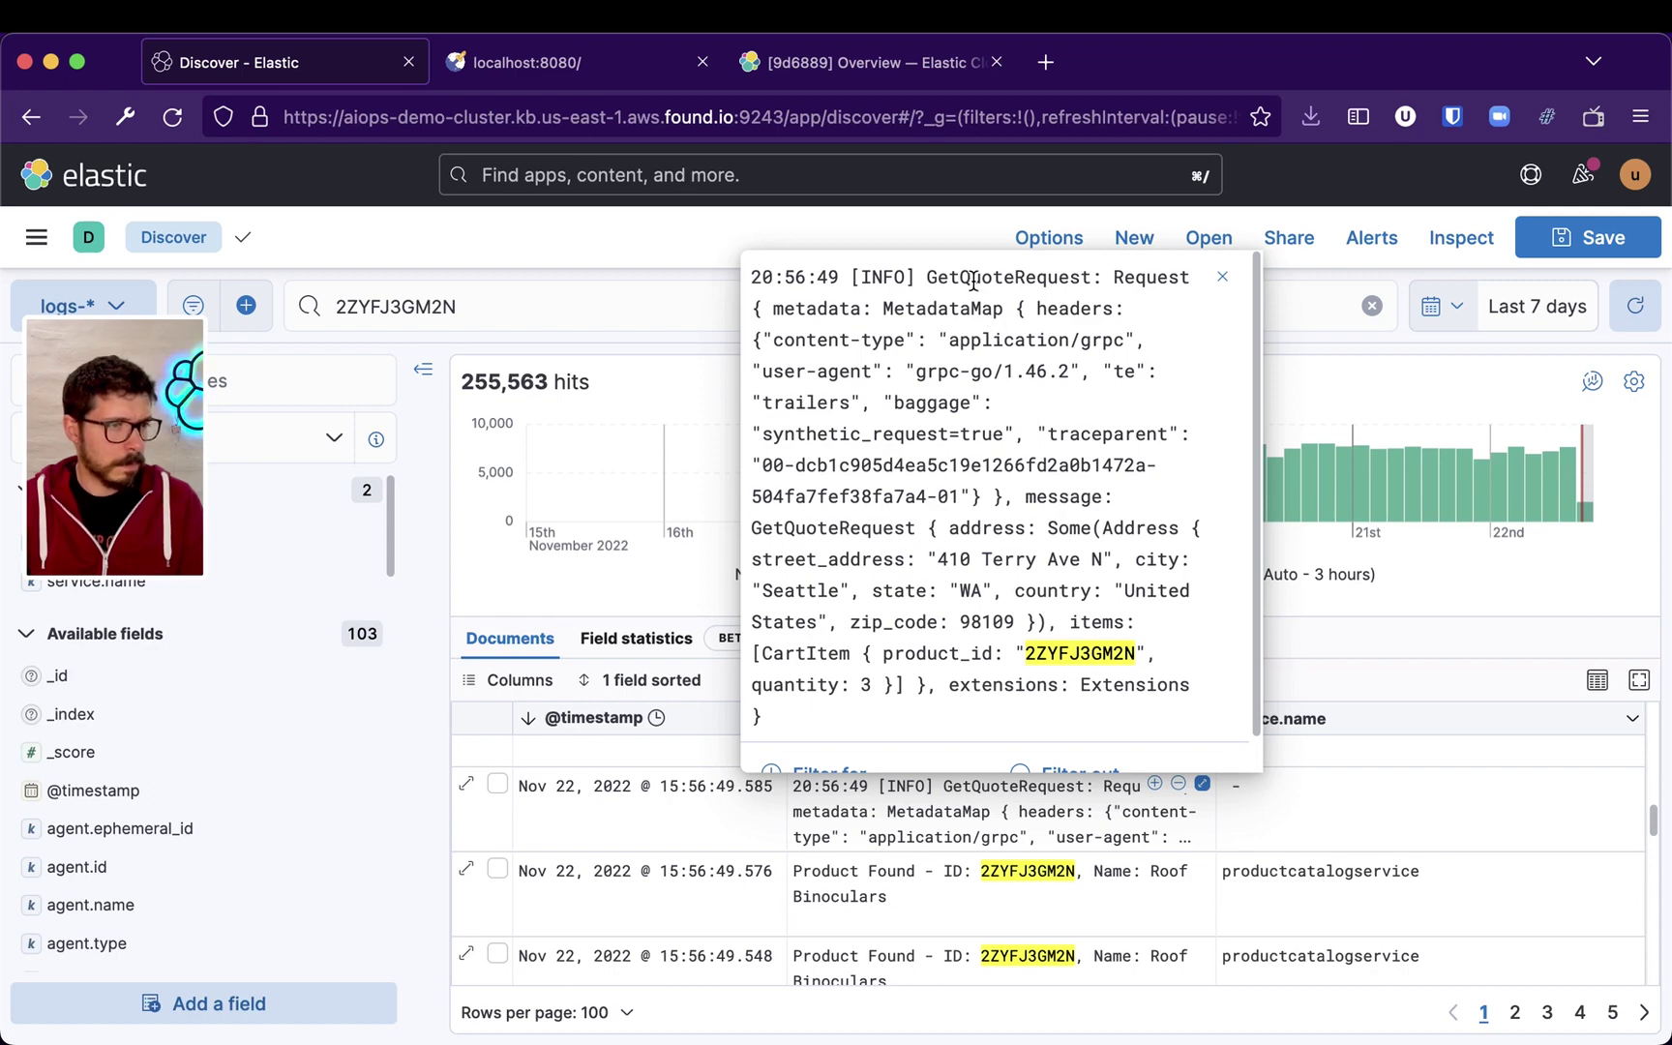
scroll(1006, 557, "down", 1)
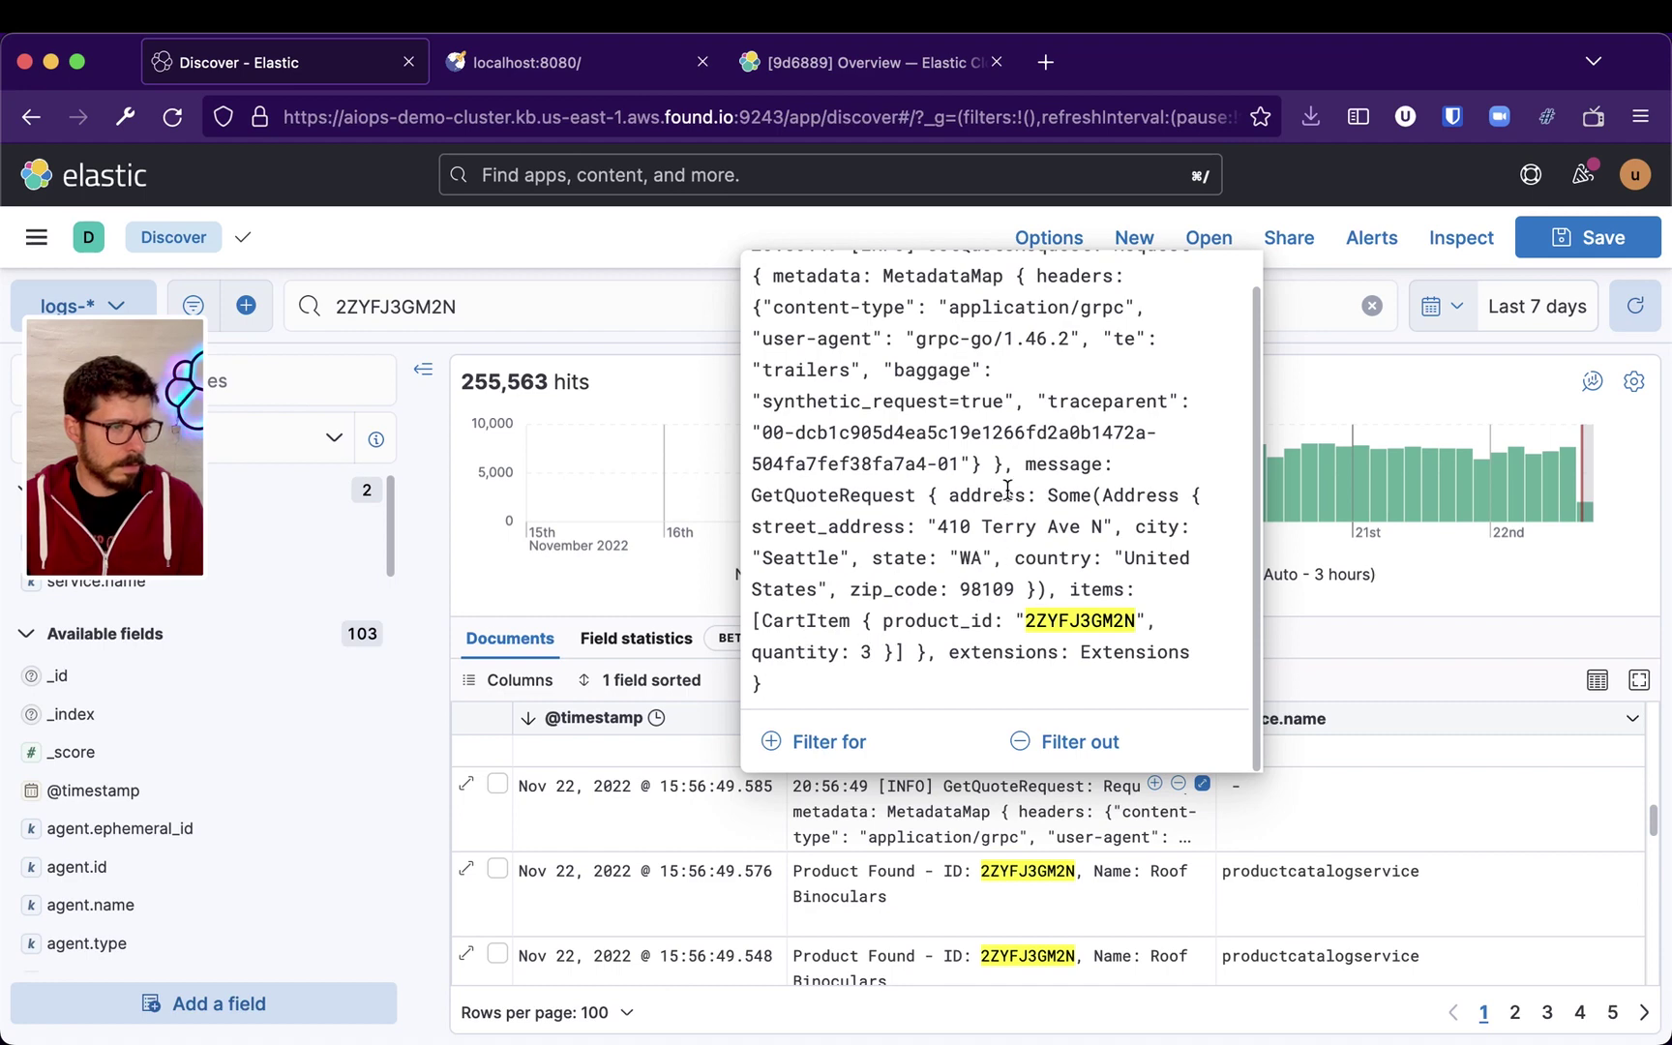
left_click(1365, 689)
scroll(1034, 816, "down", 5)
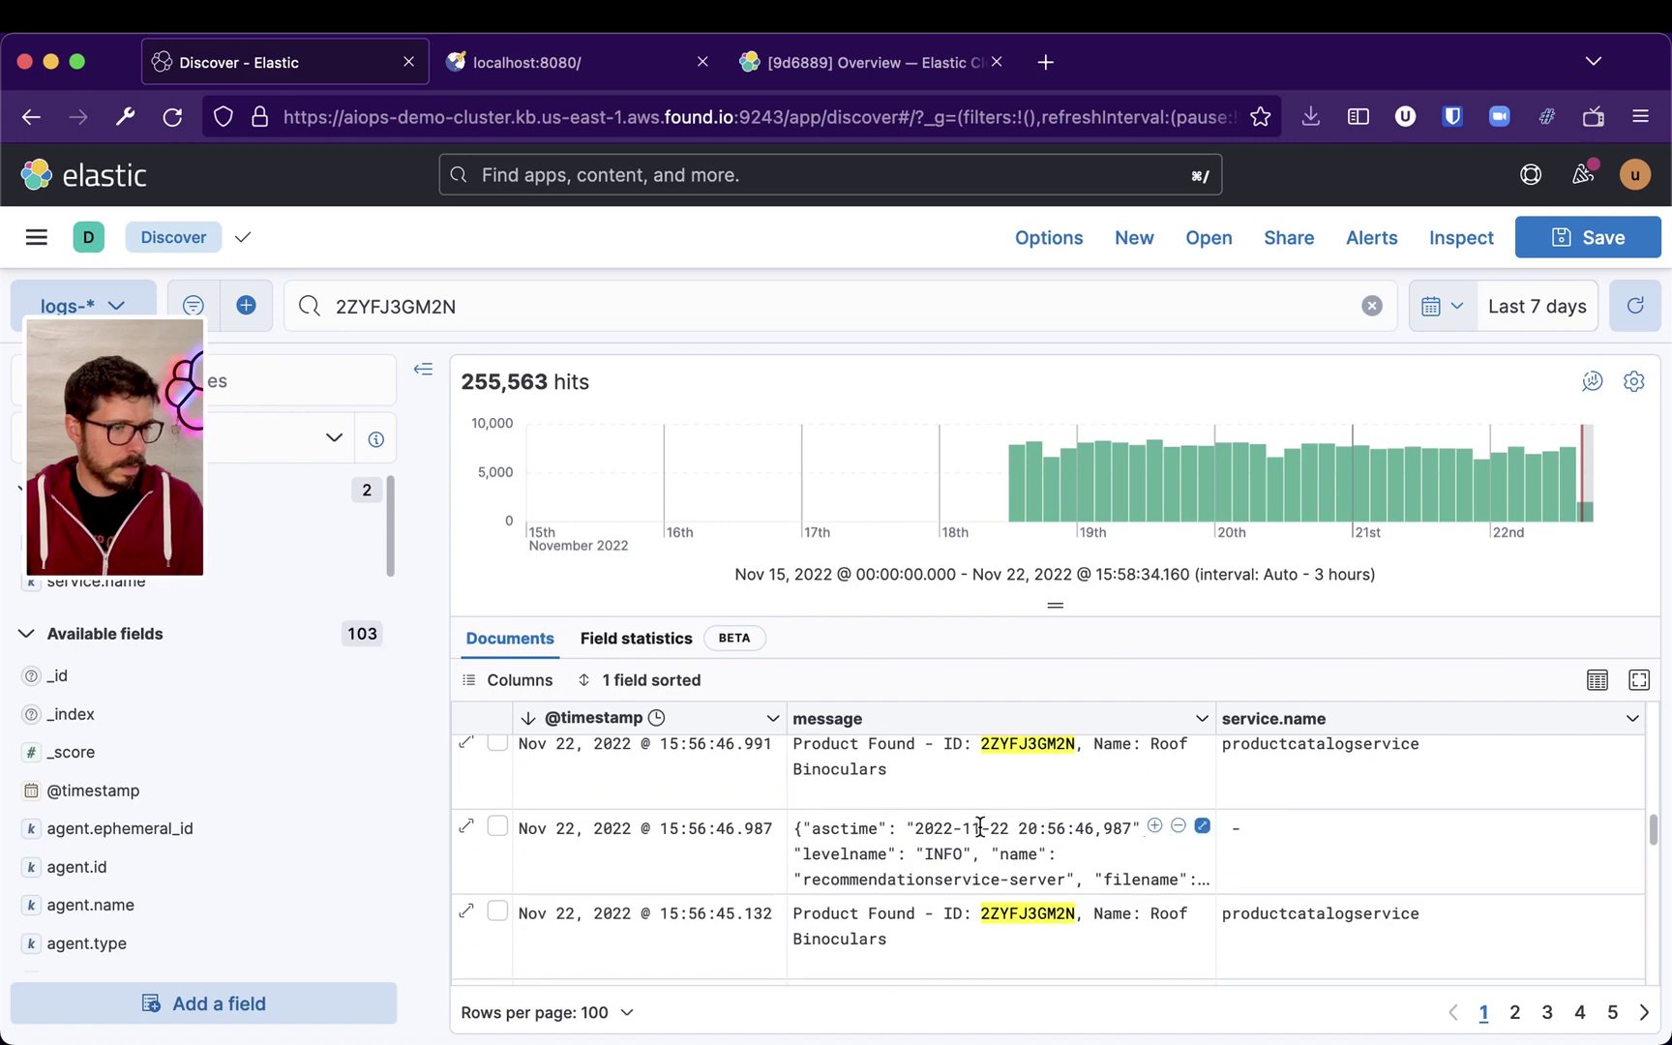
scroll(990, 916, "down", 1)
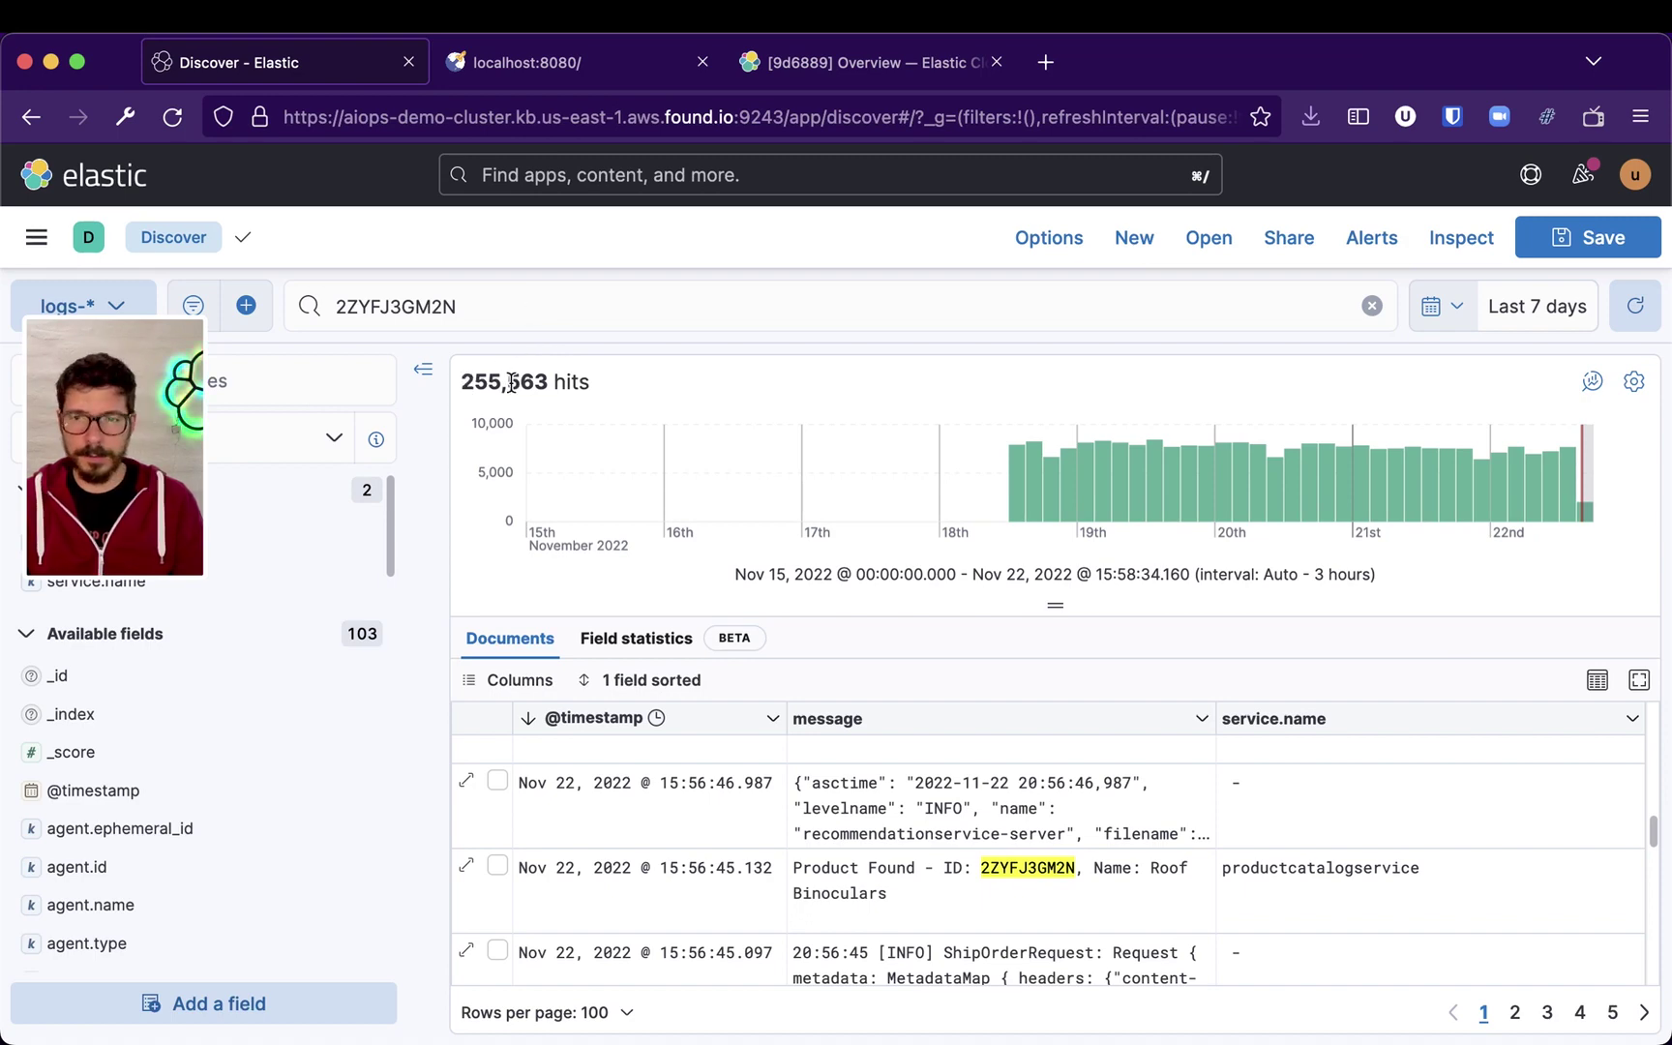
left_click_drag(463, 382, 547, 383)
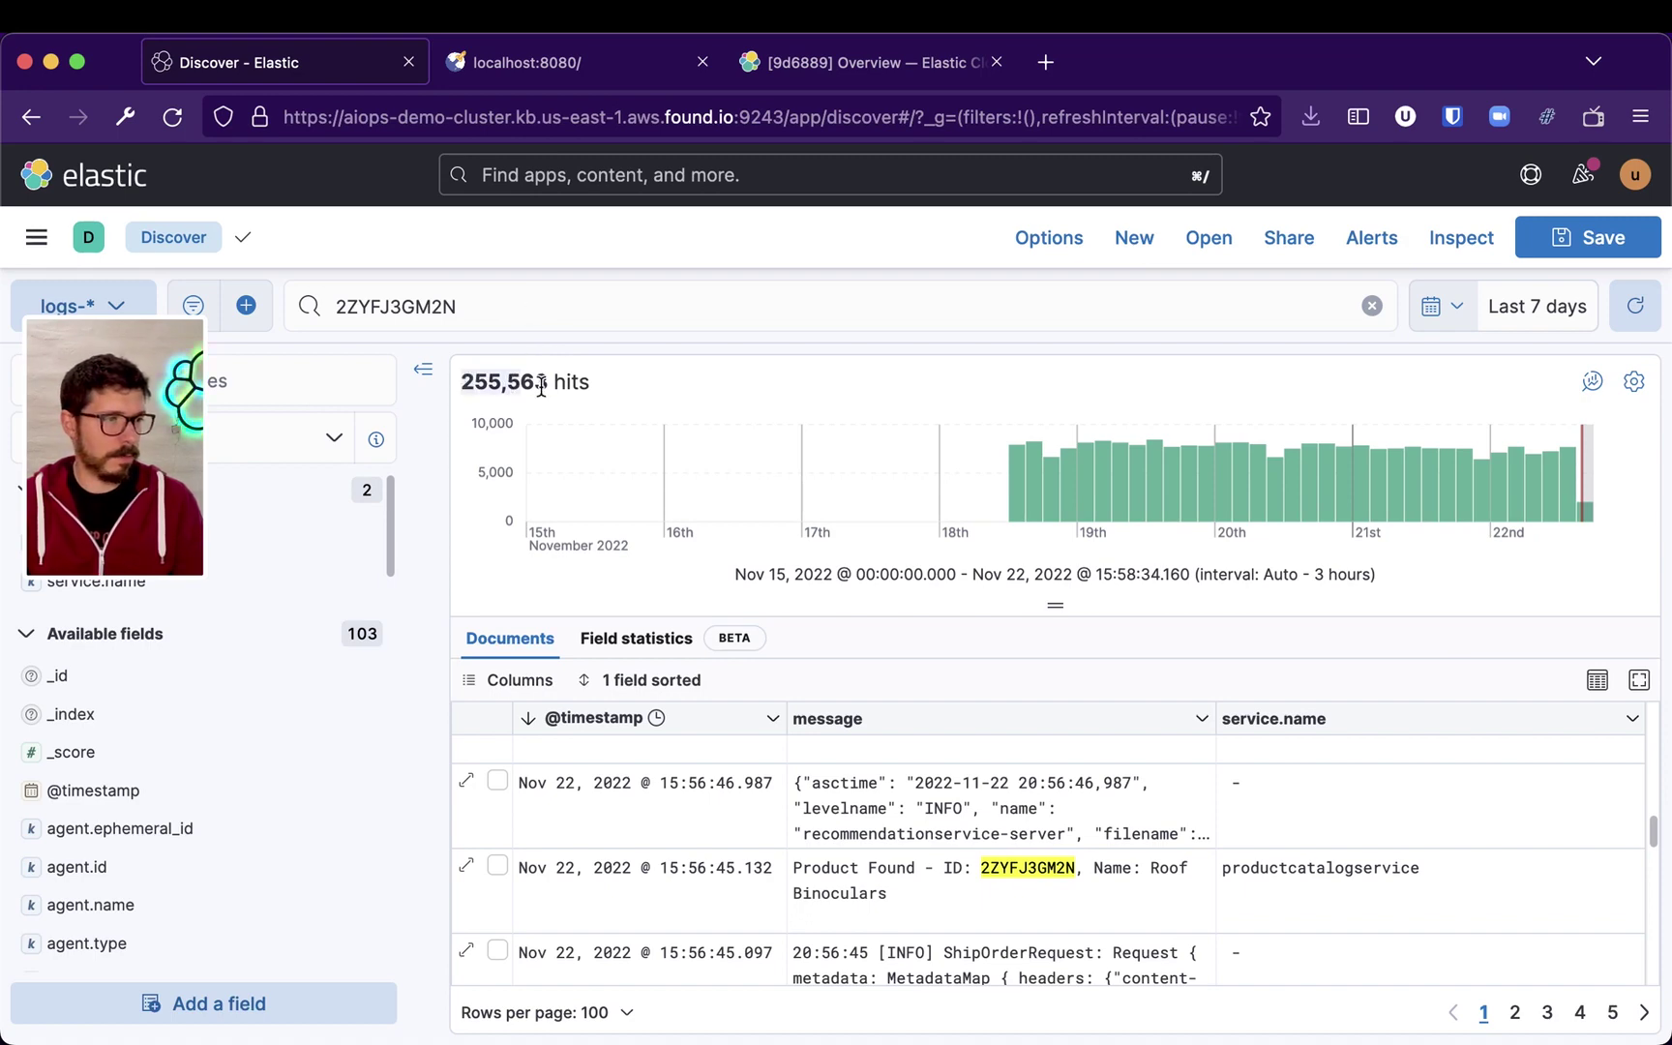
left_click(662, 335)
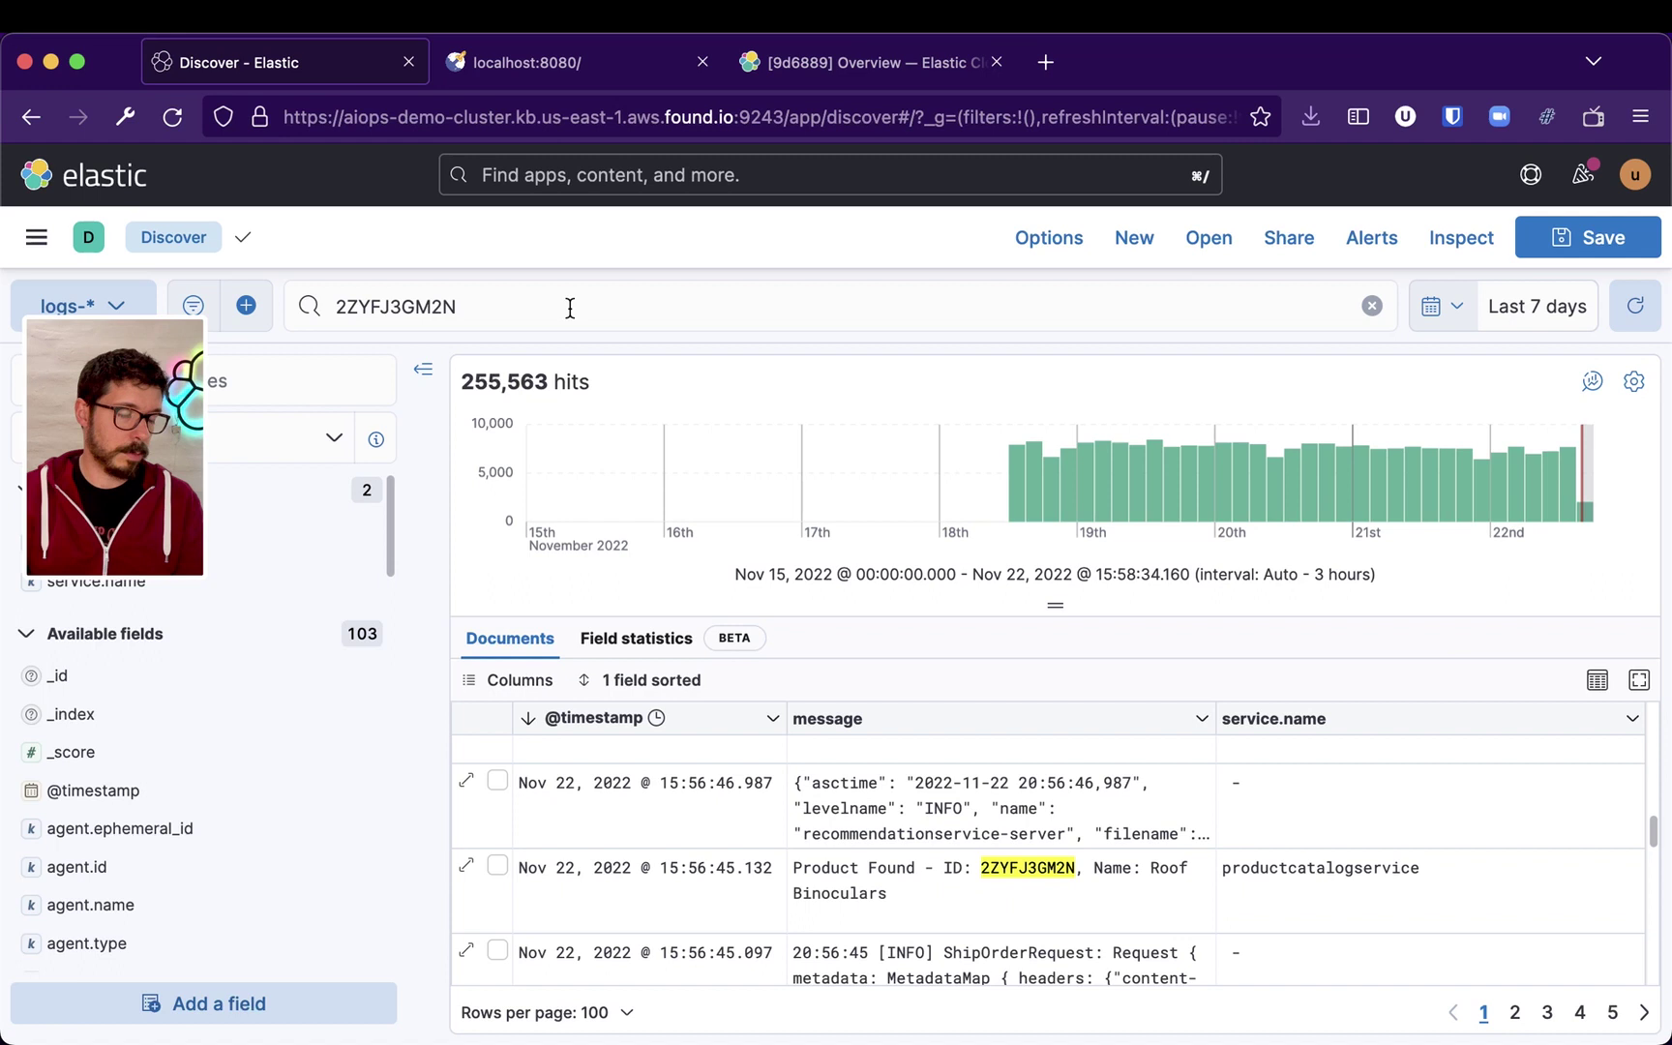
Step: Delete the 2ZYFJ3GM2N query and rerun the empty search, returning 36,791,681 hits
left_click(569, 307)
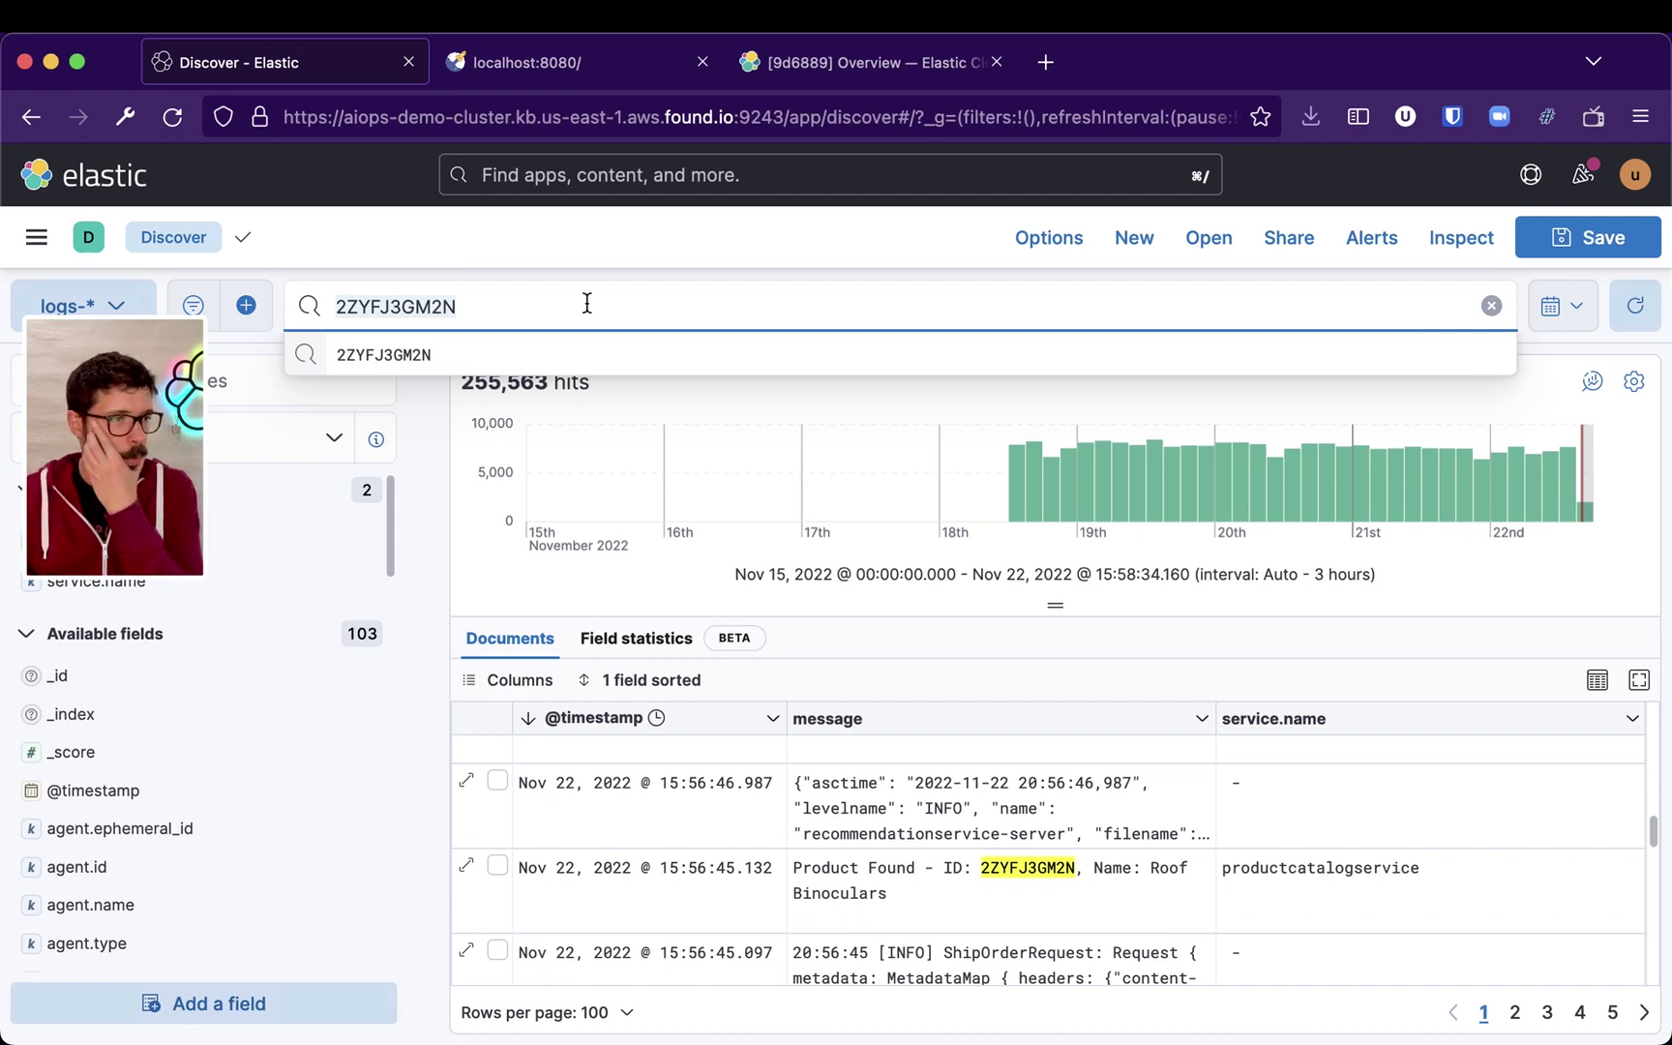
left_click(614, 250)
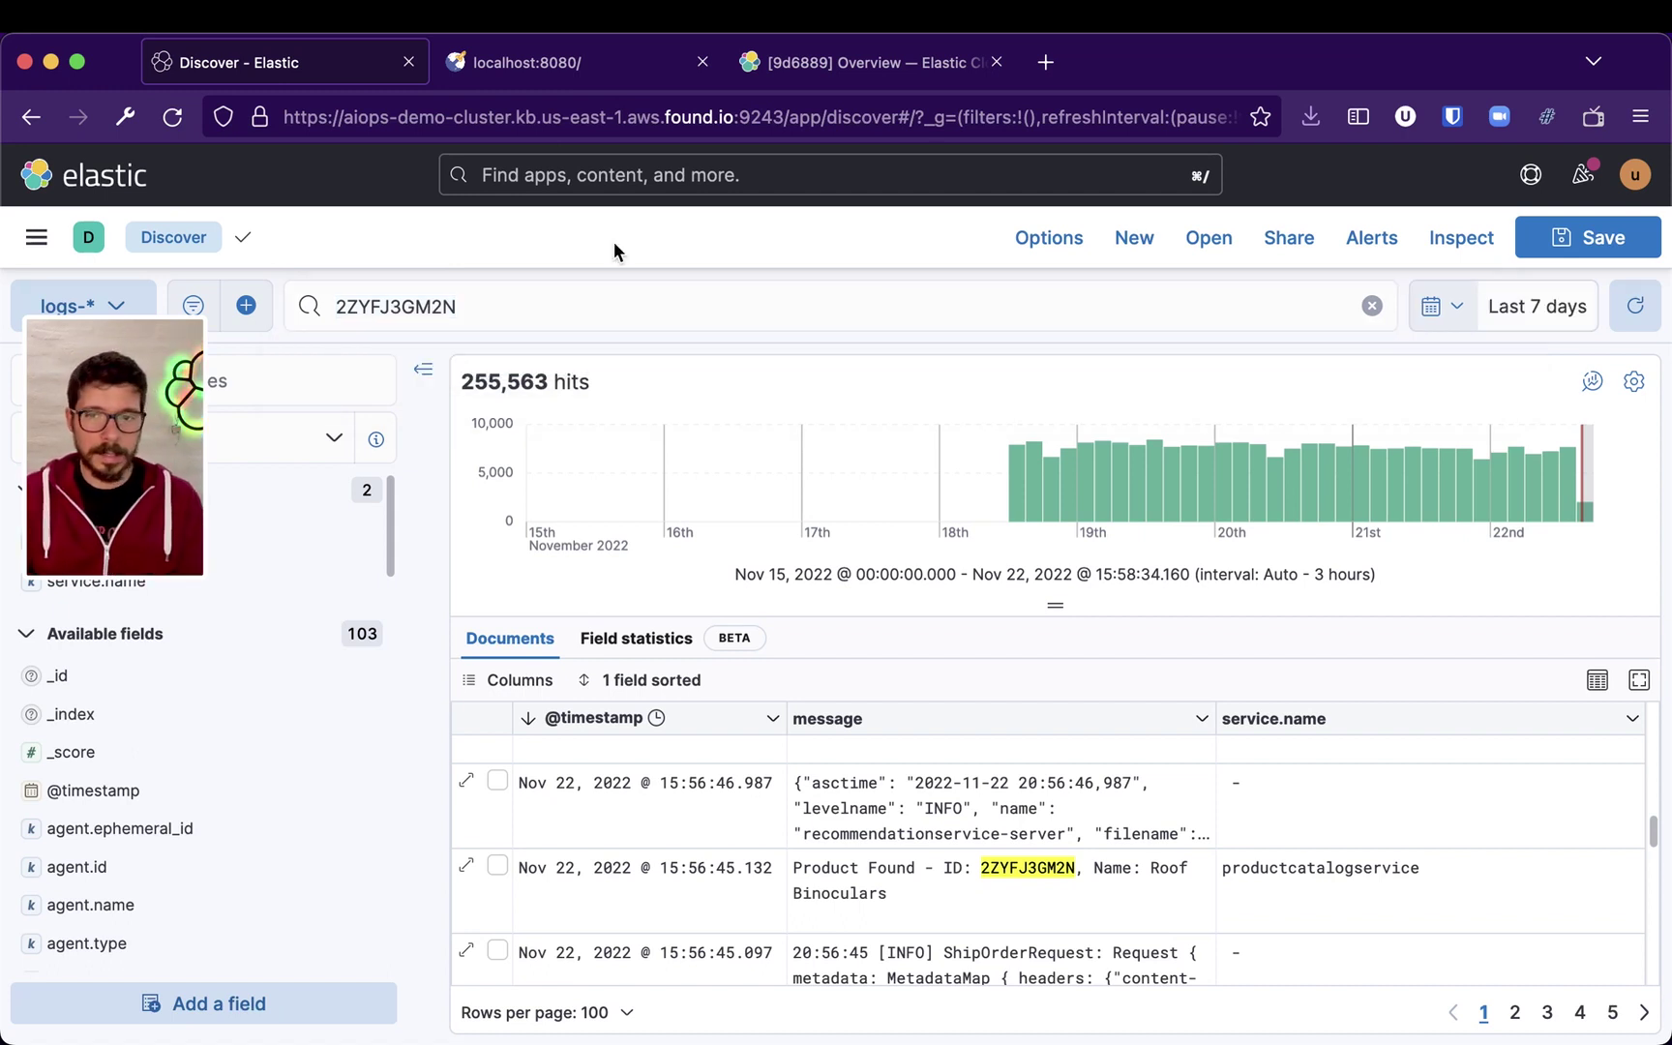
left_click(471, 302)
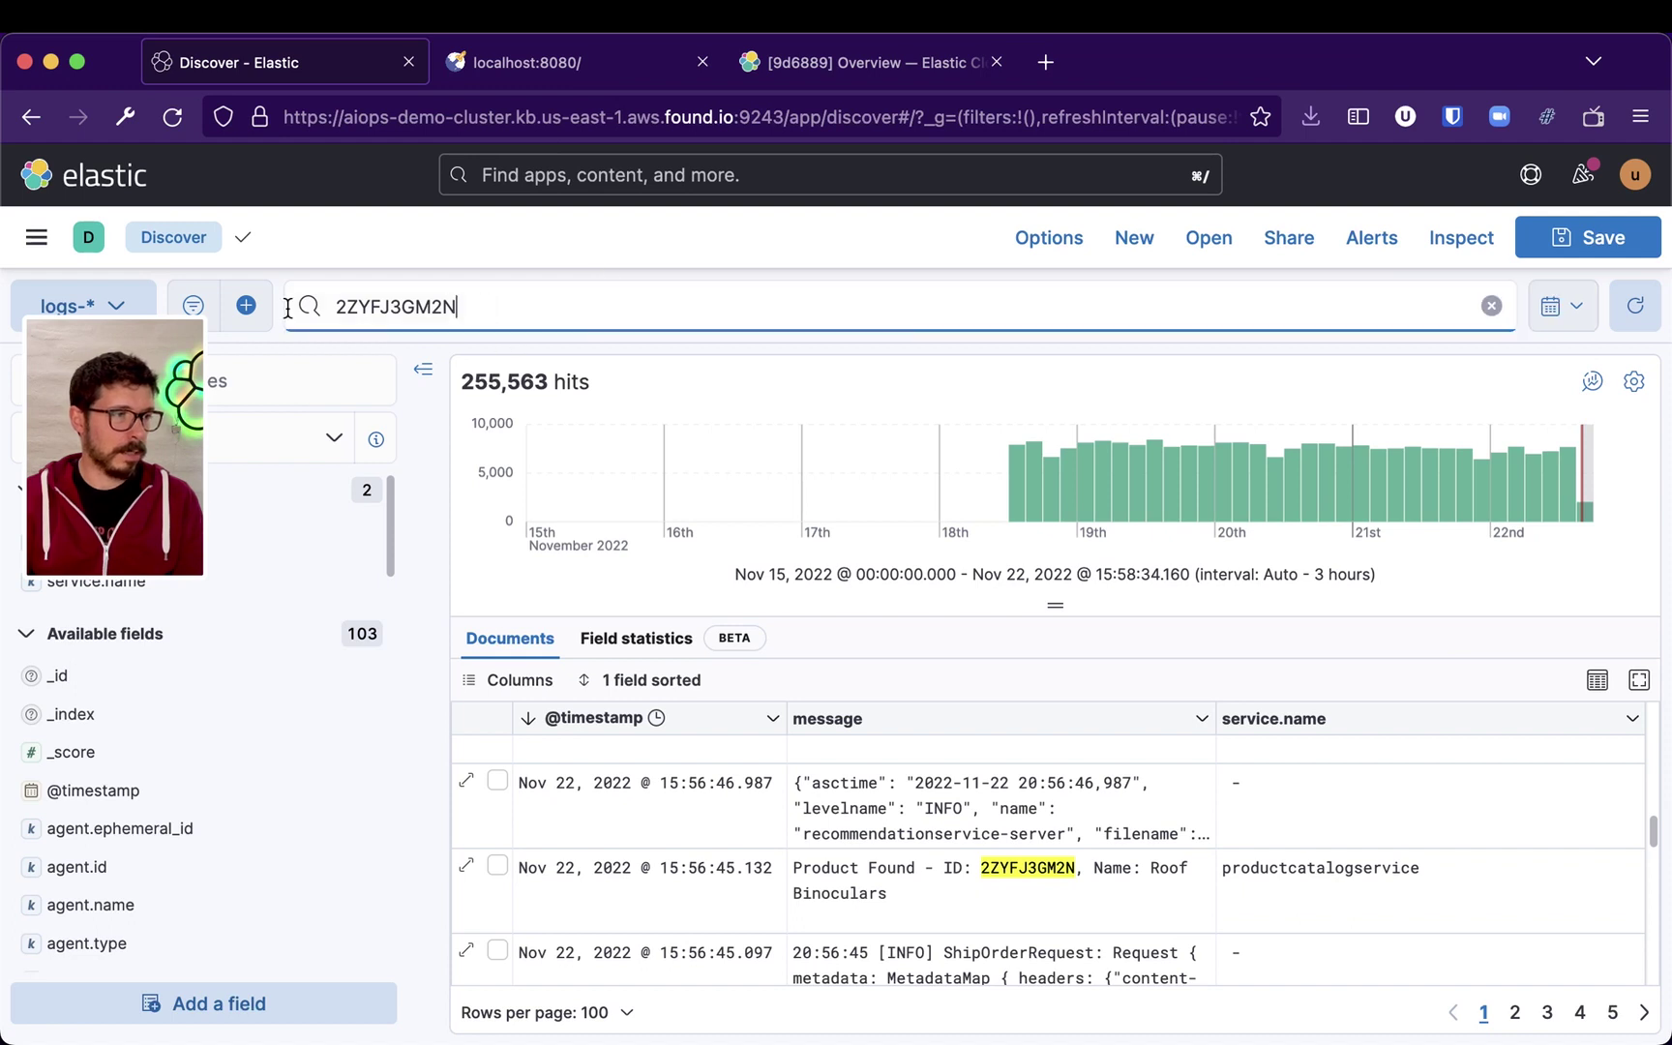
double_click(472, 302)
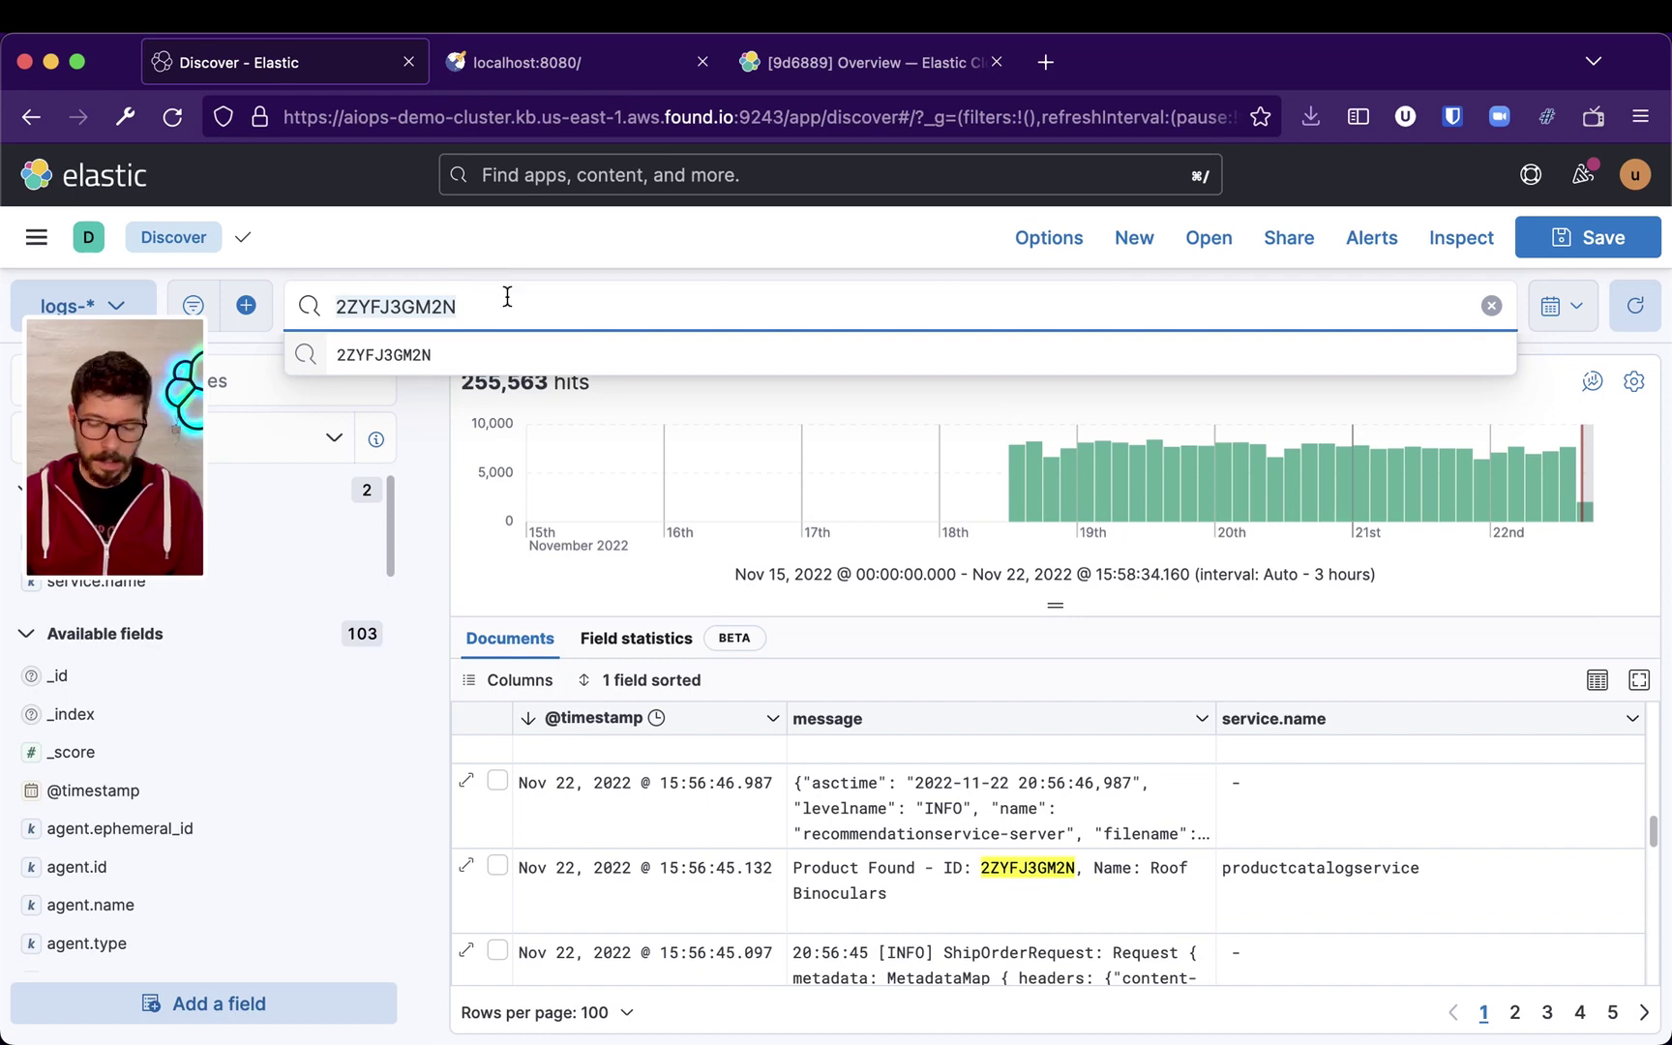
key("BackSpace")
key("Return")
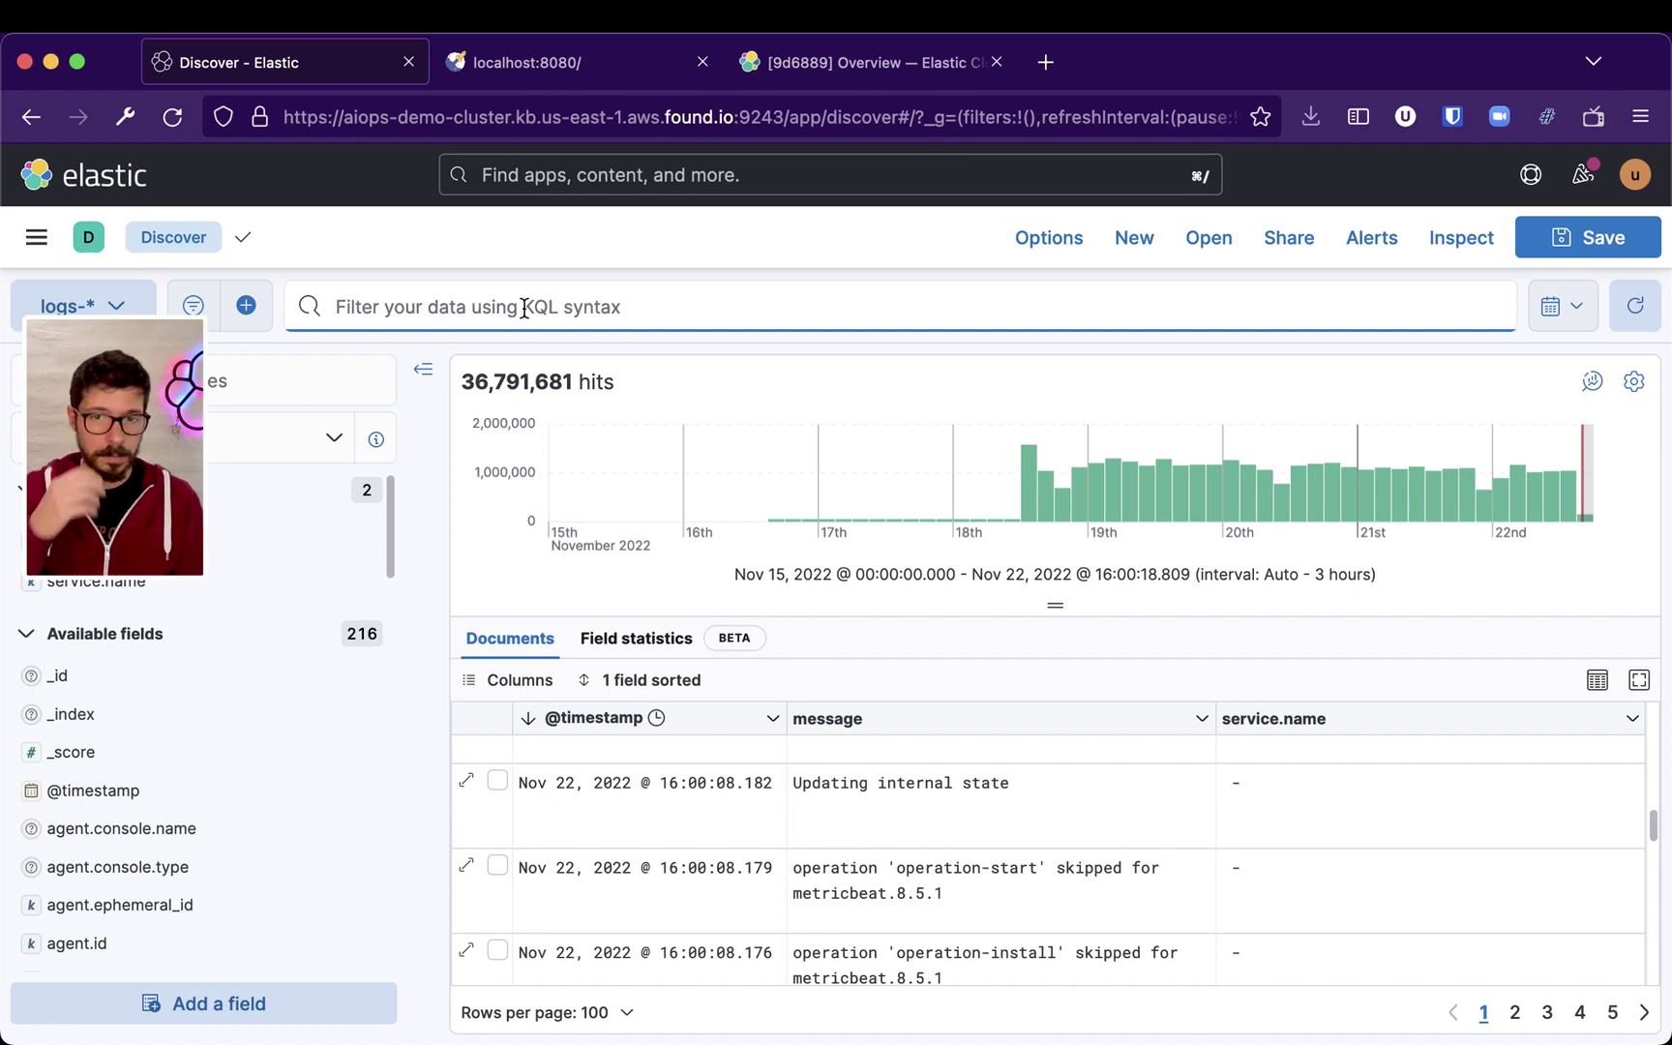
Step: Show Field statistics and expand service.name: 15000 documents, 10 distinct values
left_click(667, 641)
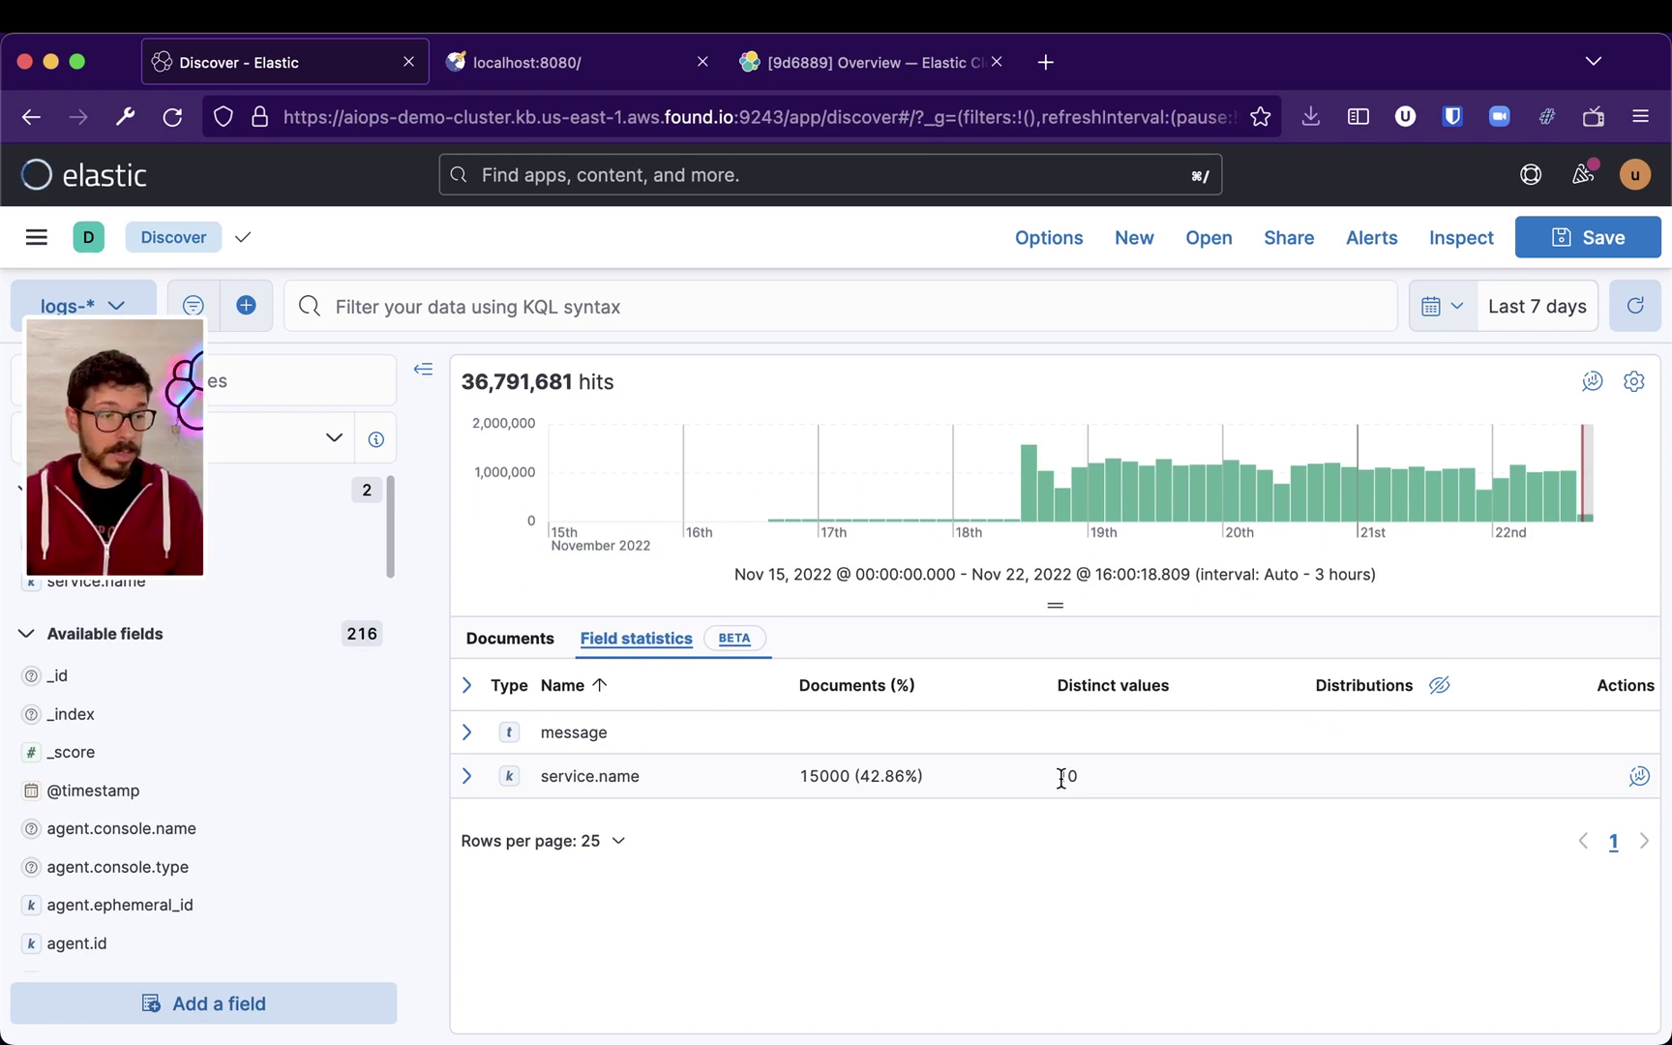
left_click(467, 775)
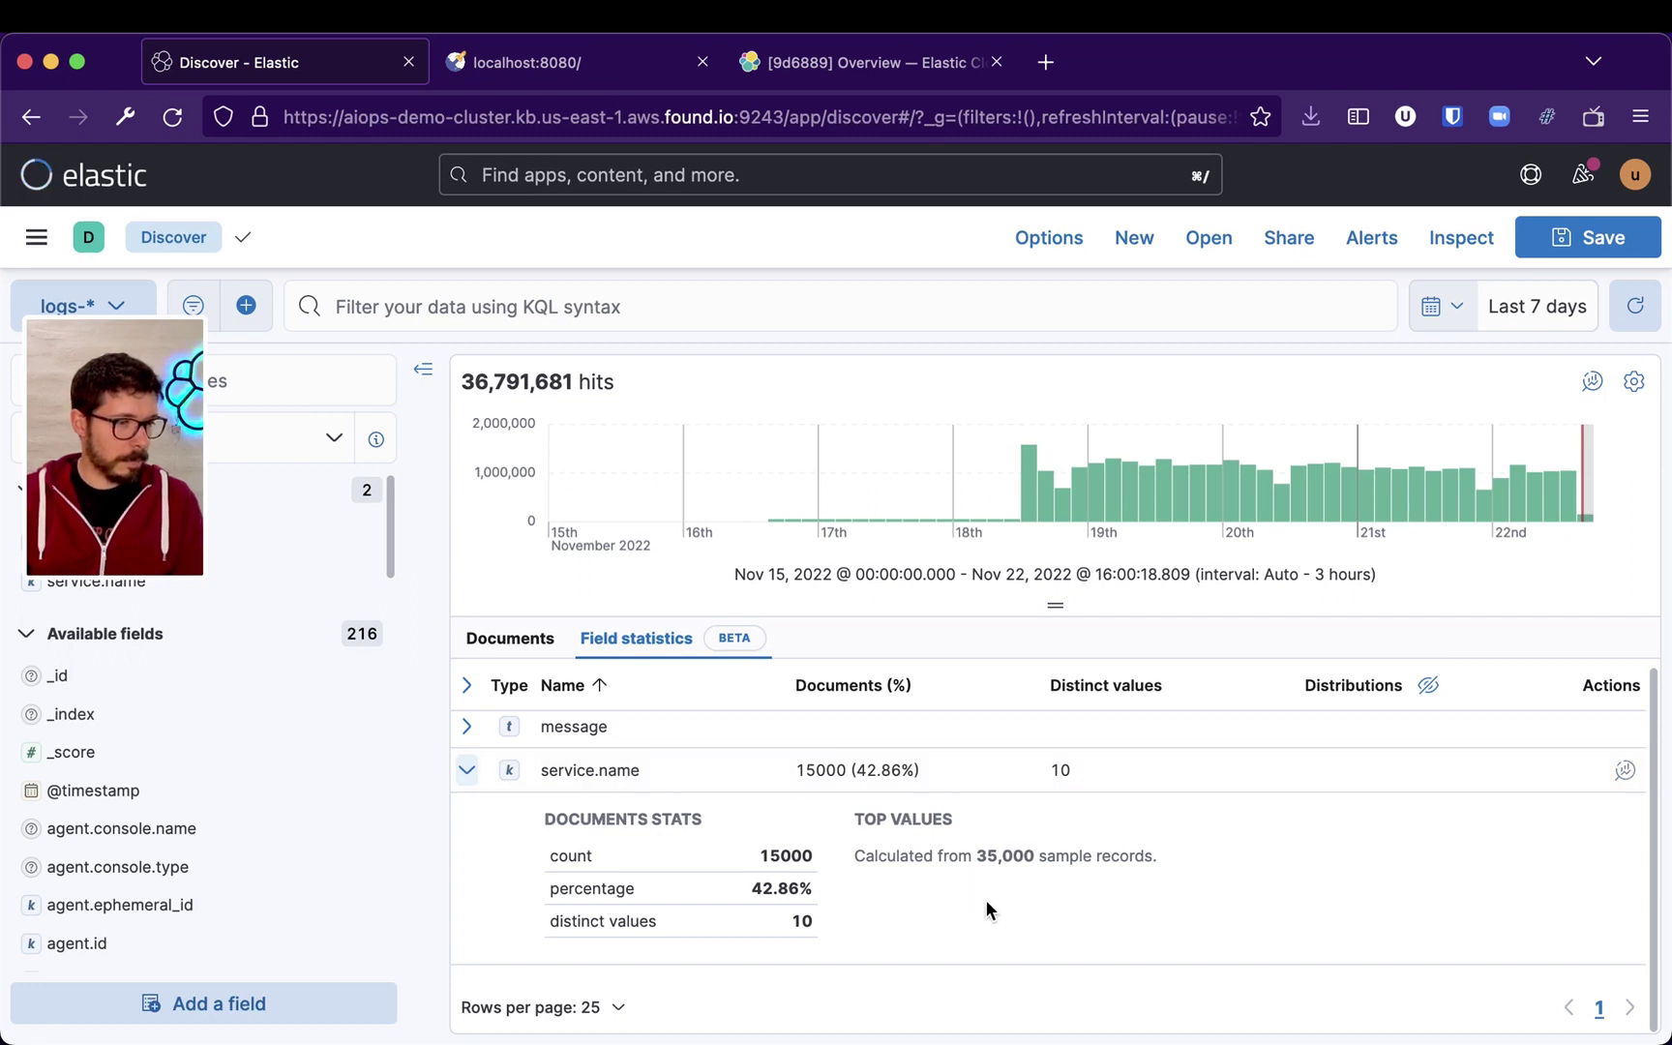
Step: Review service.name top values: productcatalogservice 5754, frontend 3208, checkoutservice 2495
left_click_drag(971, 859, 1191, 870)
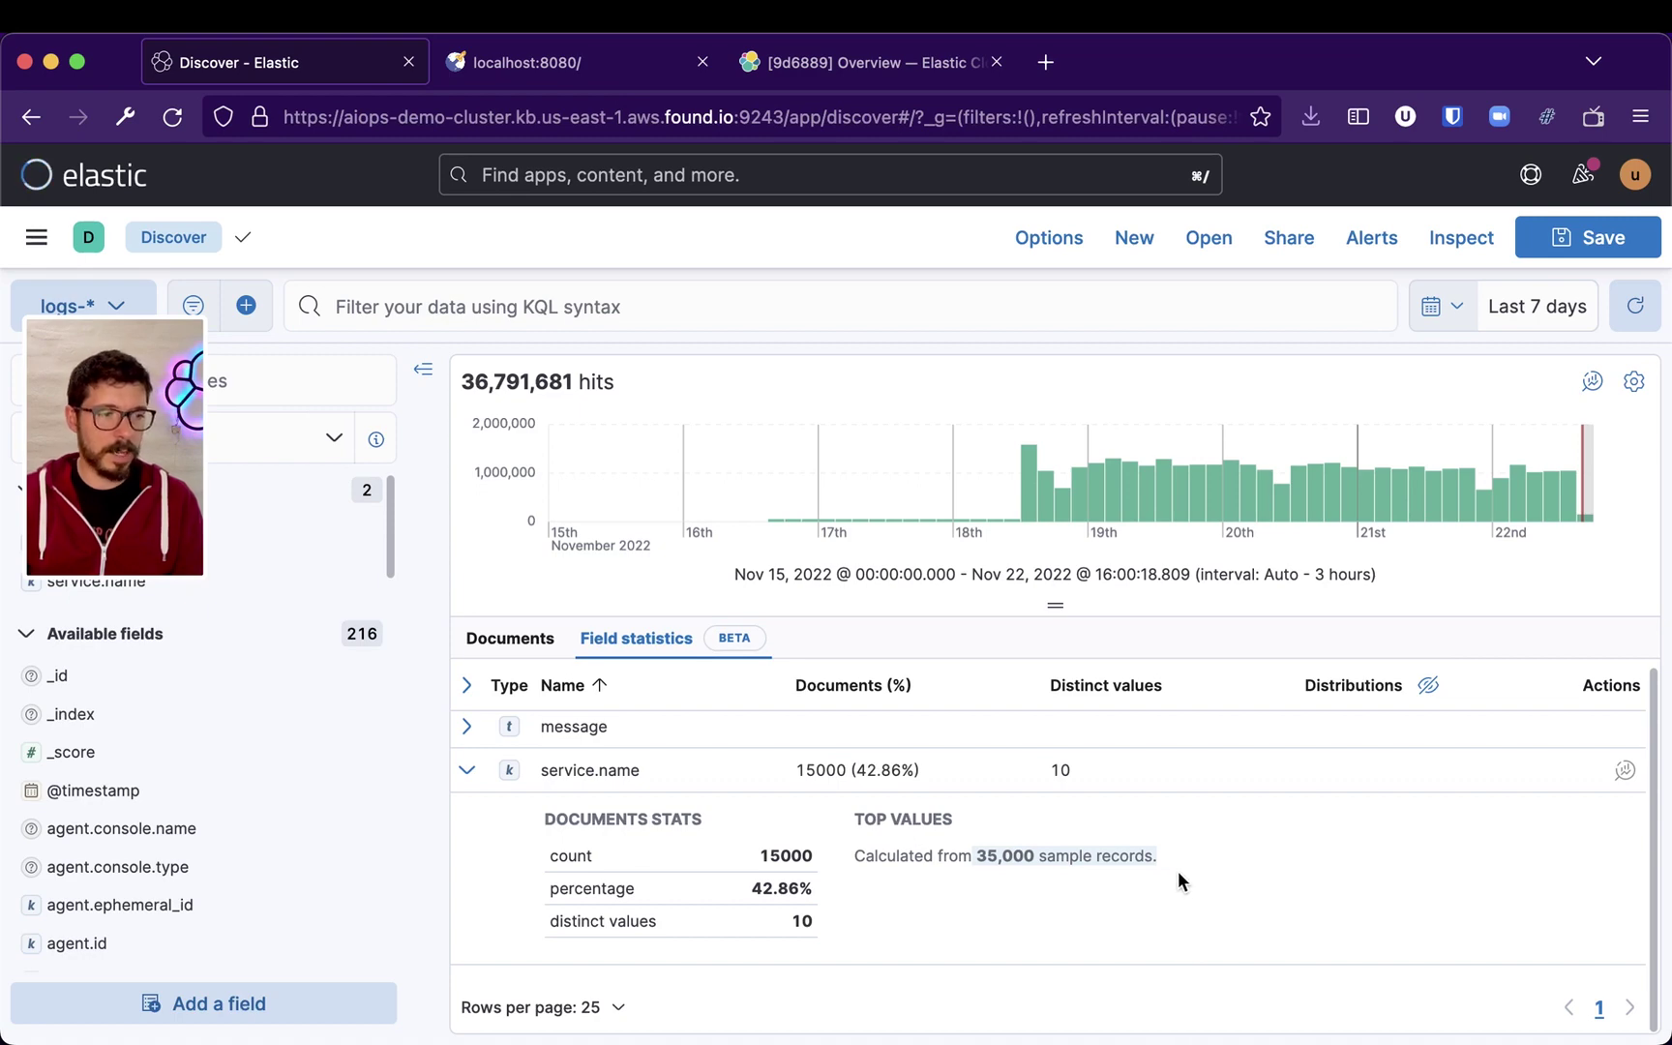
left_click(1174, 865)
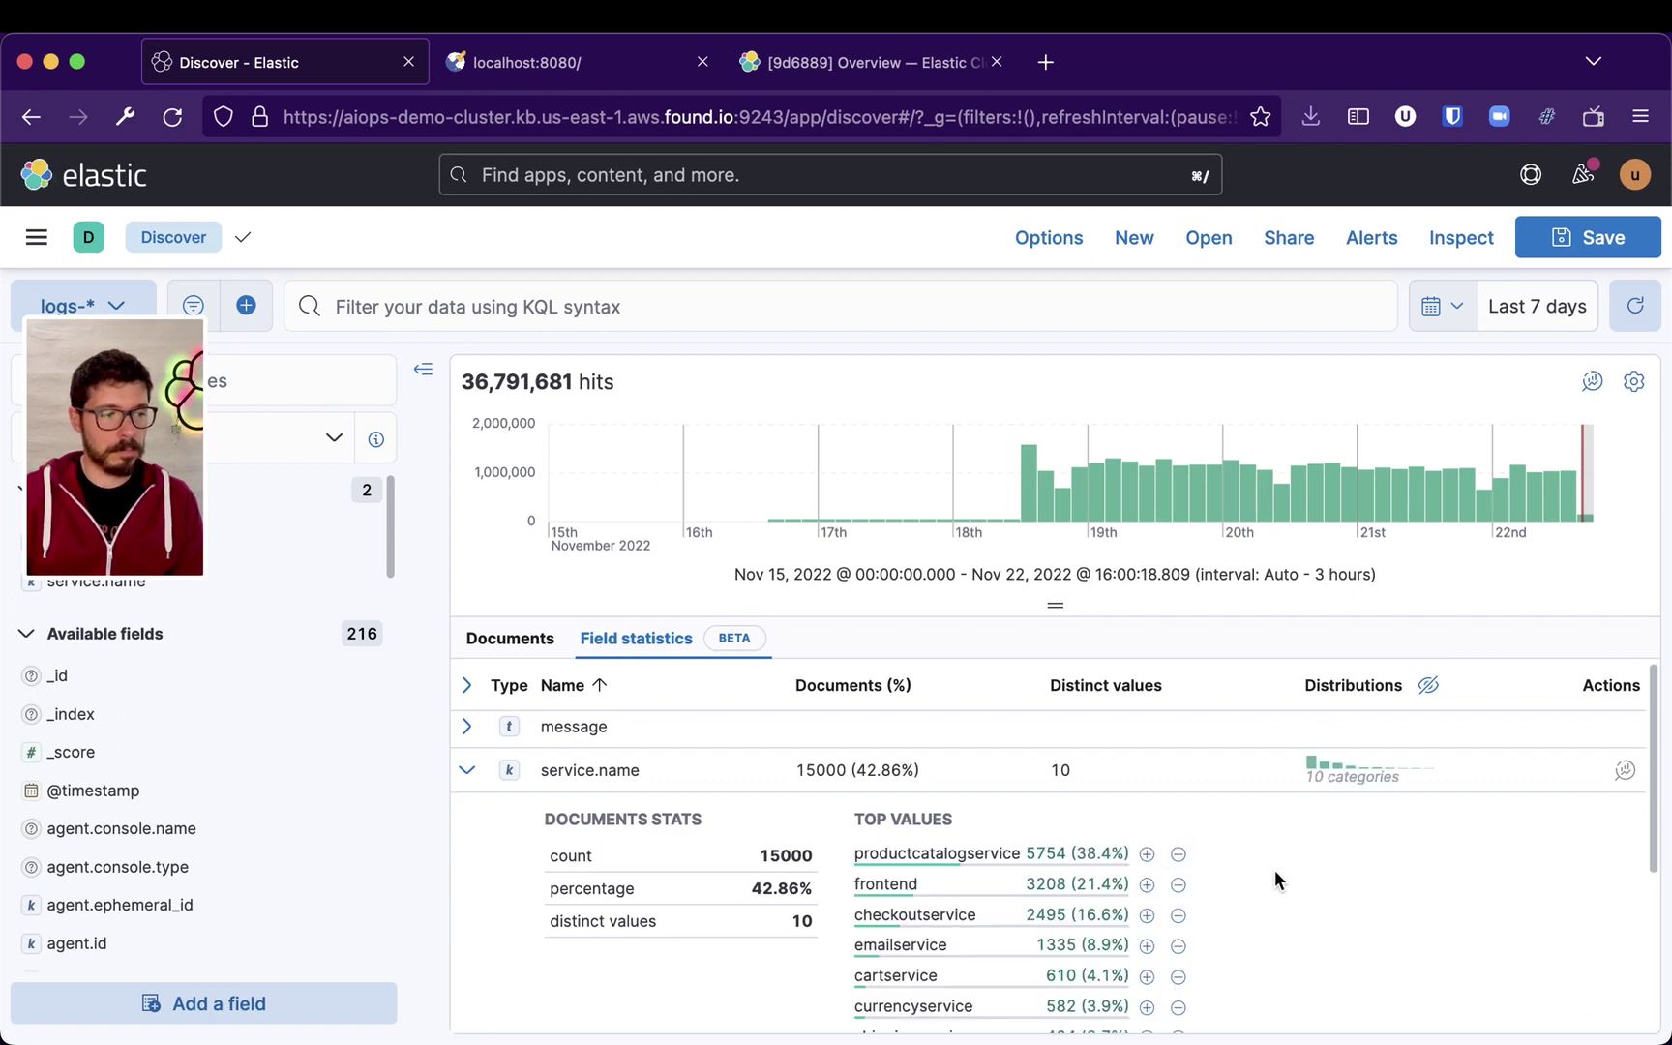
scroll(1275, 868, "down", 2)
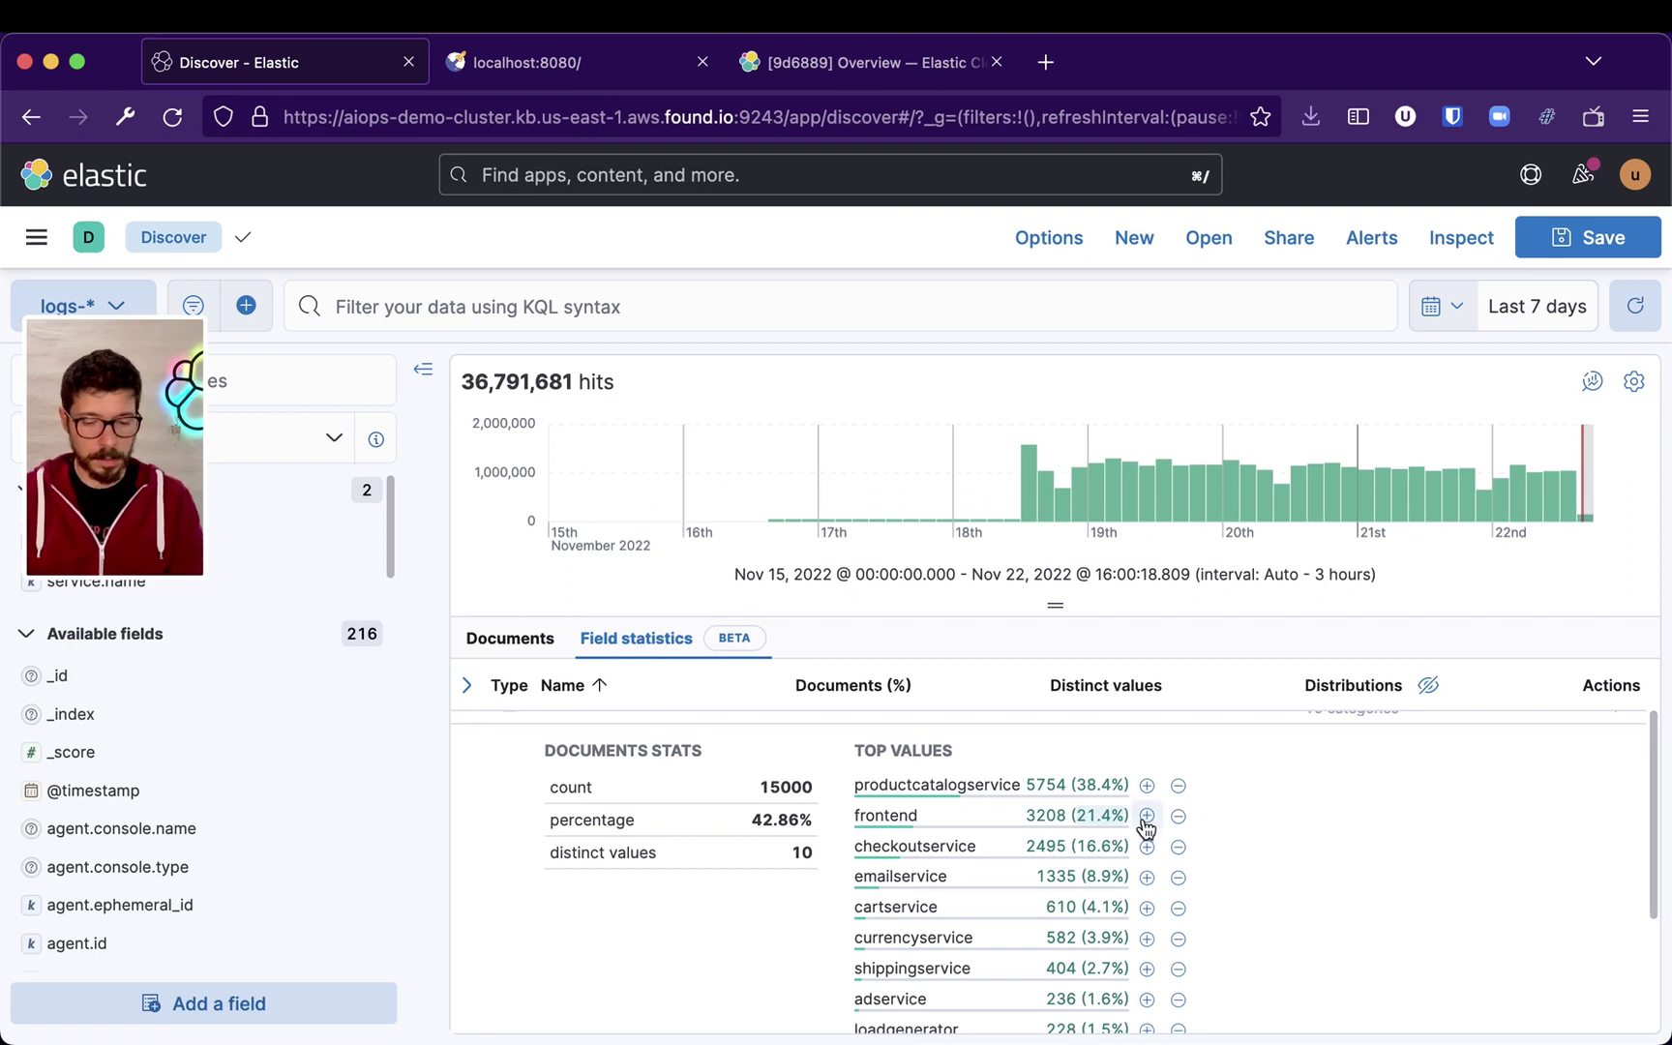
Step: Filter to service.name frontend and browse its 4,932 documents with 'Can't access cart storage' Redis errors
left_click(1146, 816)
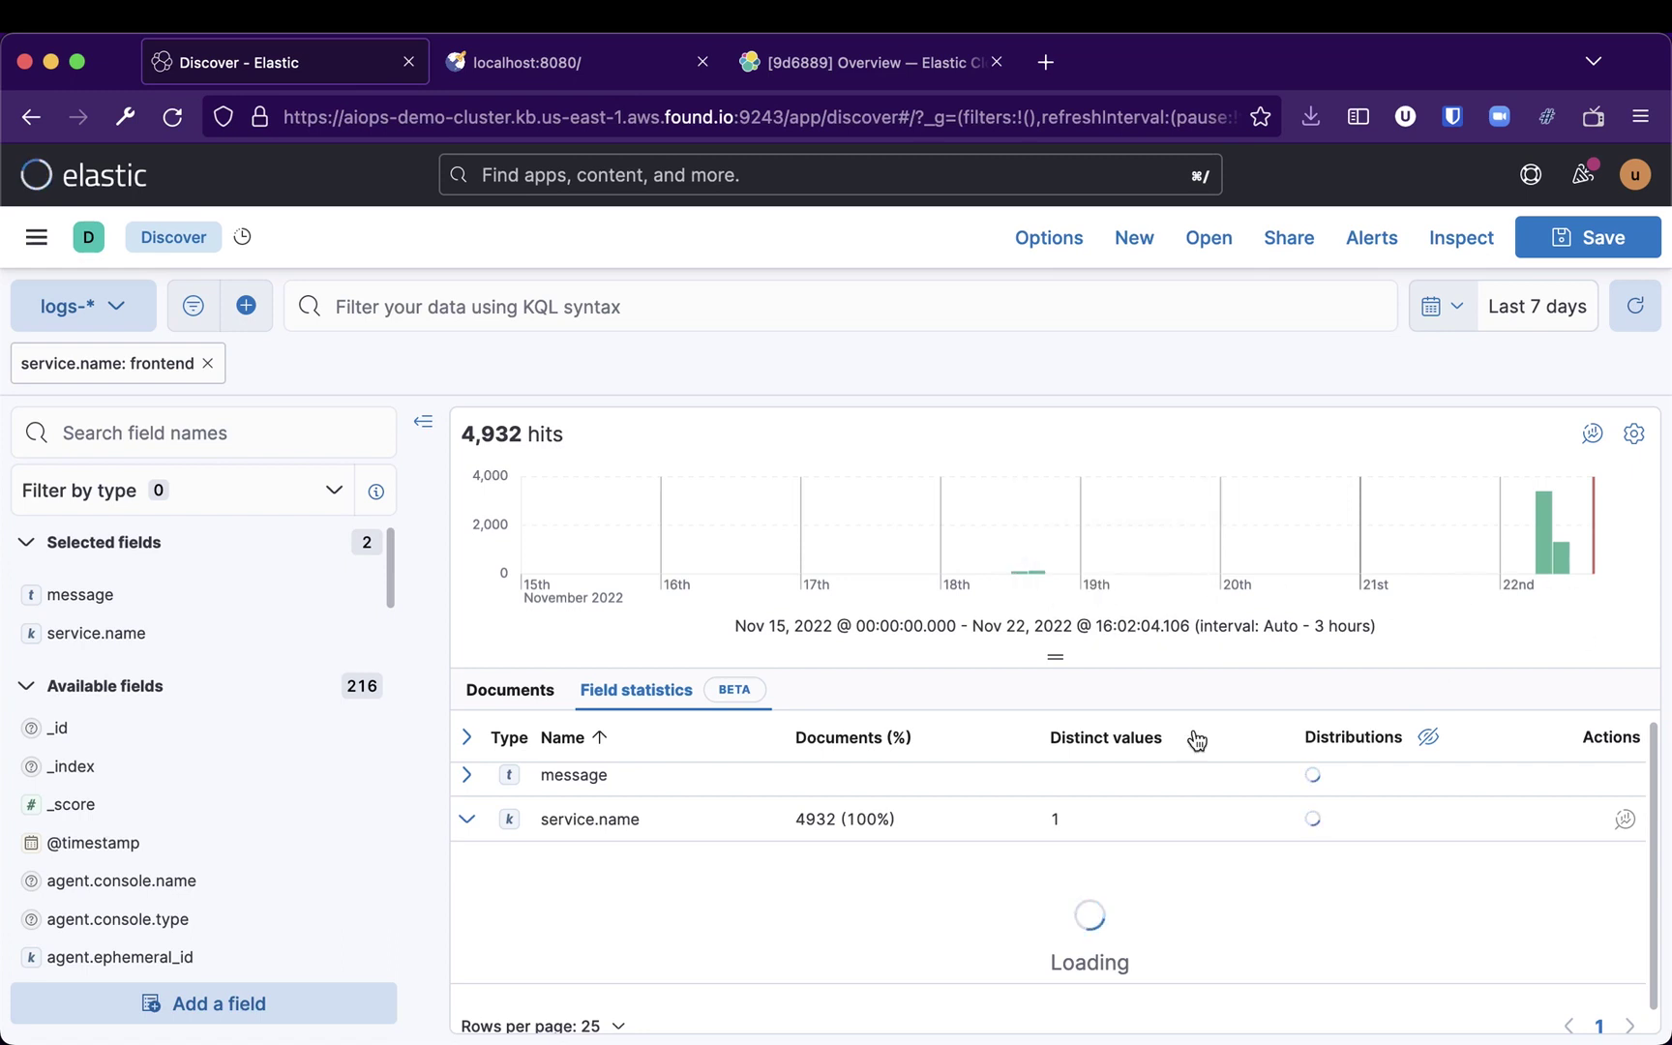
left_click(522, 694)
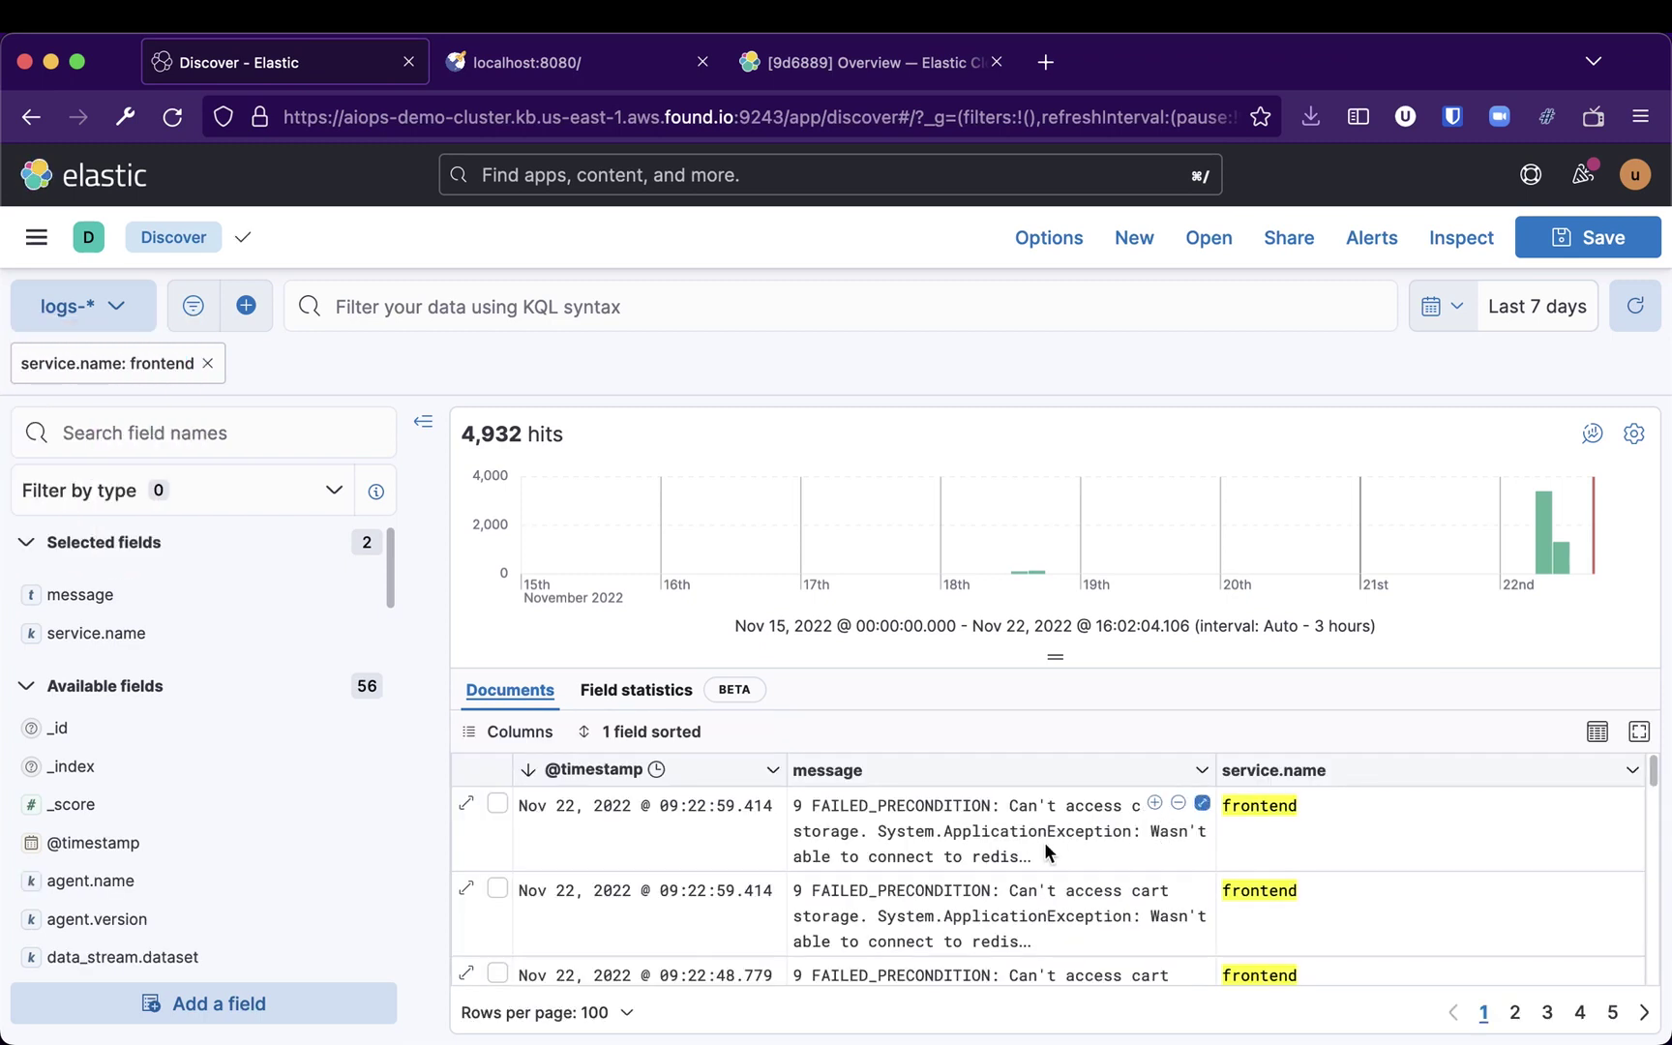
scroll(983, 830, "down", 1)
scroll(977, 852, "down", 2)
scroll(963, 899, "up", 2)
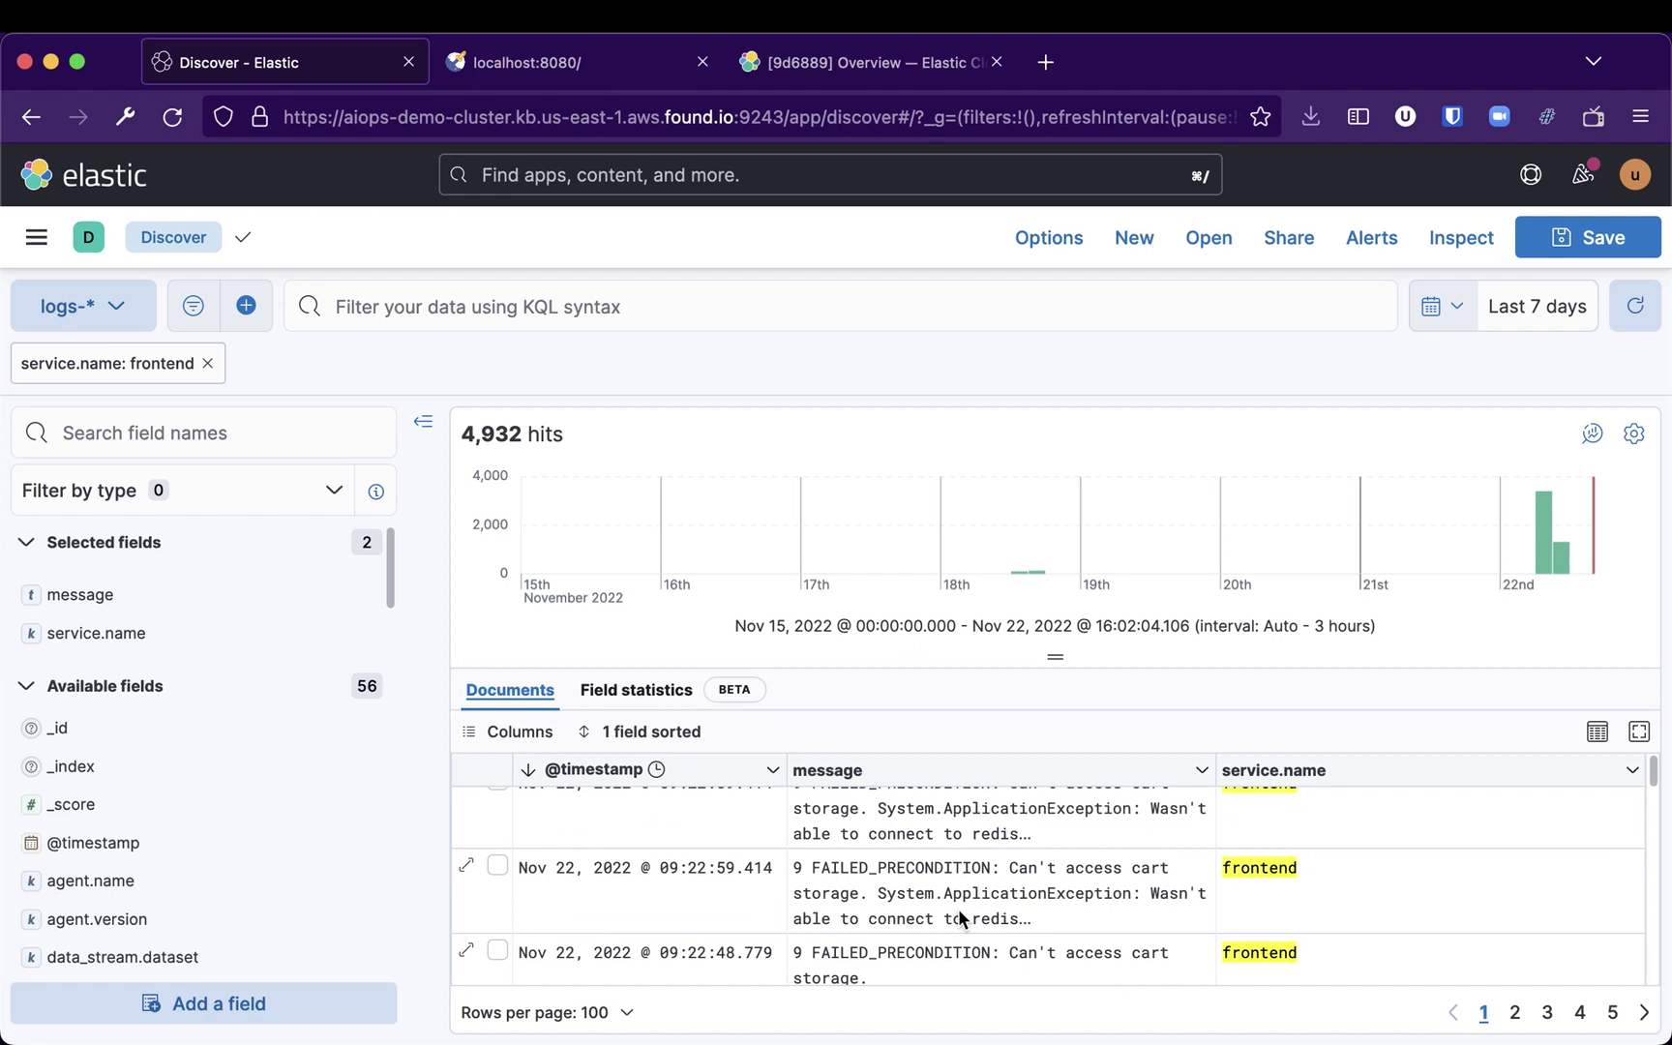
scroll(949, 856, "down", 5)
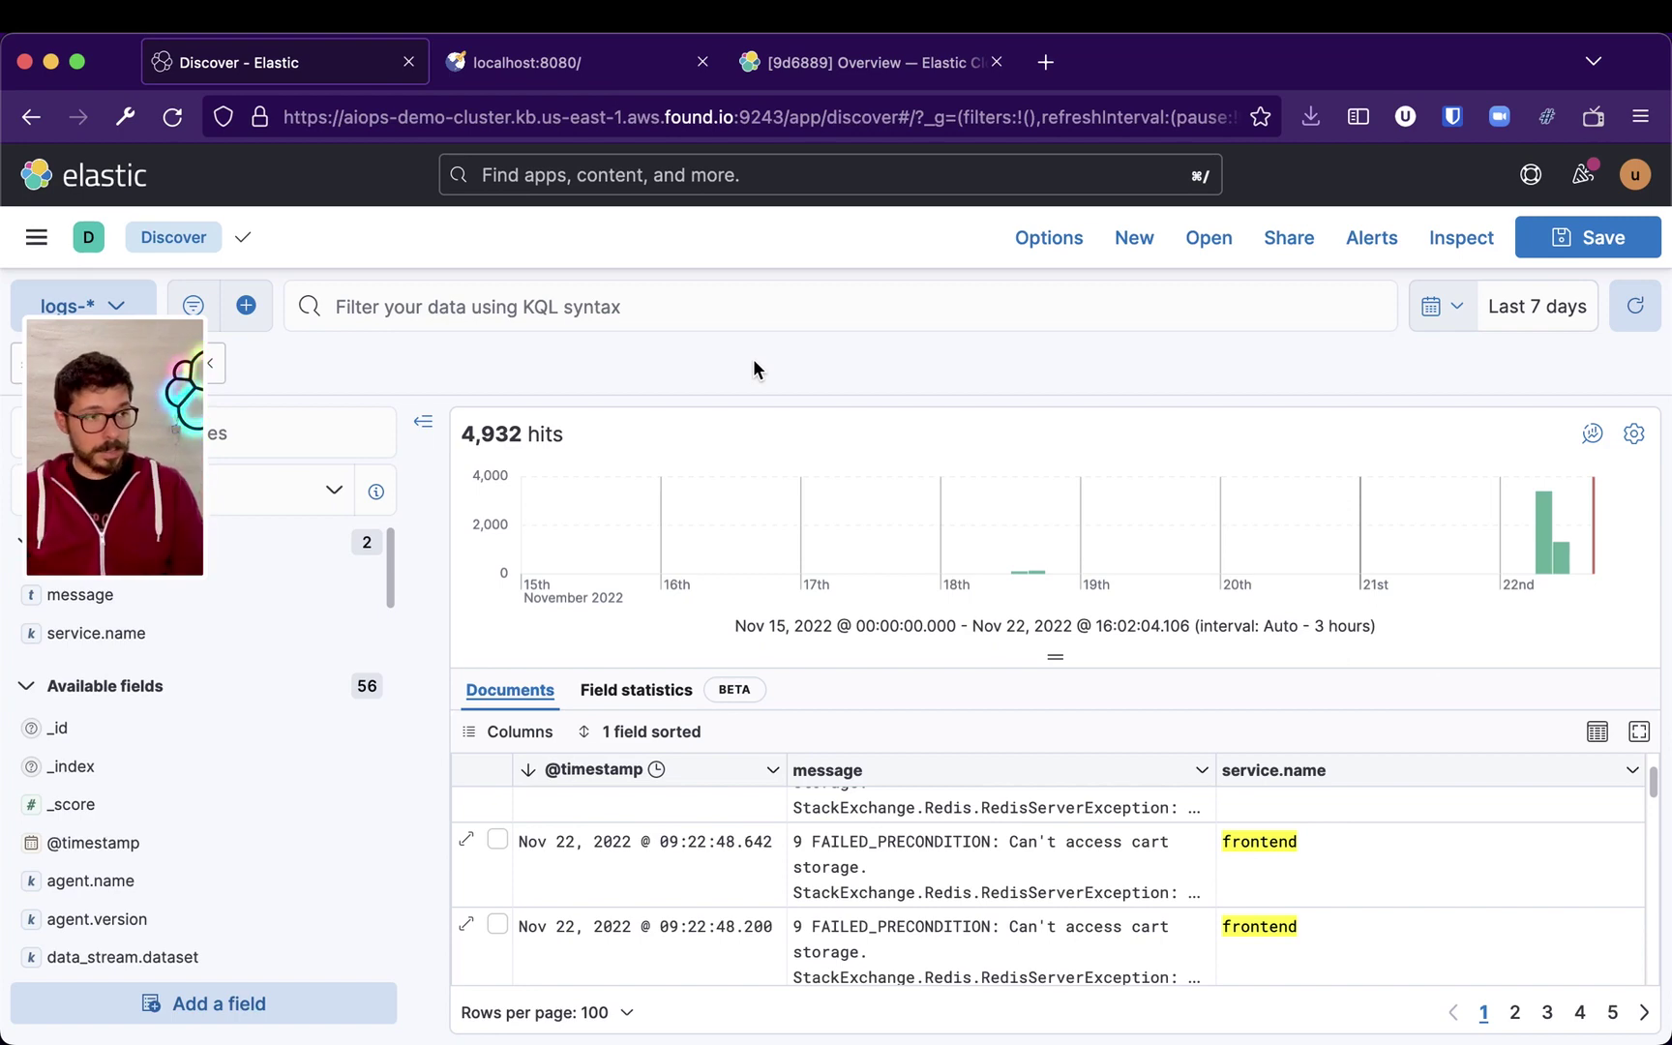
Step: Remove the service.name: frontend filter pill
left_click(779, 302)
left_click(782, 263)
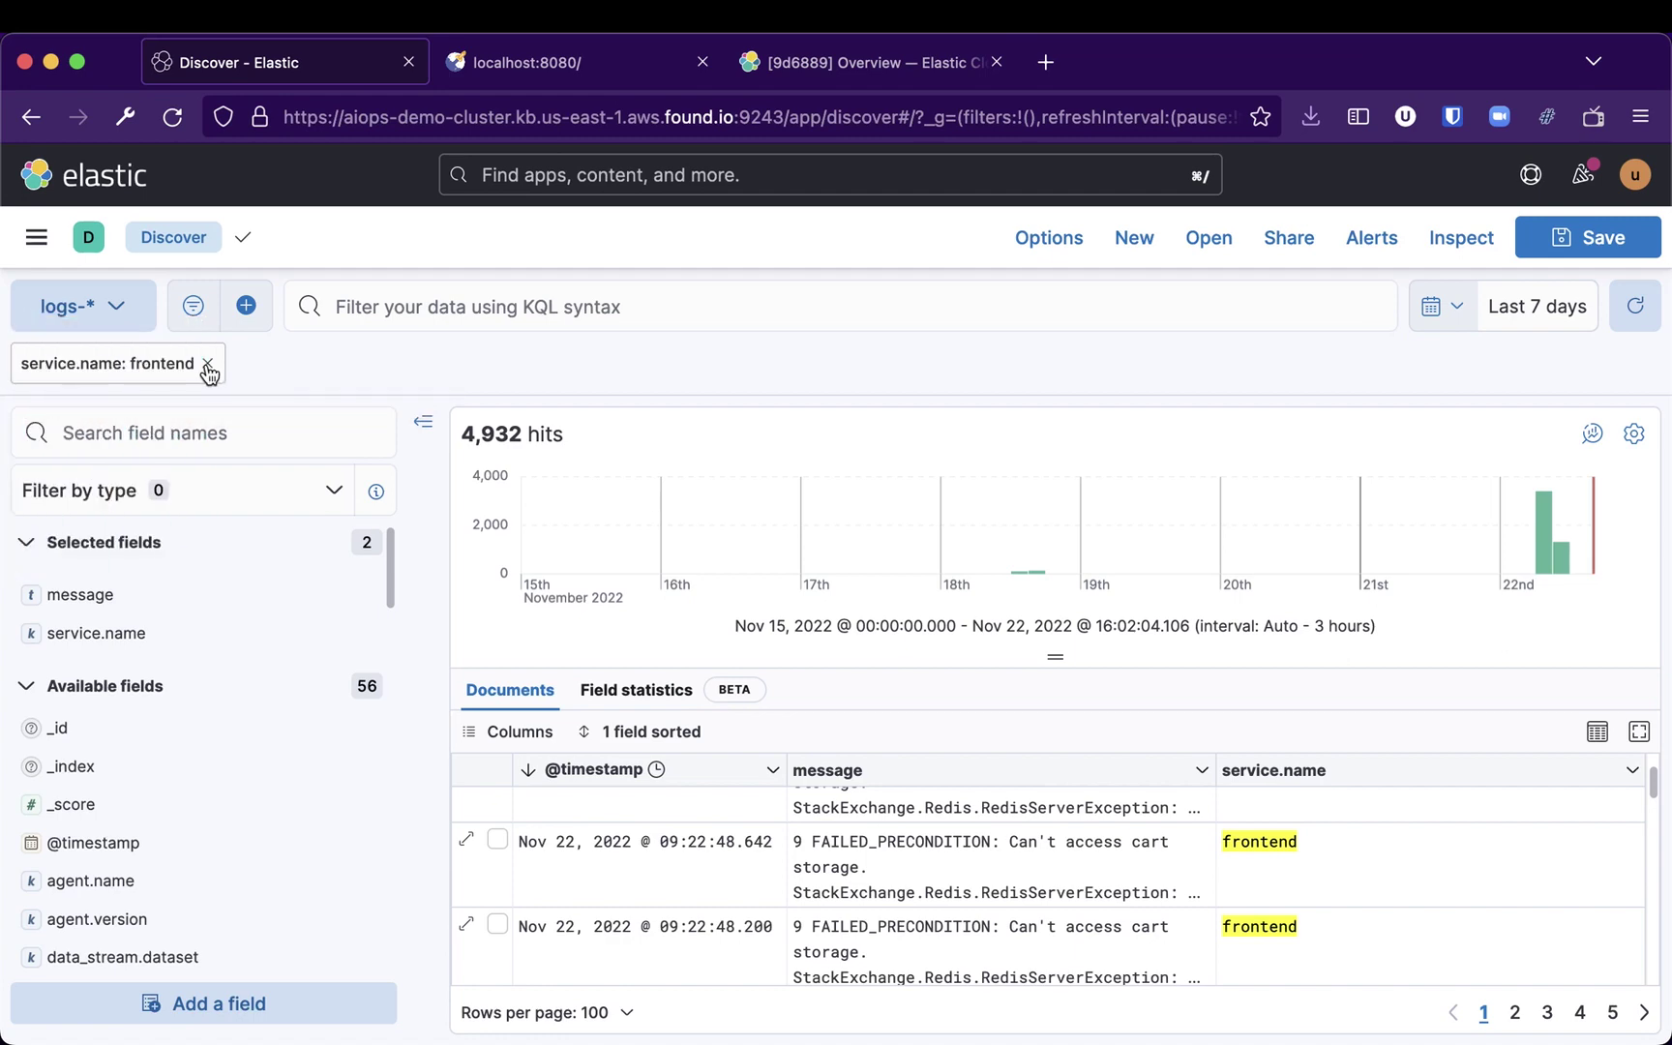
left_click(207, 364)
Step: Go to the Machine Learning app under Analytics in the main navigation
left_click(36, 237)
scroll(142, 716, "down", 10)
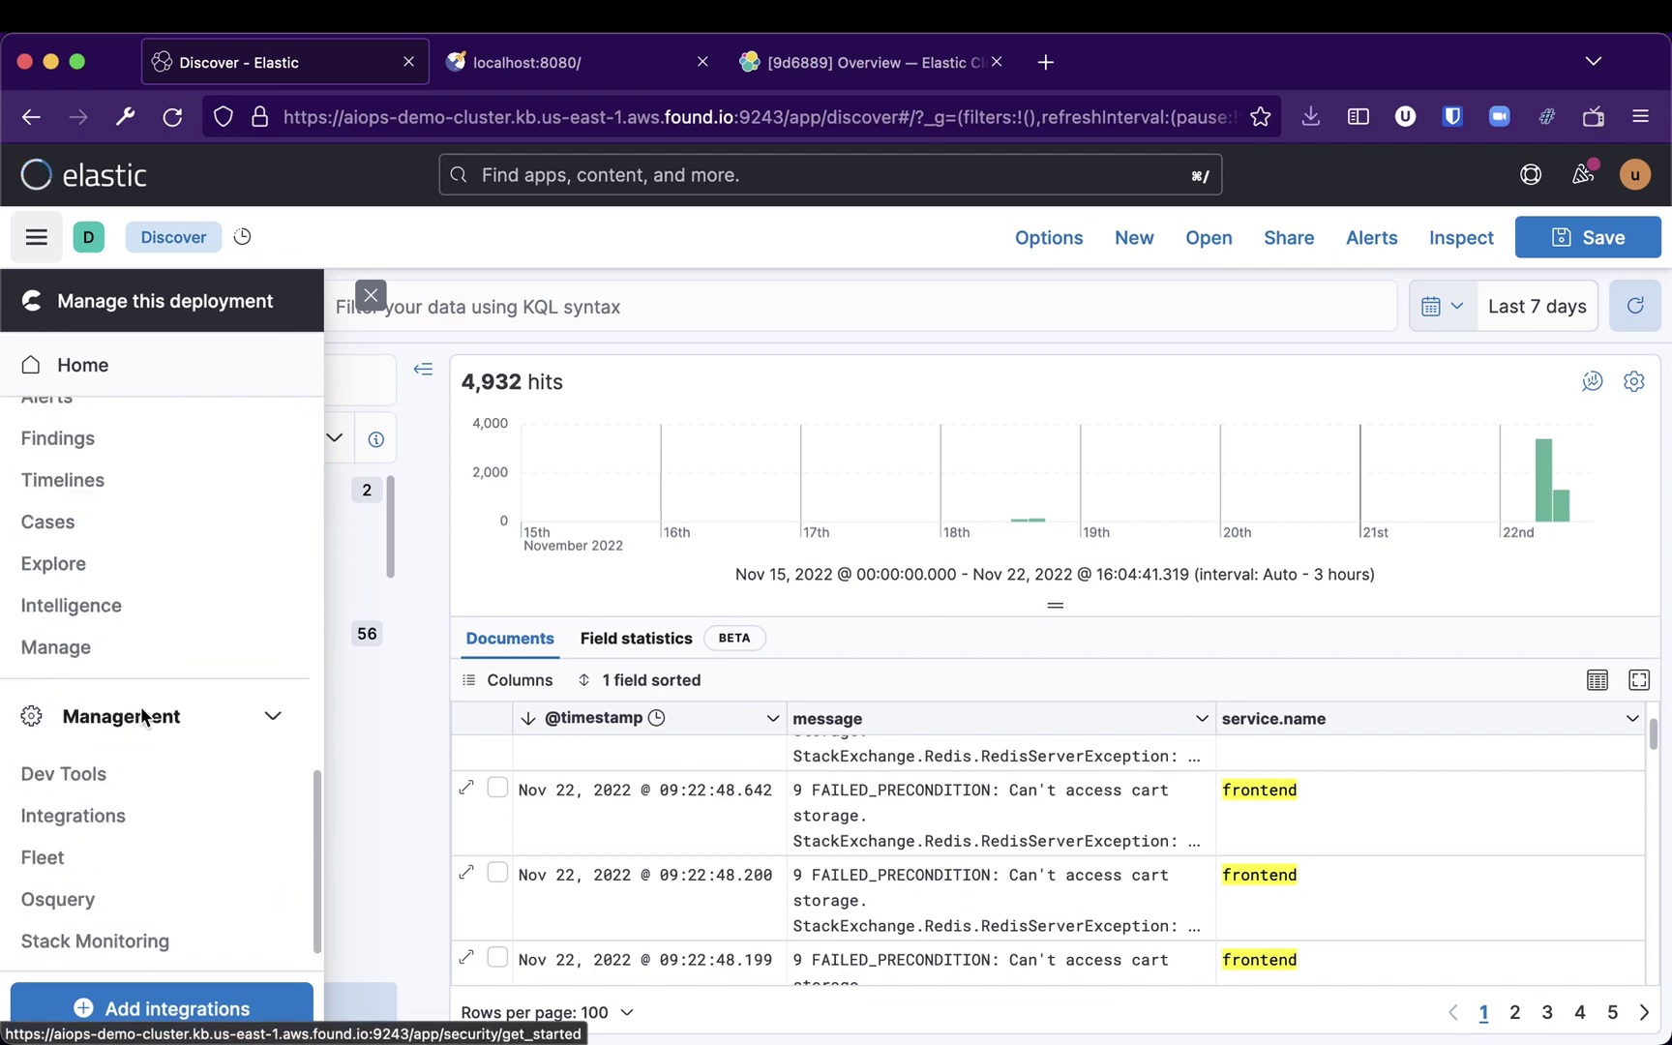
scroll(143, 716, "down", 1)
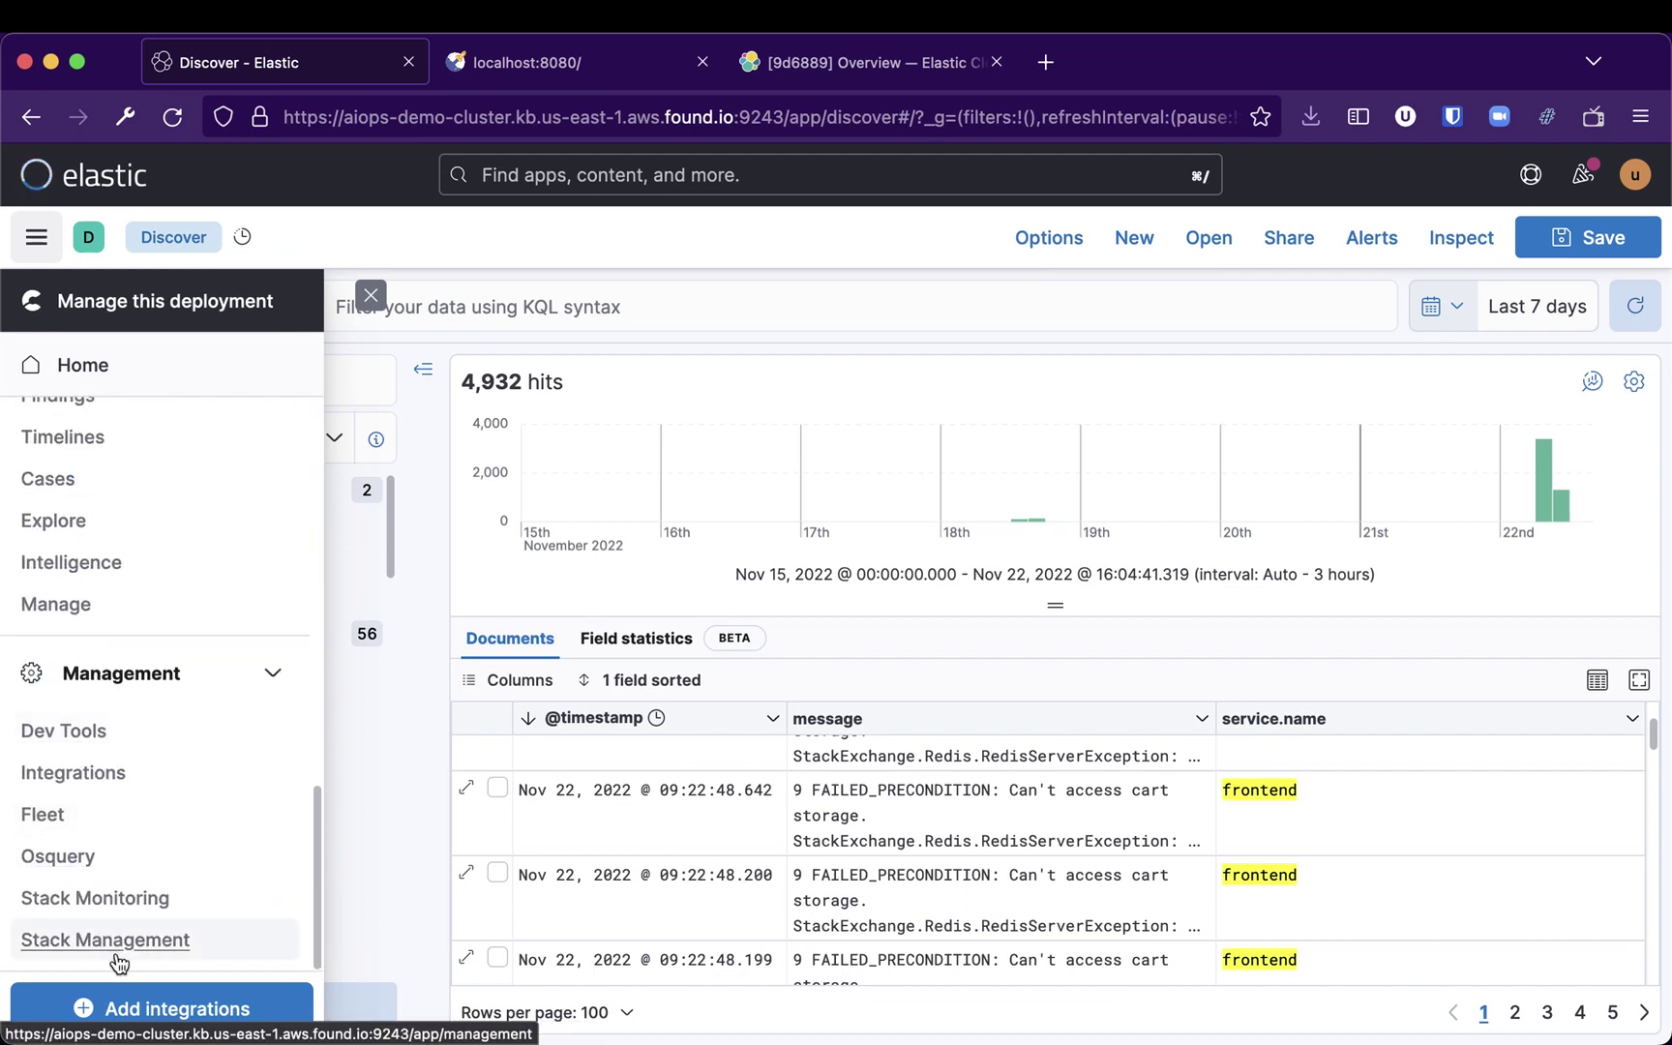
scroll(153, 743, "up", 5)
scroll(179, 668, "up", 5)
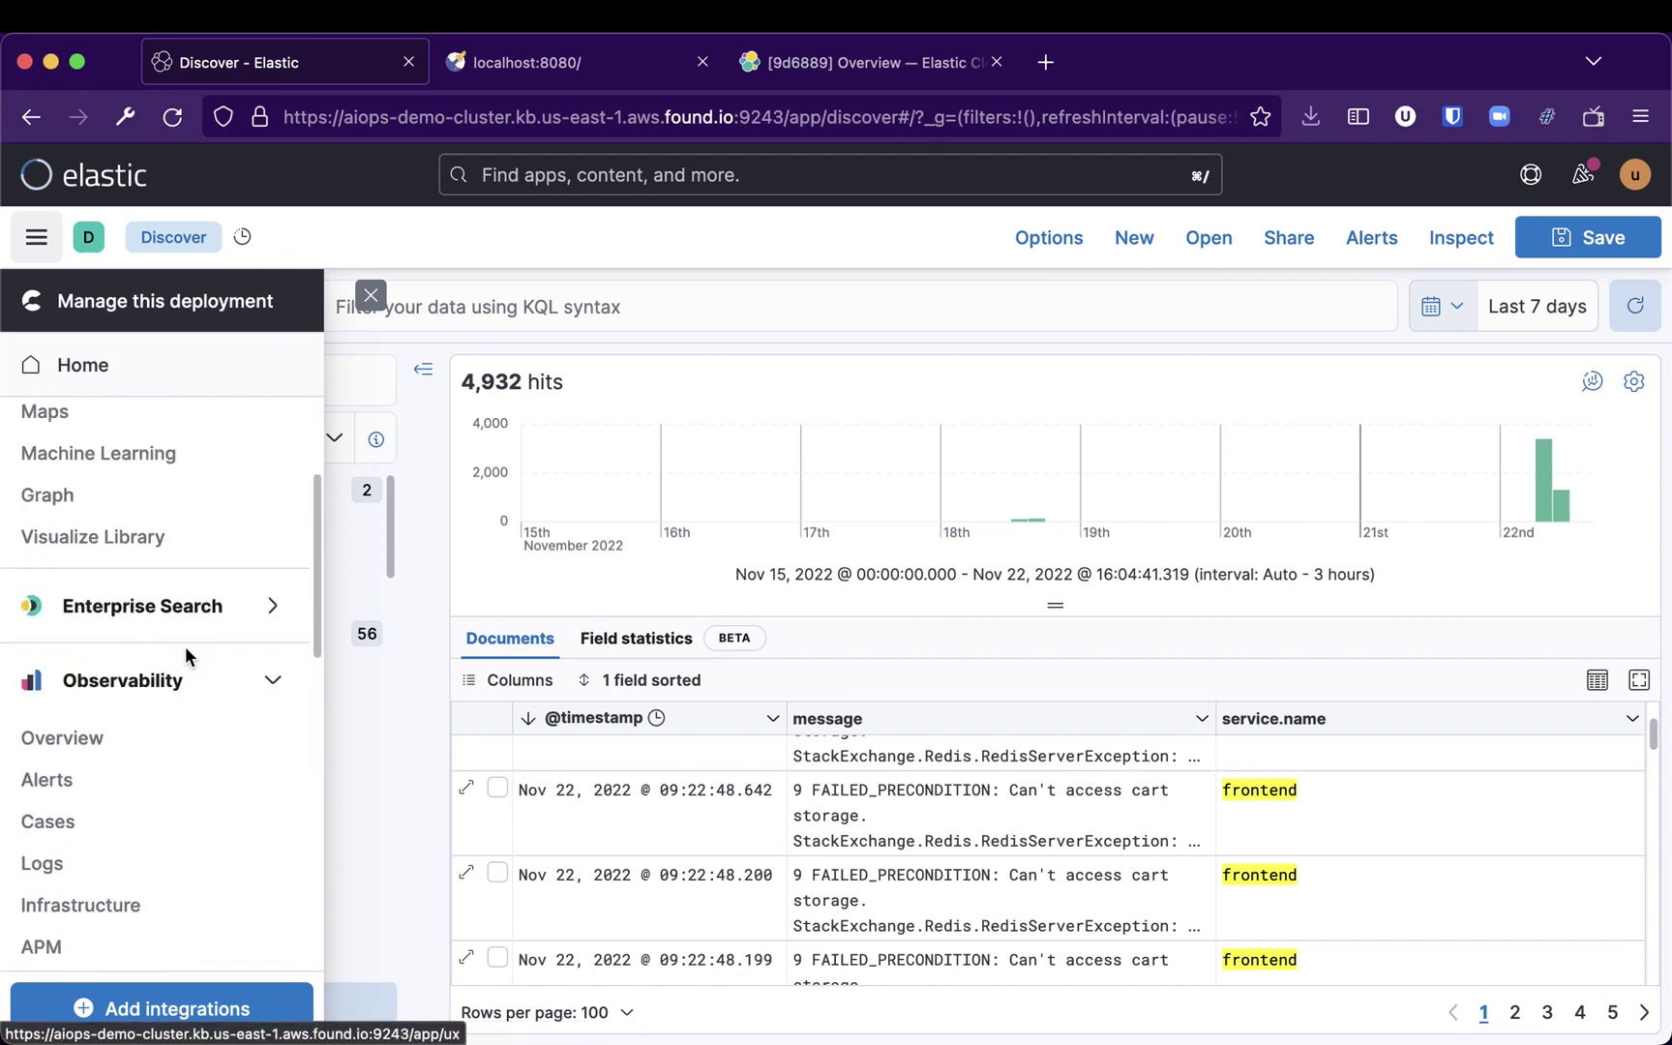
left_click(155, 449)
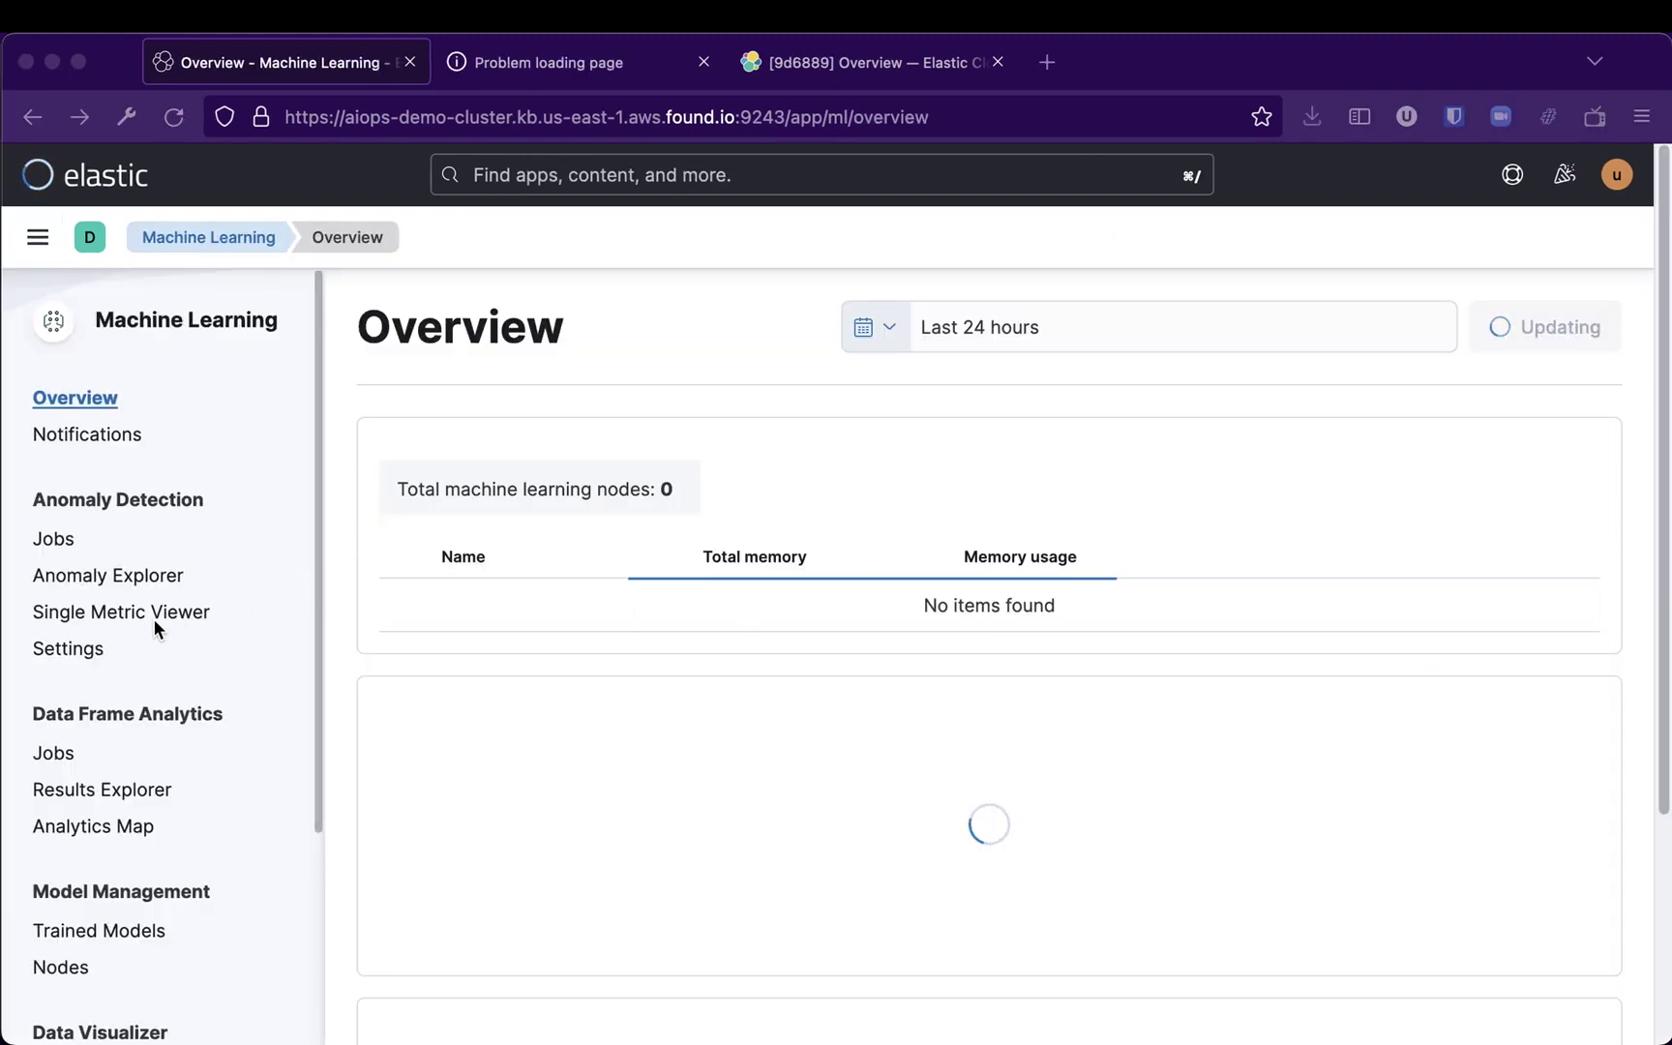
Step: Choose Explain Log Rate Spikes from the AIOps Labs section of the ML sidebar
scroll(153, 627, "down", 5)
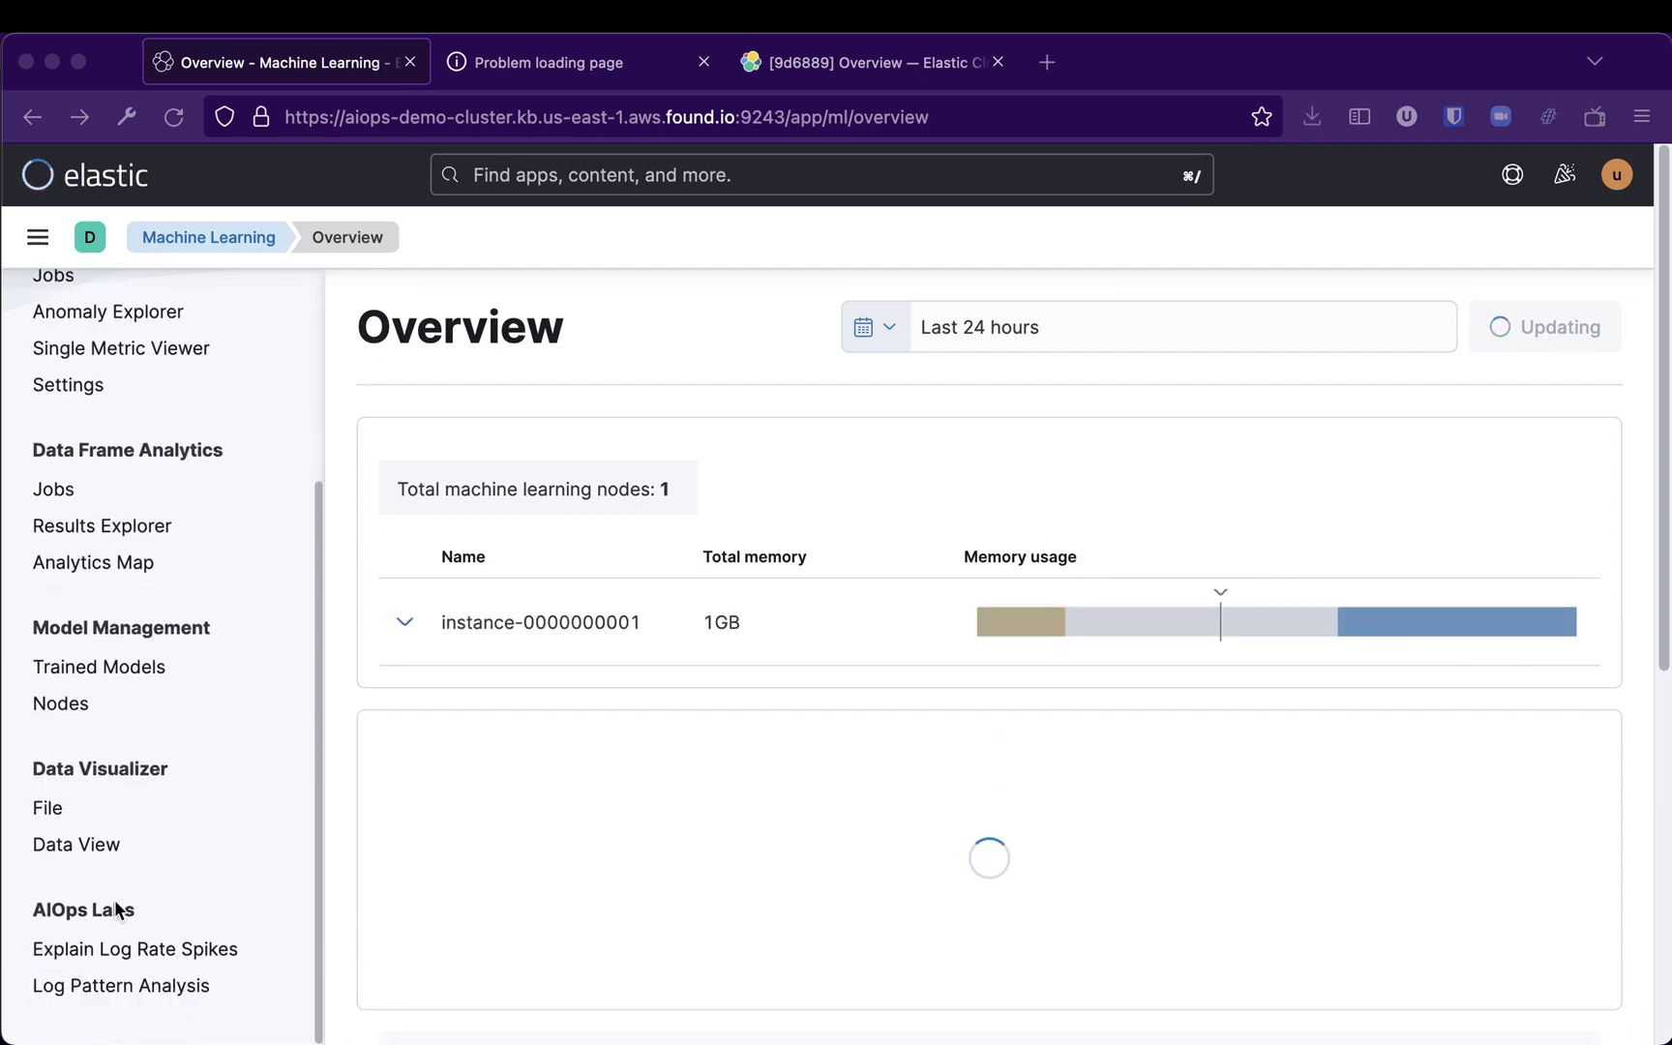
left_click(145, 950)
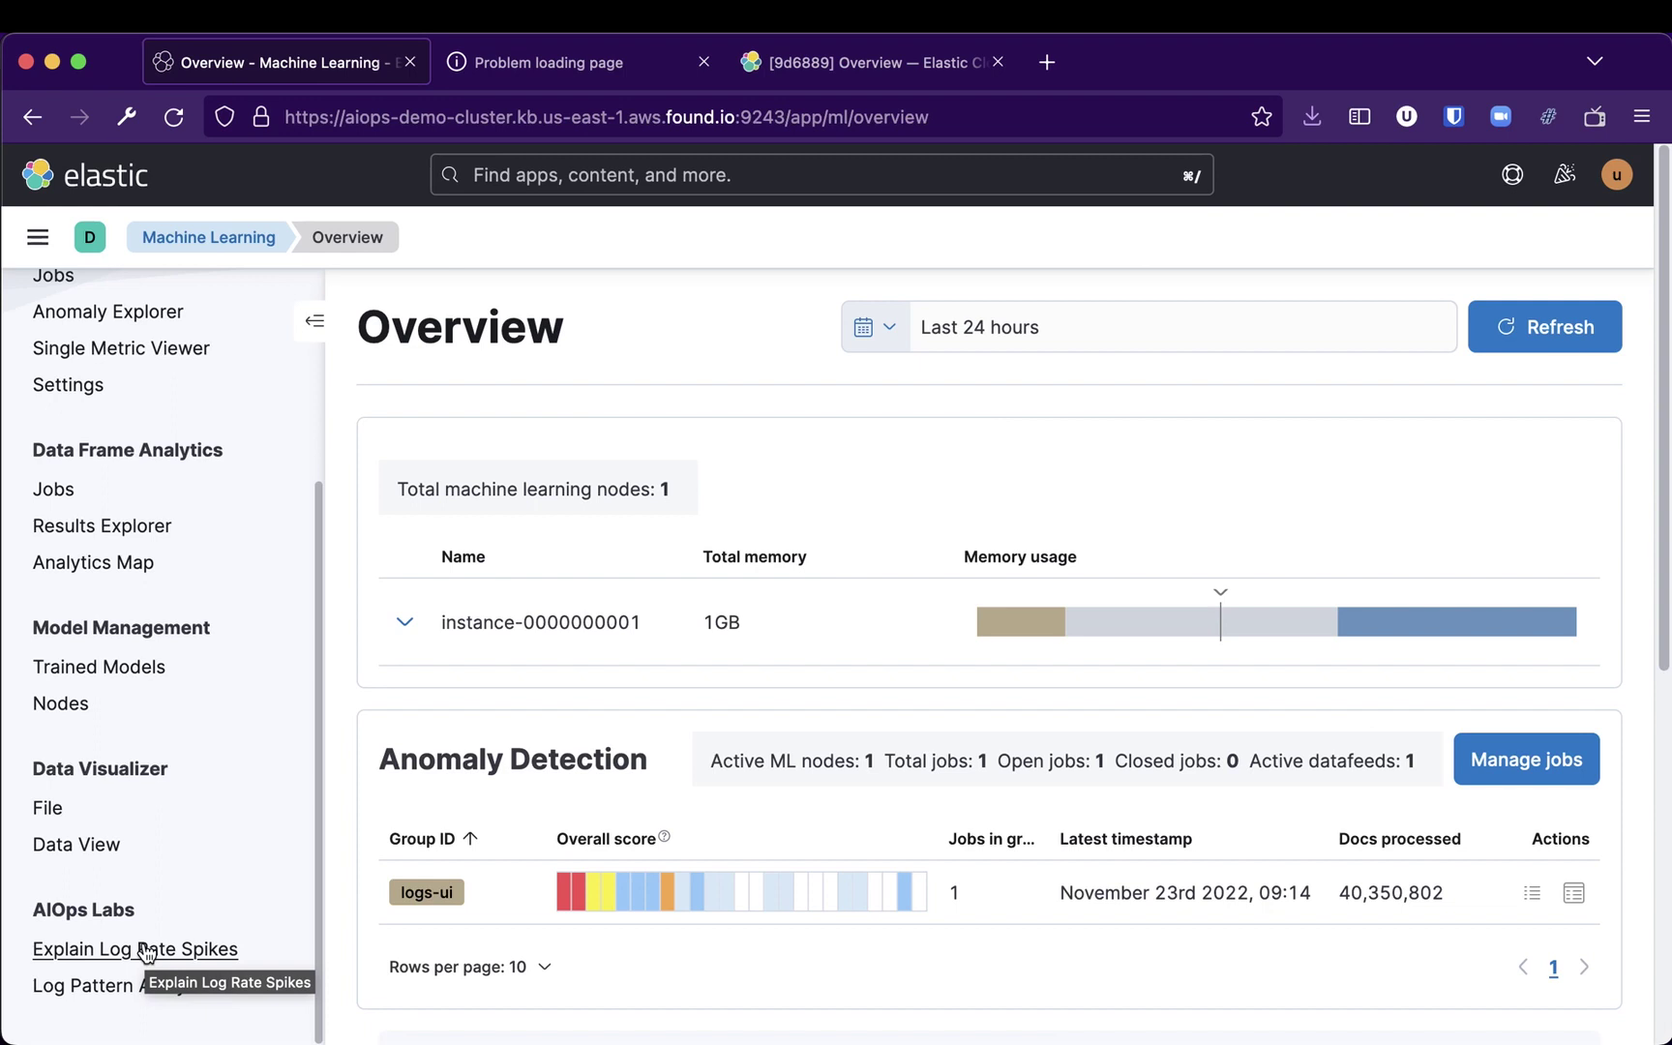
left_click(135, 954)
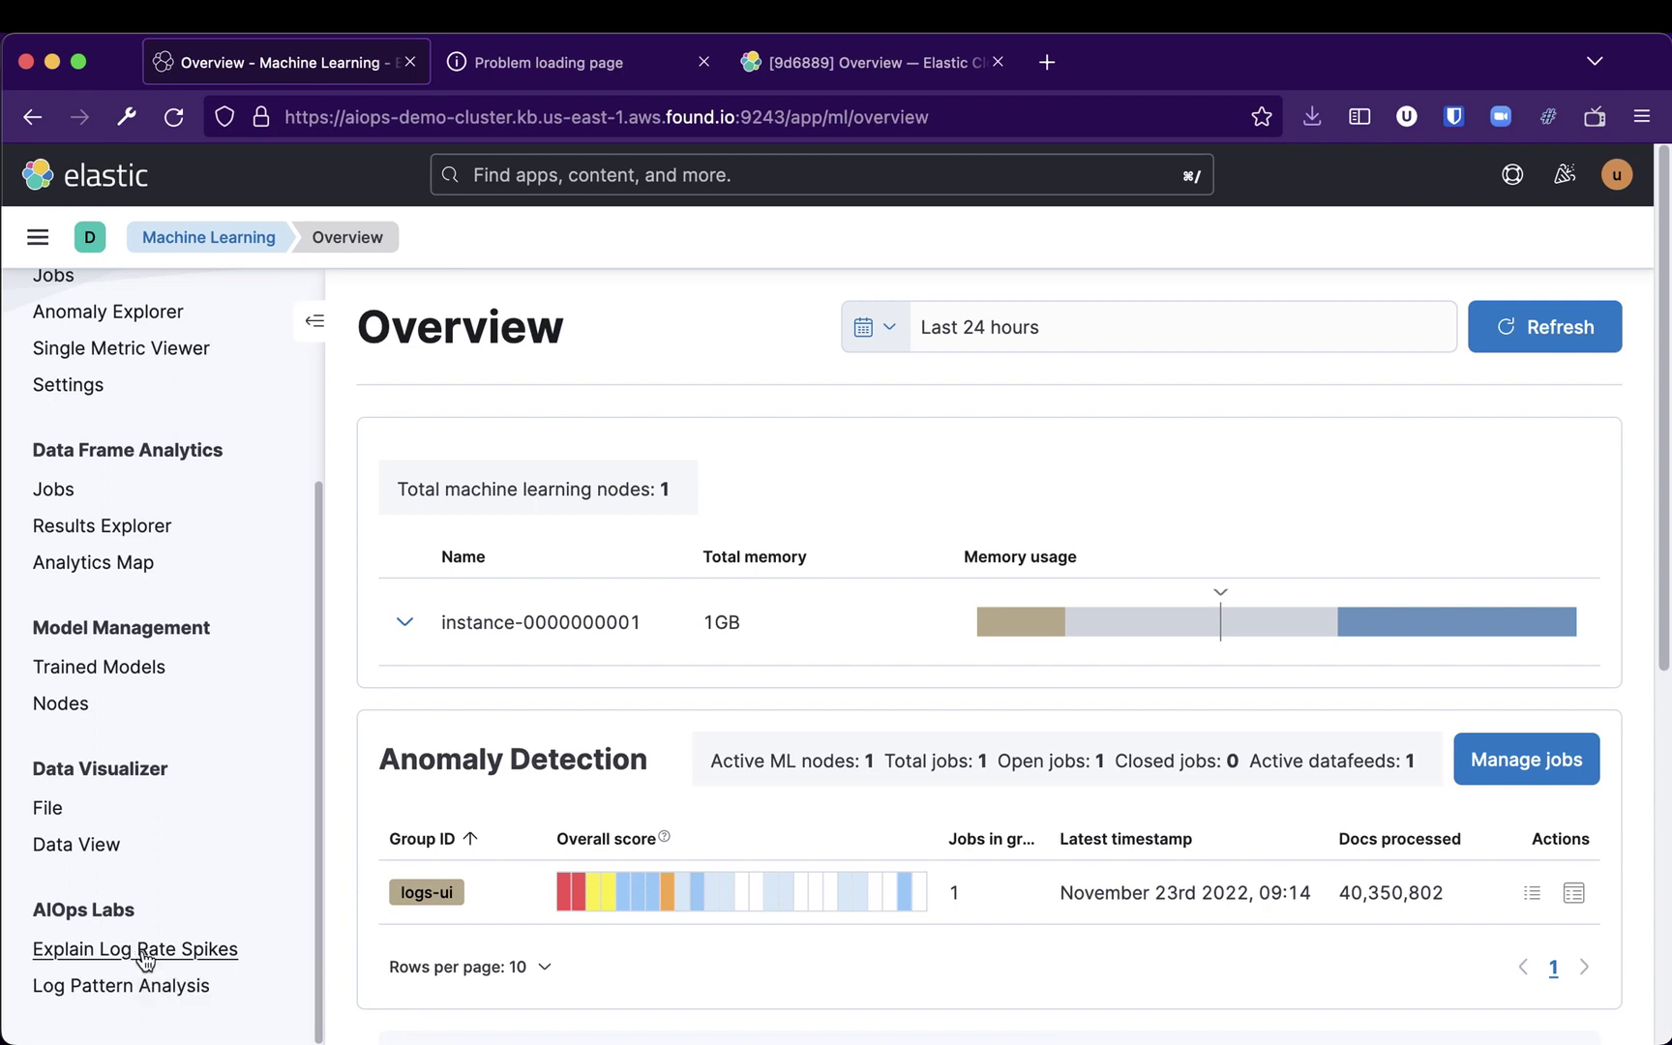
Step: Start Explain Log Rate Spikes on the logs-* data view with the time range set to Last 1 hour
left_click(211, 955)
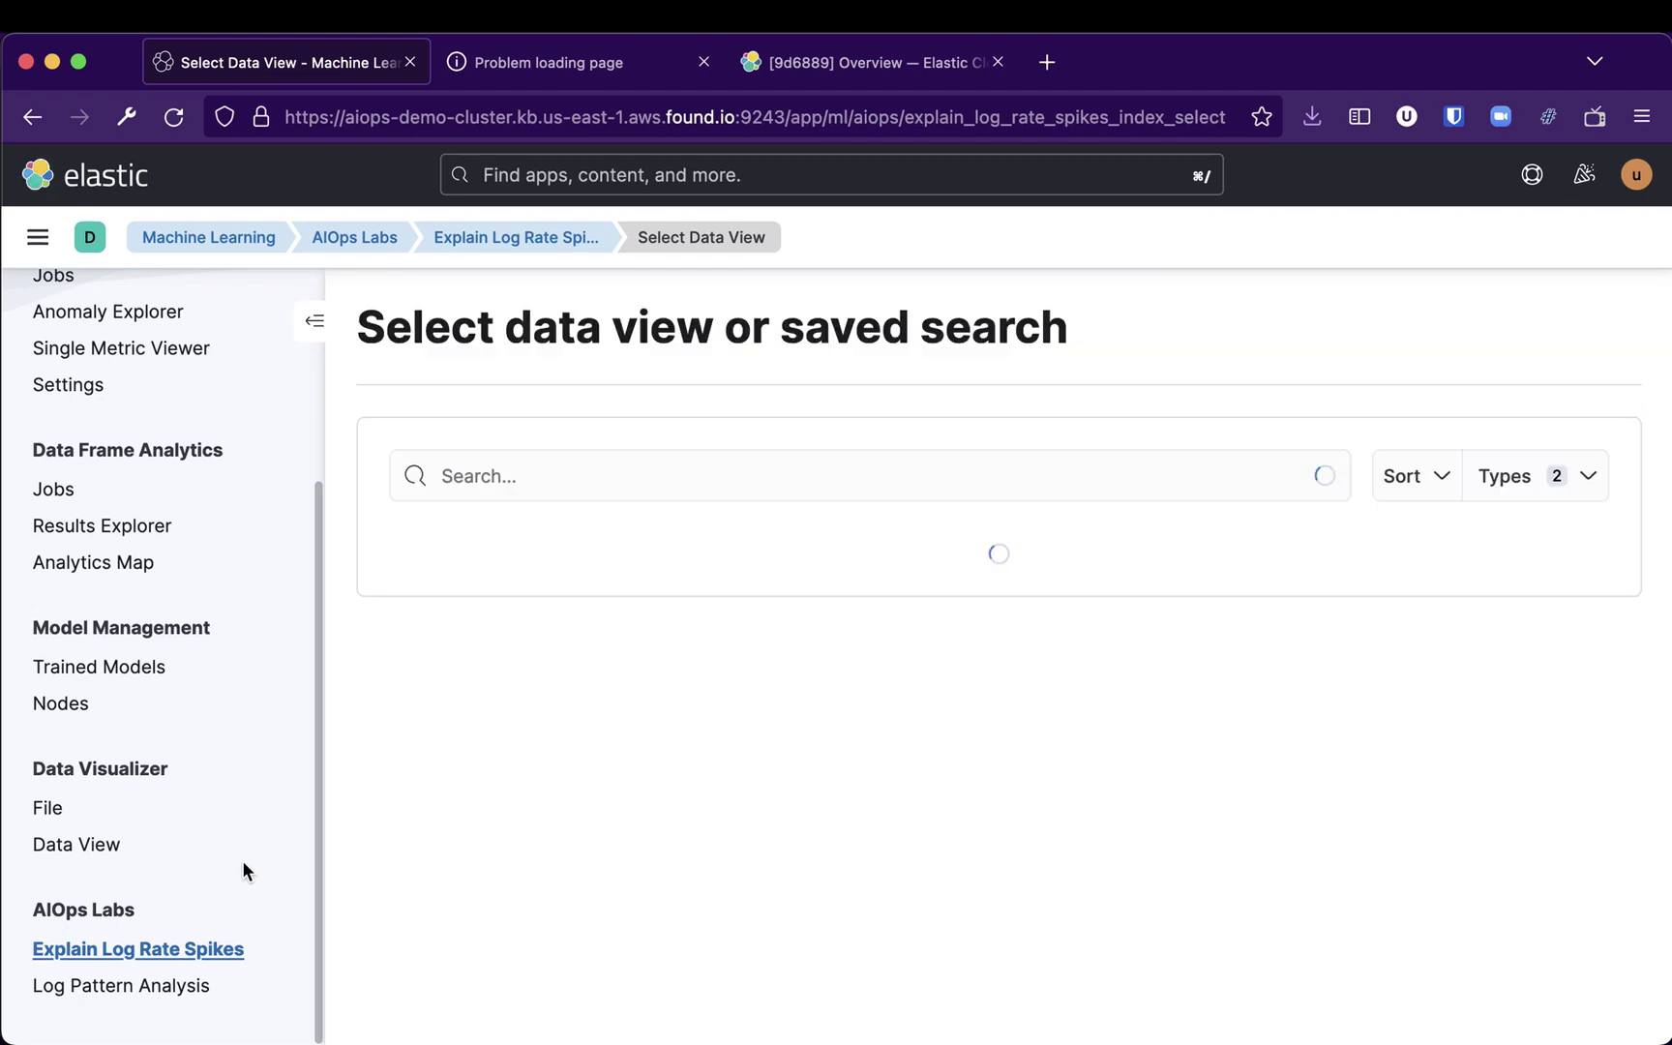
left_click(494, 846)
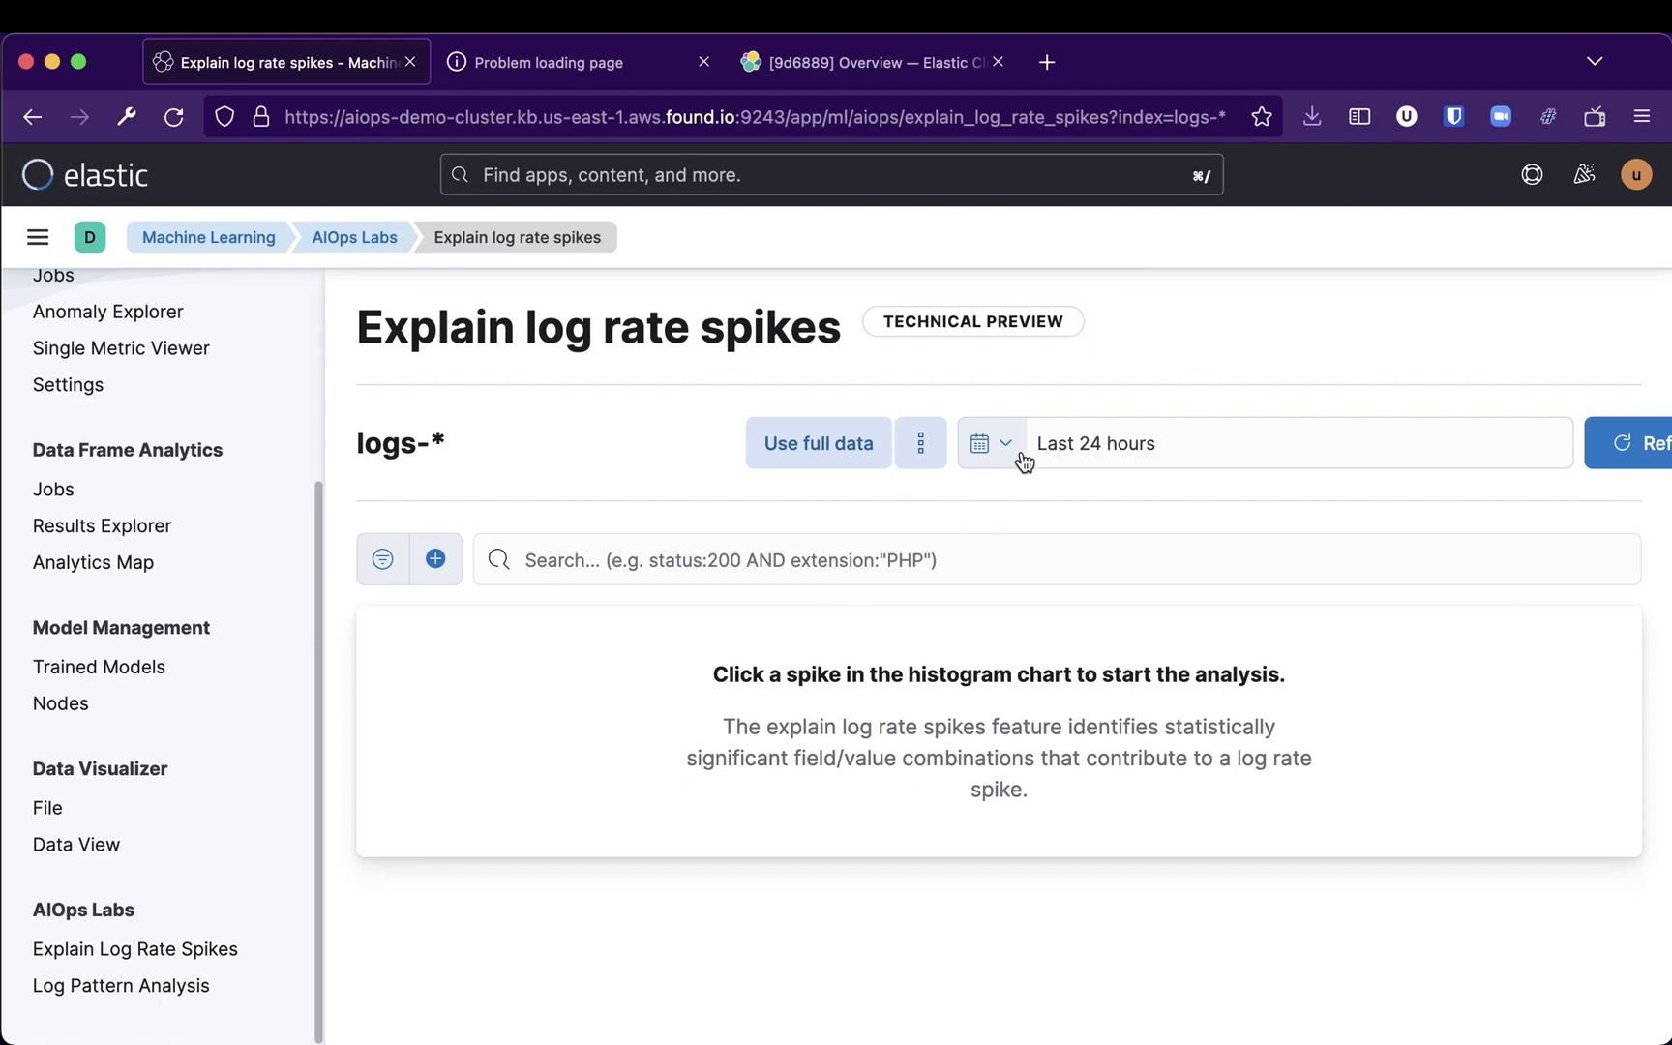
left_click(1009, 446)
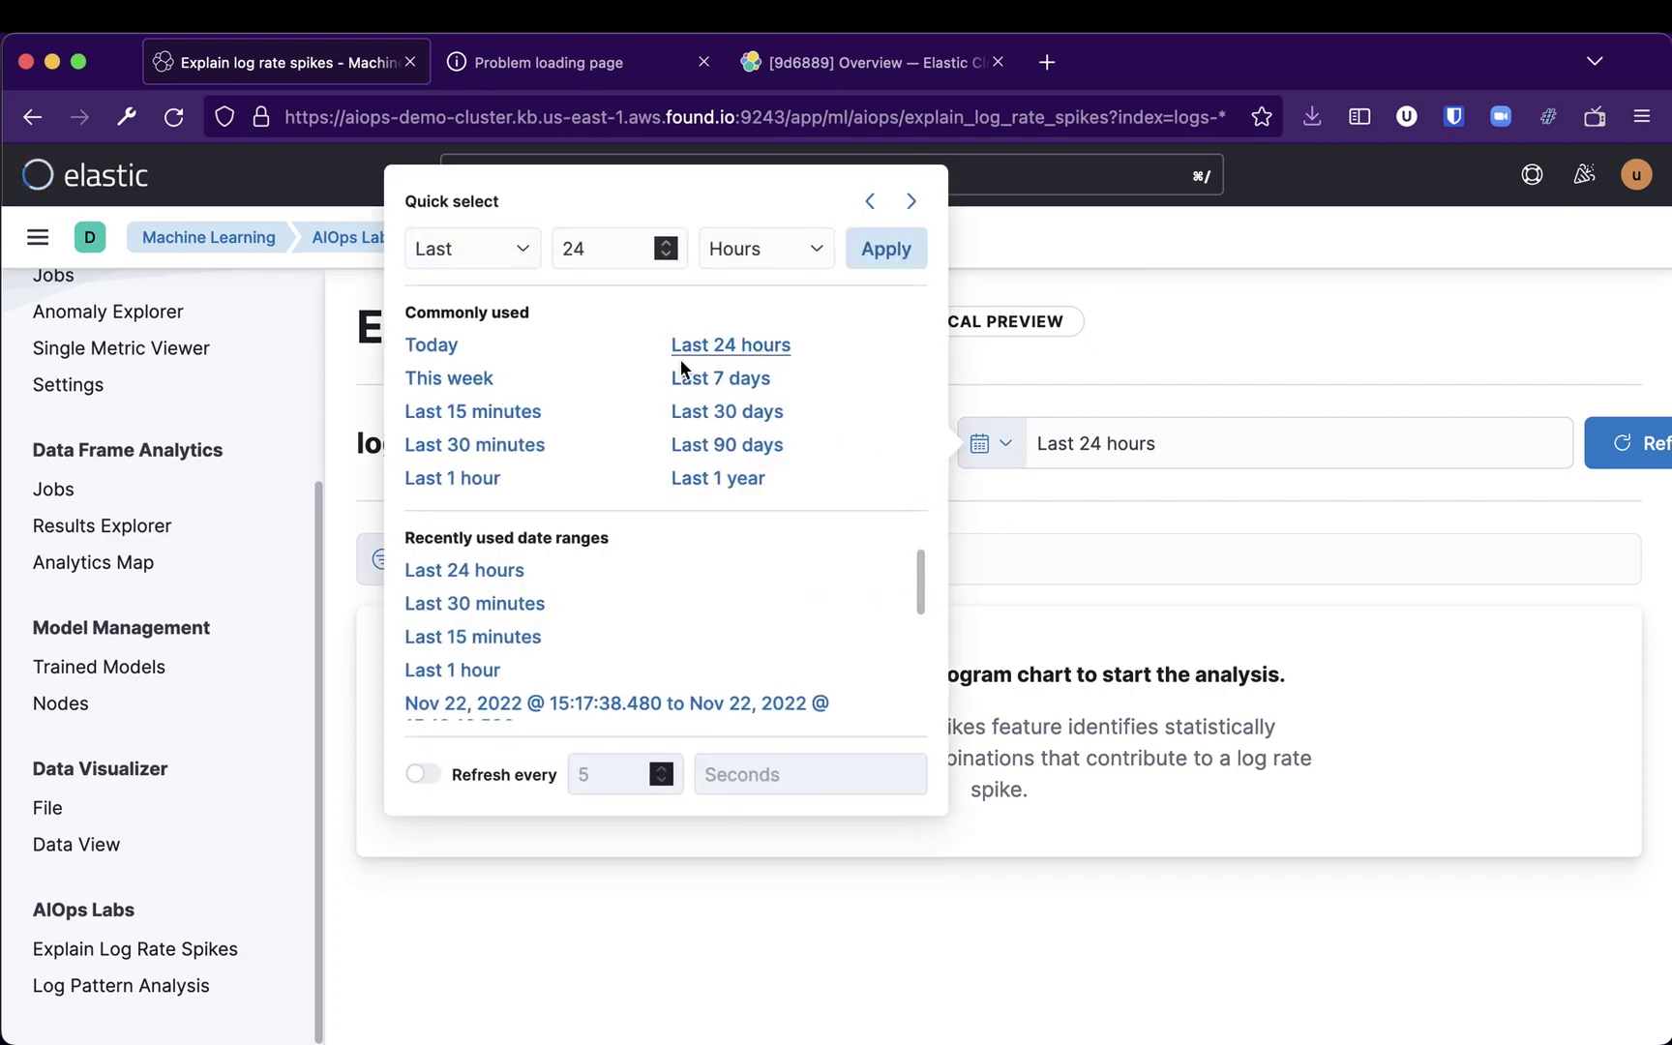
left_click(467, 477)
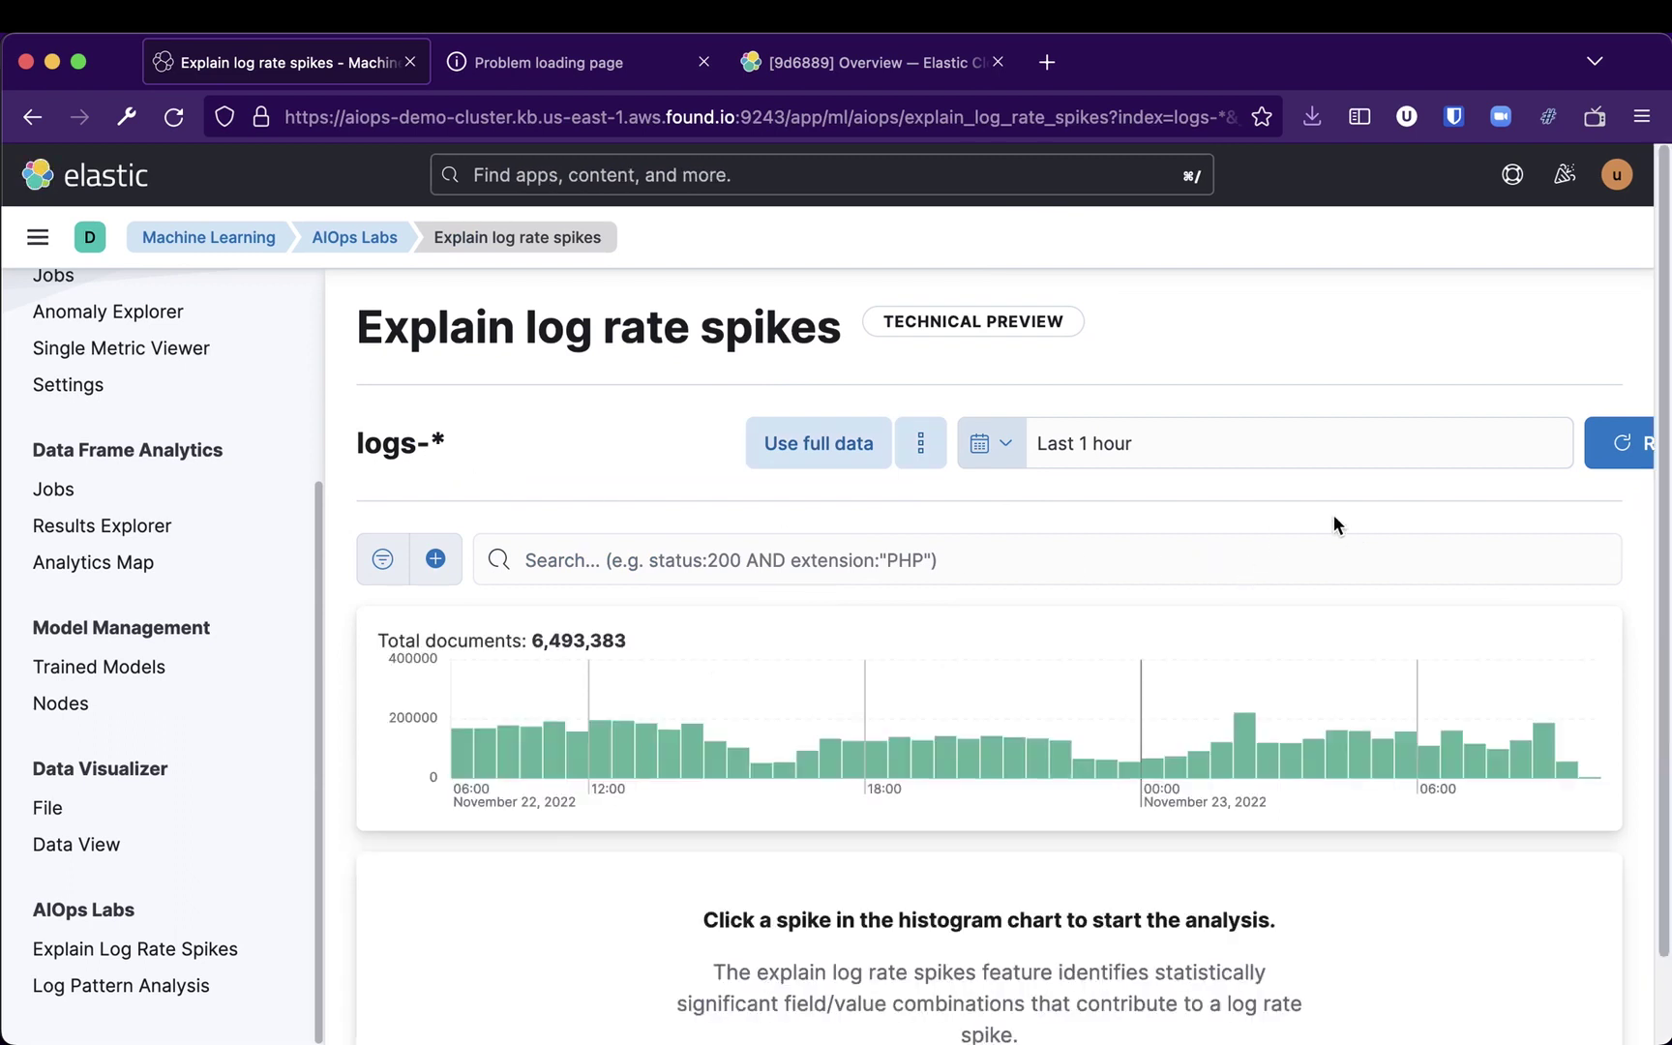
left_click(885, 556)
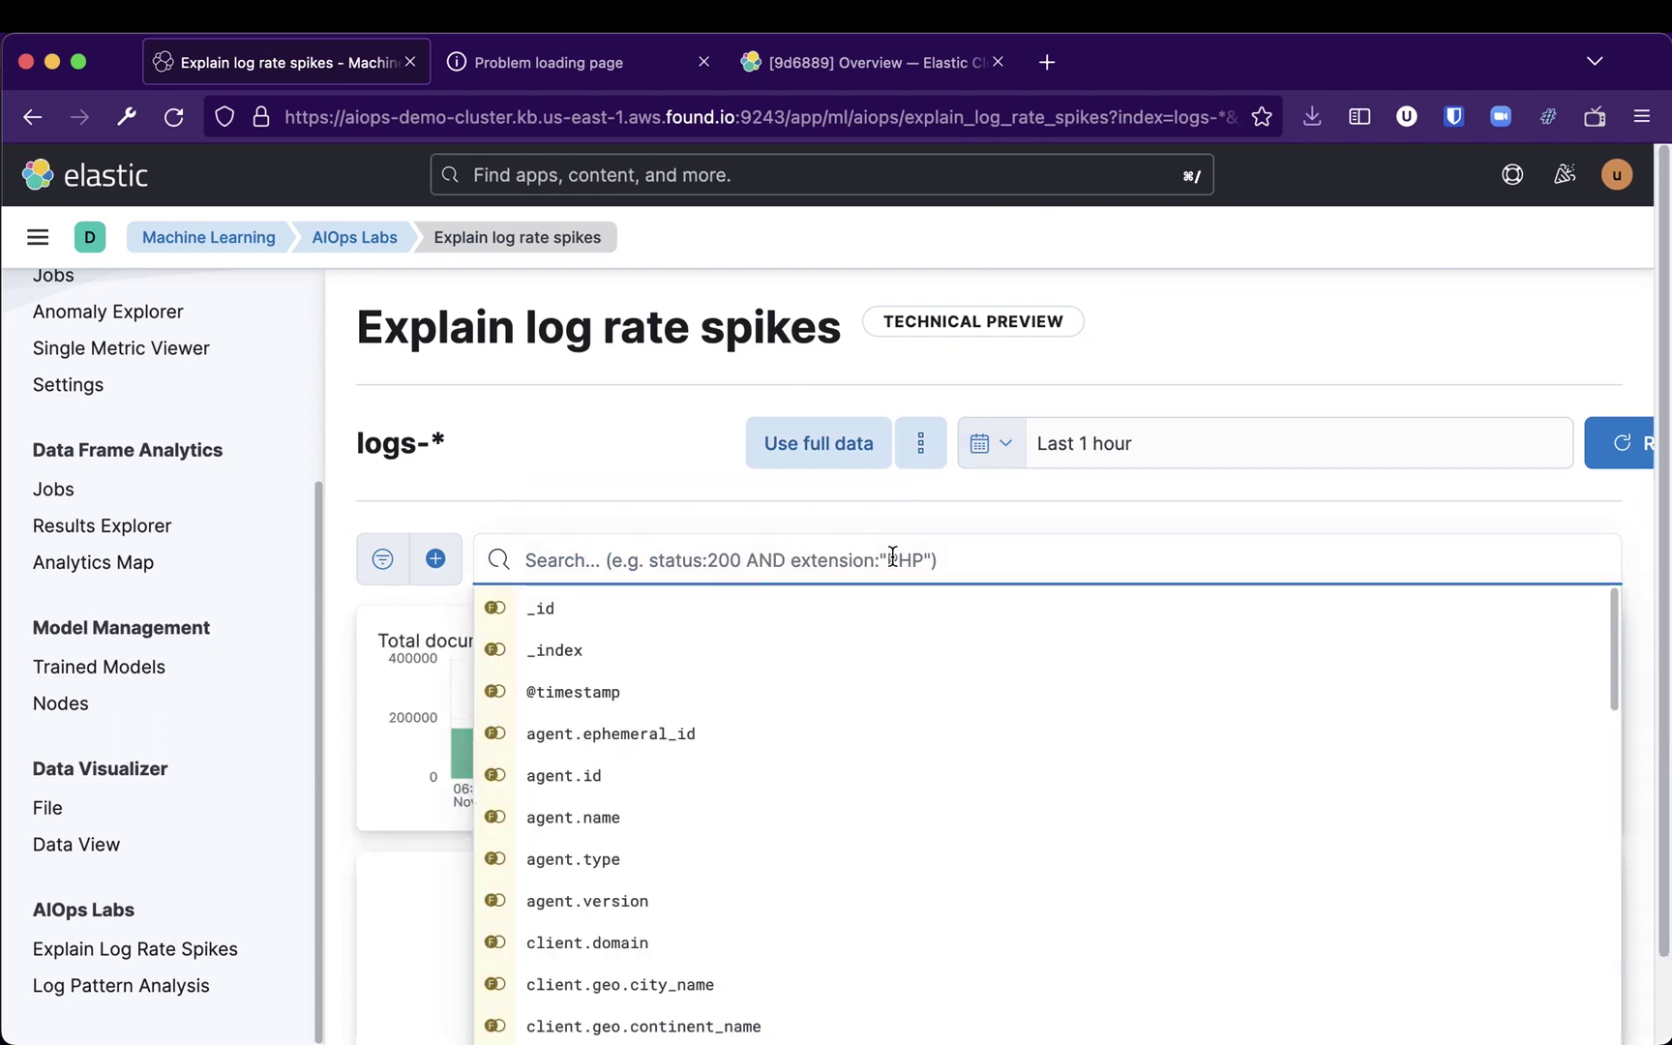
left_click(732, 473)
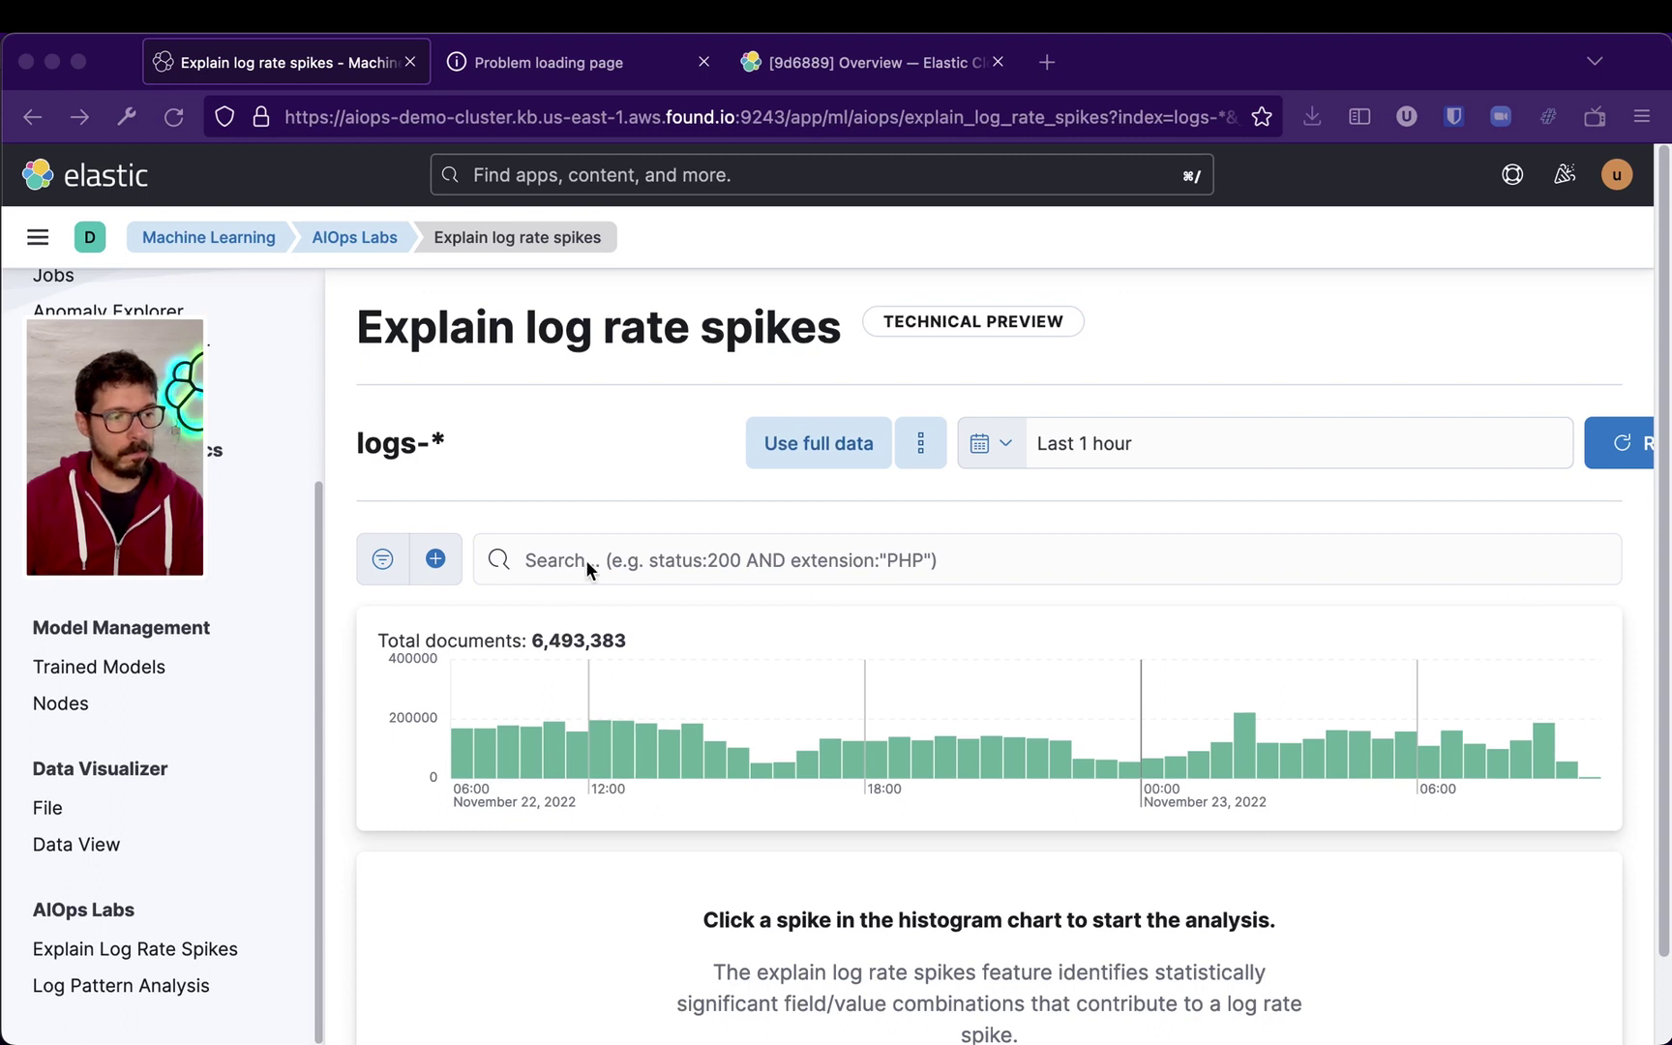
Step: Filter the query bar to data_stream.dataset: "apm.error"
left_click(633, 566)
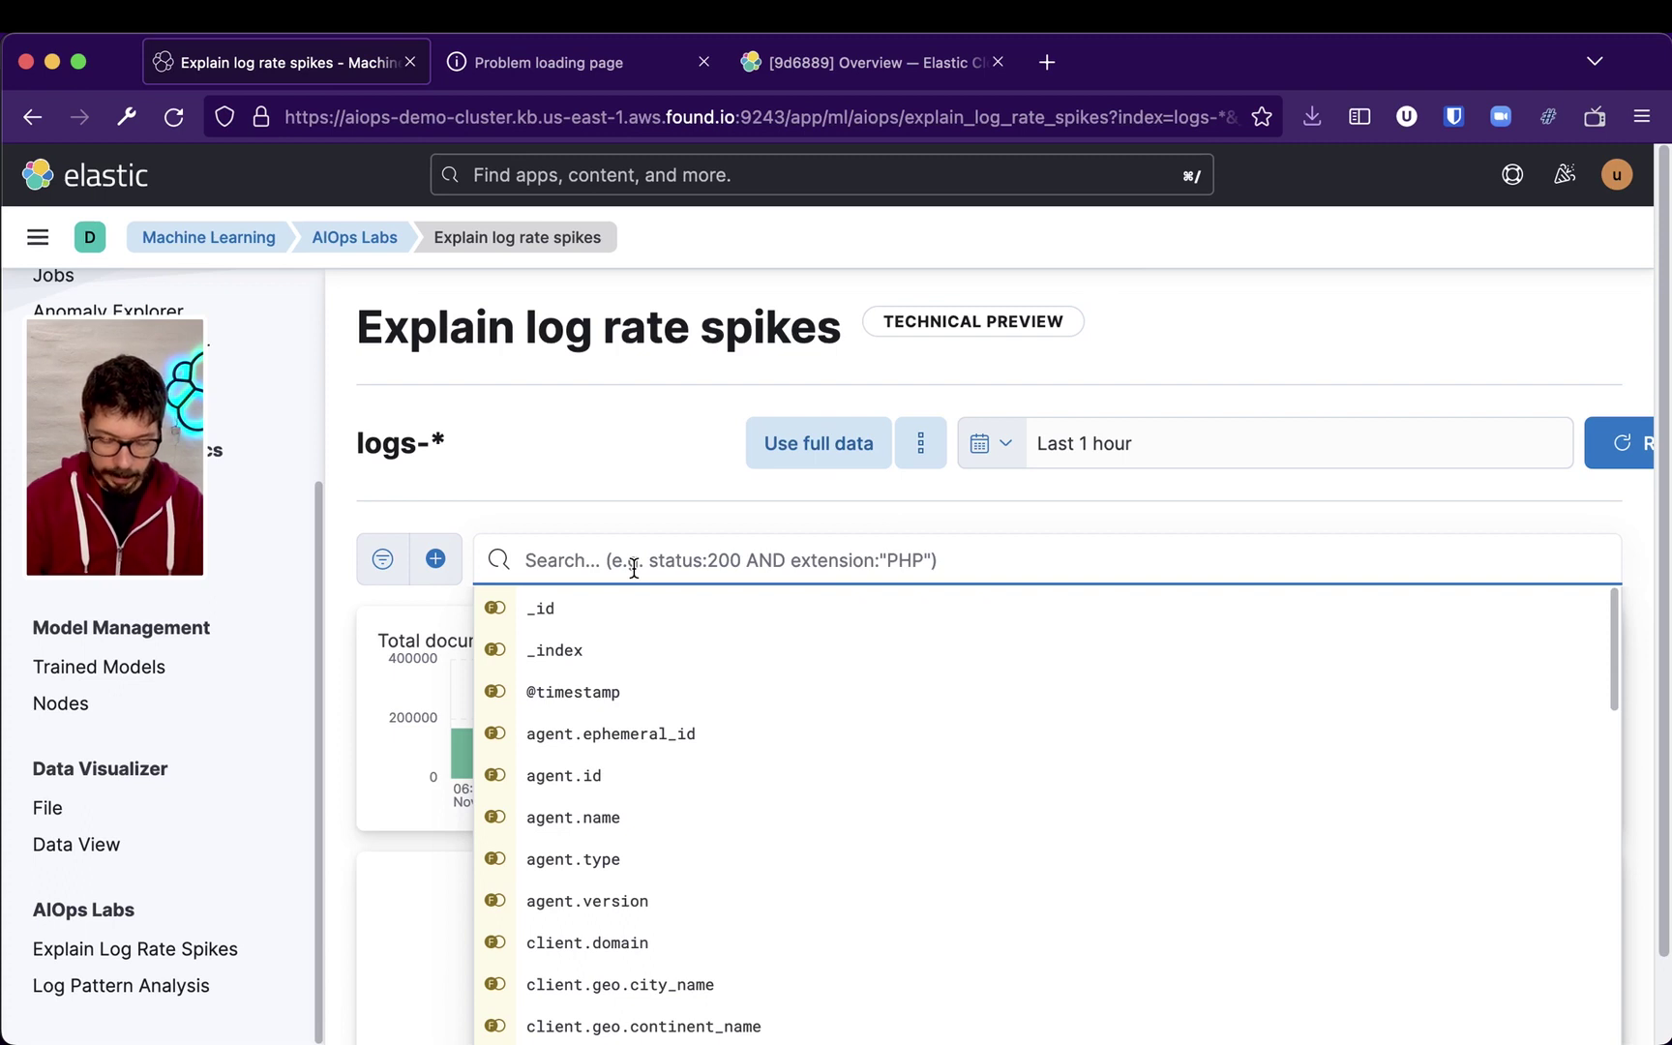
type("apm")
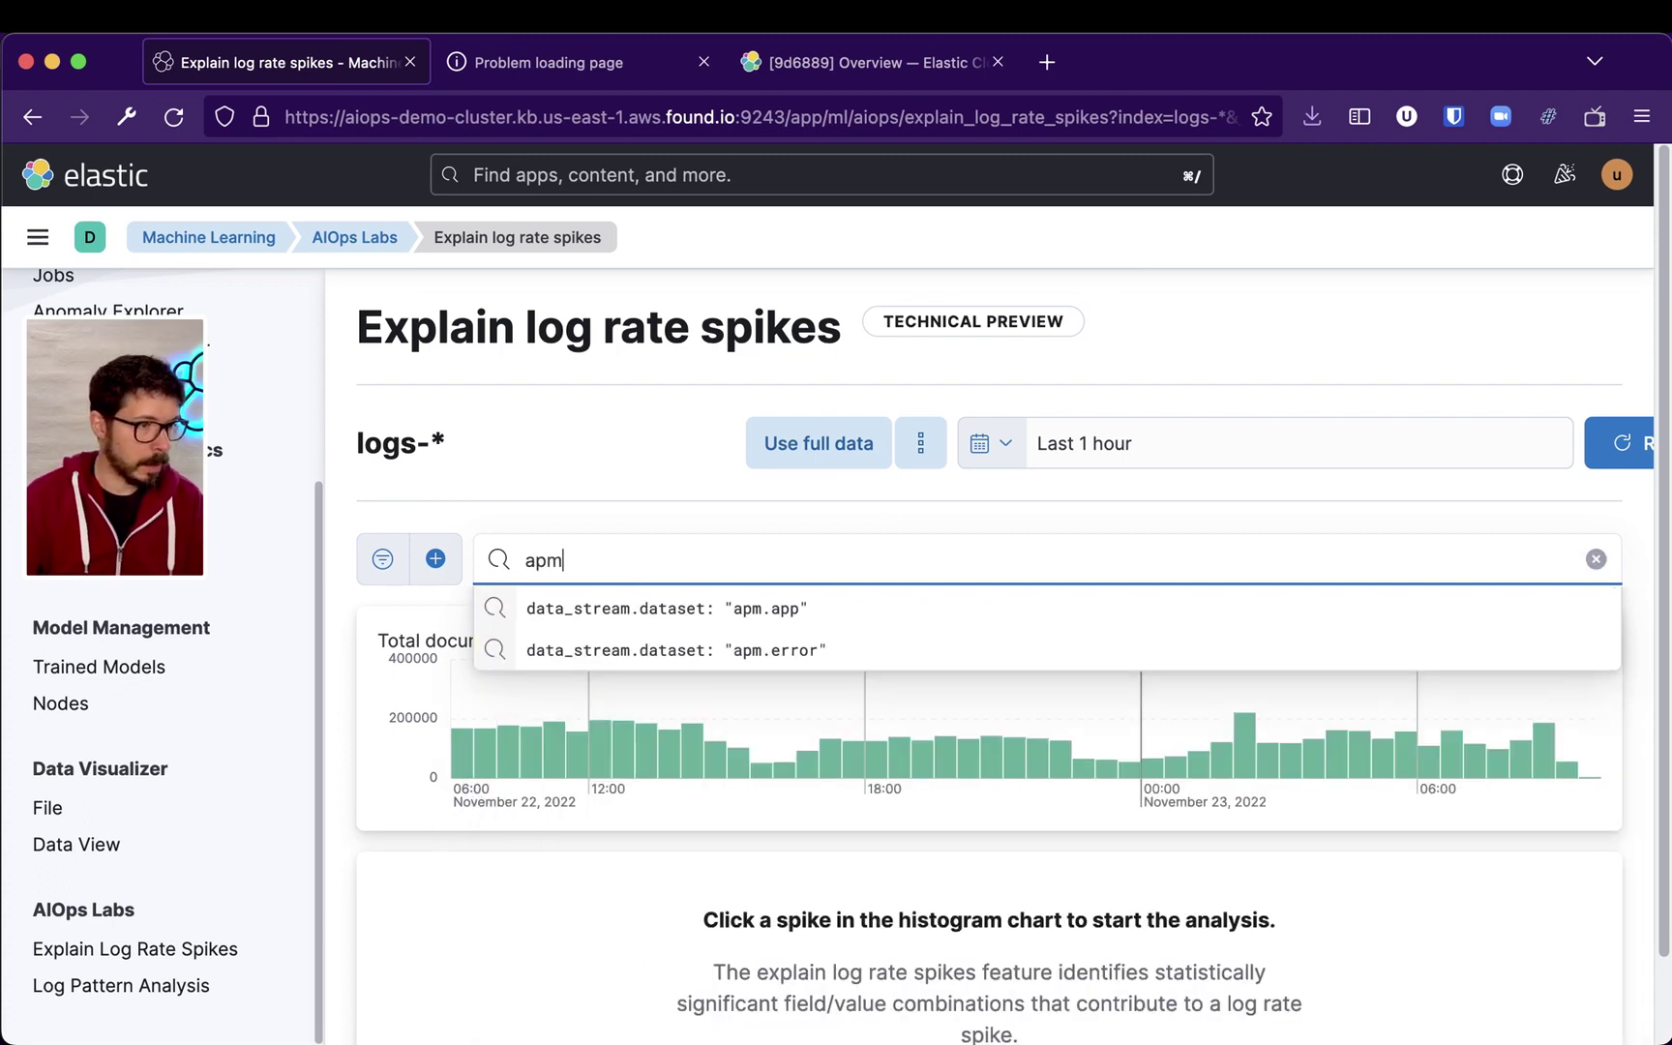
key("Down")
key("Down")
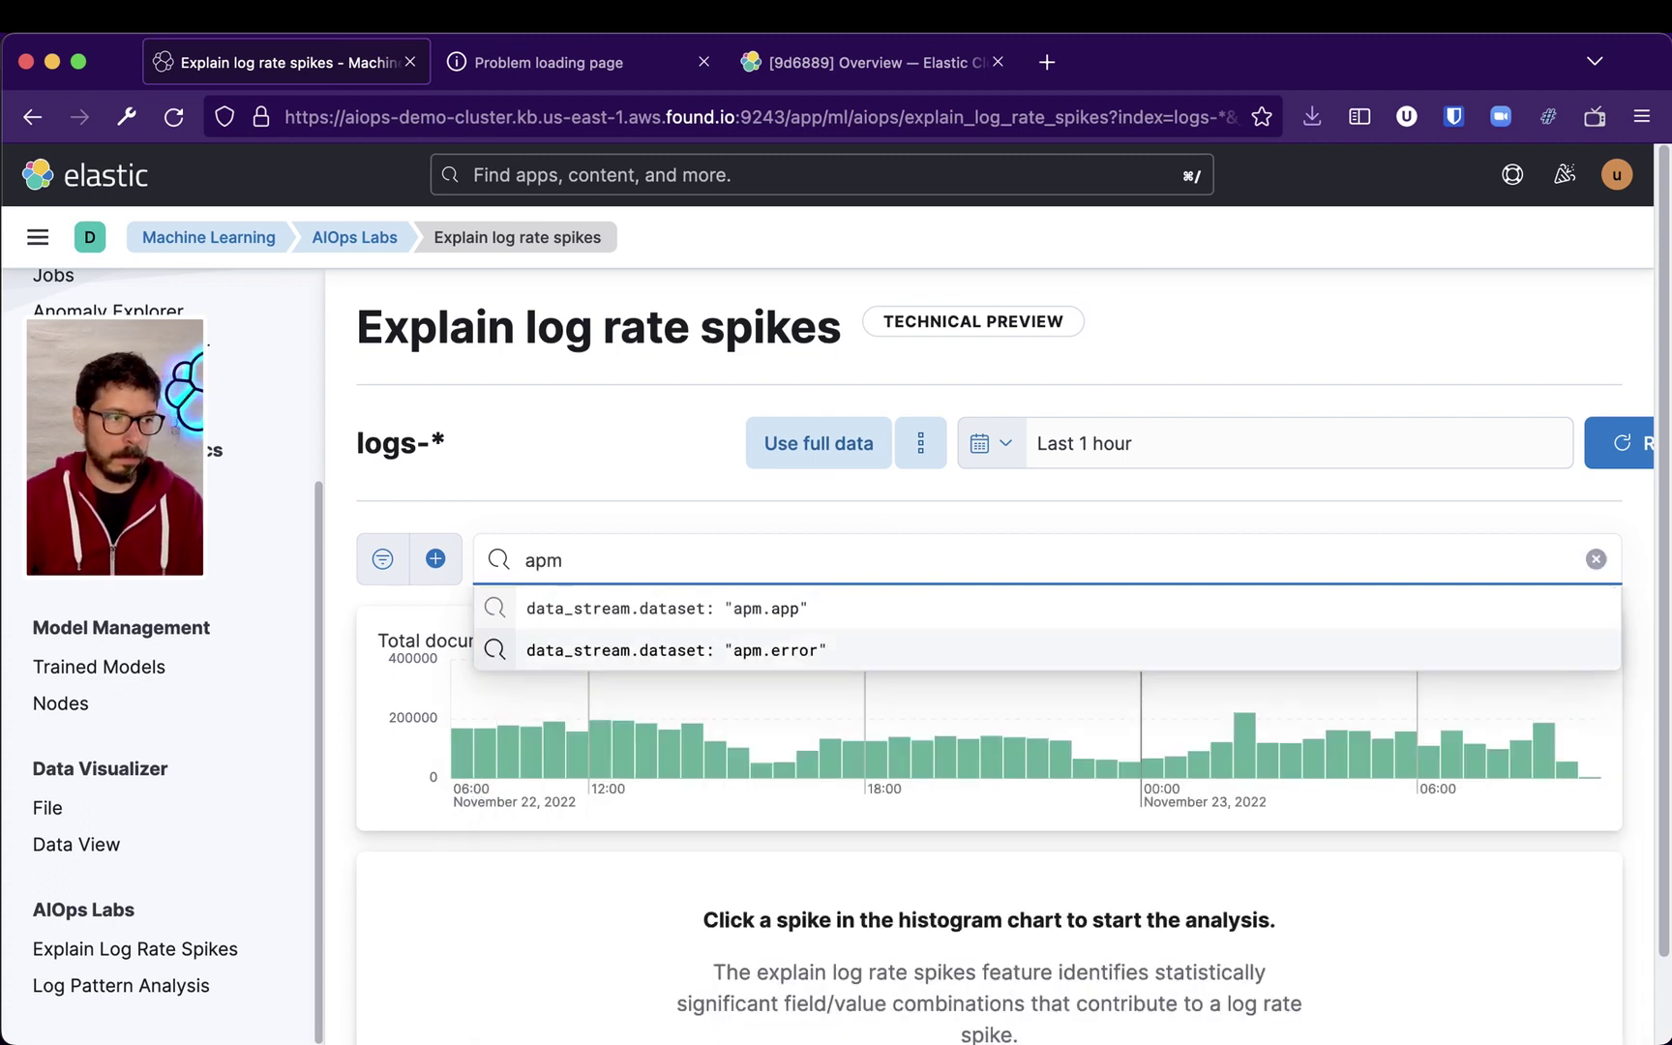
key("Return")
key("Return")
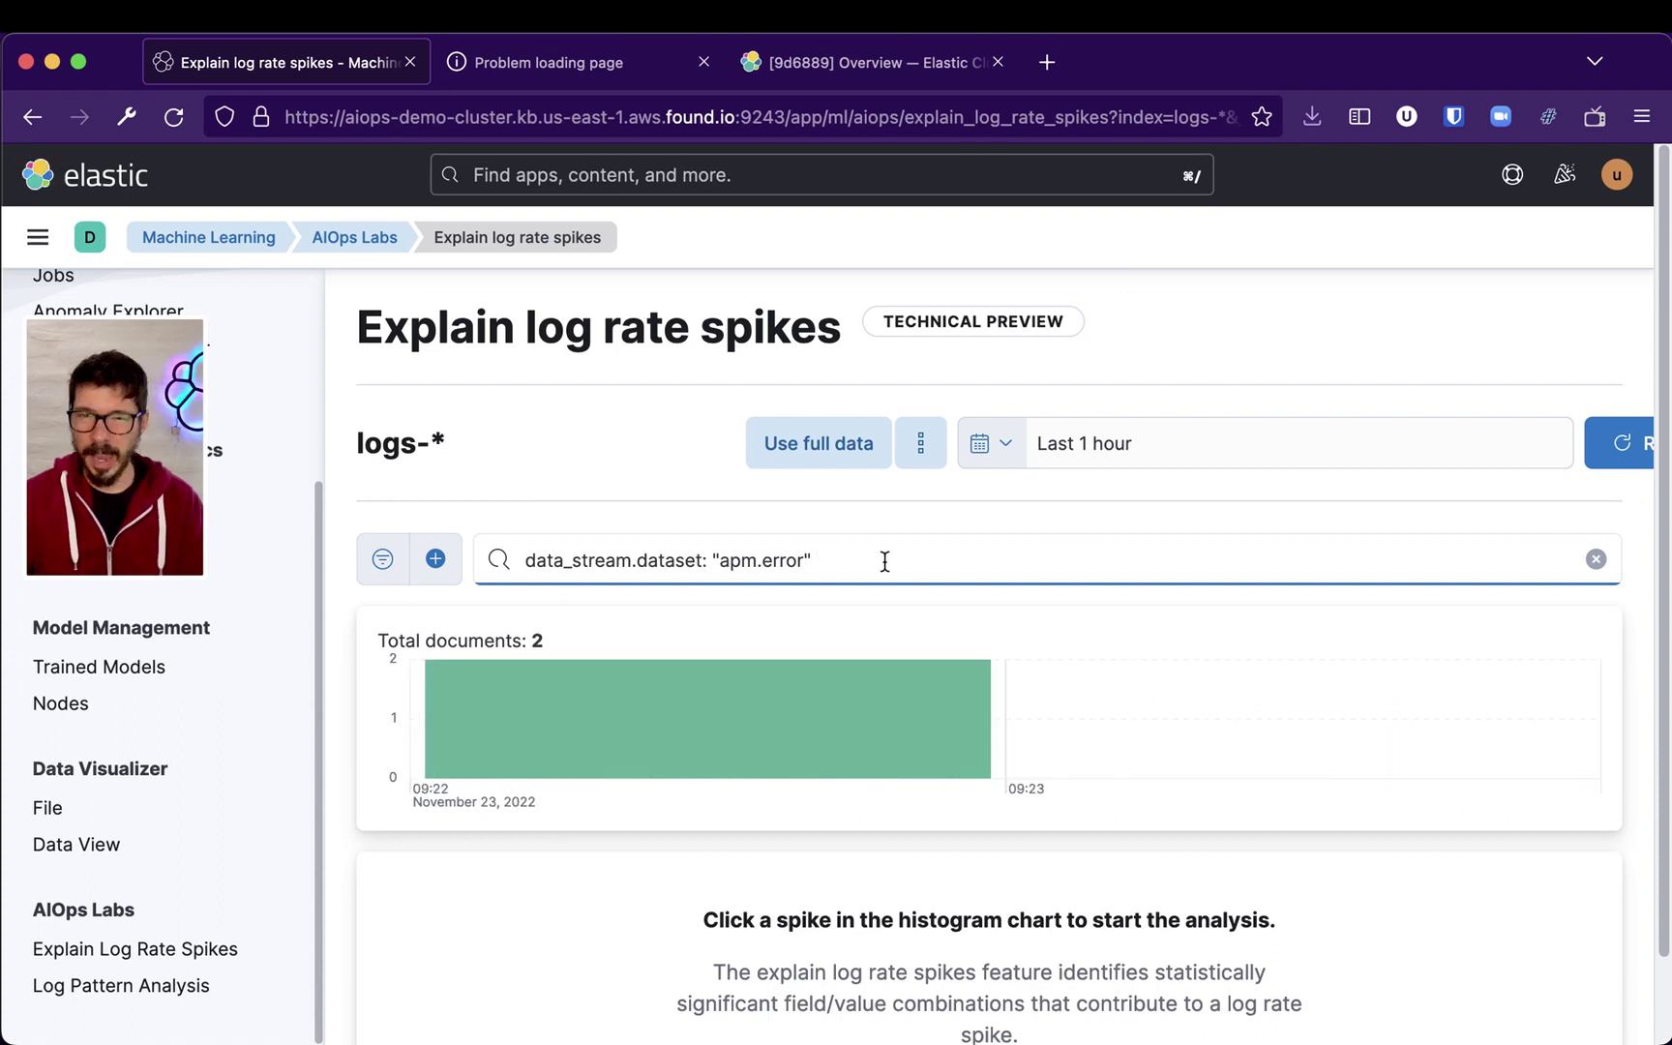
left_click(884, 561)
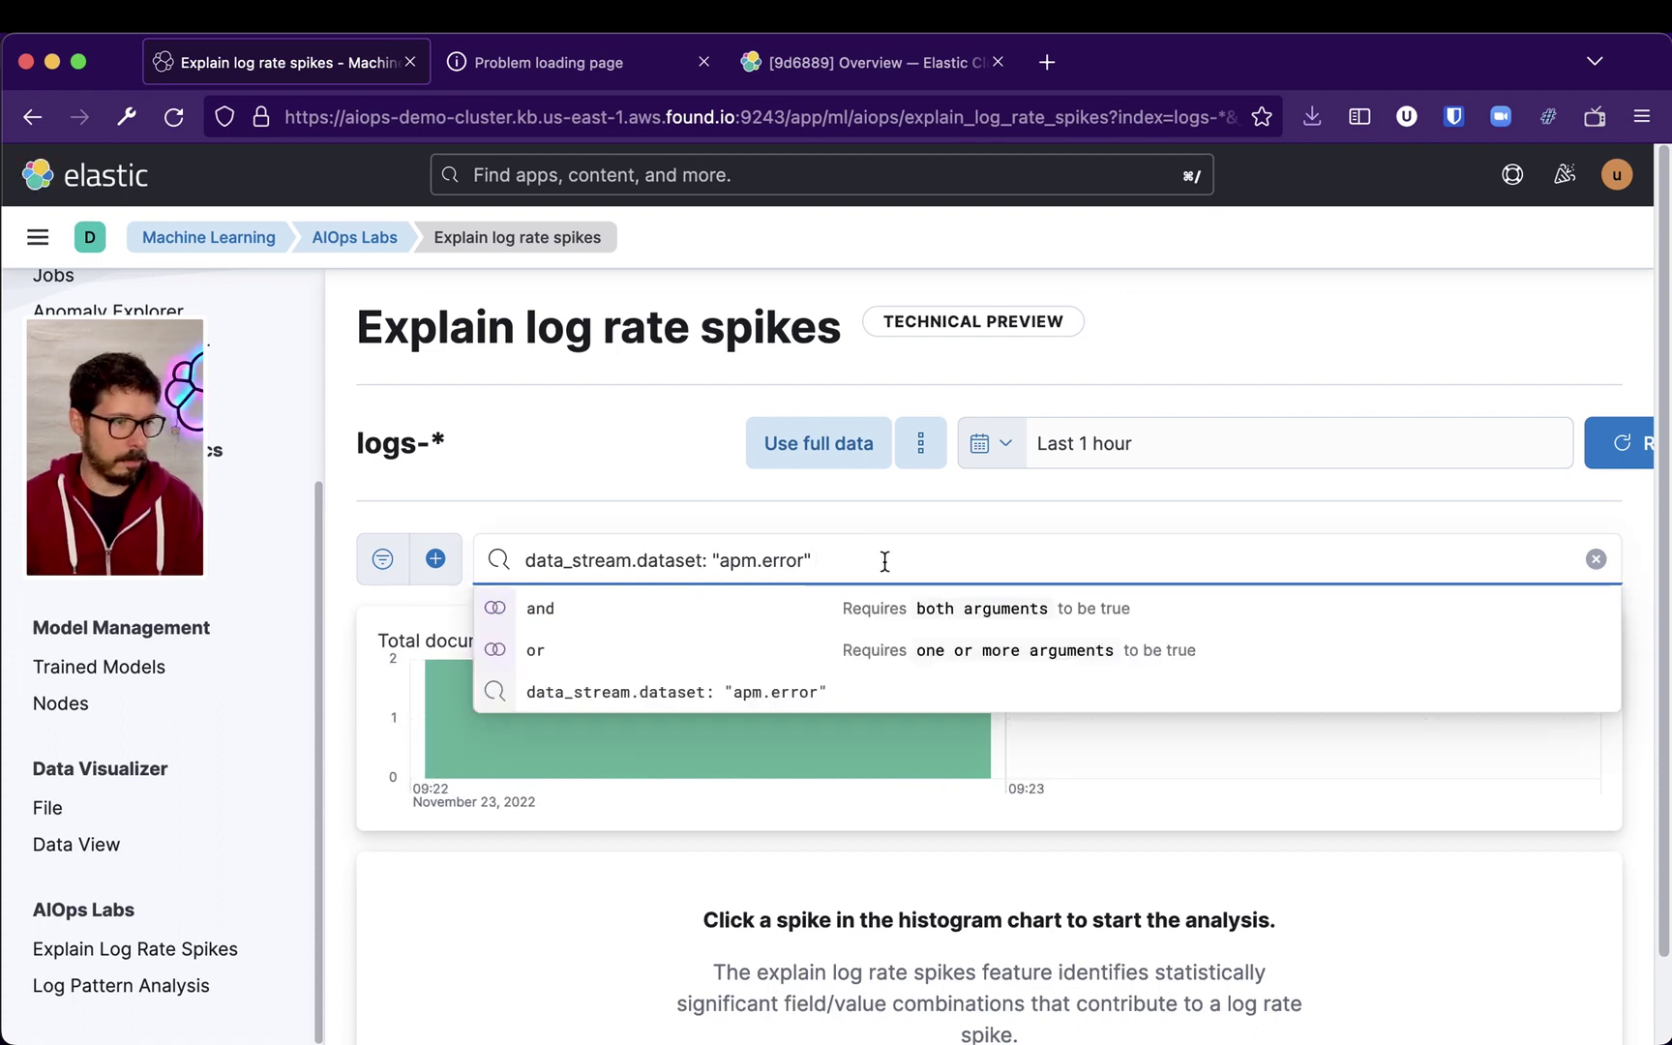
key("Escape")
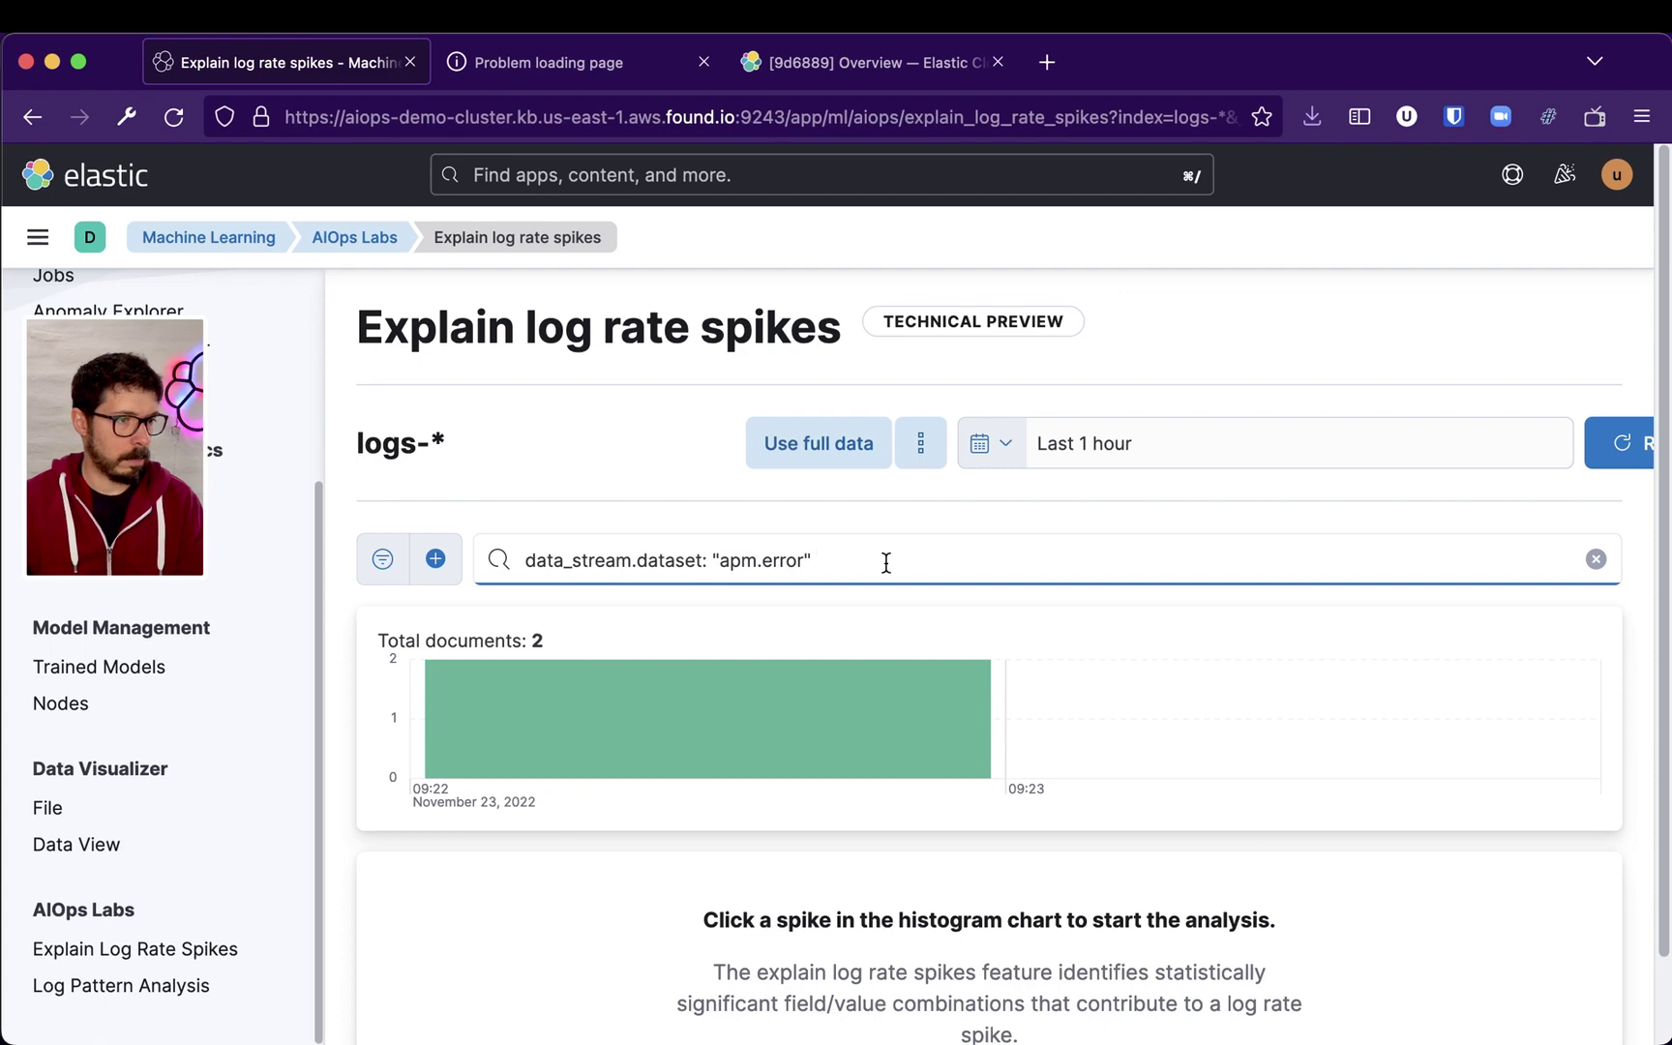
Step: Widen the time range to Last 24 hours and refresh the analysis
left_click(1020, 456)
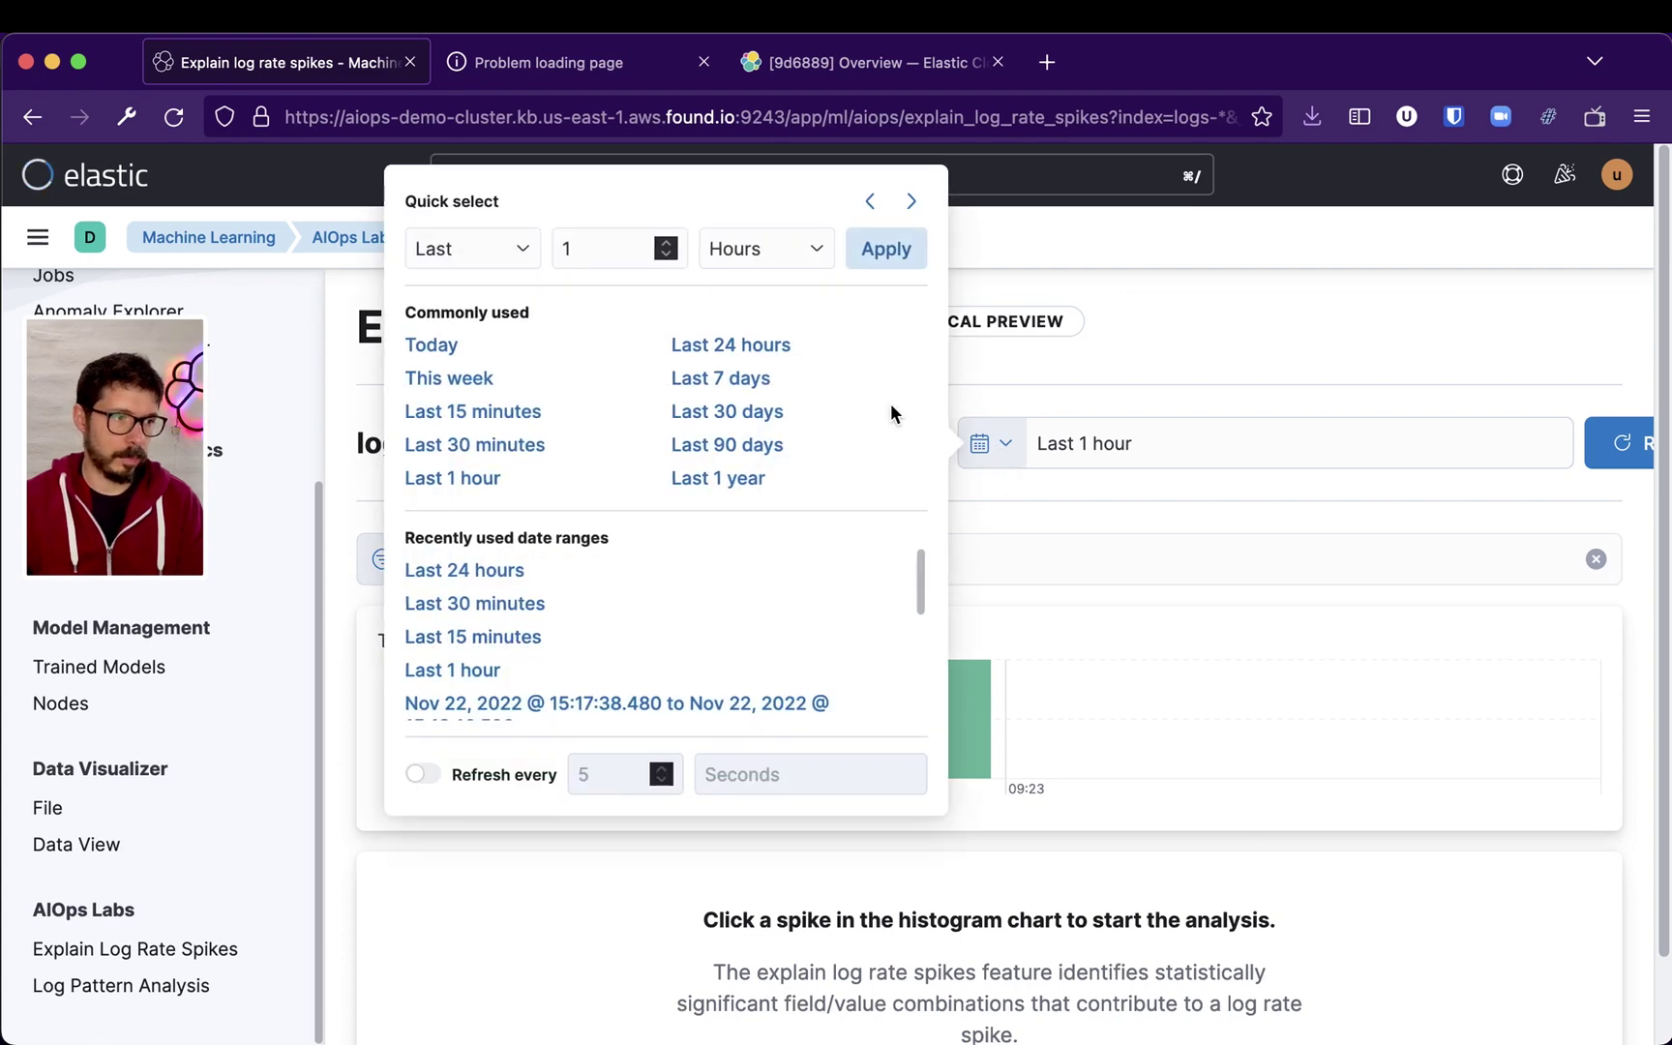
left_click(746, 351)
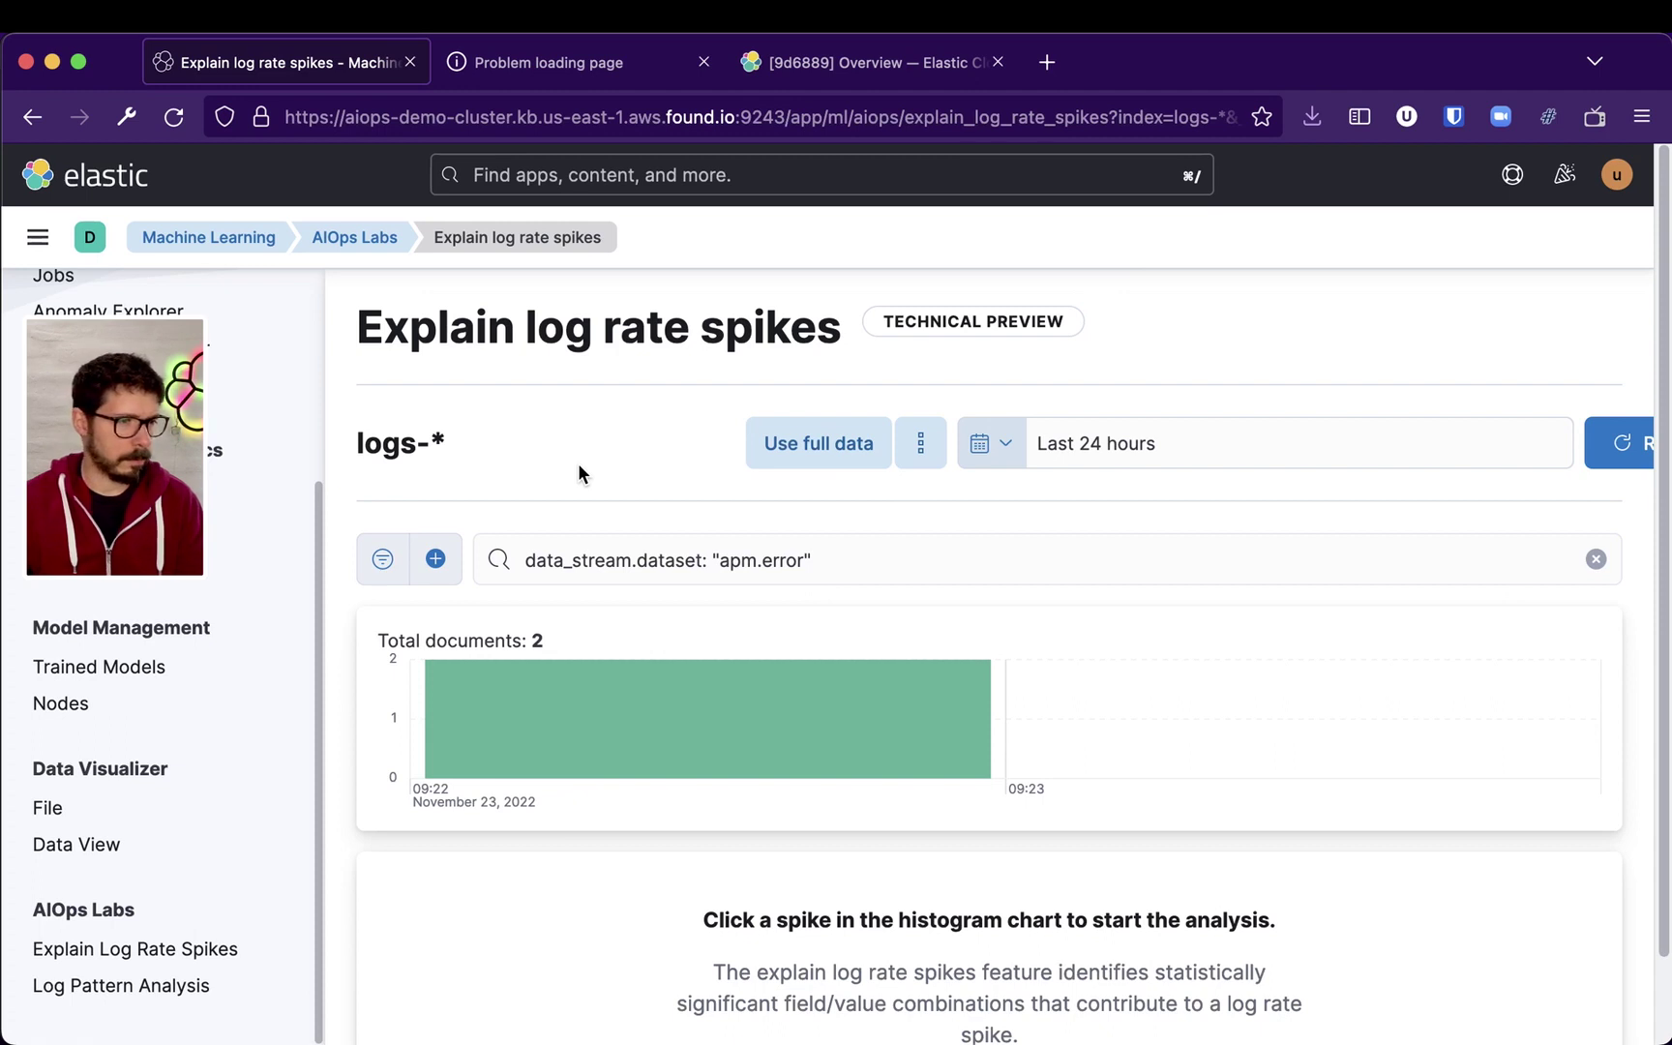
left_click(888, 551)
left_click(1617, 443)
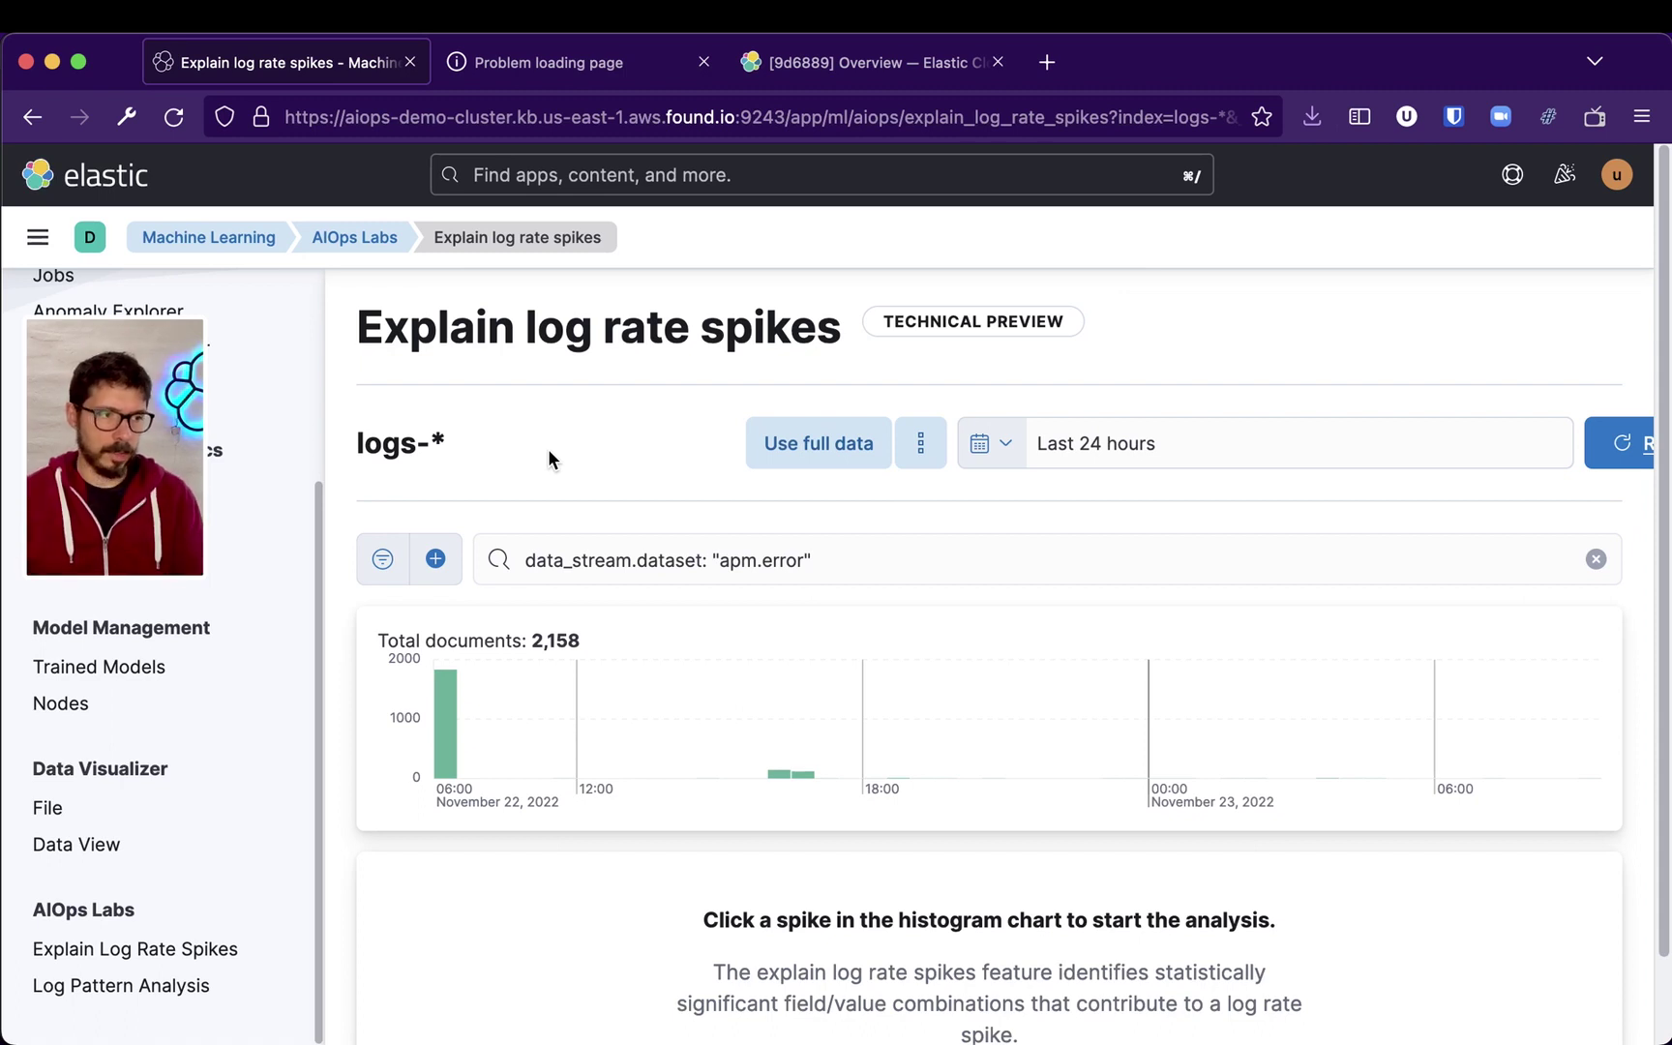
mouse_move(445, 711)
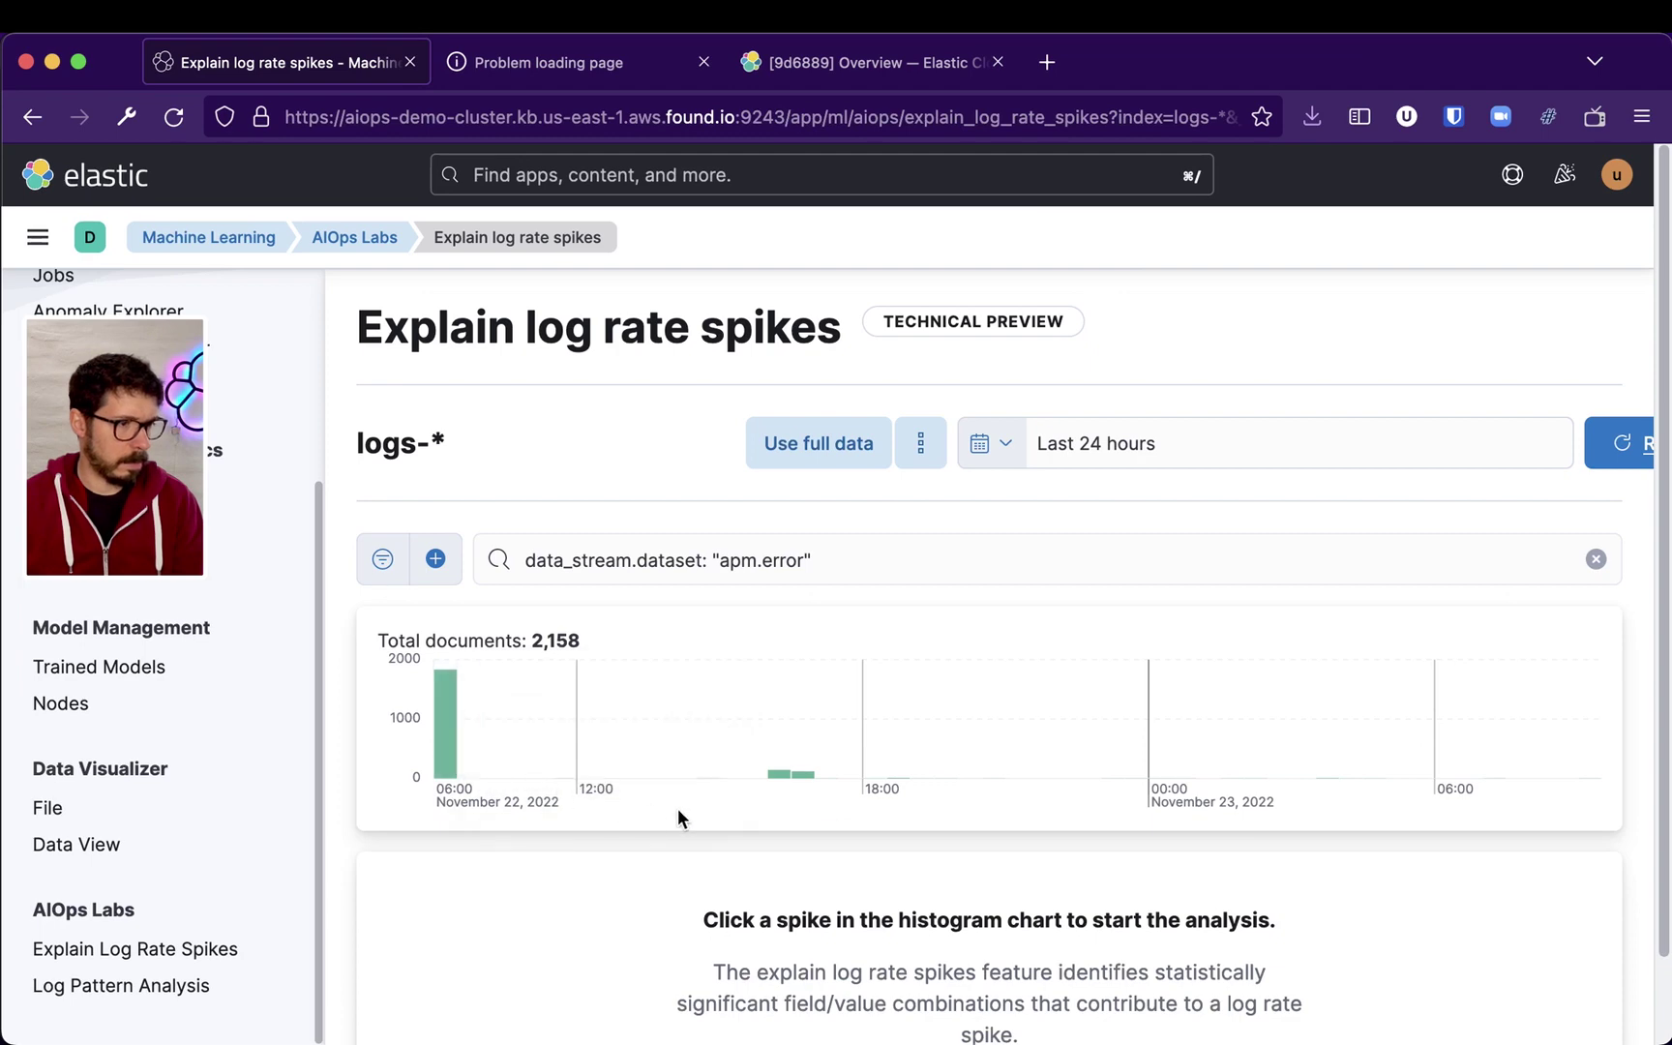
Step: Change the quick-select range from 24 to 48 hours, apply it, and refresh the chart
left_click(1007, 460)
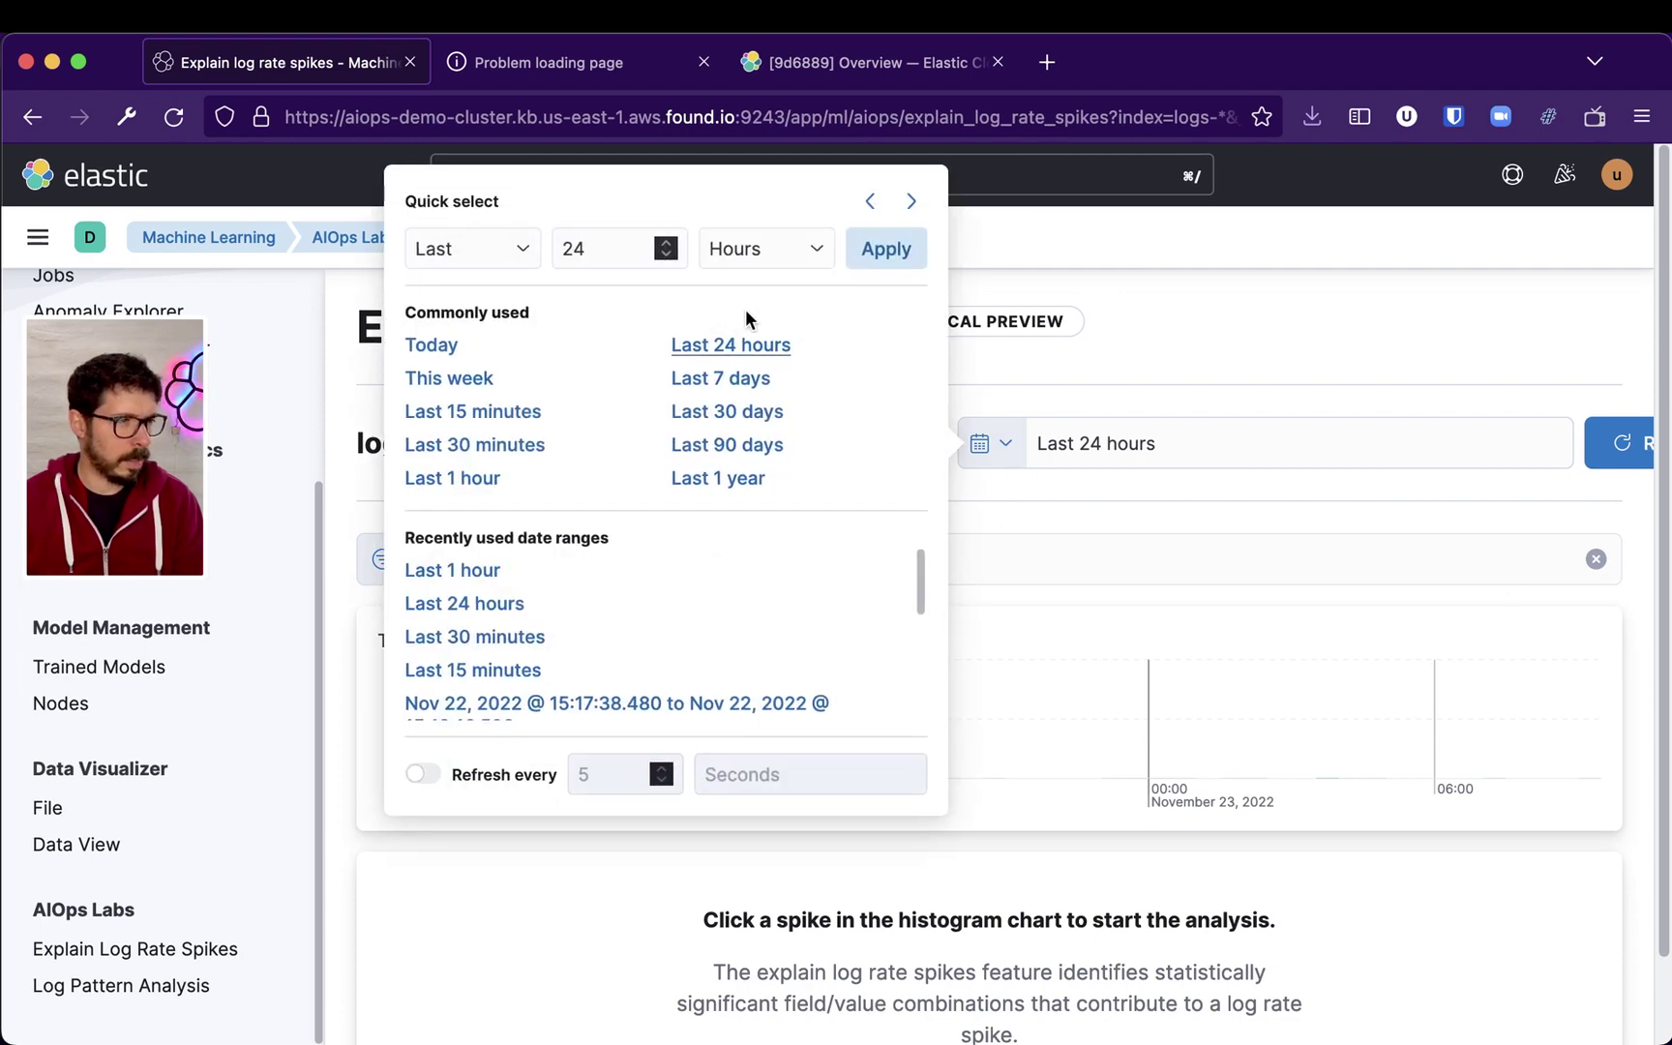
left_click(602, 254)
key("BackSpace")
key("BackSpace")
type("48")
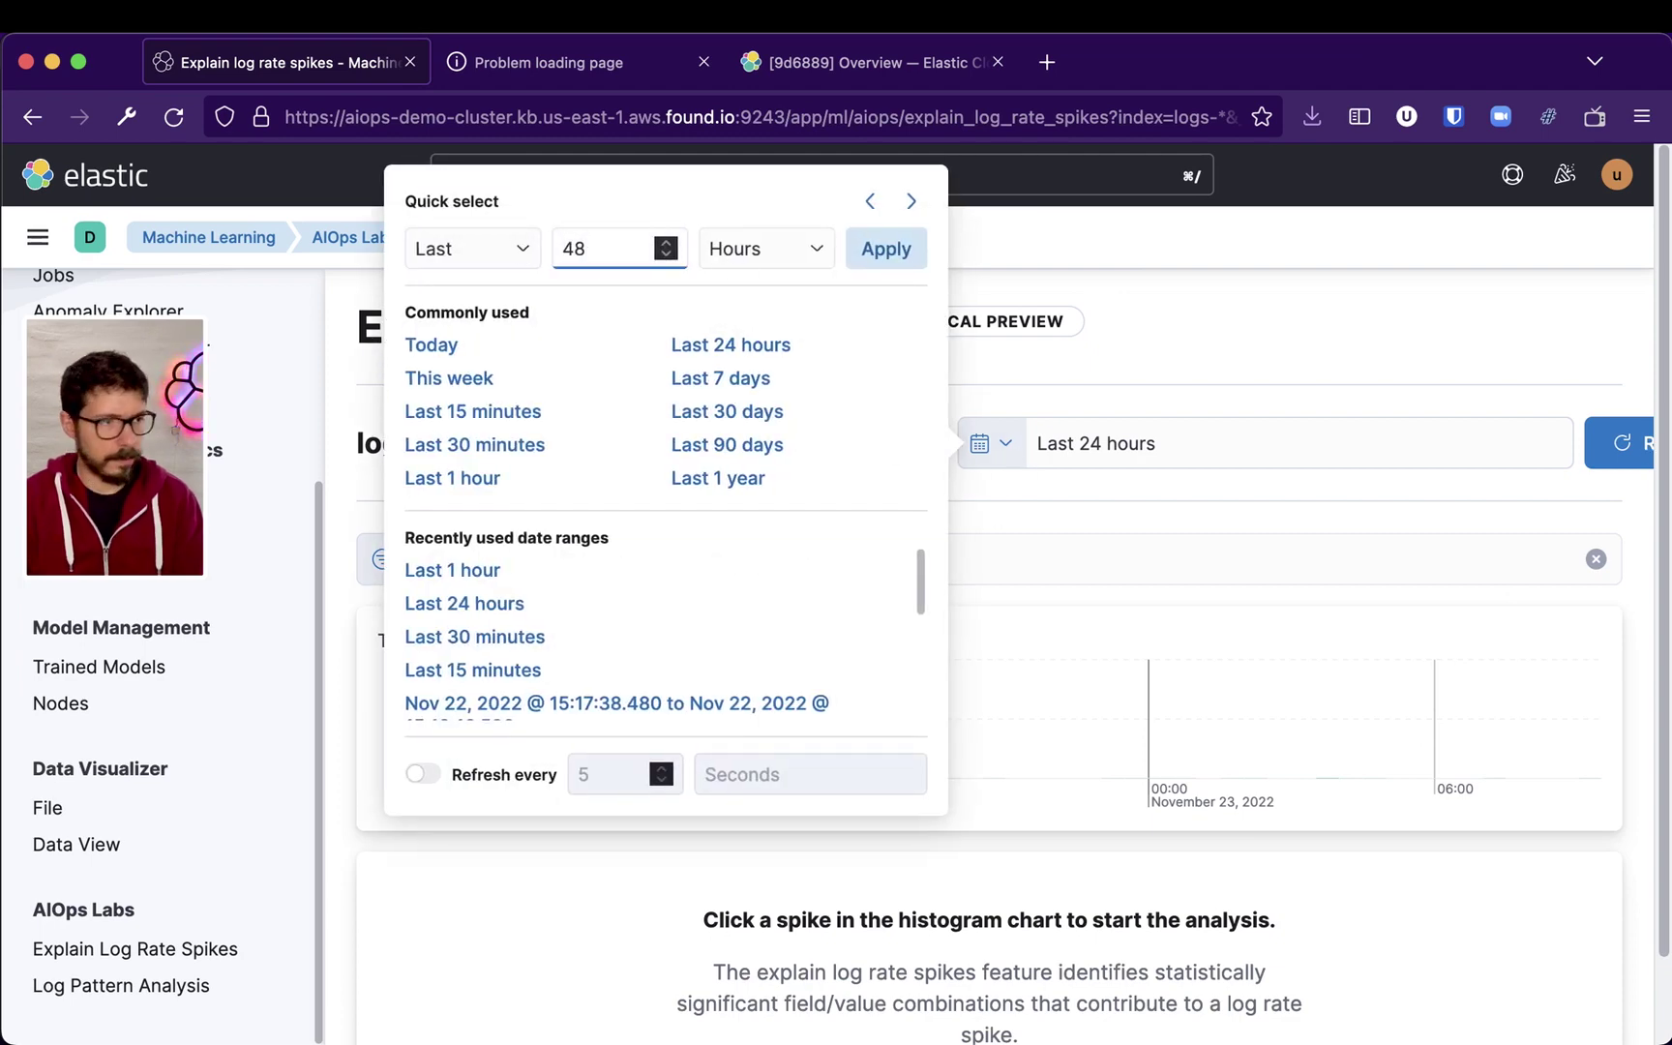
key("Return")
left_click(886, 252)
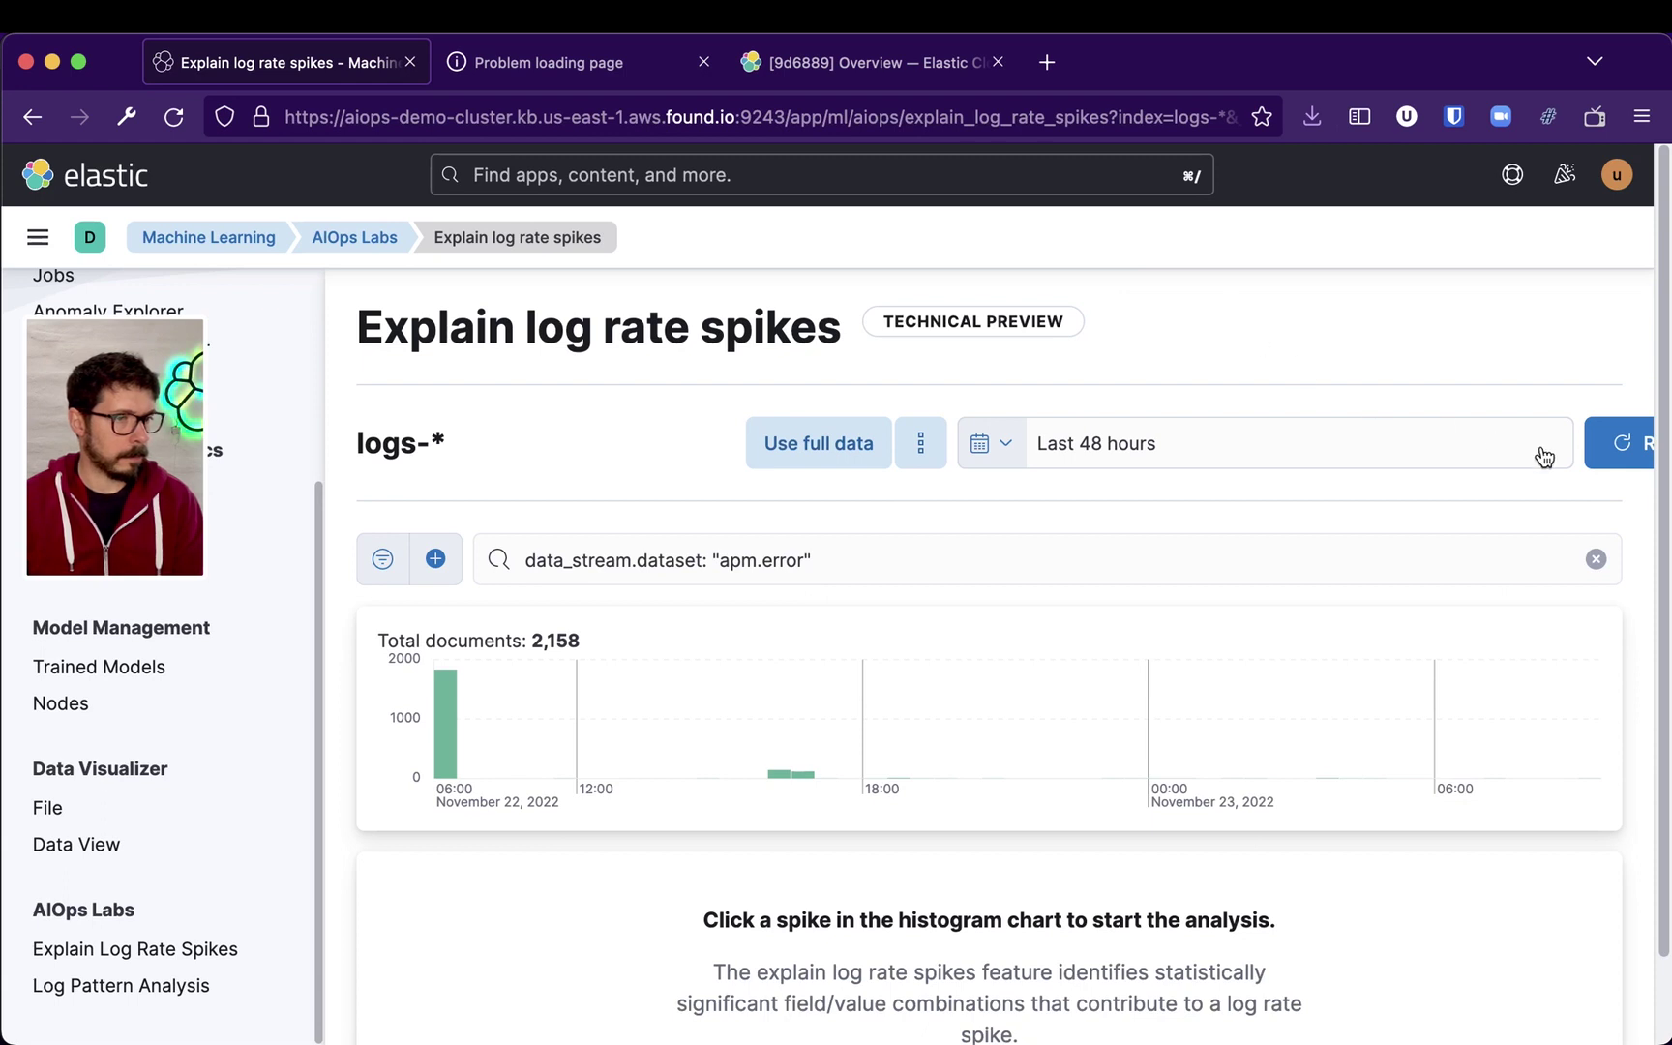
left_click(1610, 443)
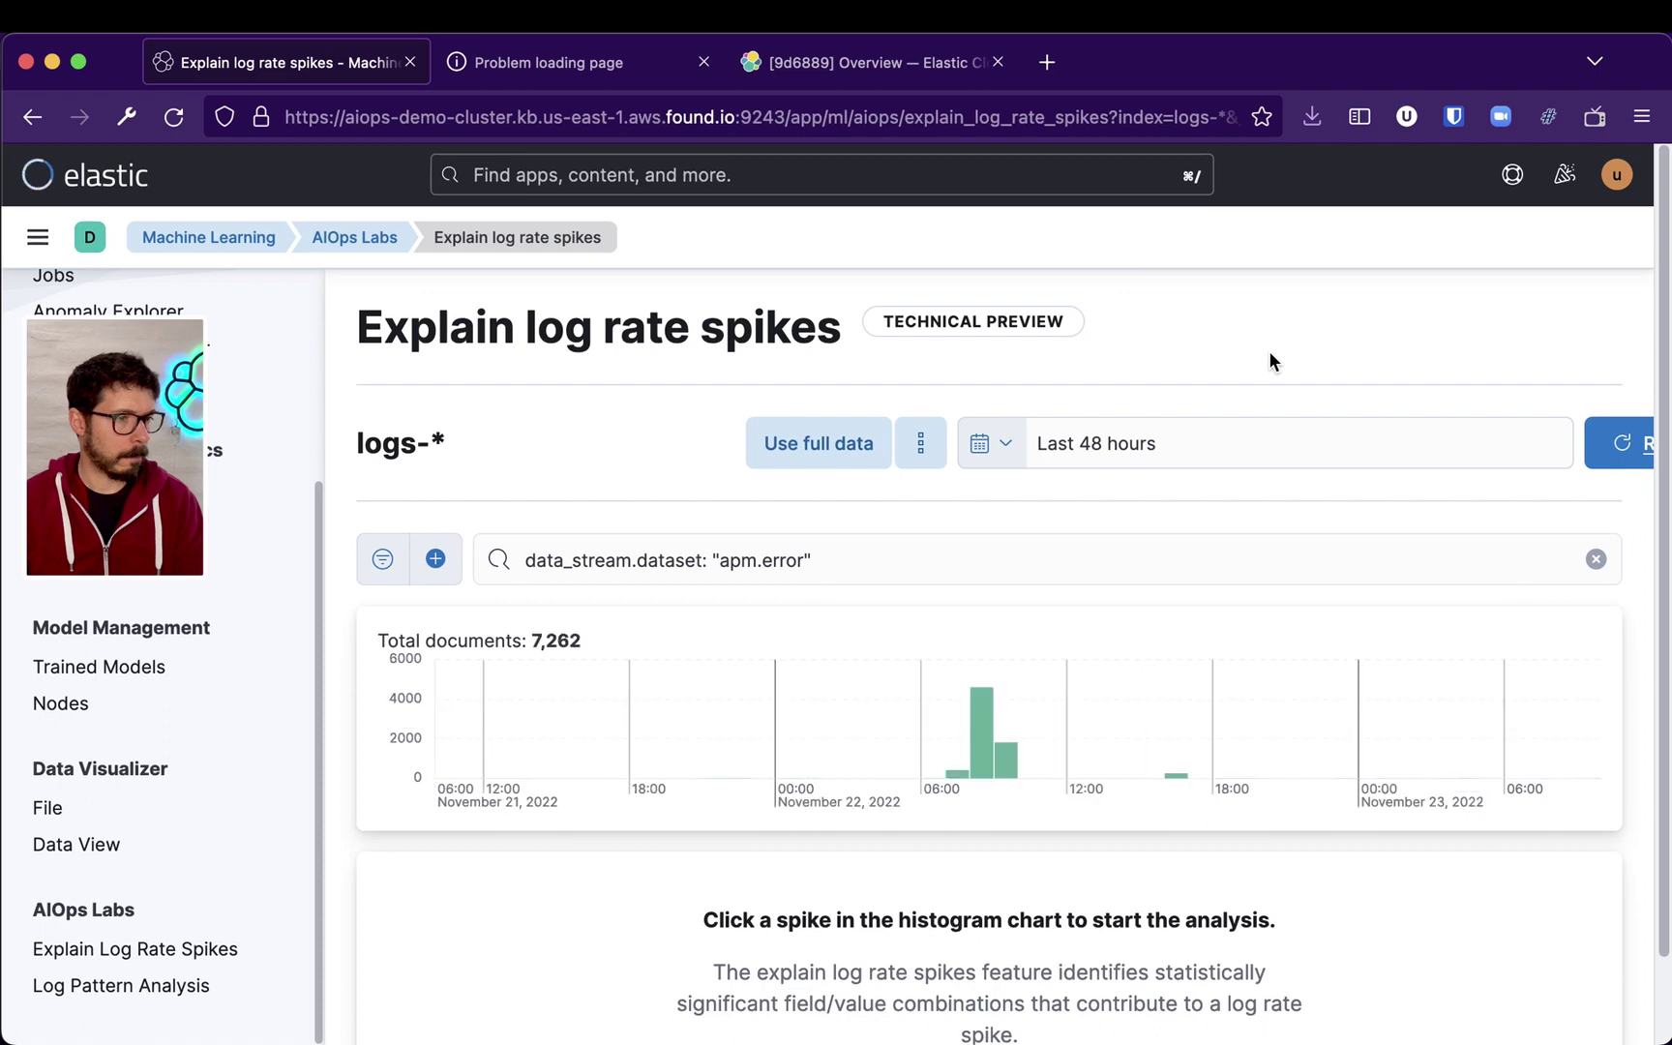
Step: Select the Nov 22 08:00 spike and fit the deviation window onto the spike bars
left_click(983, 721)
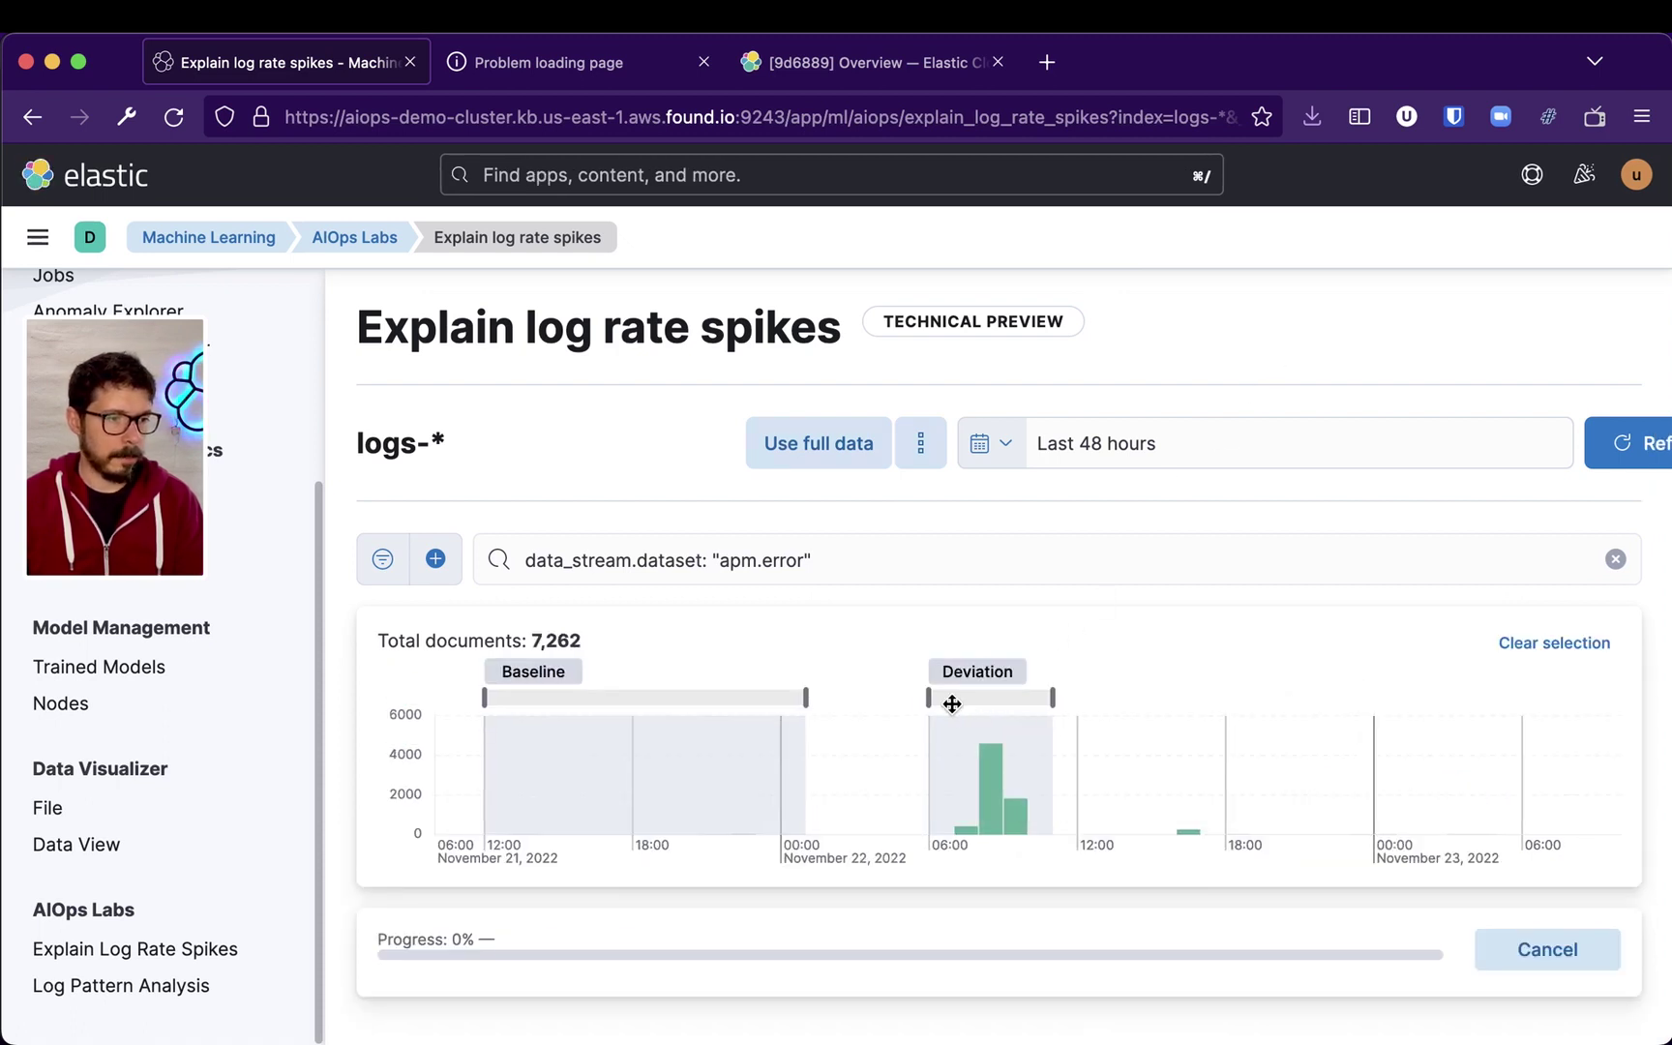
left_click_drag(929, 699, 971, 704)
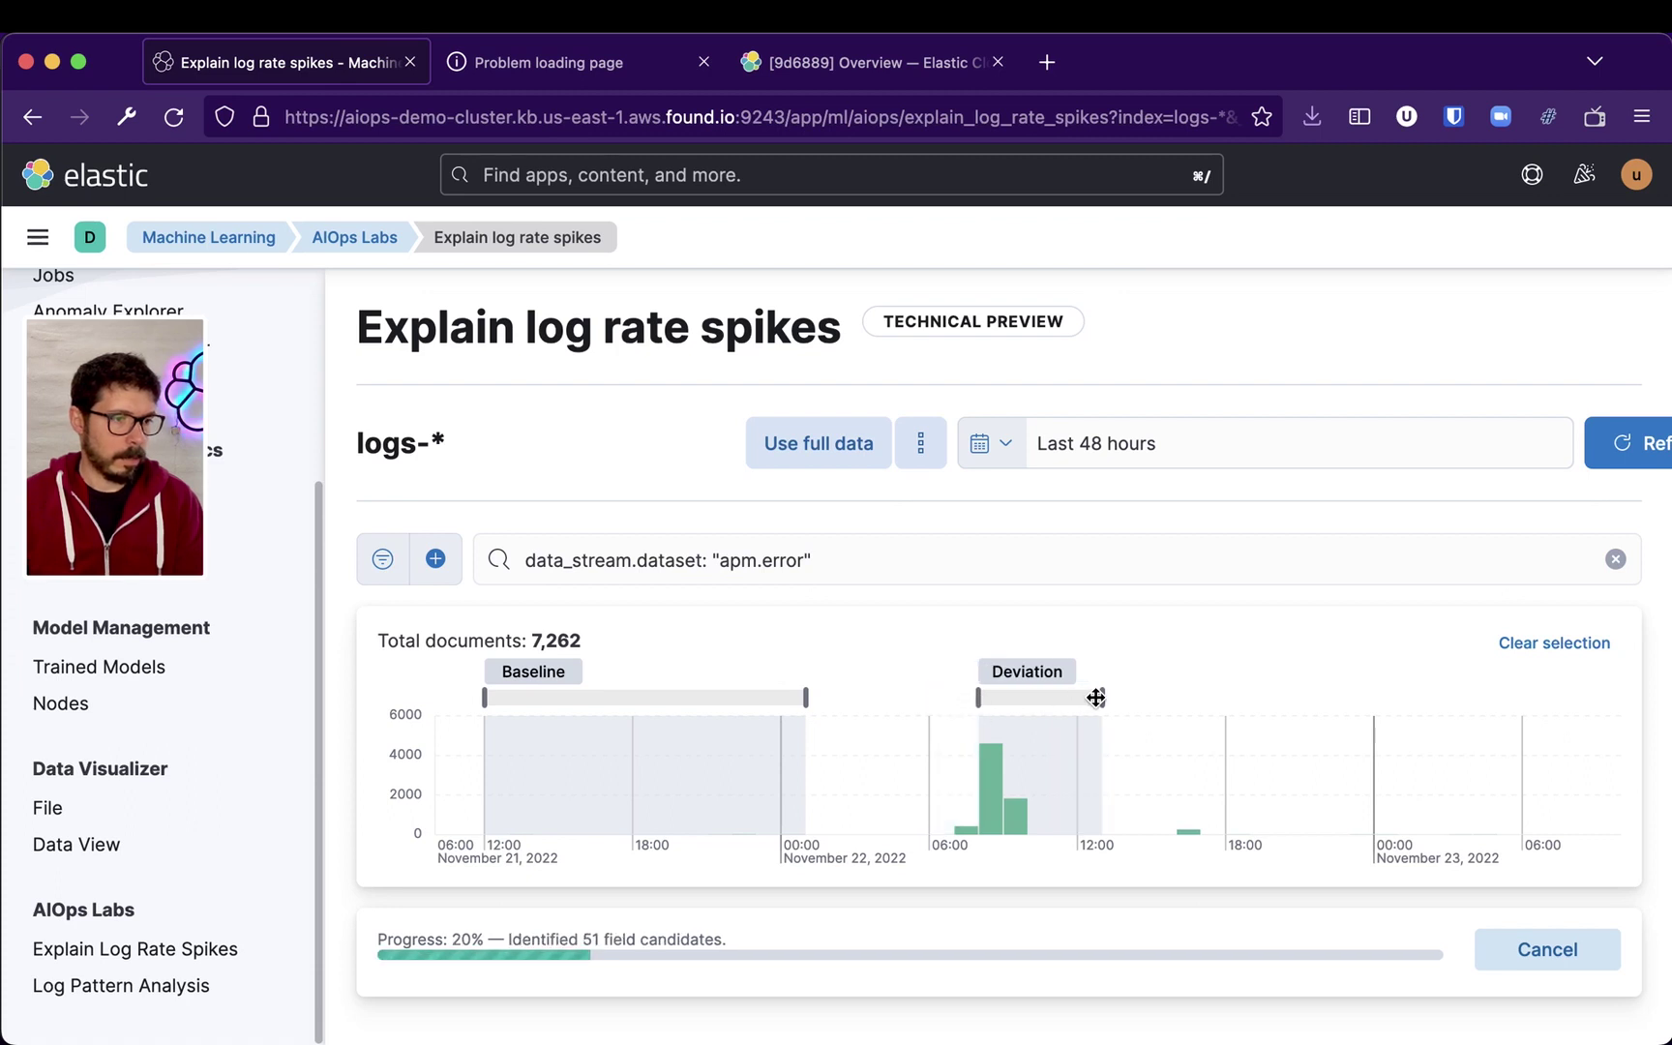
left_click_drag(1101, 697, 1013, 701)
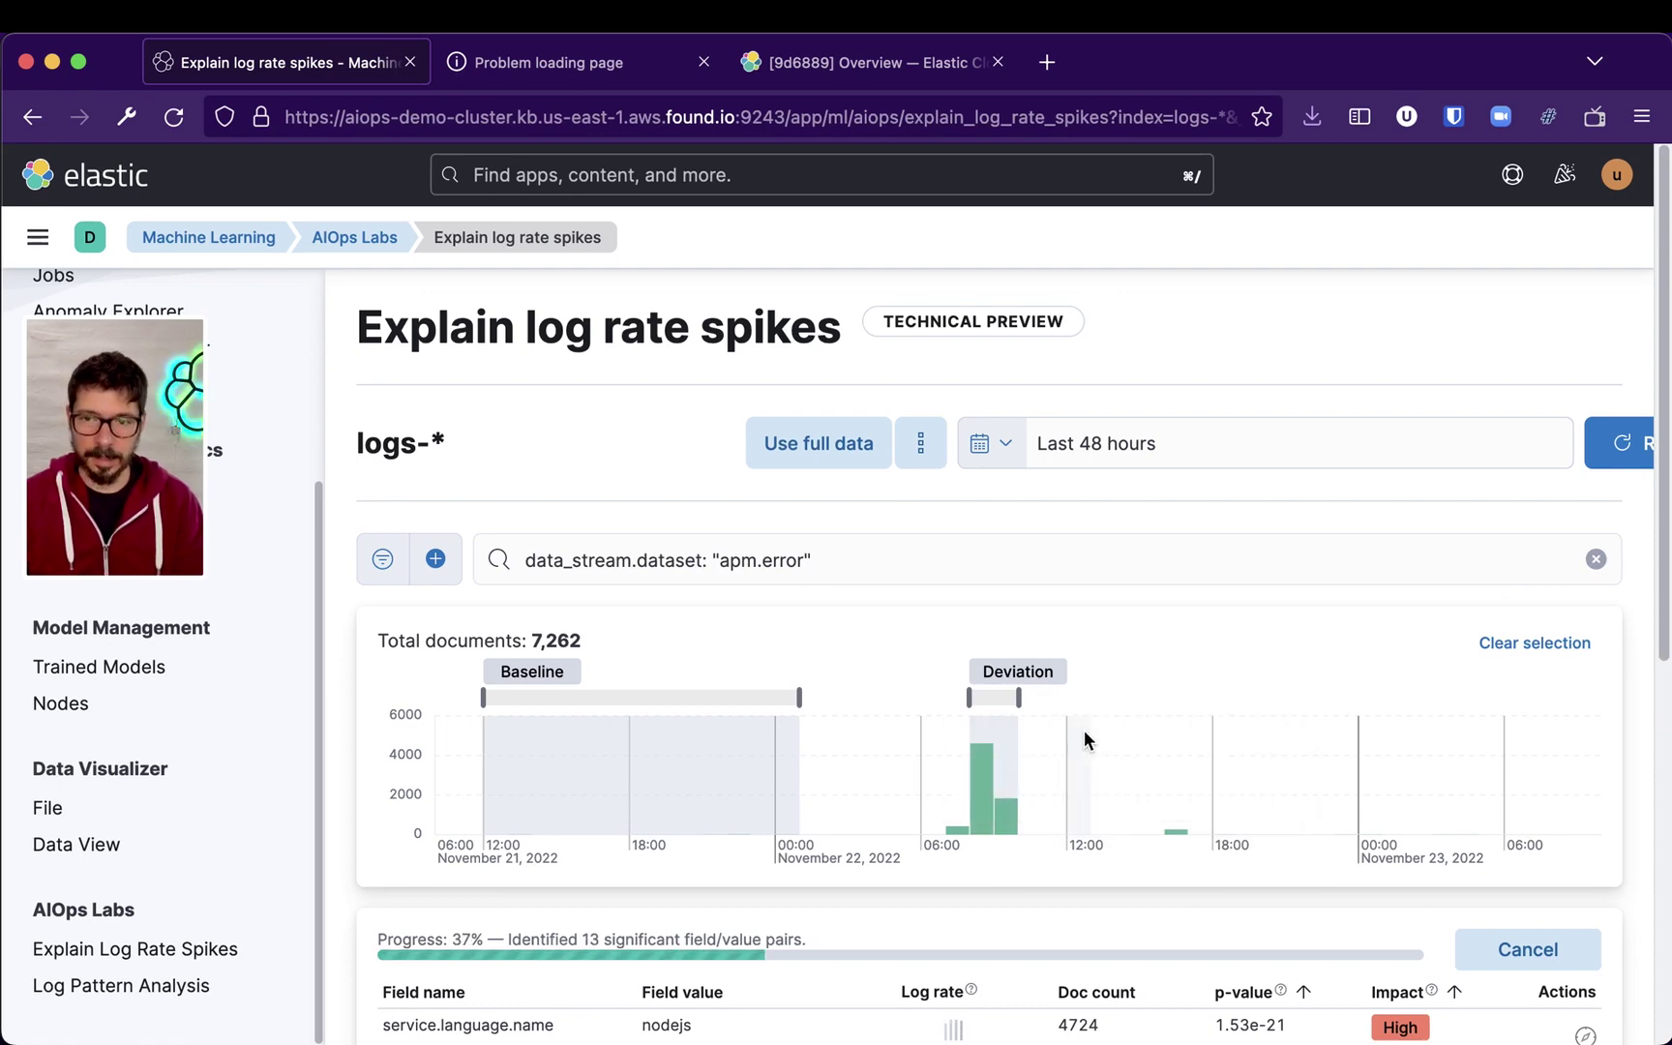
Step: Review the significant field/value pairs found, such as service.name frontend in 4724 documents
scroll(1174, 636, "down", 3)
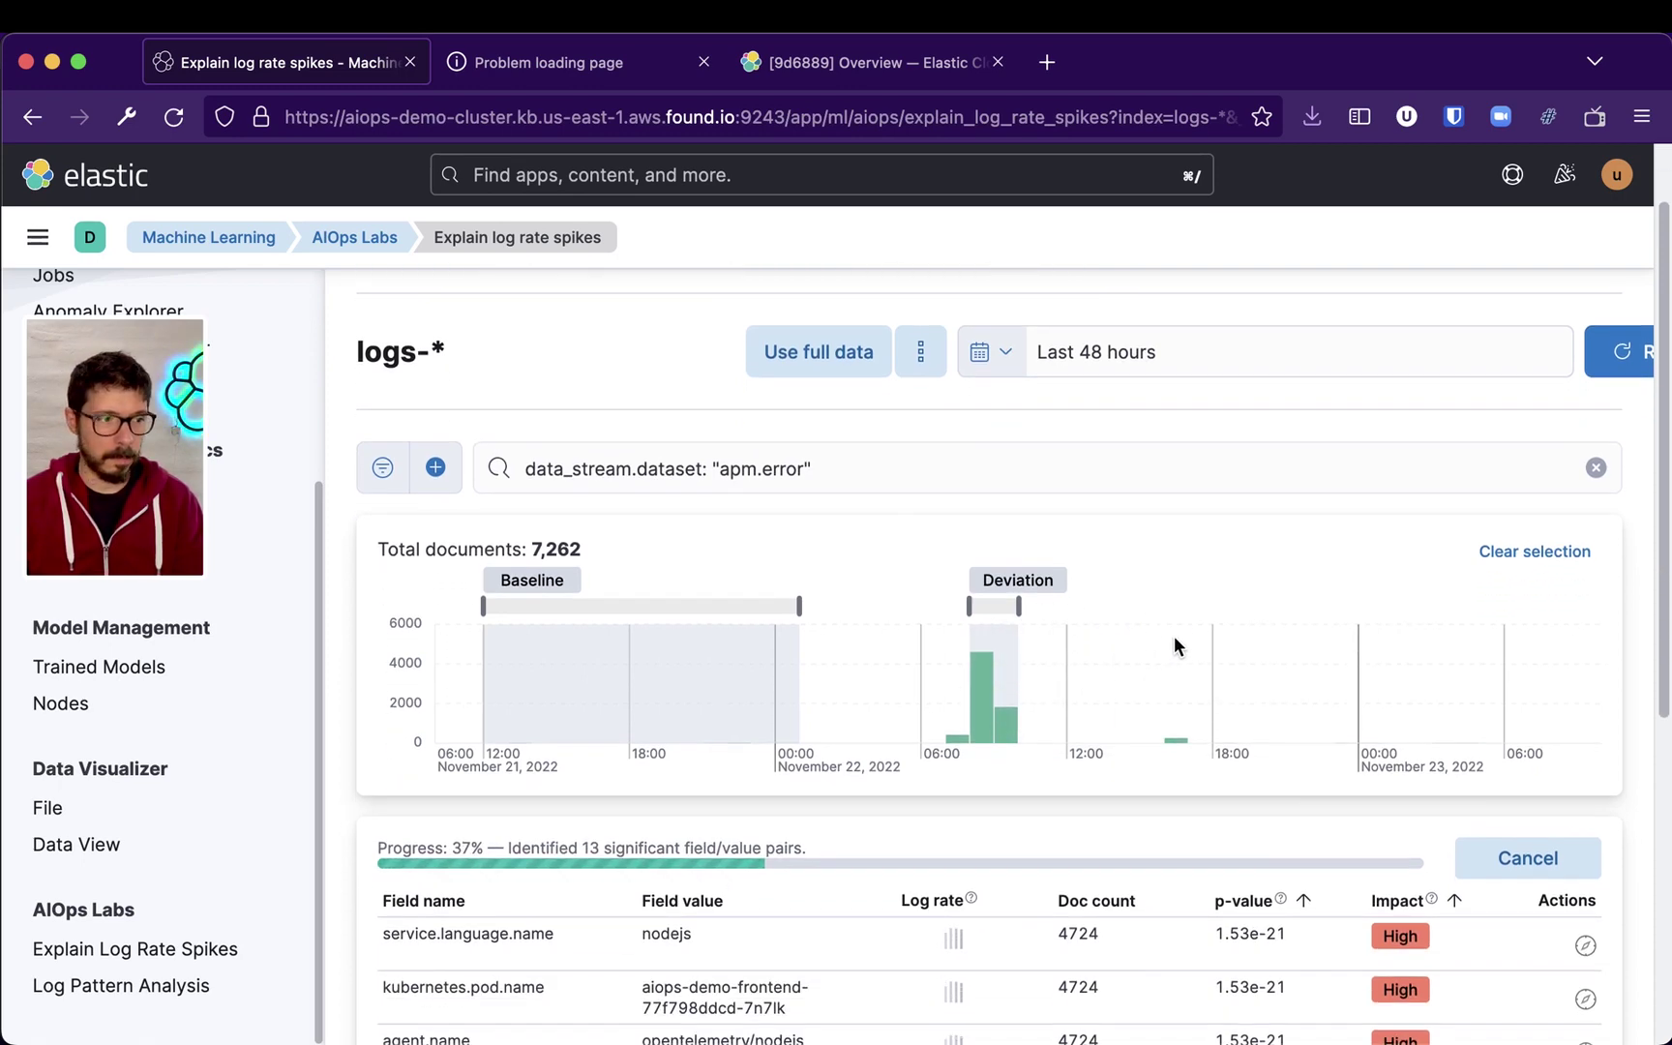
scroll(1133, 698, "down", 3)
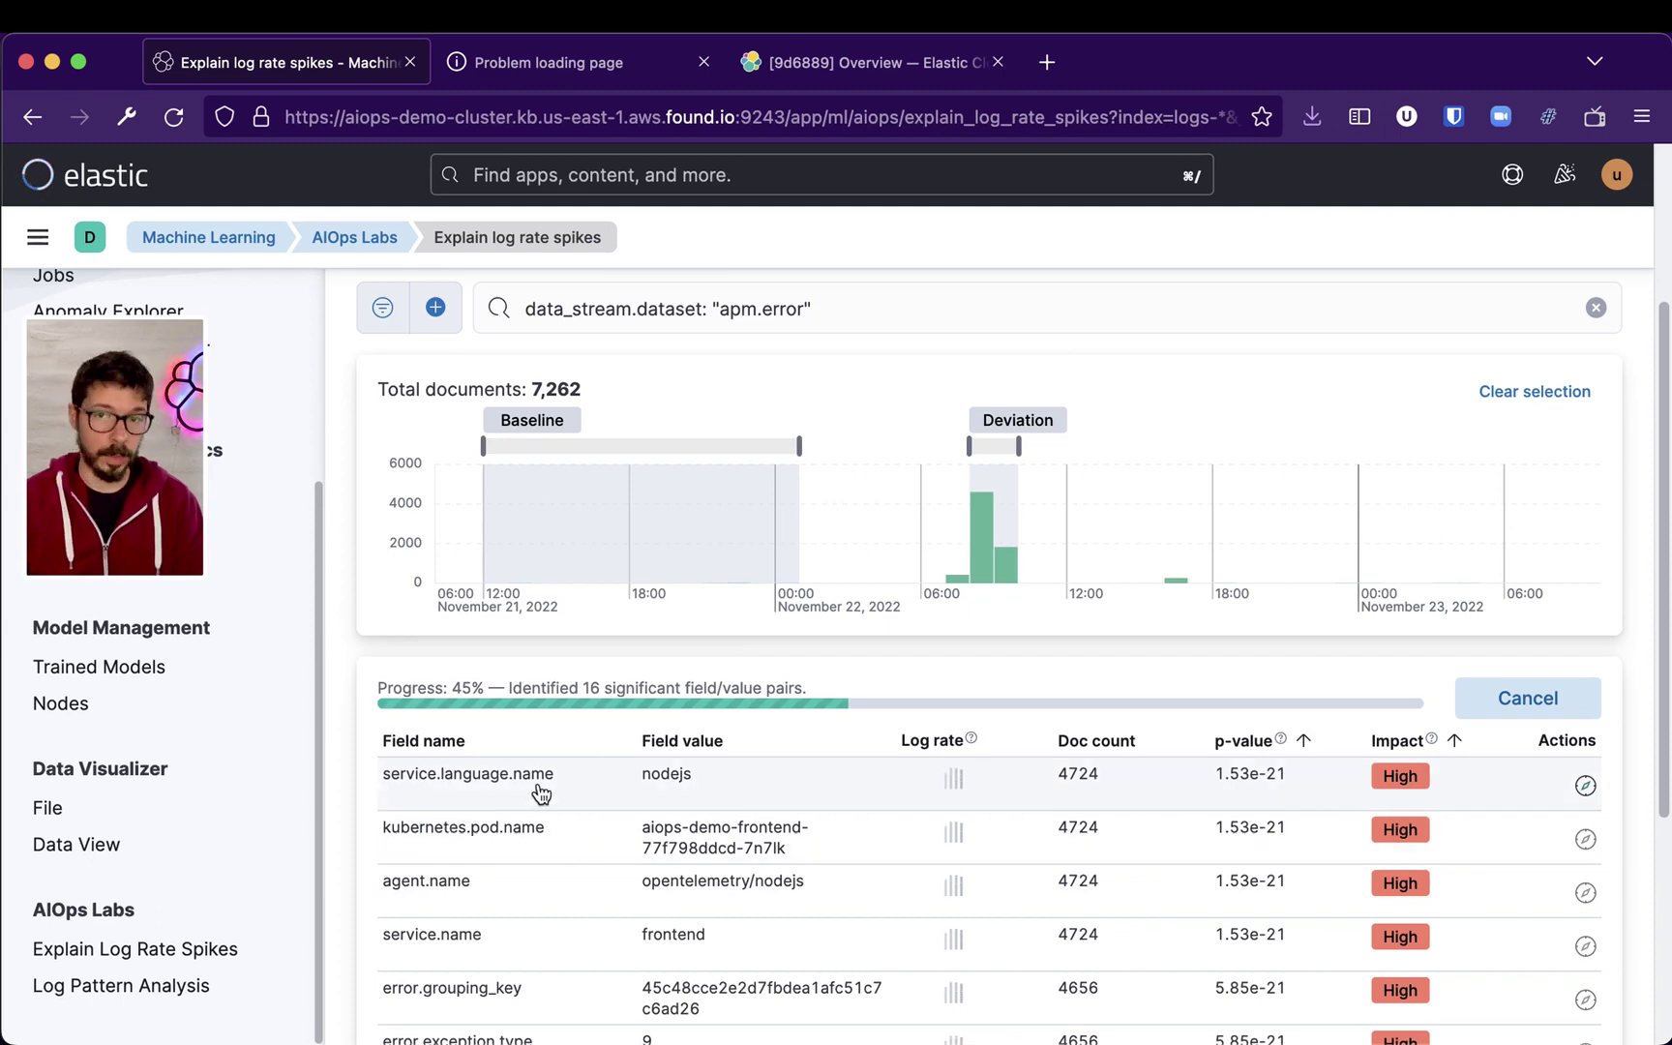
scroll(488, 786, "down", 1)
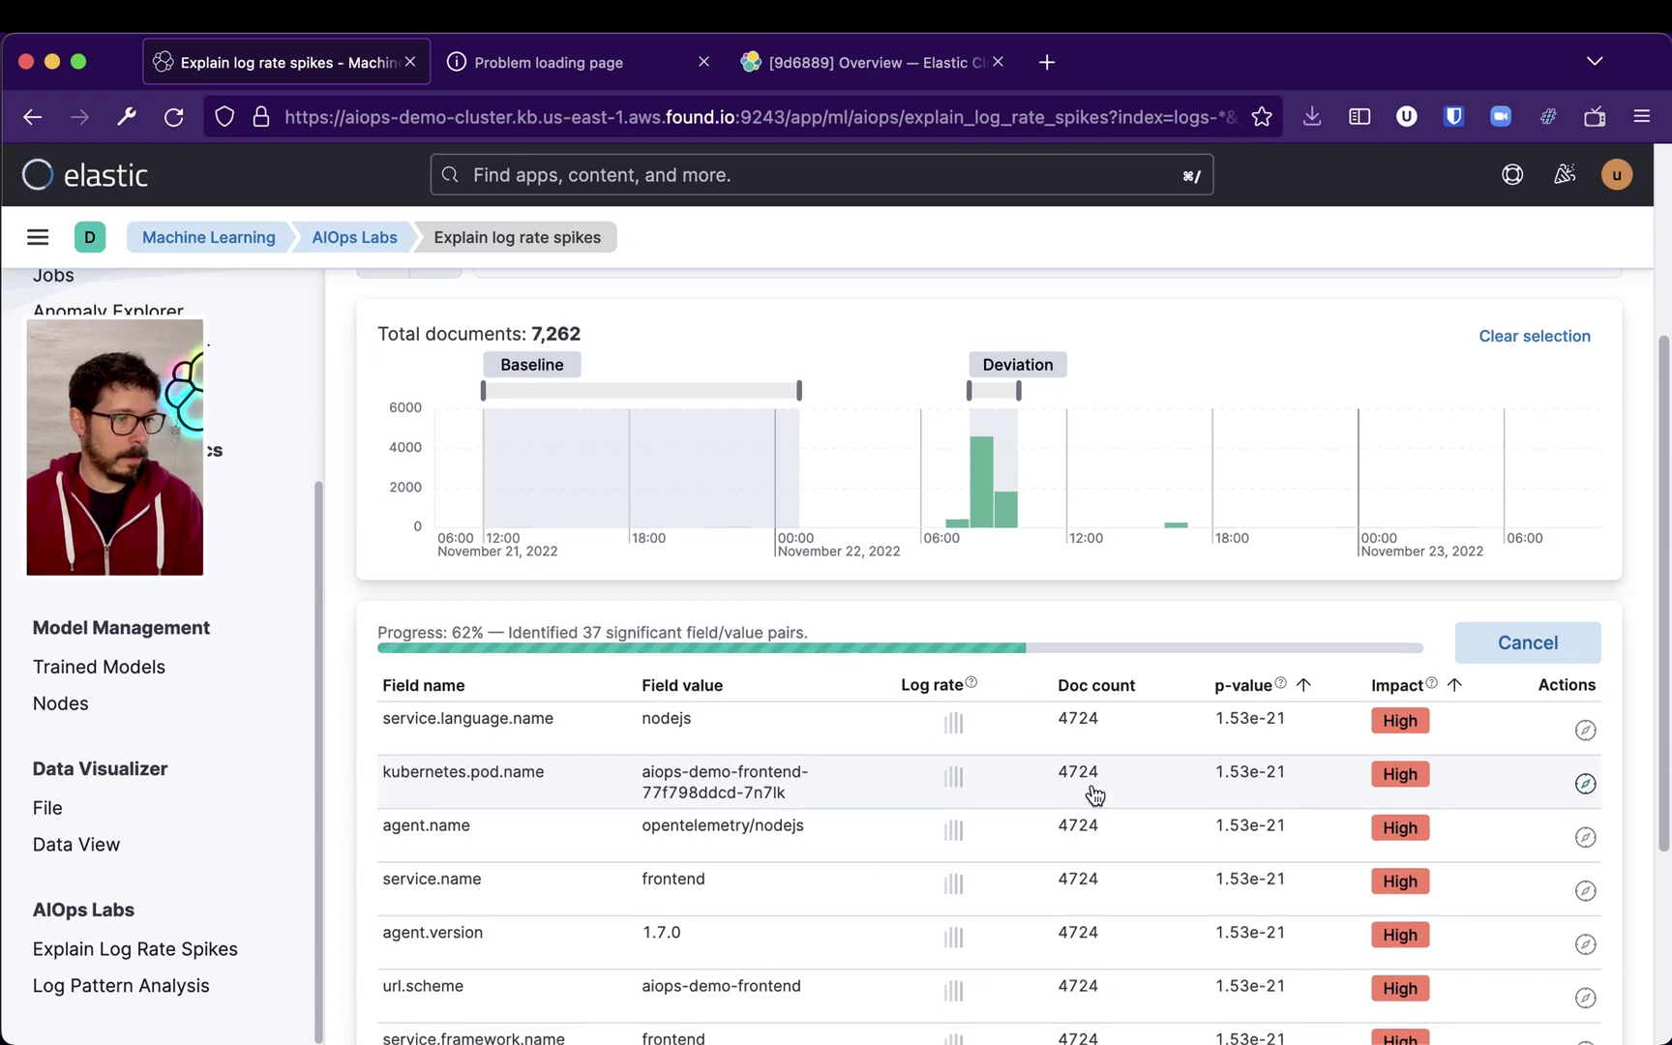
scroll(1088, 793, "down", 4)
scroll(1180, 594, "up", 4)
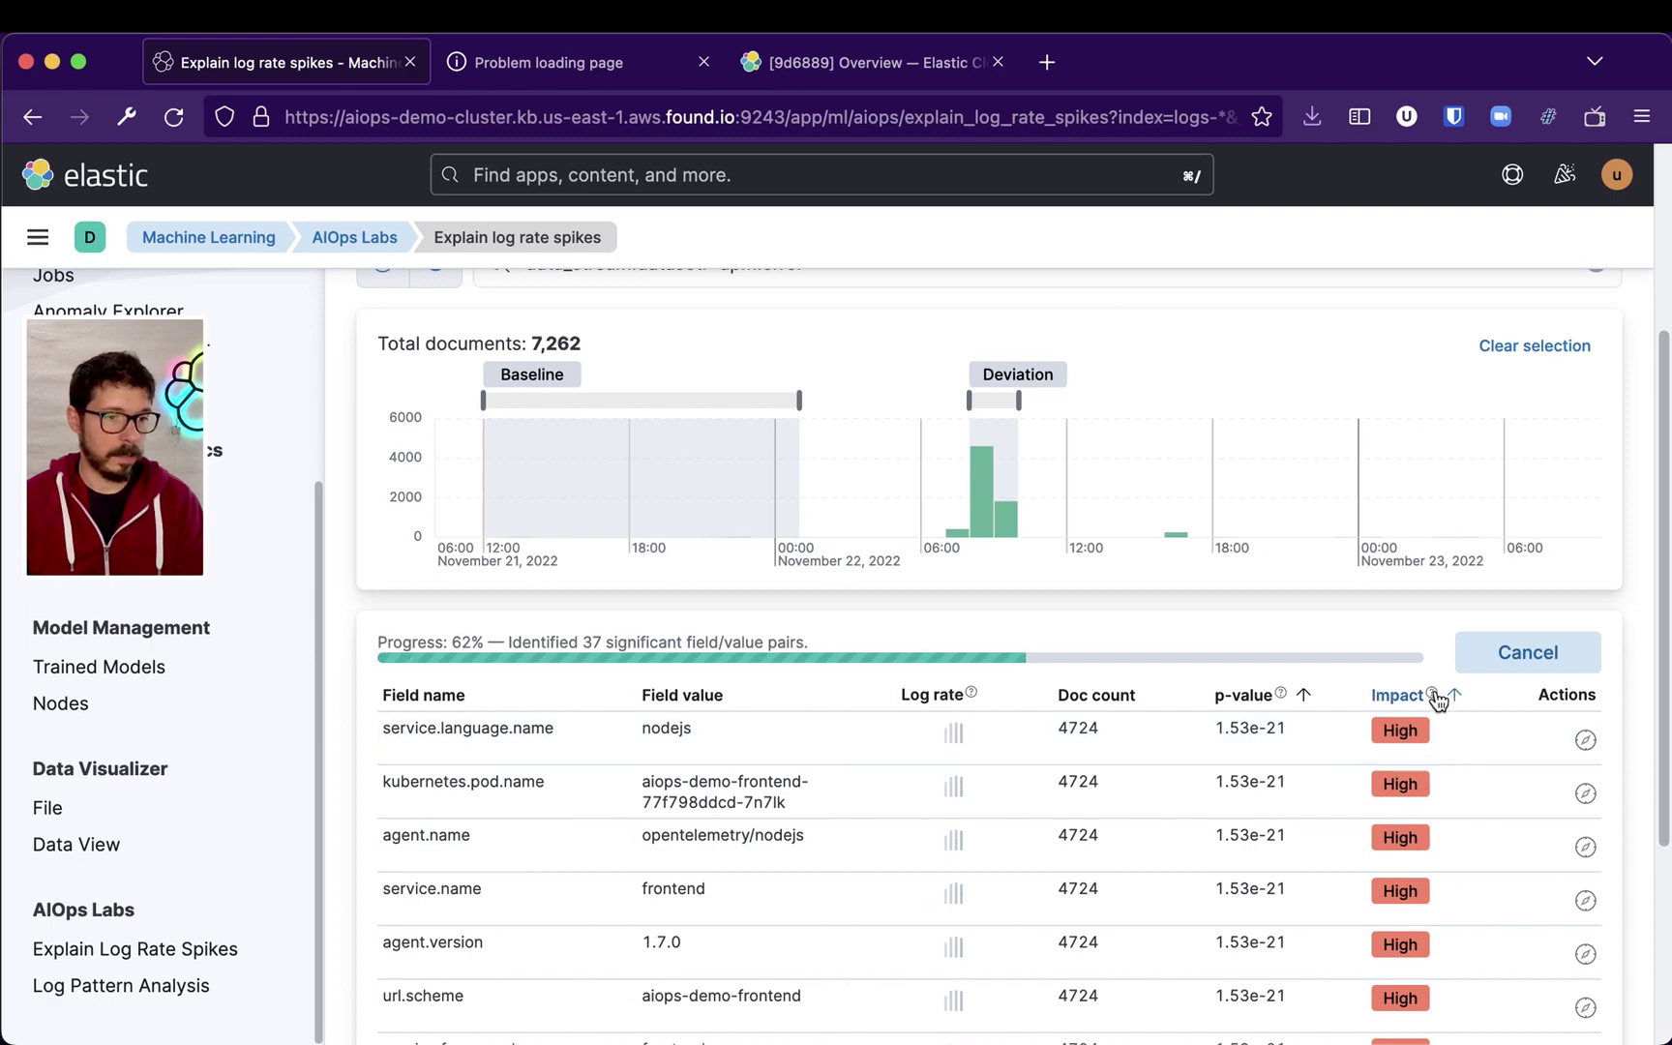
mouse_move(1433, 694)
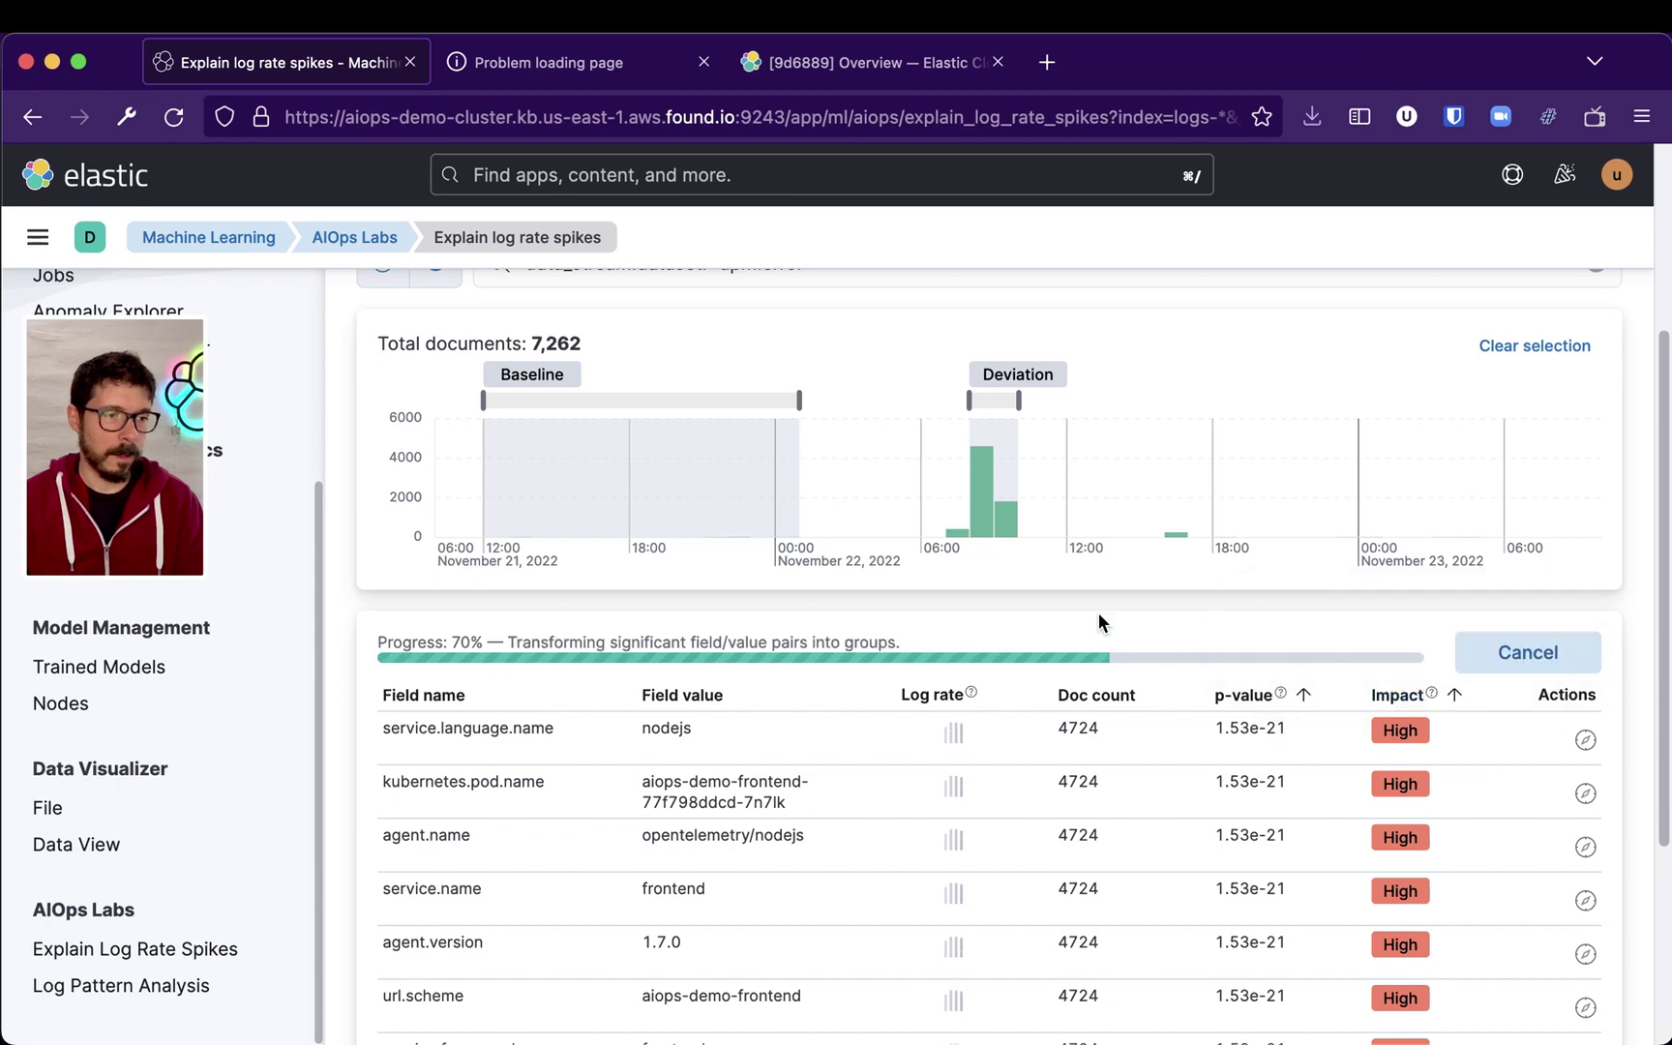
mouse_move(1433, 784)
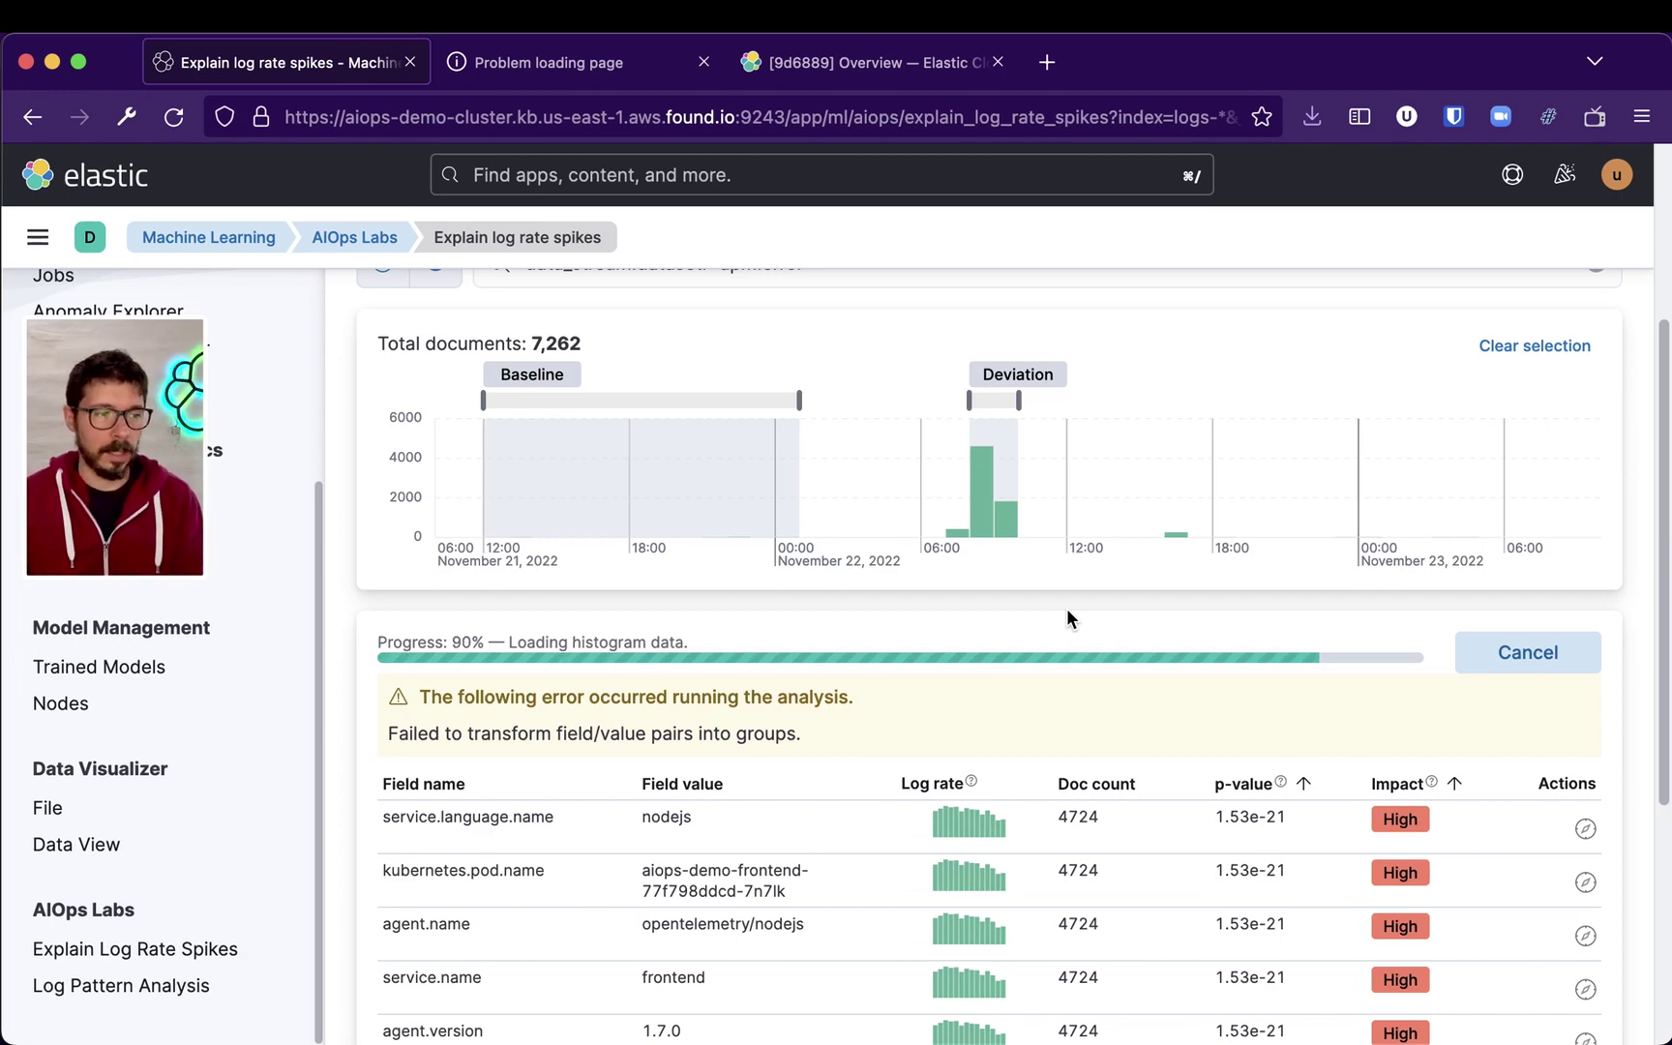
scroll(1068, 617, "down", 1)
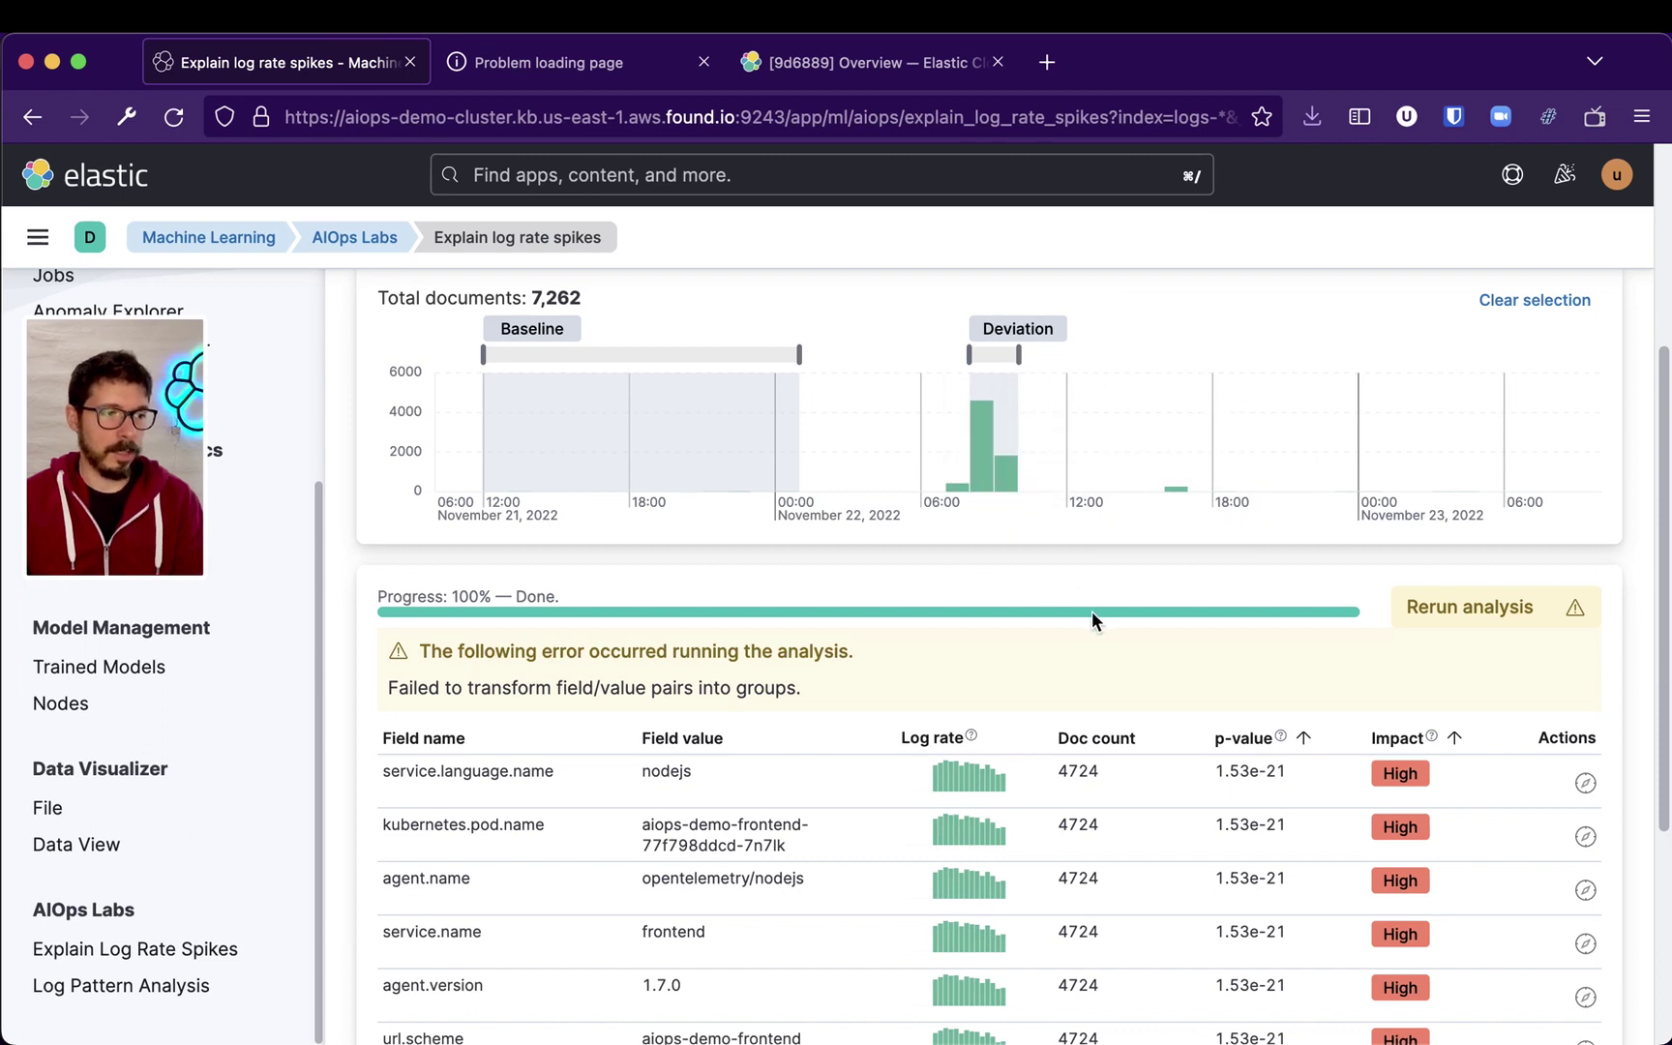
scroll(1049, 731, "down", 3)
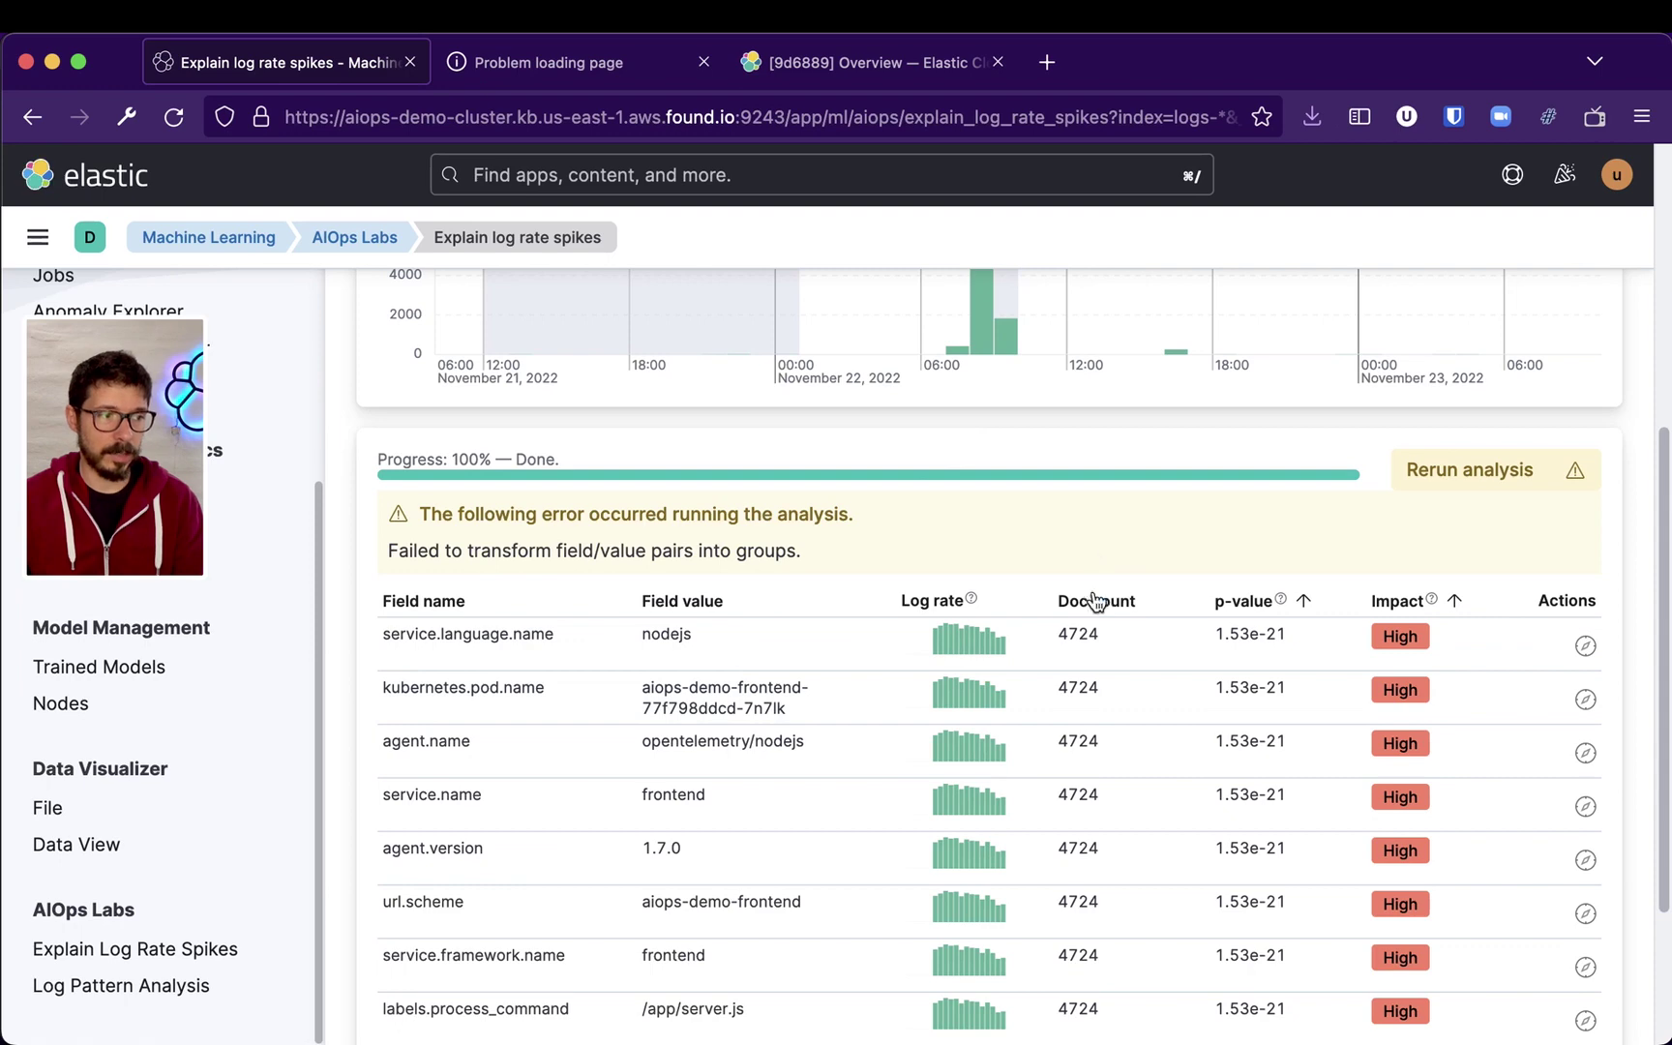
scroll(1056, 702, "up", 7)
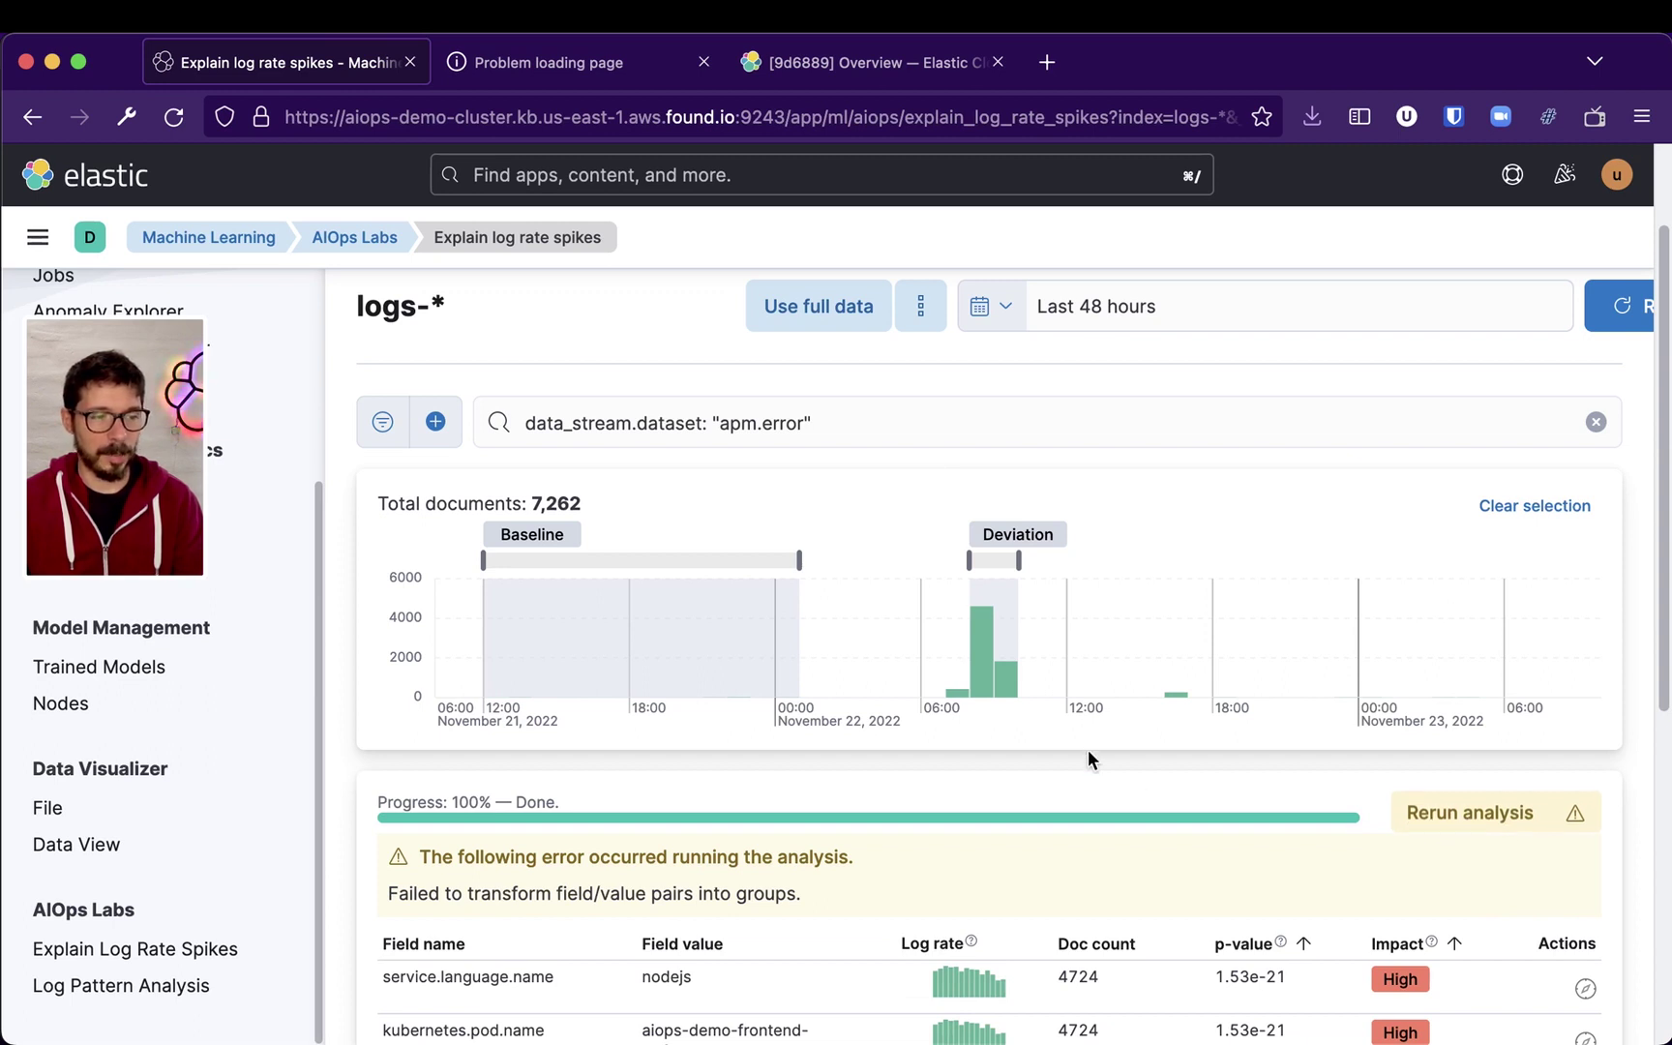
scroll(1088, 749, "down", 3)
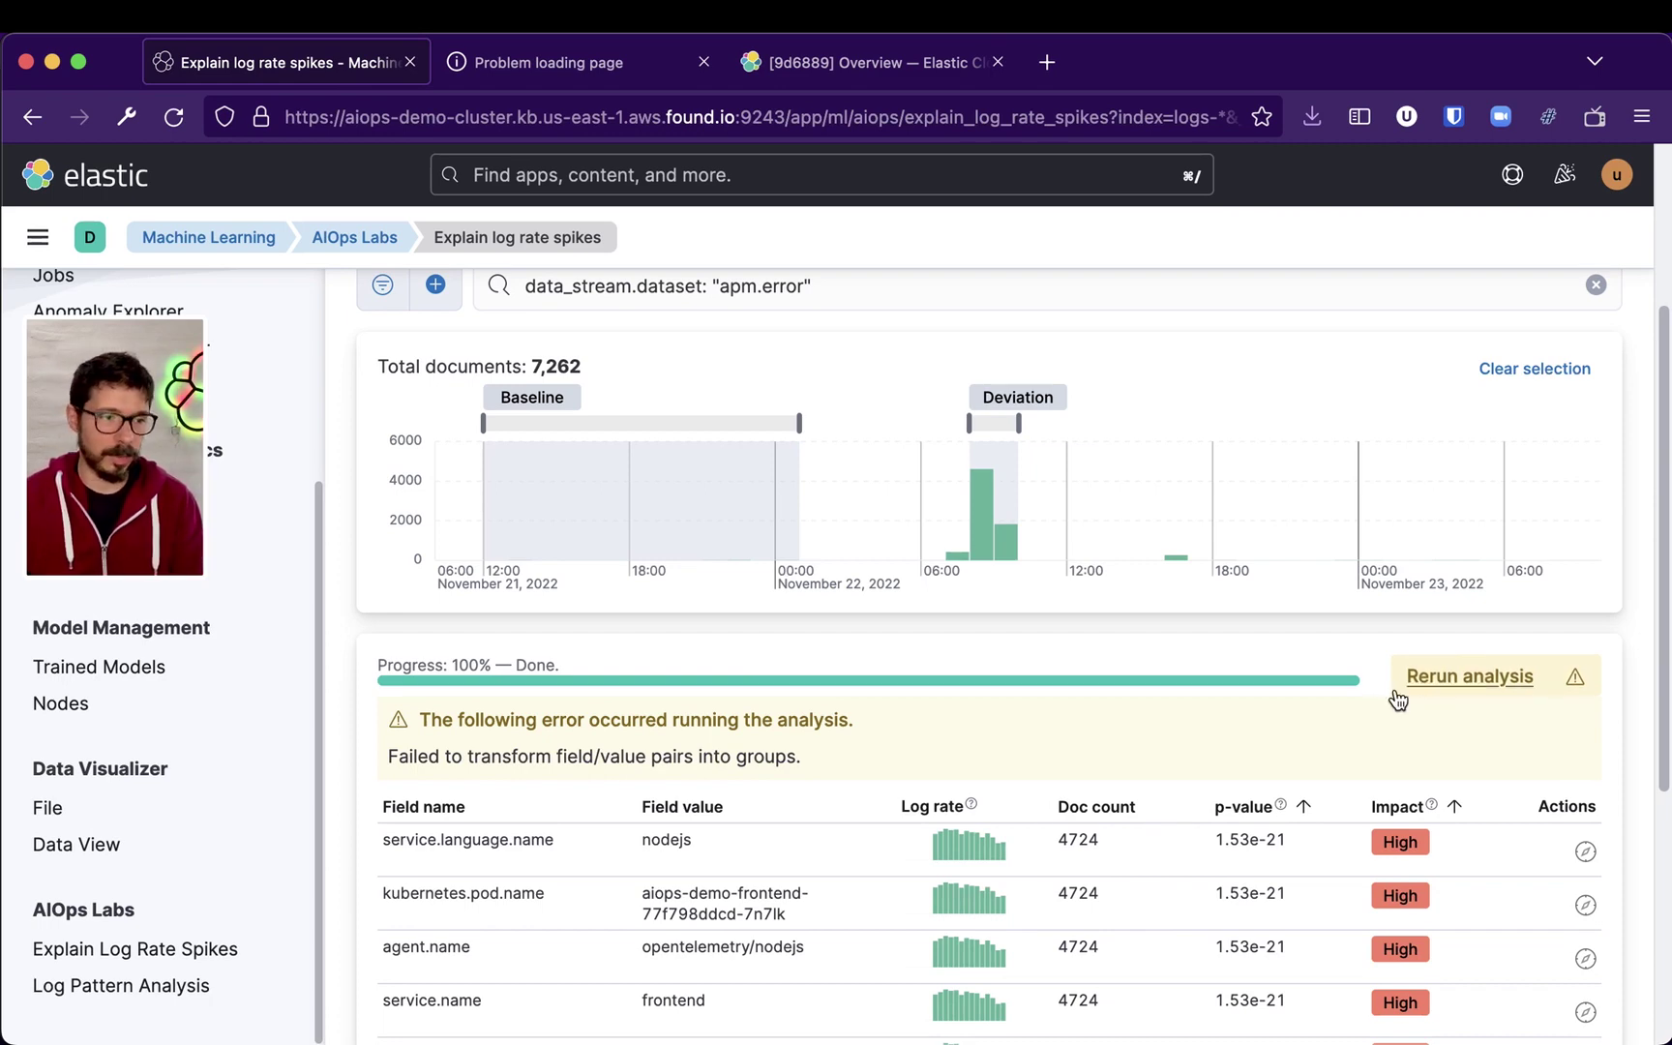
scroll(1044, 682, "down", 3)
scroll(1037, 682, "down", 5)
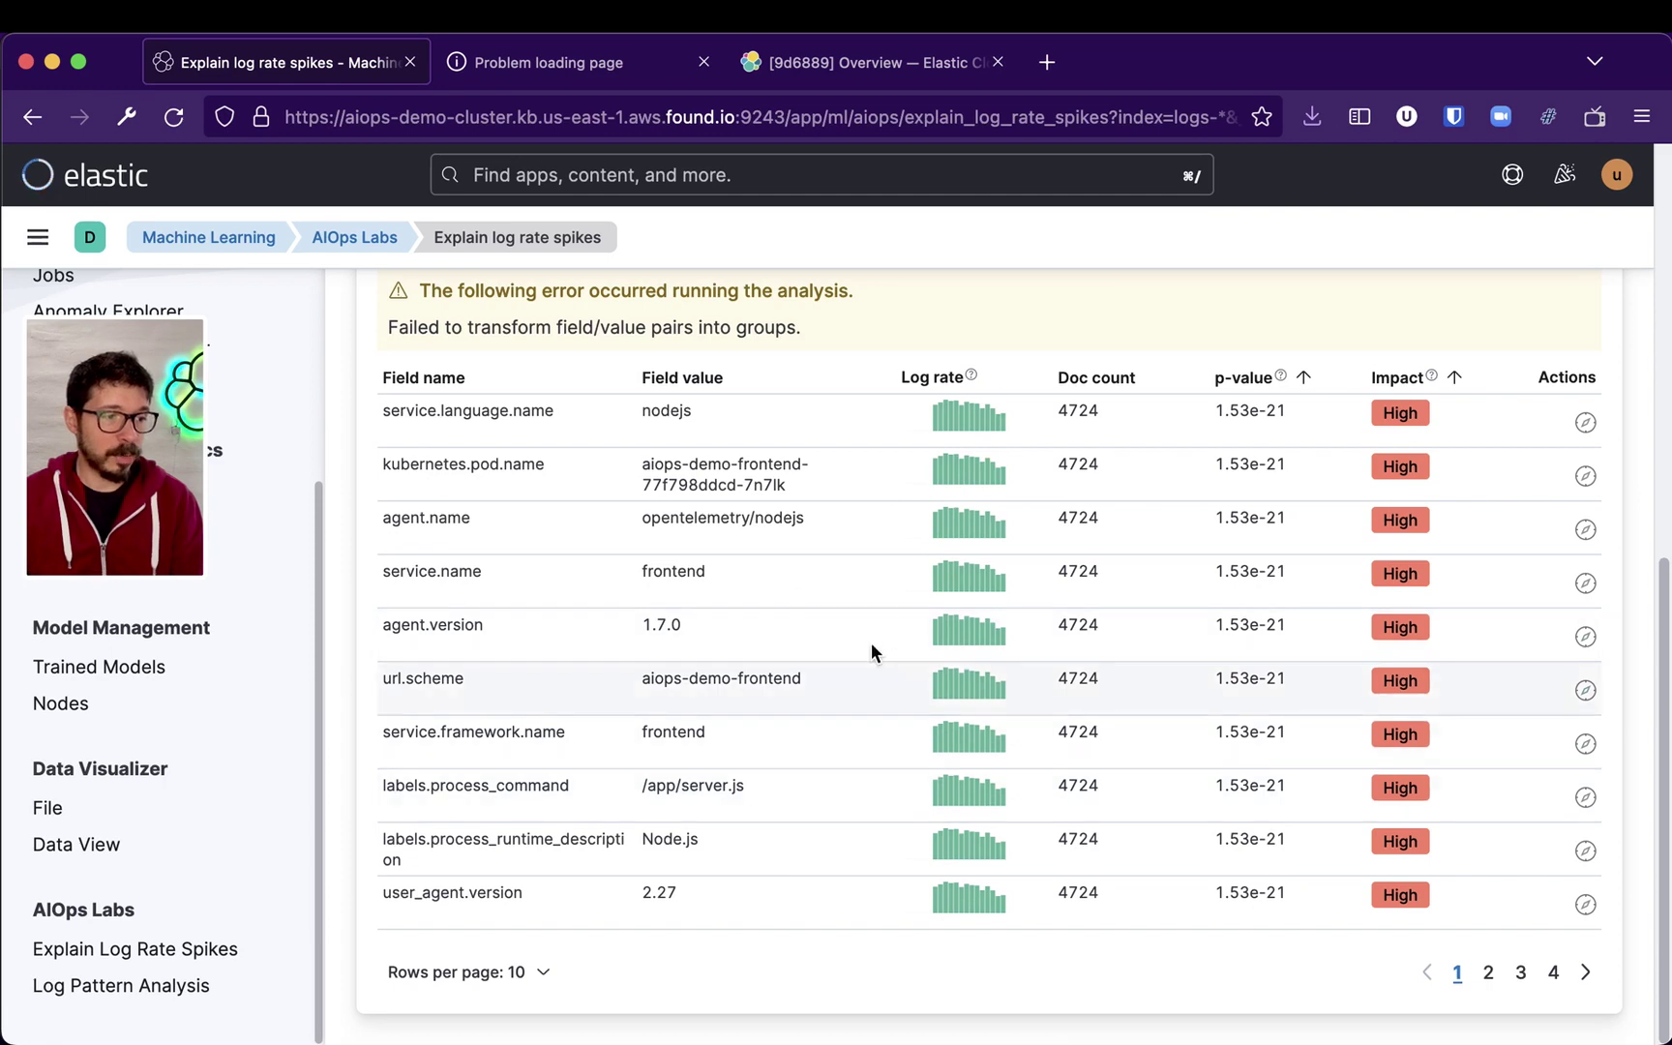
scroll(954, 678, "up", 6)
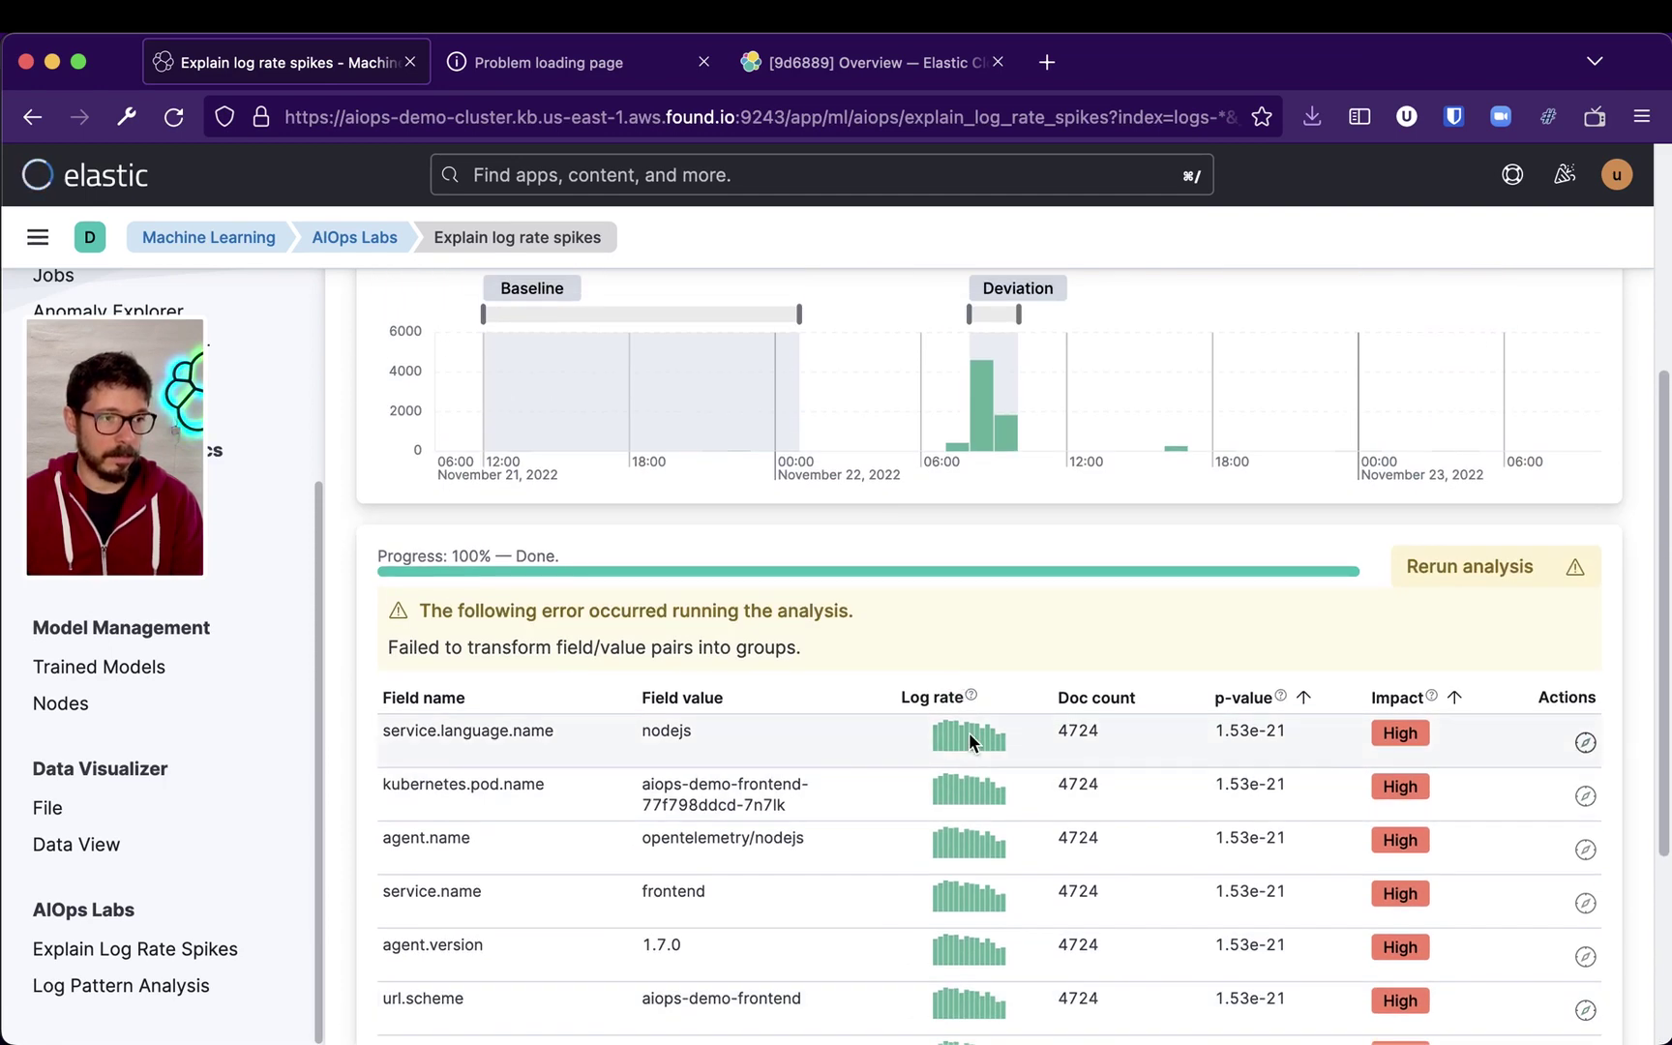
scroll(975, 728, "up", 7)
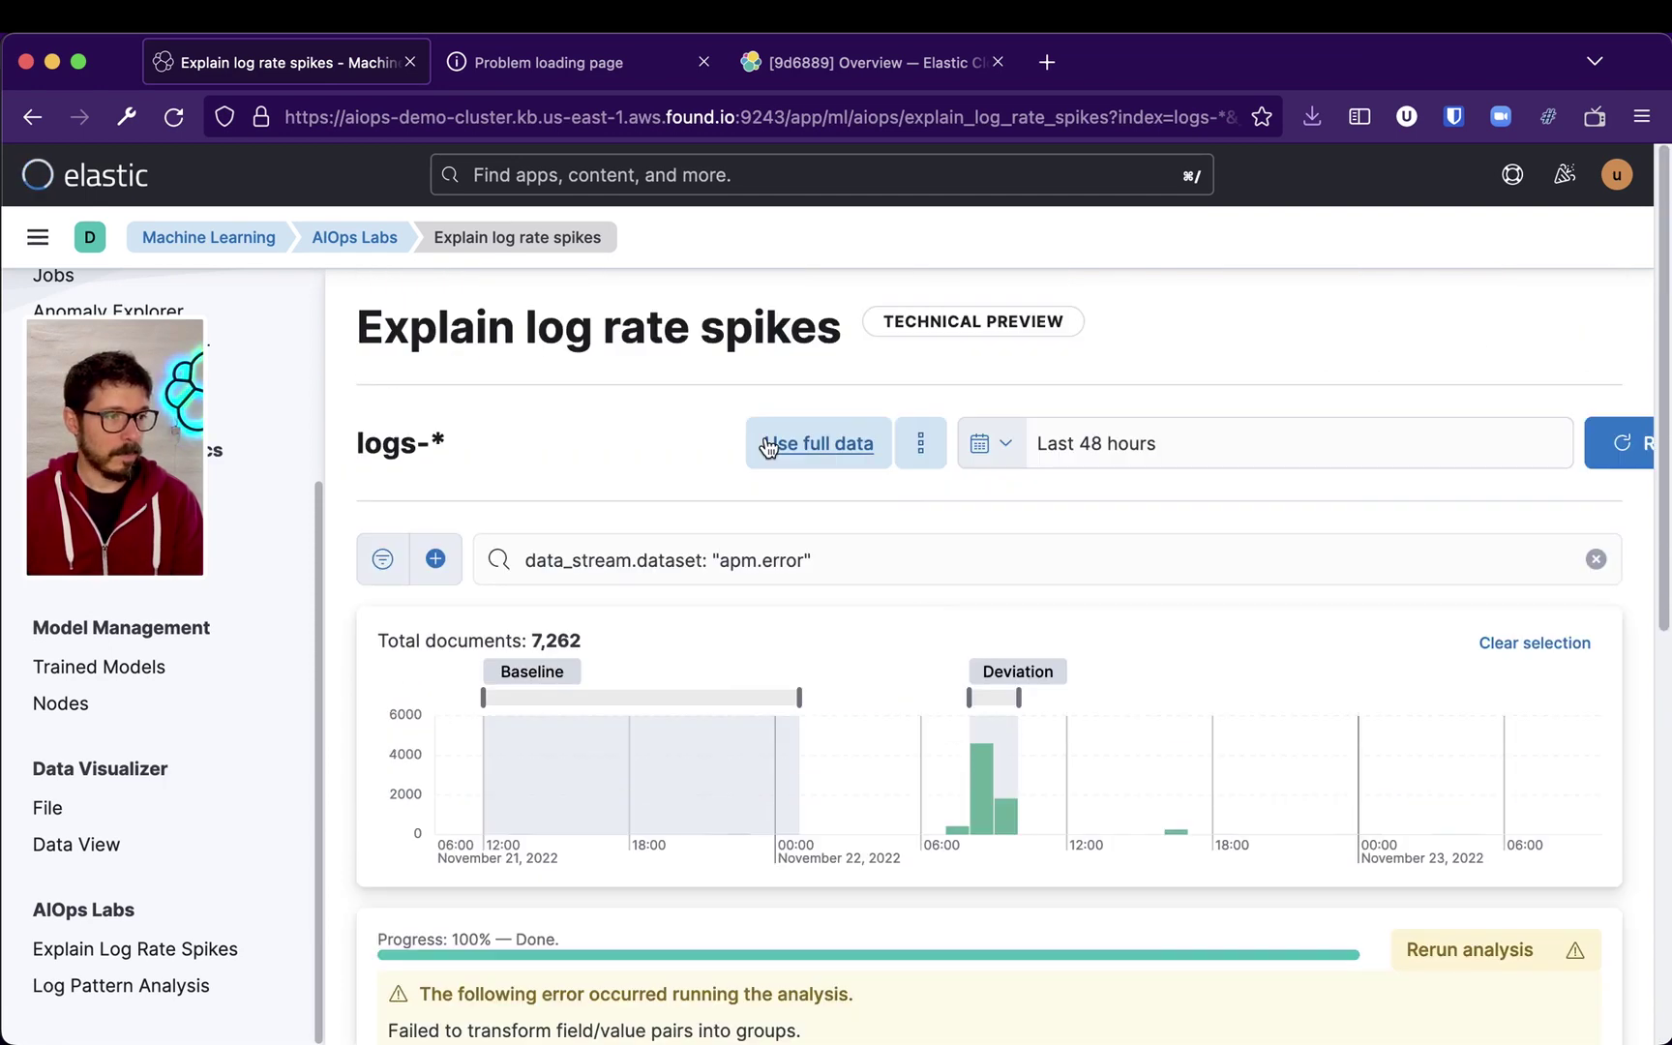
scroll(996, 717, "down", 11)
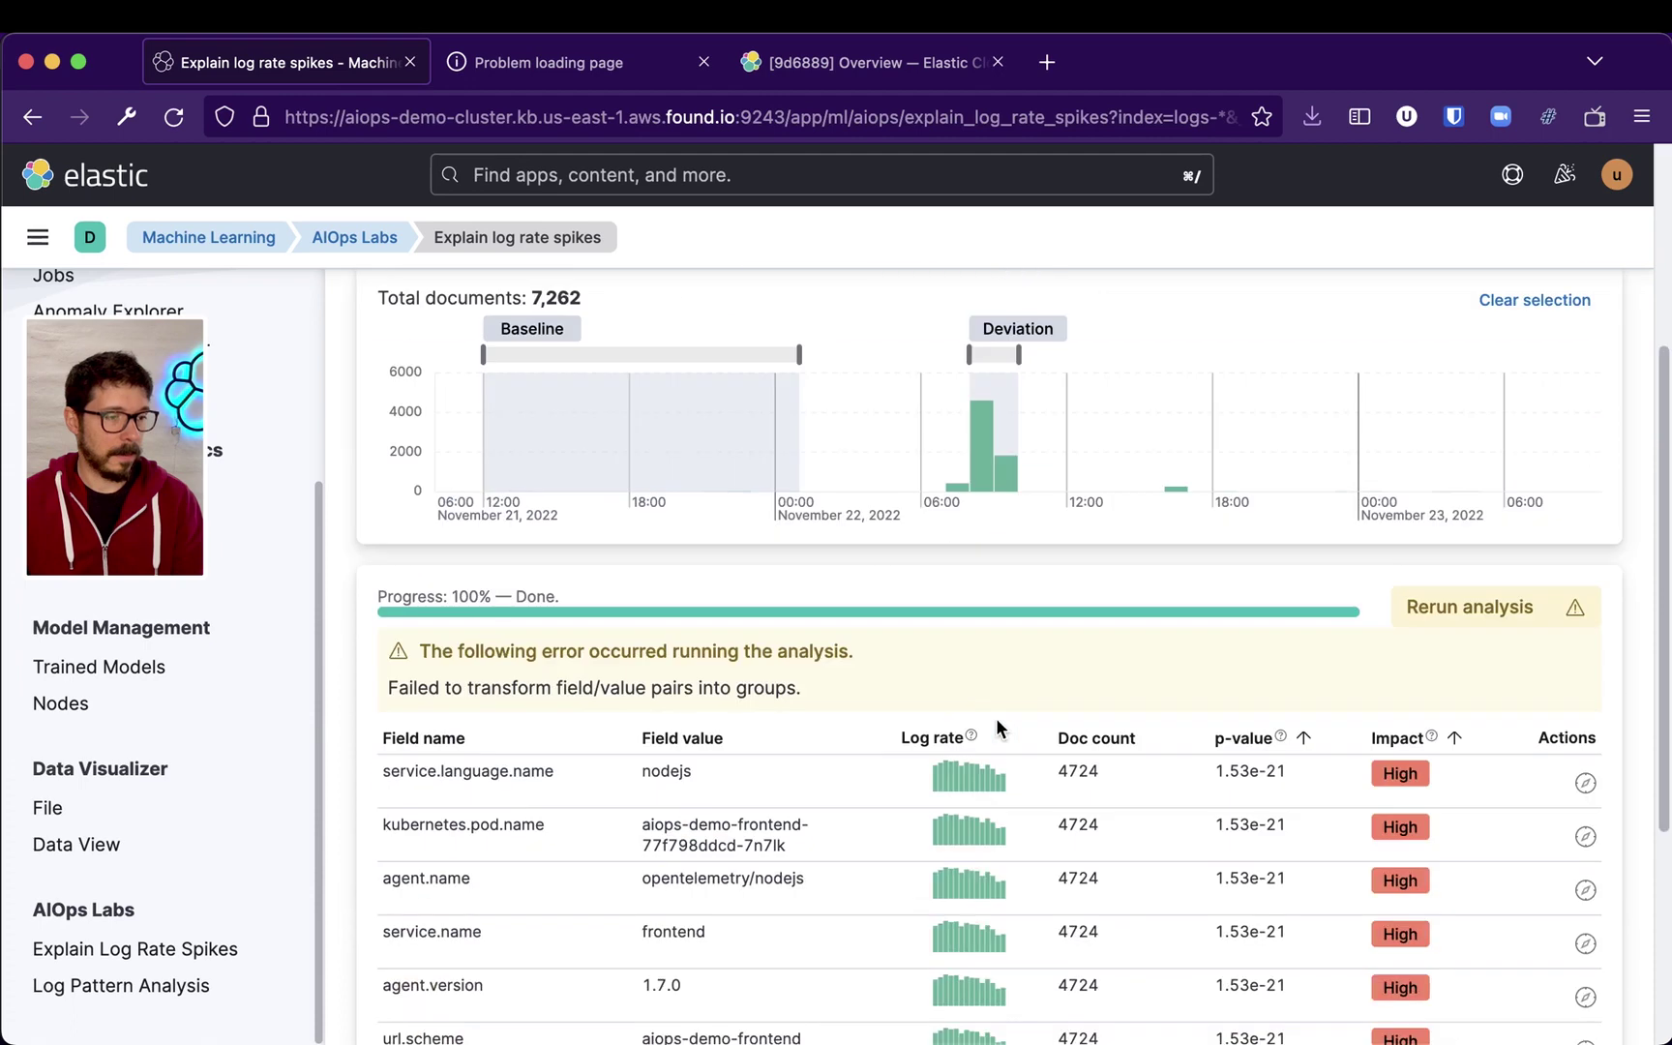
scroll(1000, 730, "up", 7)
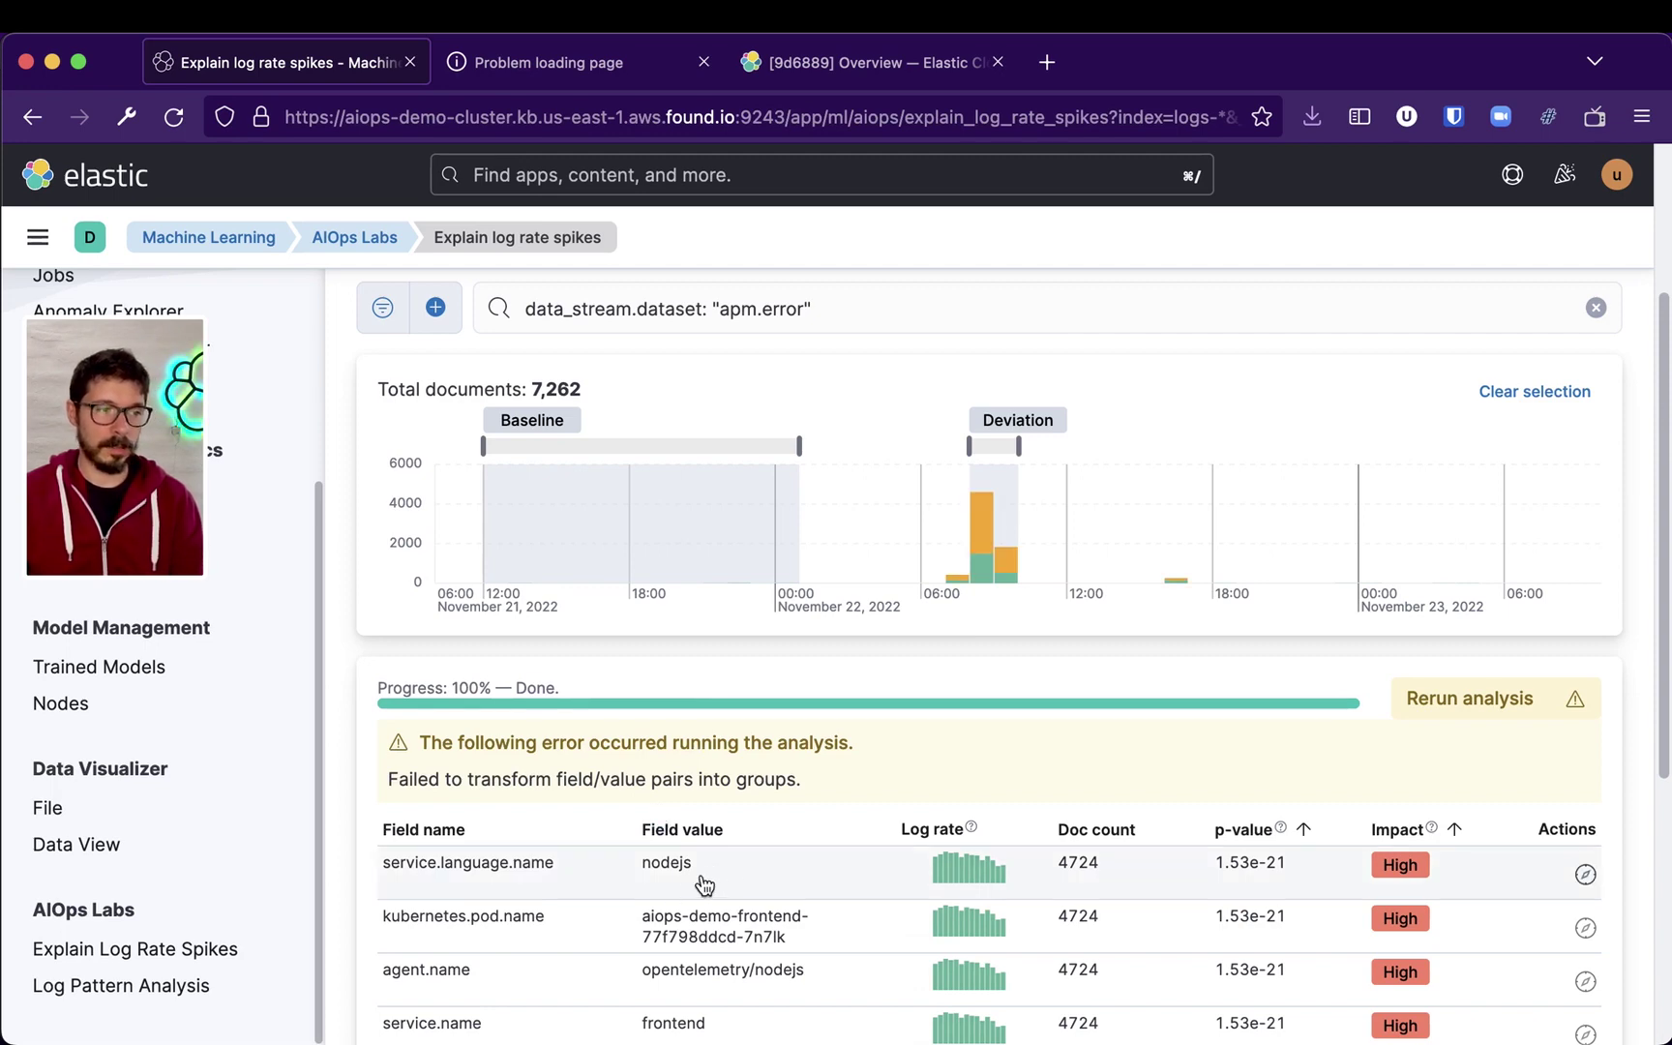
scroll(721, 832, "down", 2)
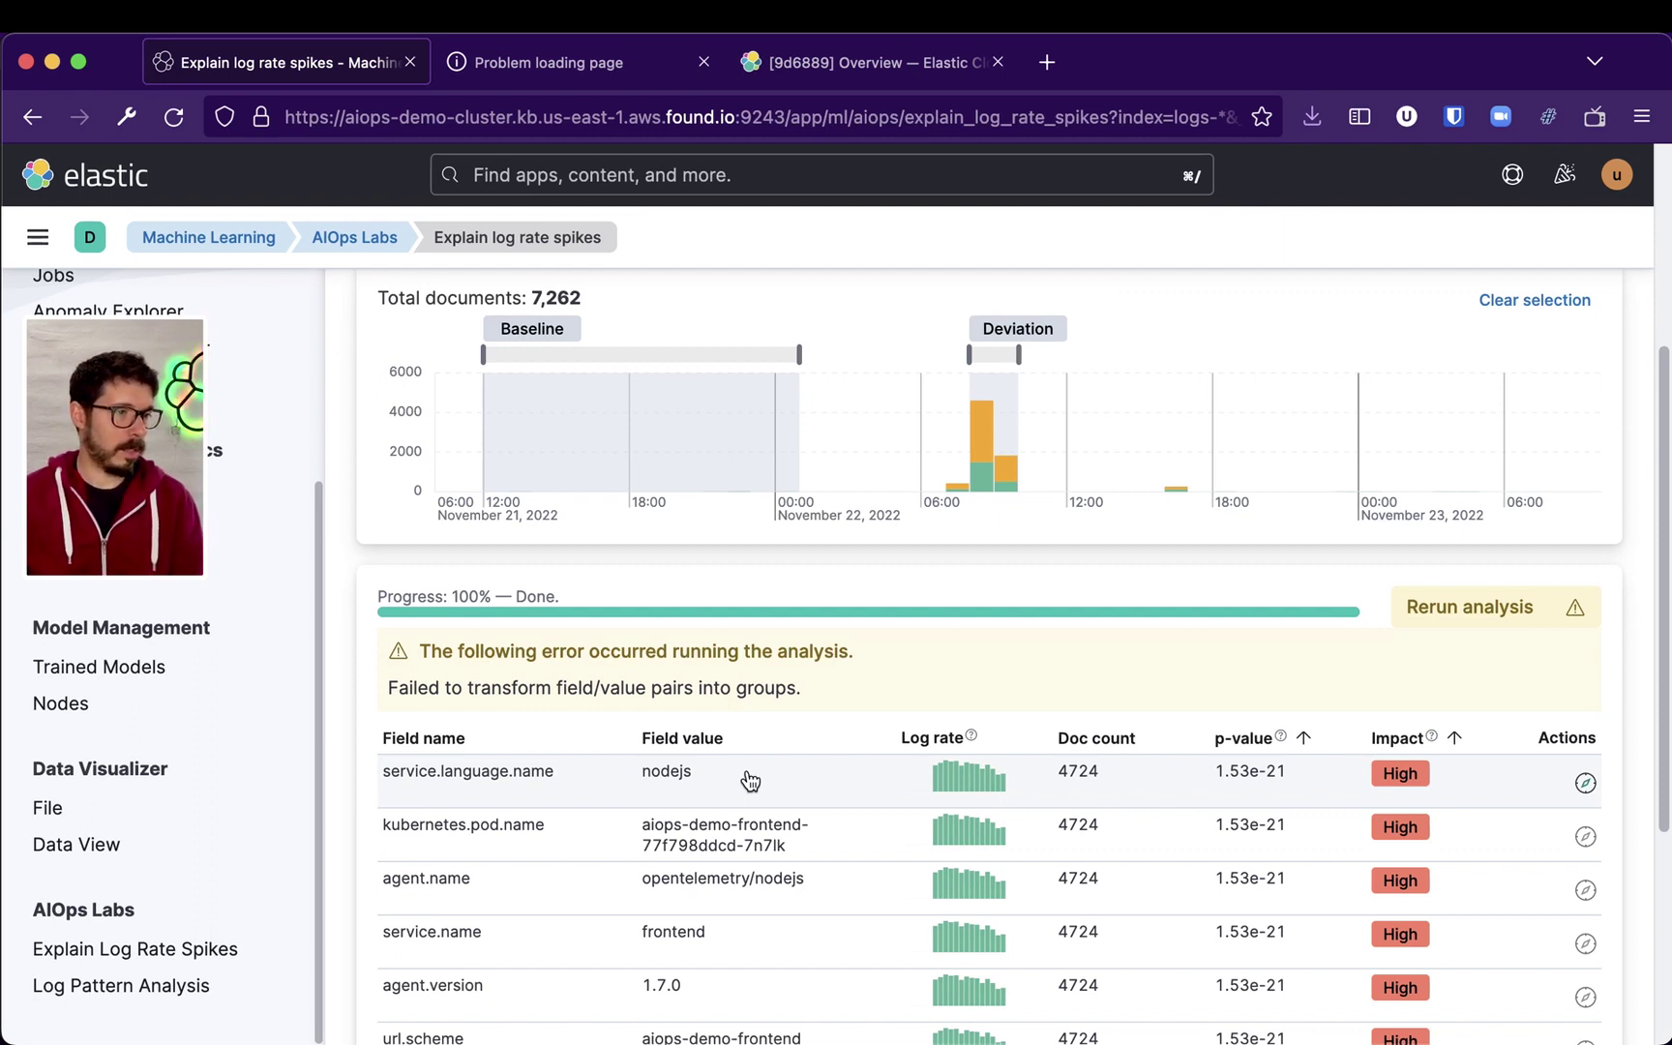
scroll(750, 779, "up", 5)
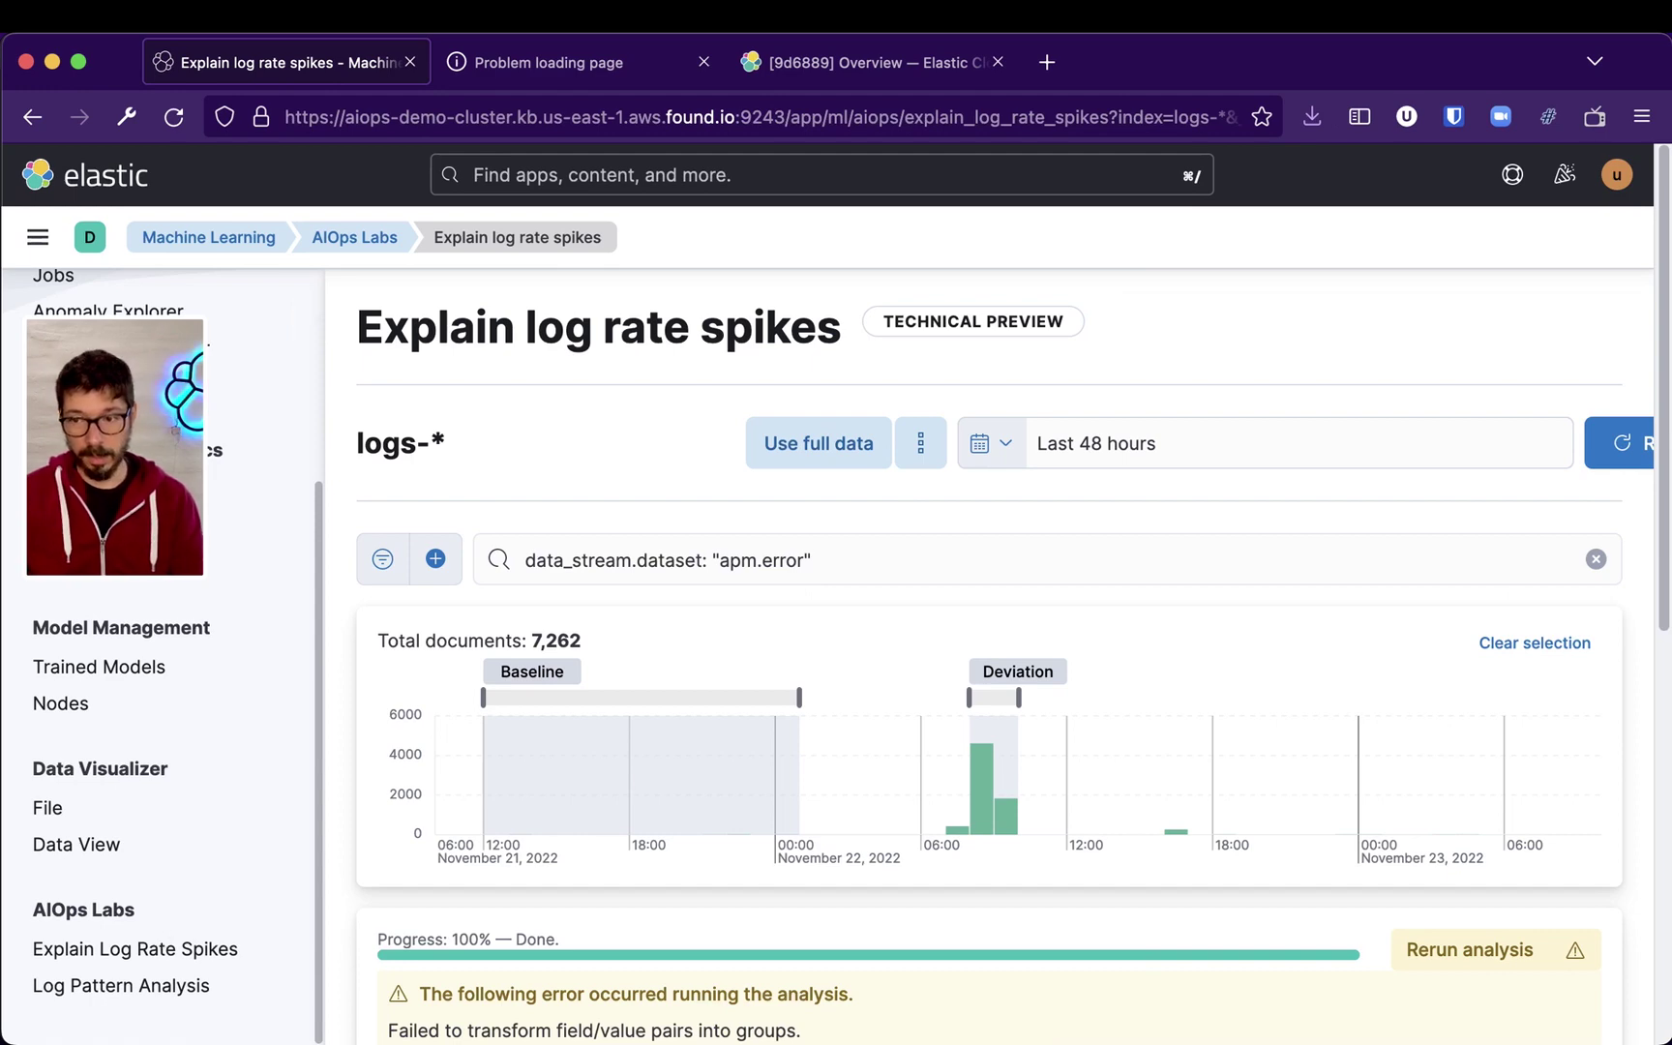
key("super+Tab")
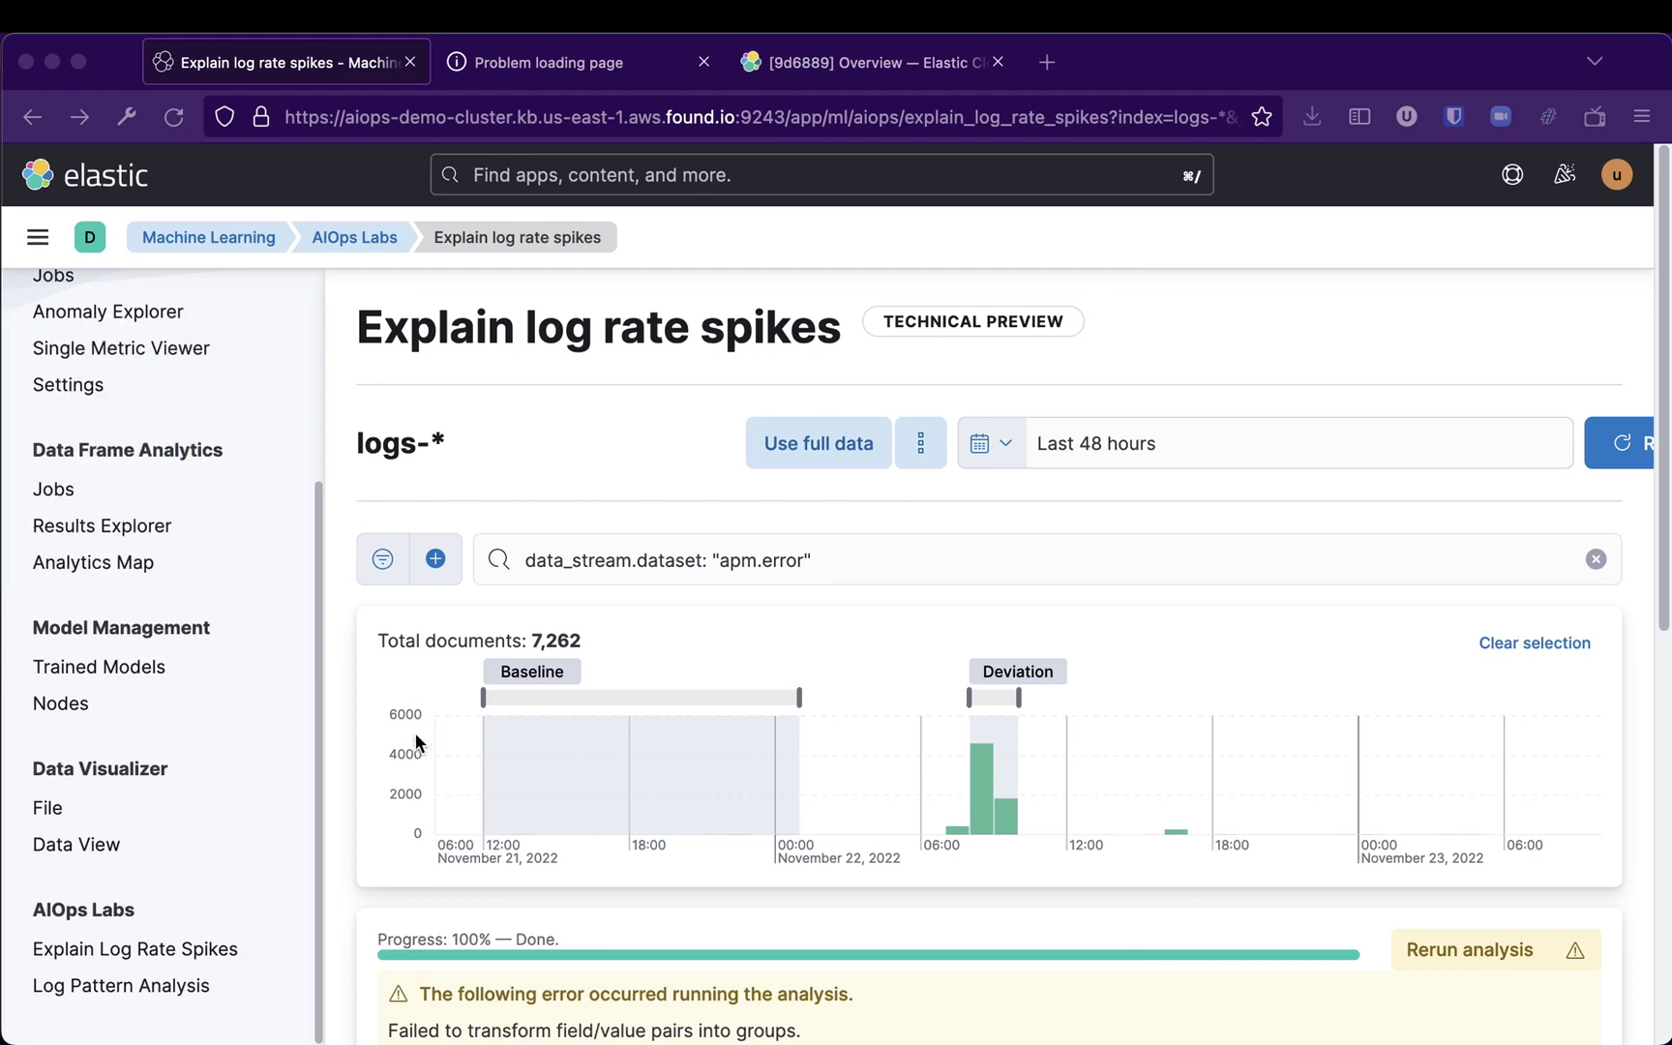
Step: Return to the browser and start Log Pattern Analysis on the logs-* data view
key("super+Tab")
left_click(121, 987)
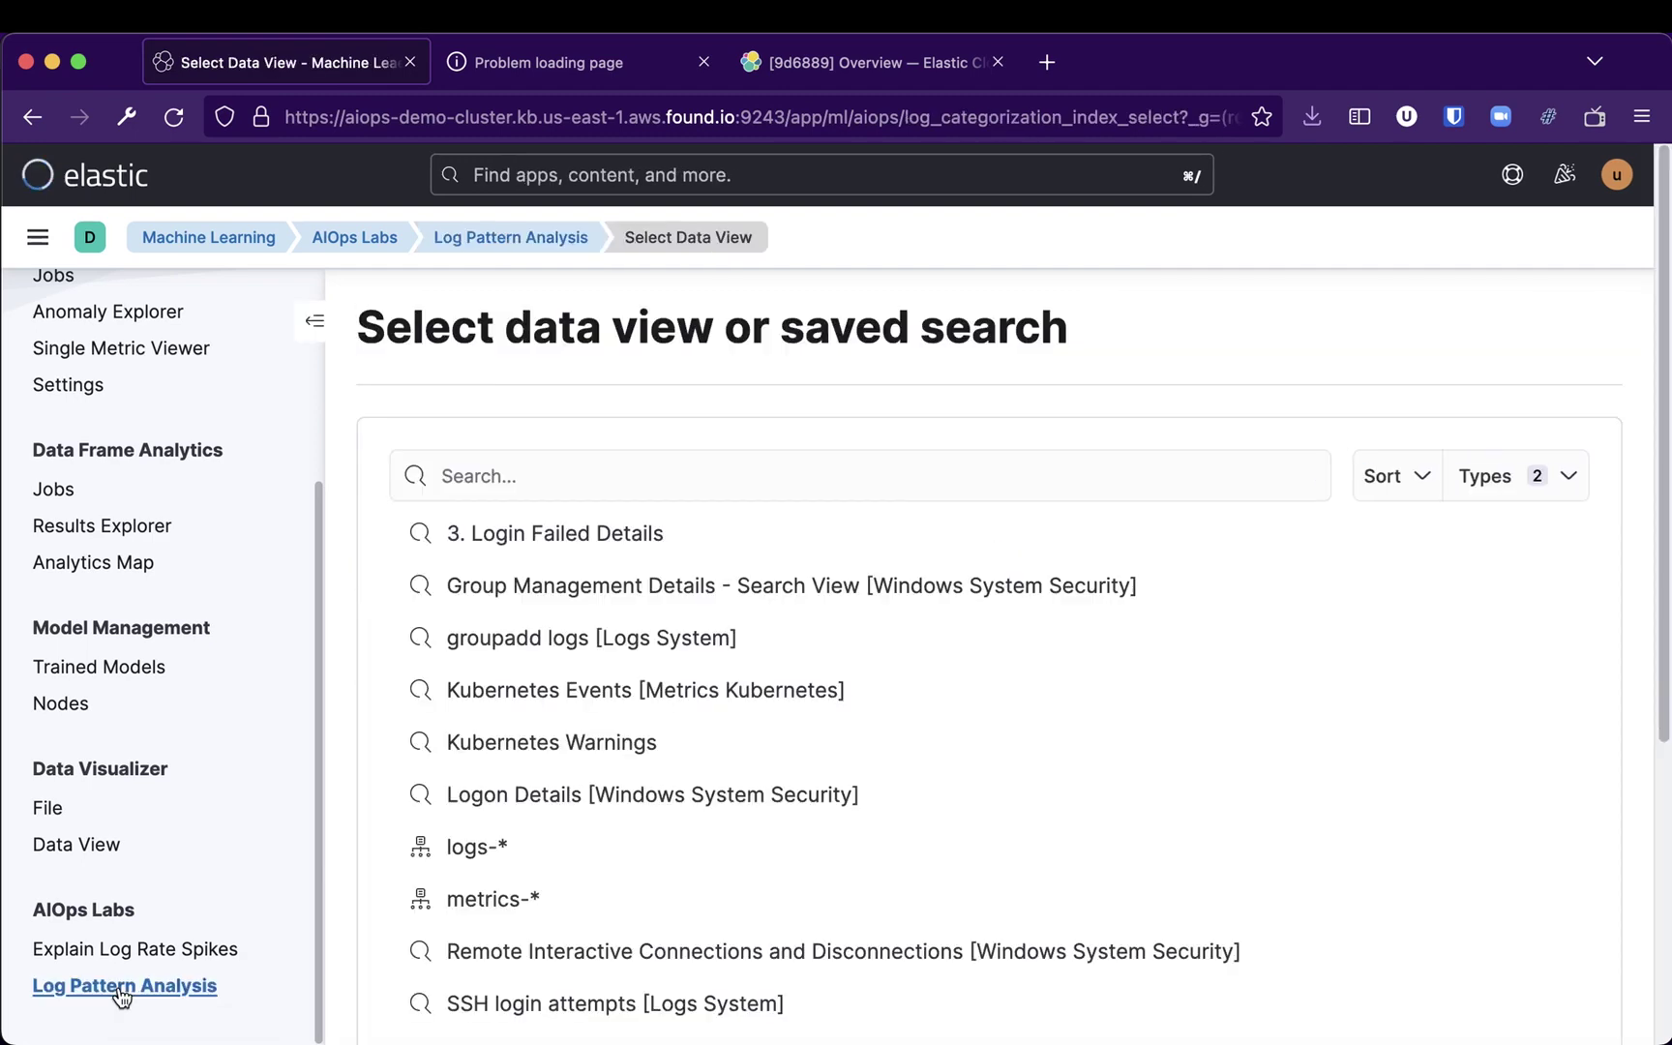
left_click(482, 851)
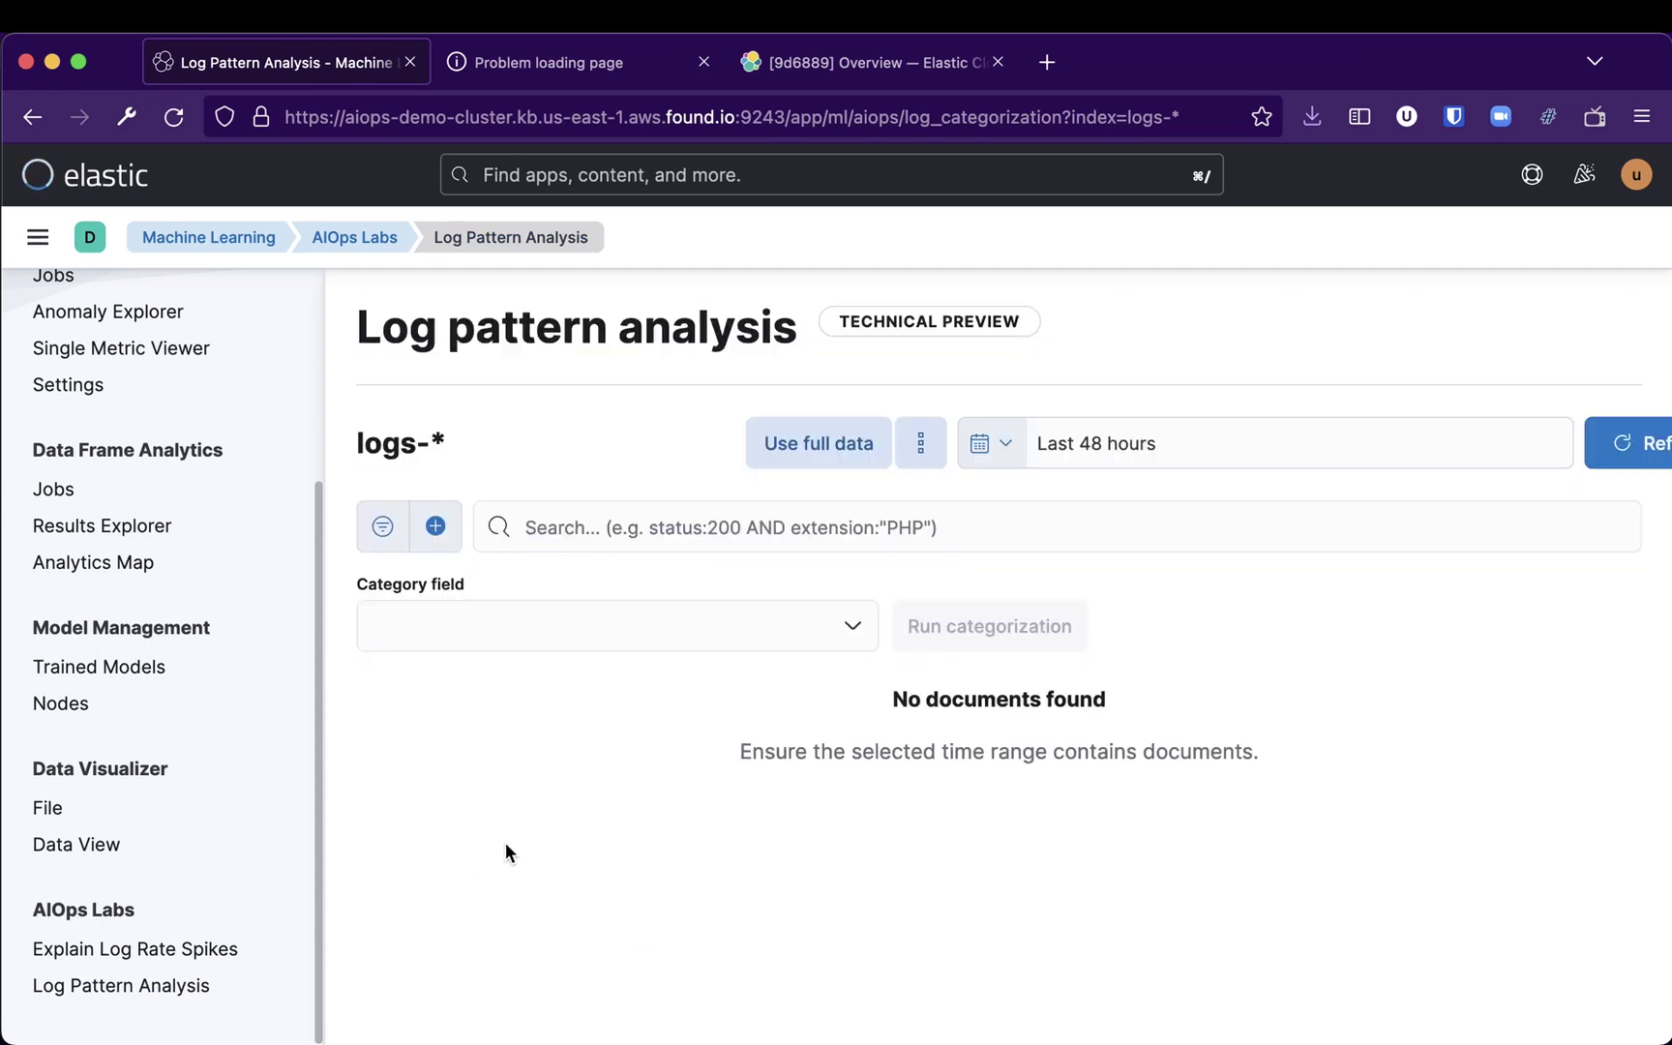
Step: Filter the logs with the query data_stream.dataset: "apm.error"
left_click(712, 530)
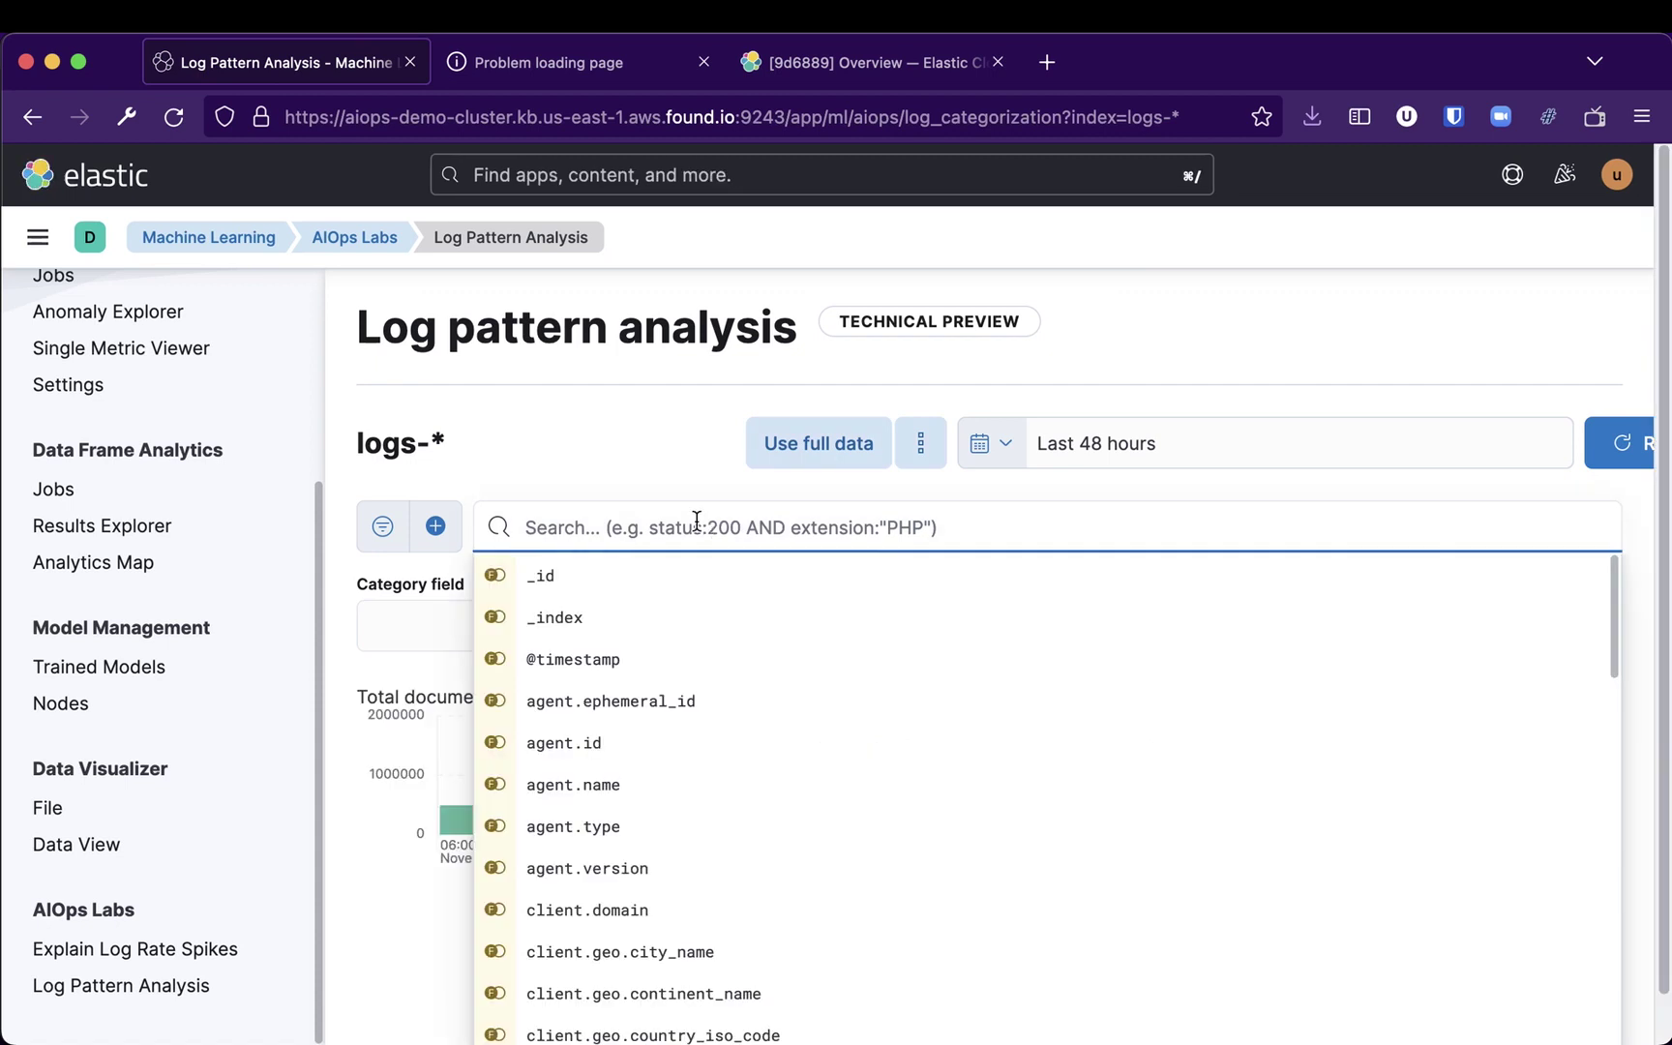
left_click(652, 434)
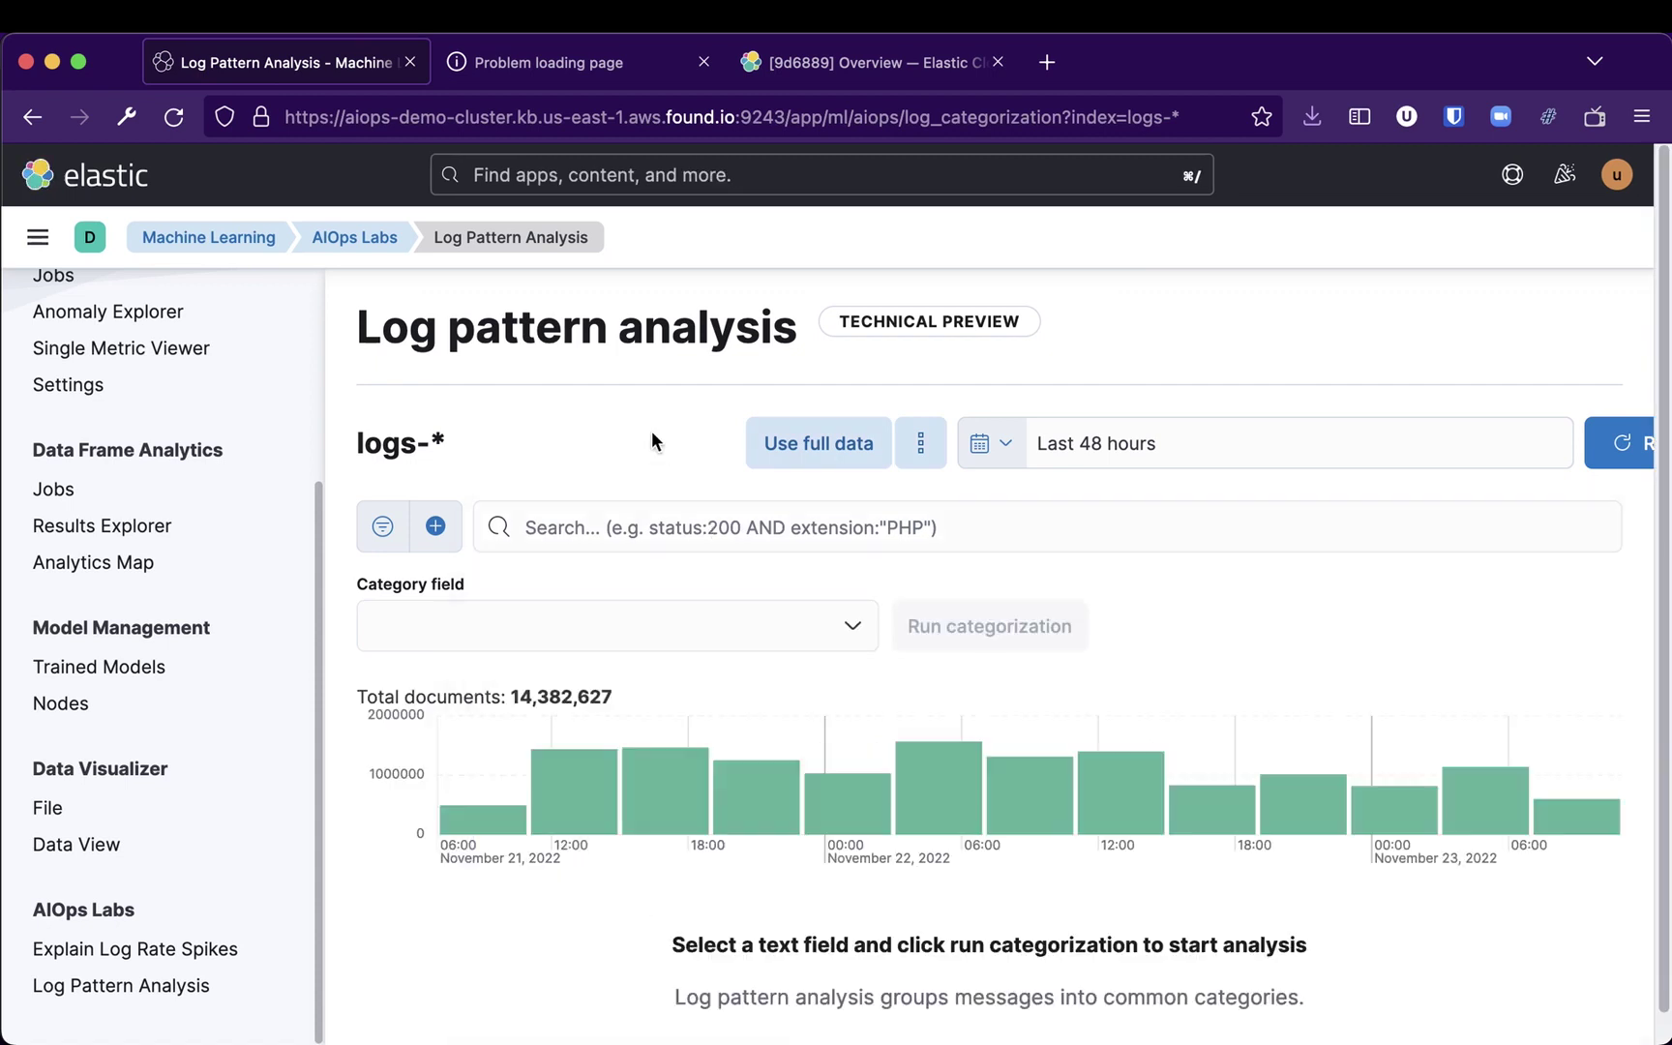
left_click(659, 515)
left_click(1208, 486)
left_click(579, 522)
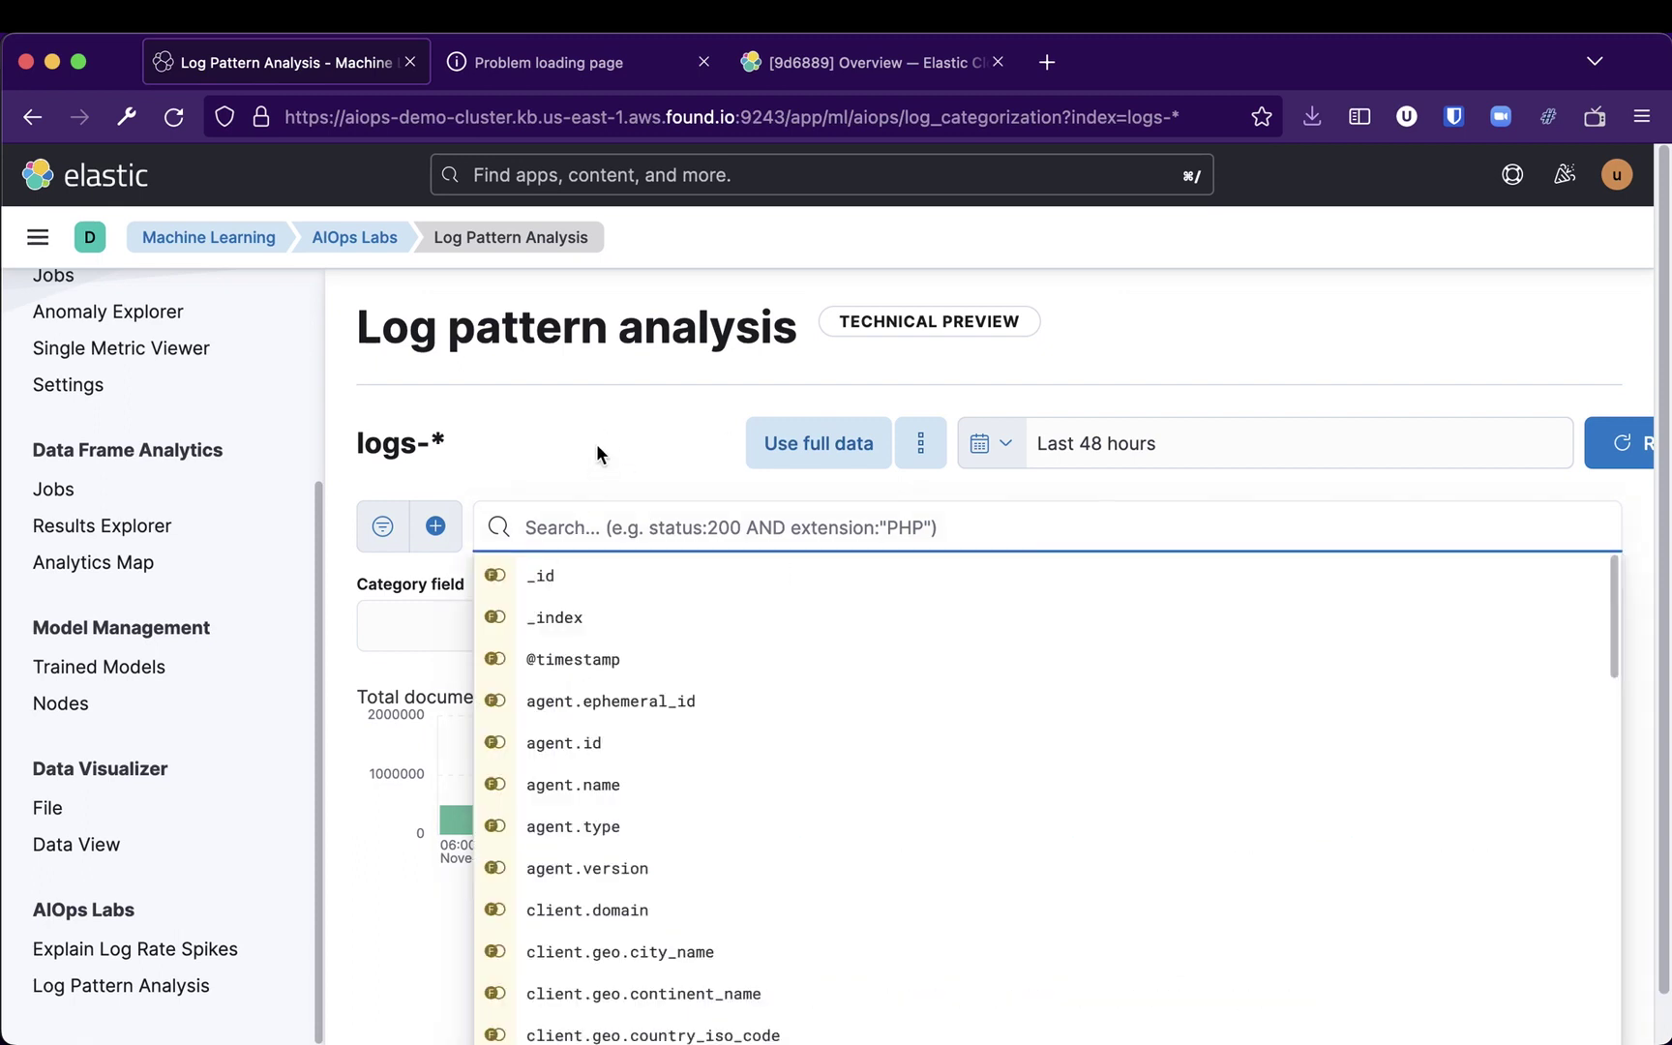
left_click(596, 443)
left_click(609, 522)
type("apm")
key("Down")
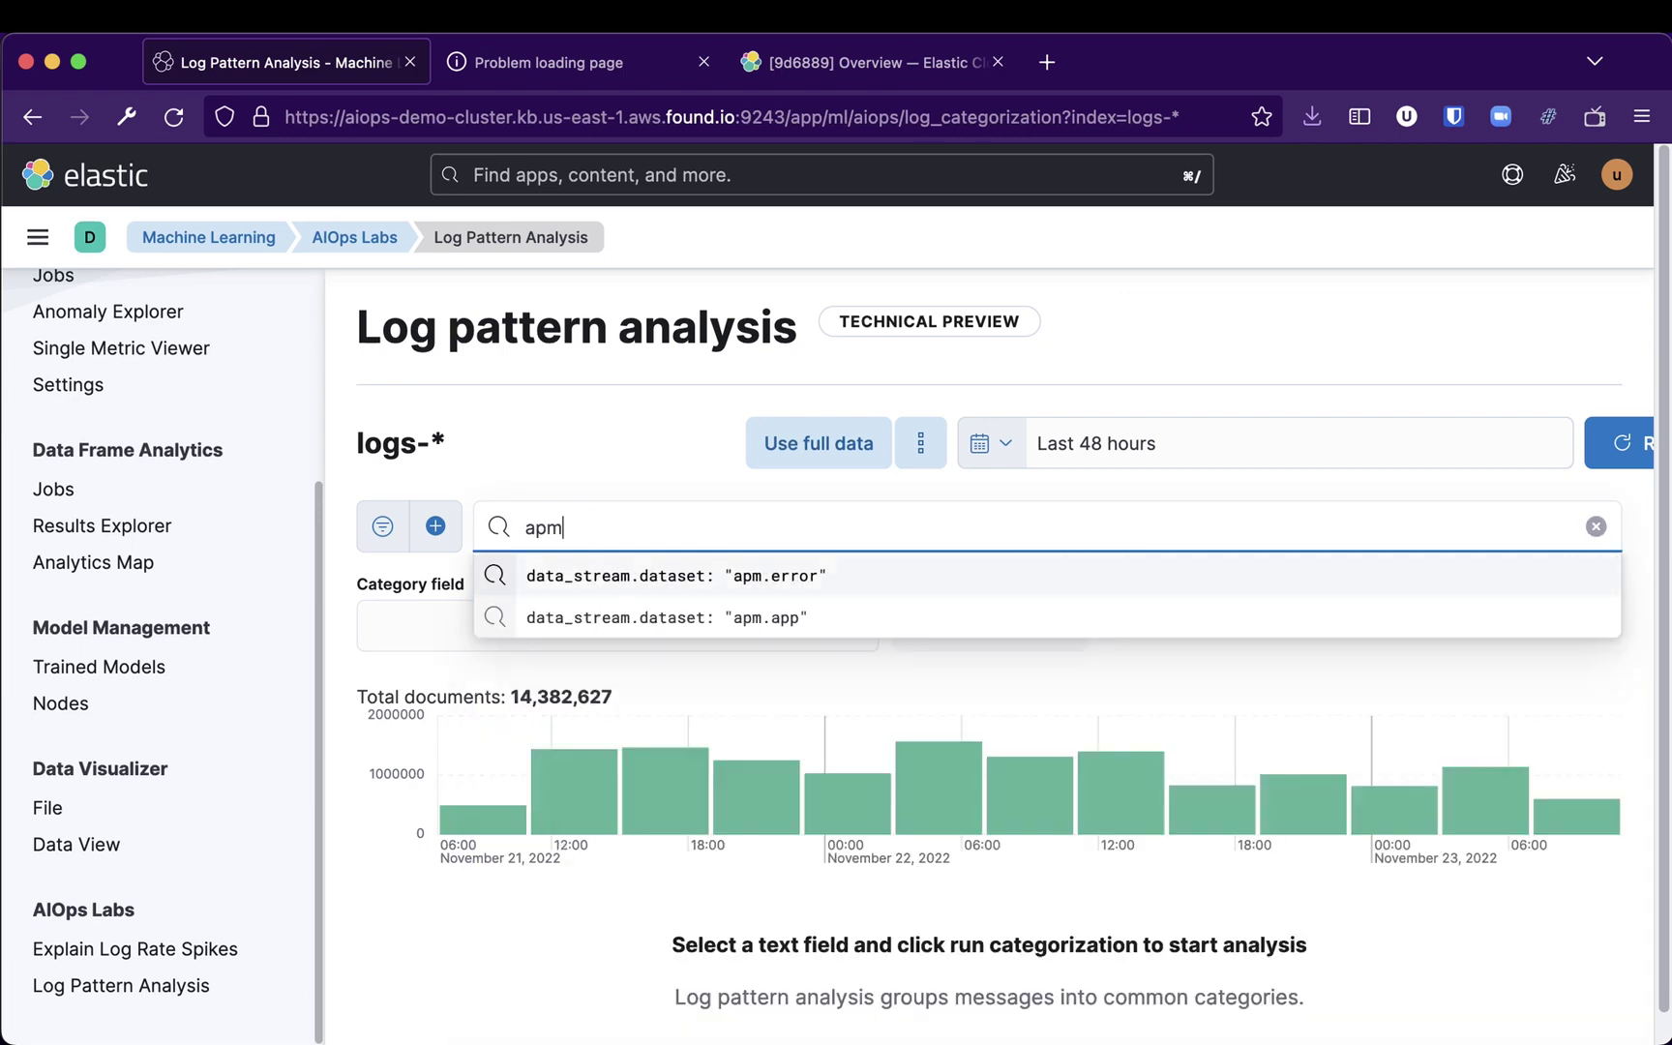
key("Return")
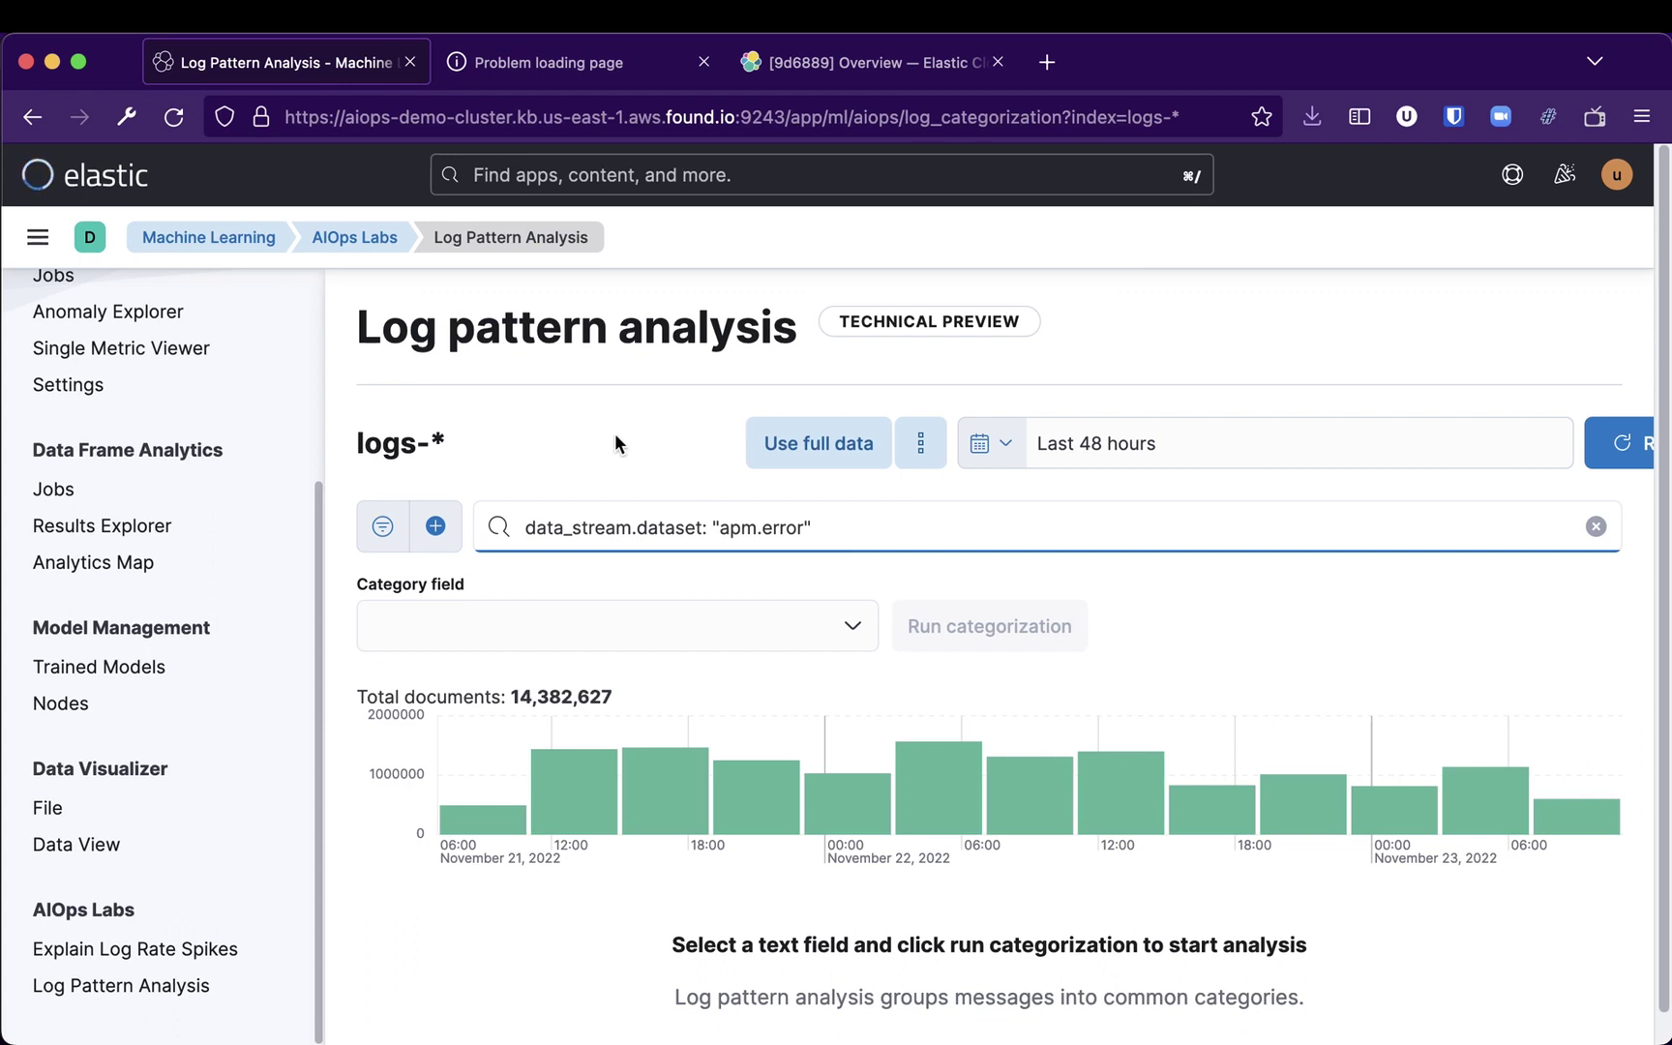
Step: Set message as the category field and run the categorization
left_click(852, 626)
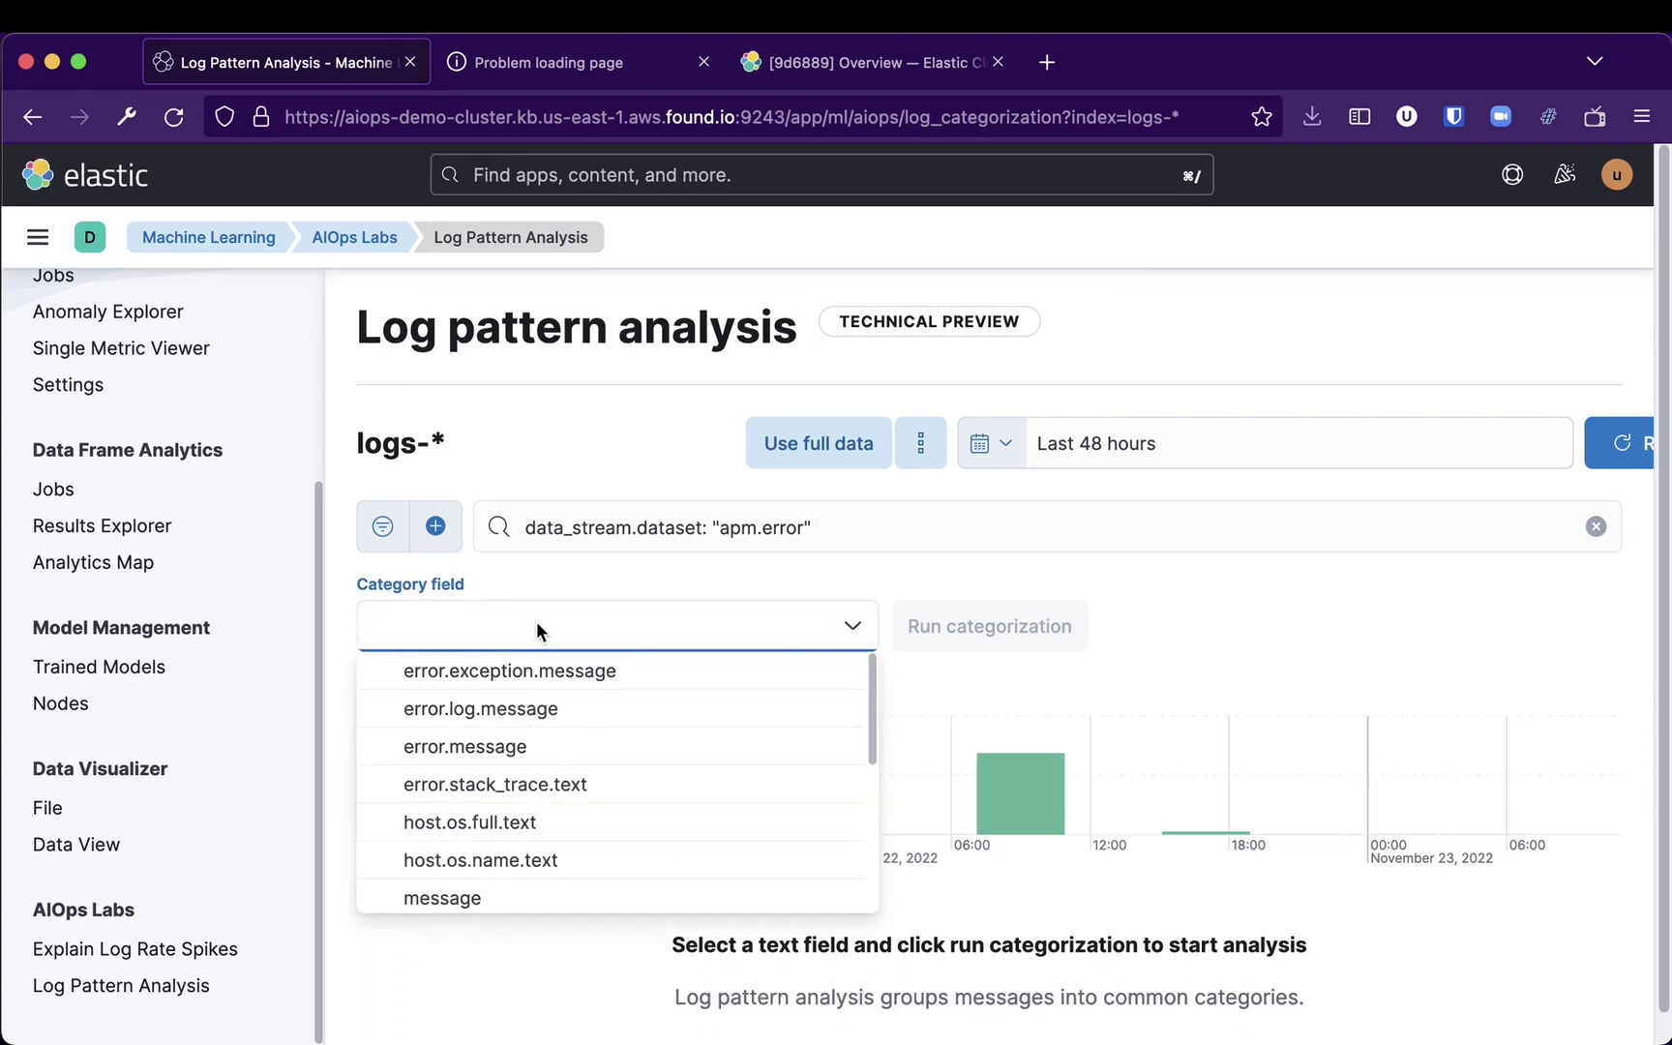
left_click(474, 894)
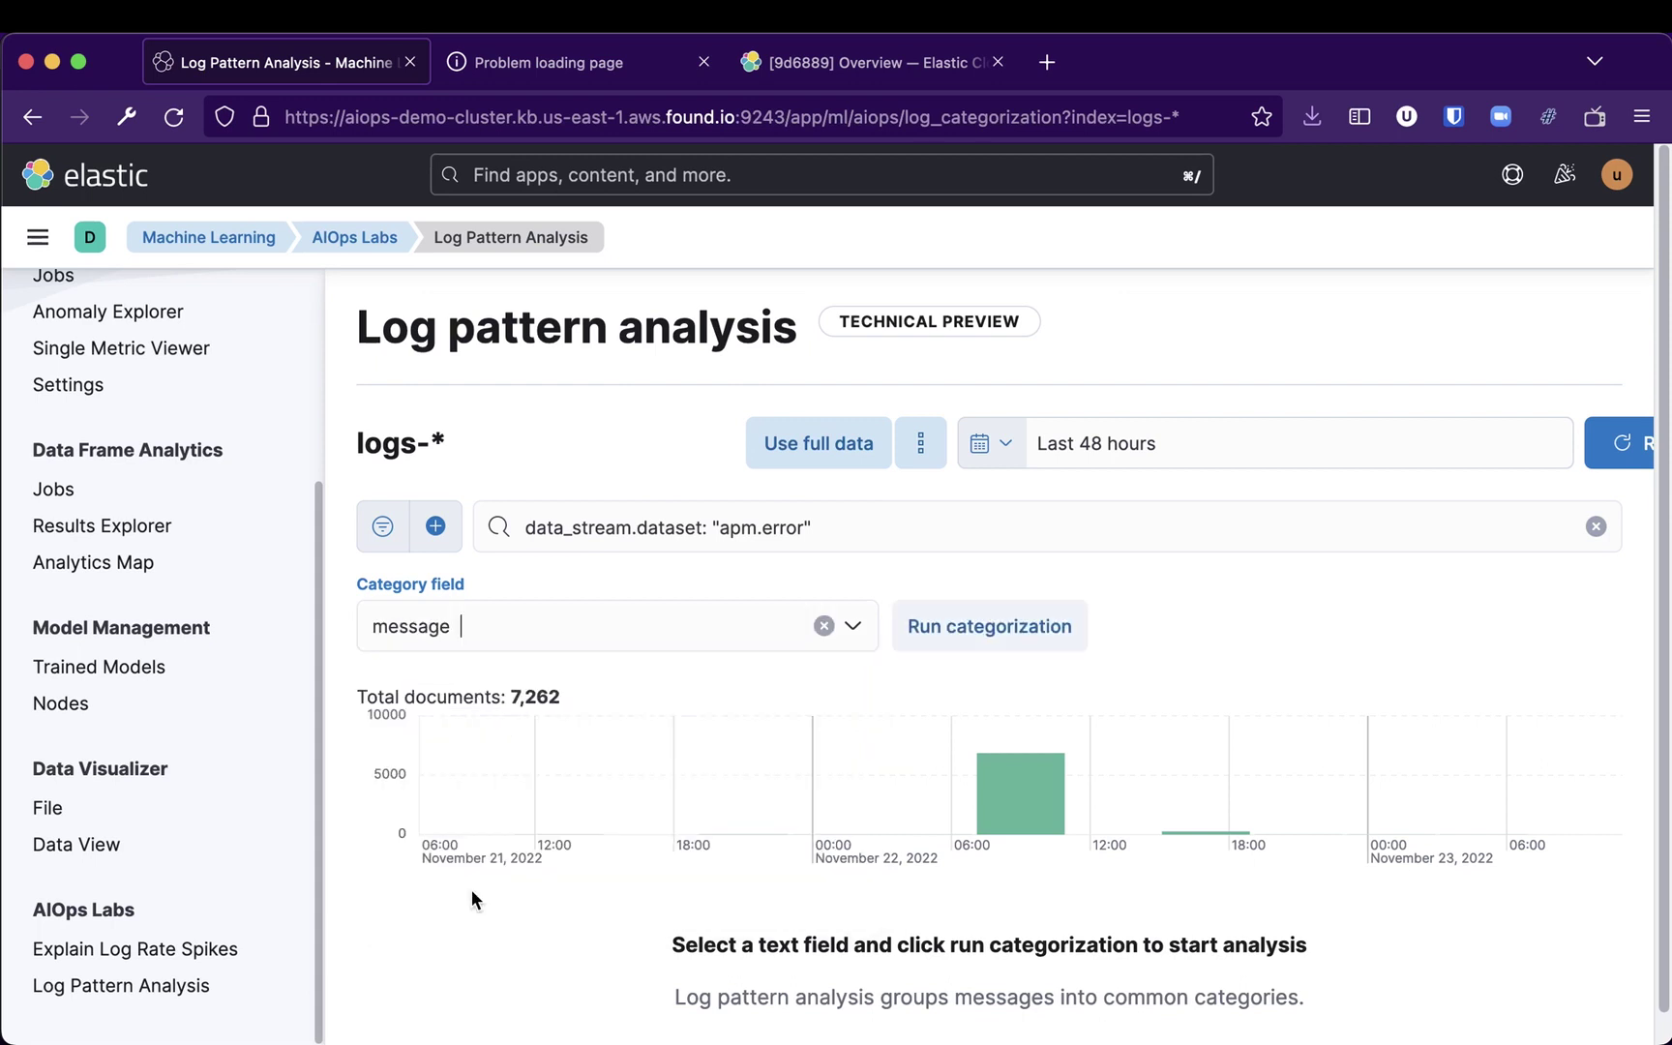
left_click(1037, 642)
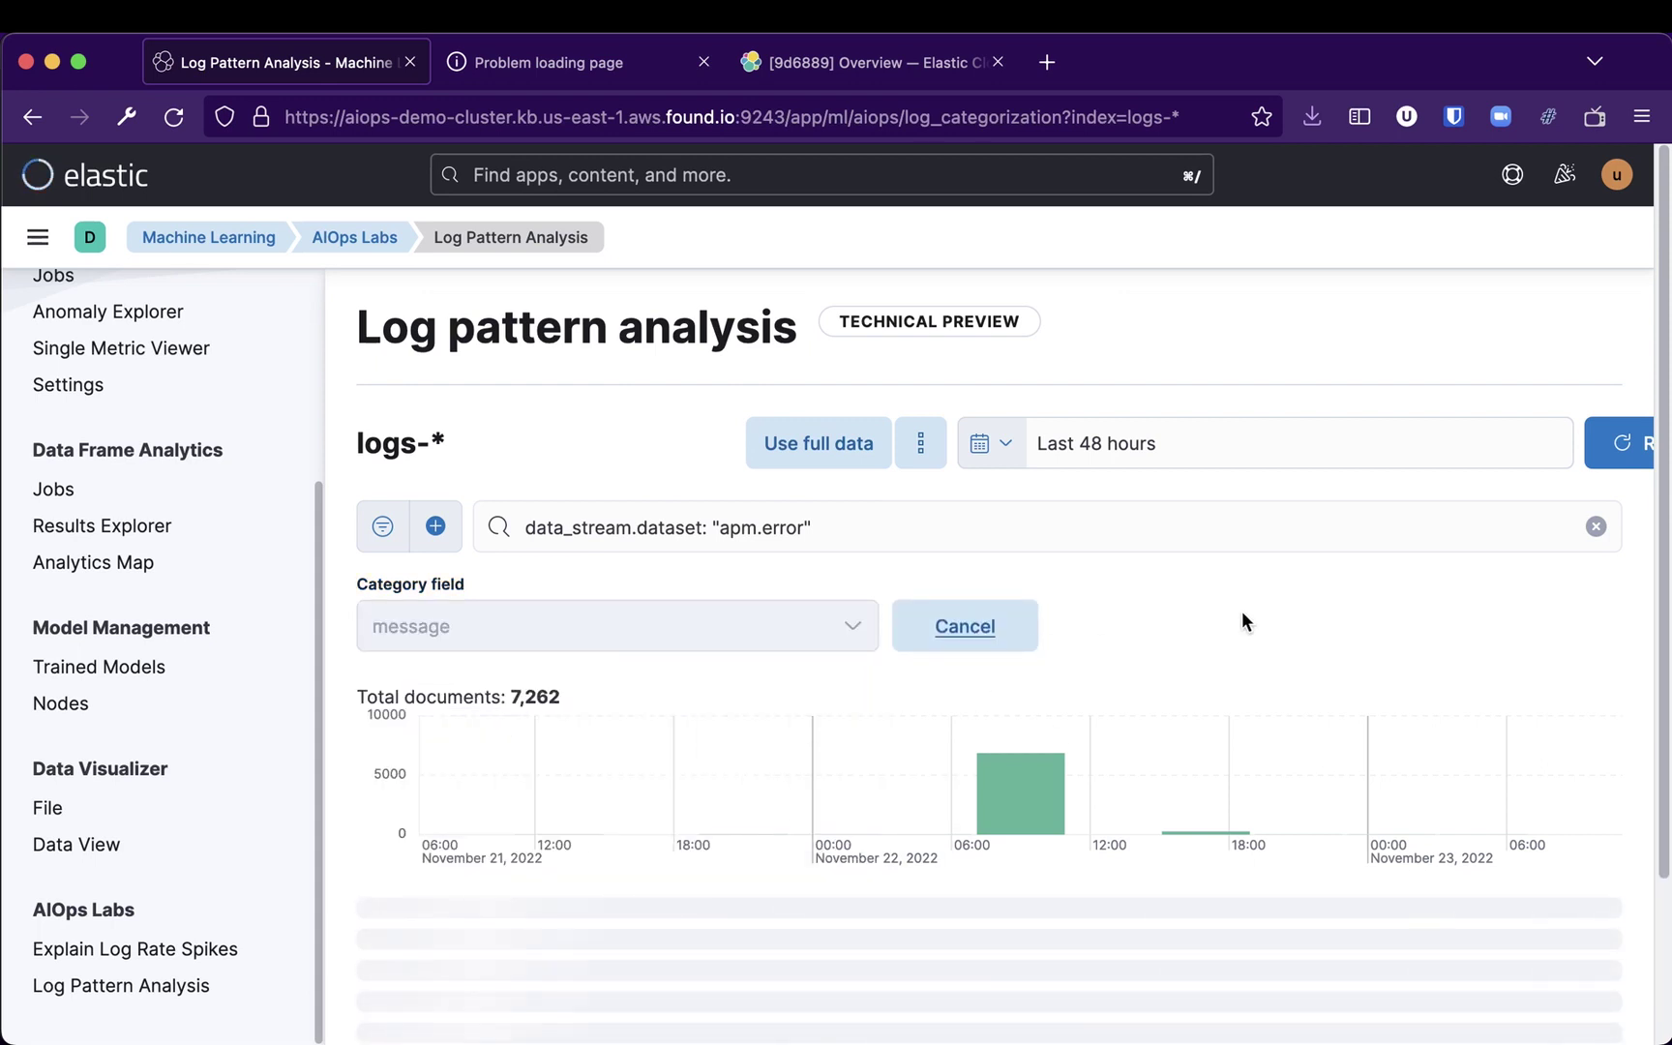
Step: Scroll through the categories: 4578 Redis MISCONF cart-storage errors, 2141 nil:NilClass errors, 144 Redis timeouts
scroll(1243, 614, "down", 5)
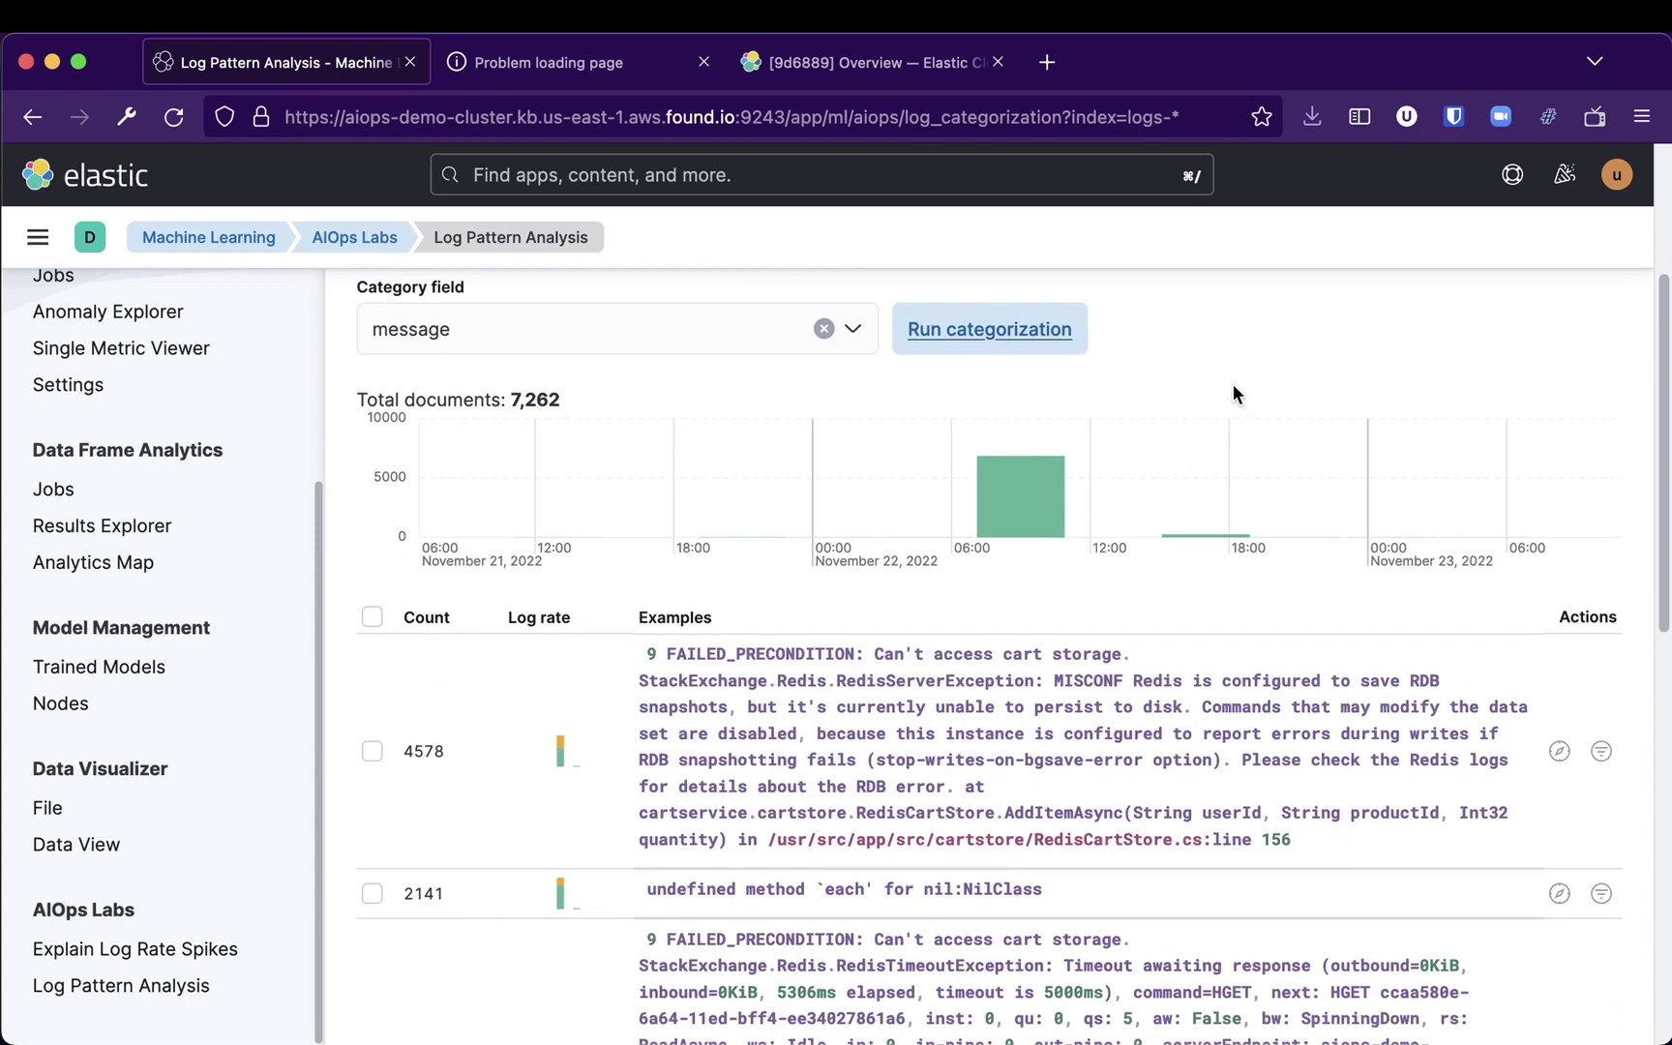
scroll(1232, 386, "up", 3)
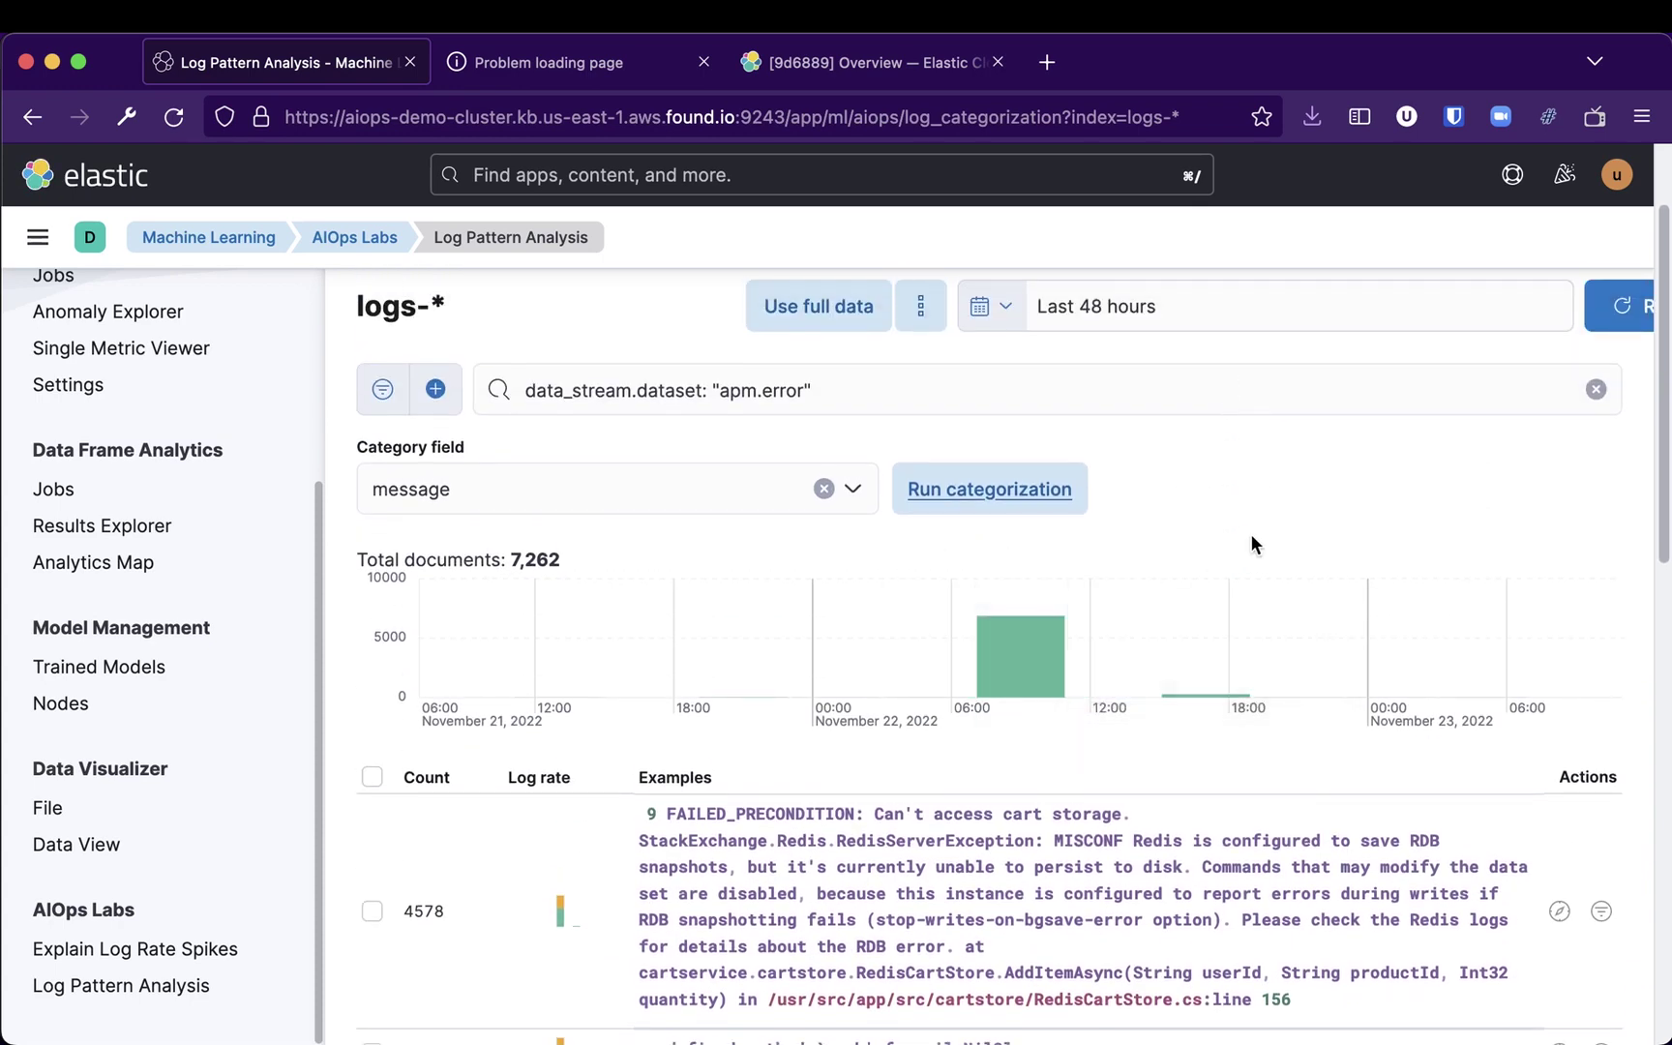
scroll(1250, 544, "down", 2)
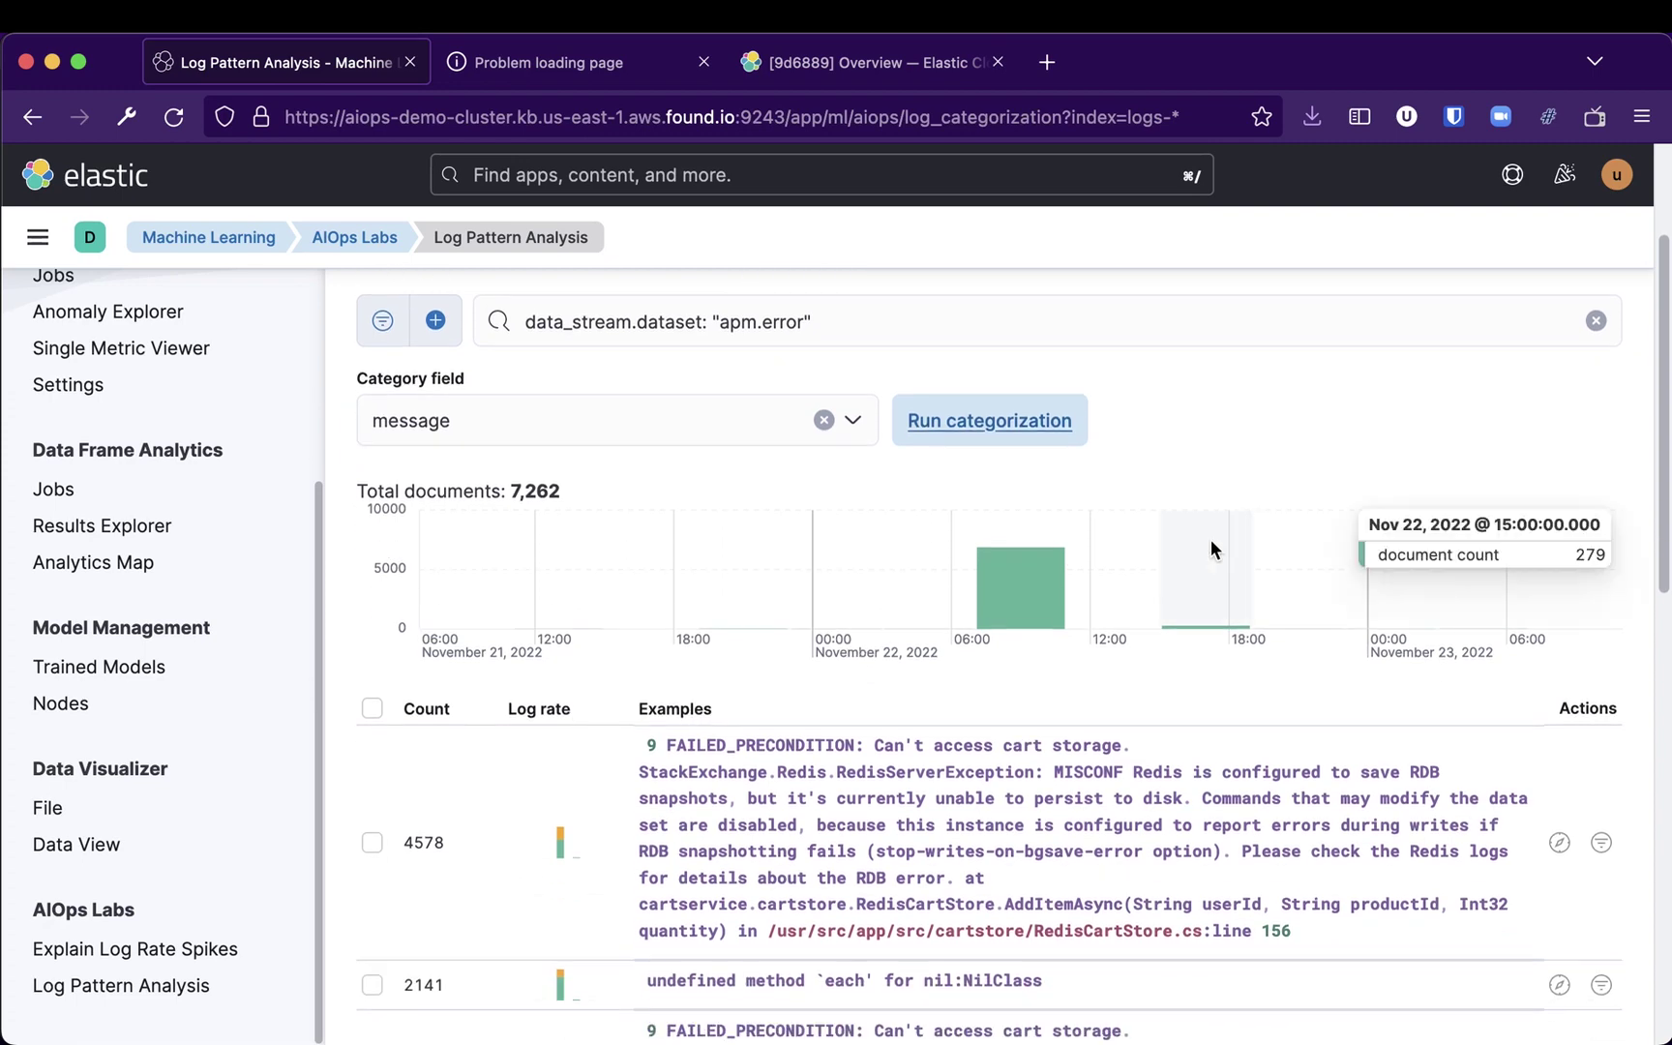
scroll(1272, 429, "down", 3)
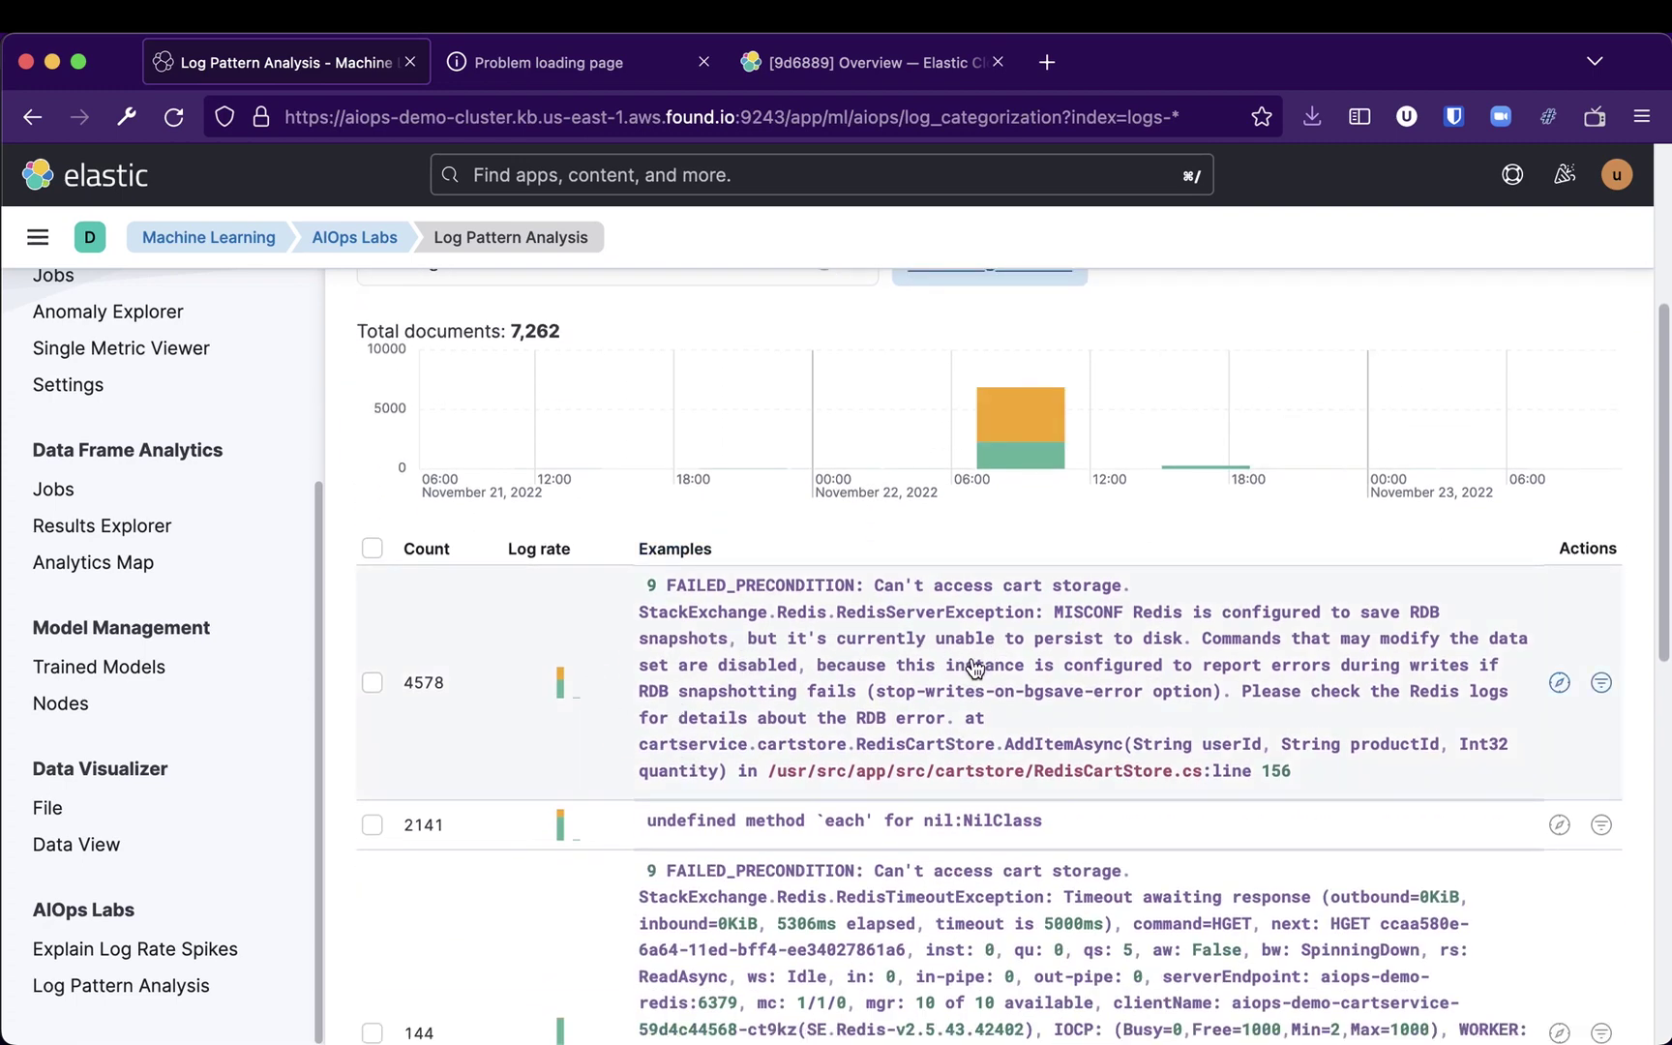
scroll(956, 685, "down", 3)
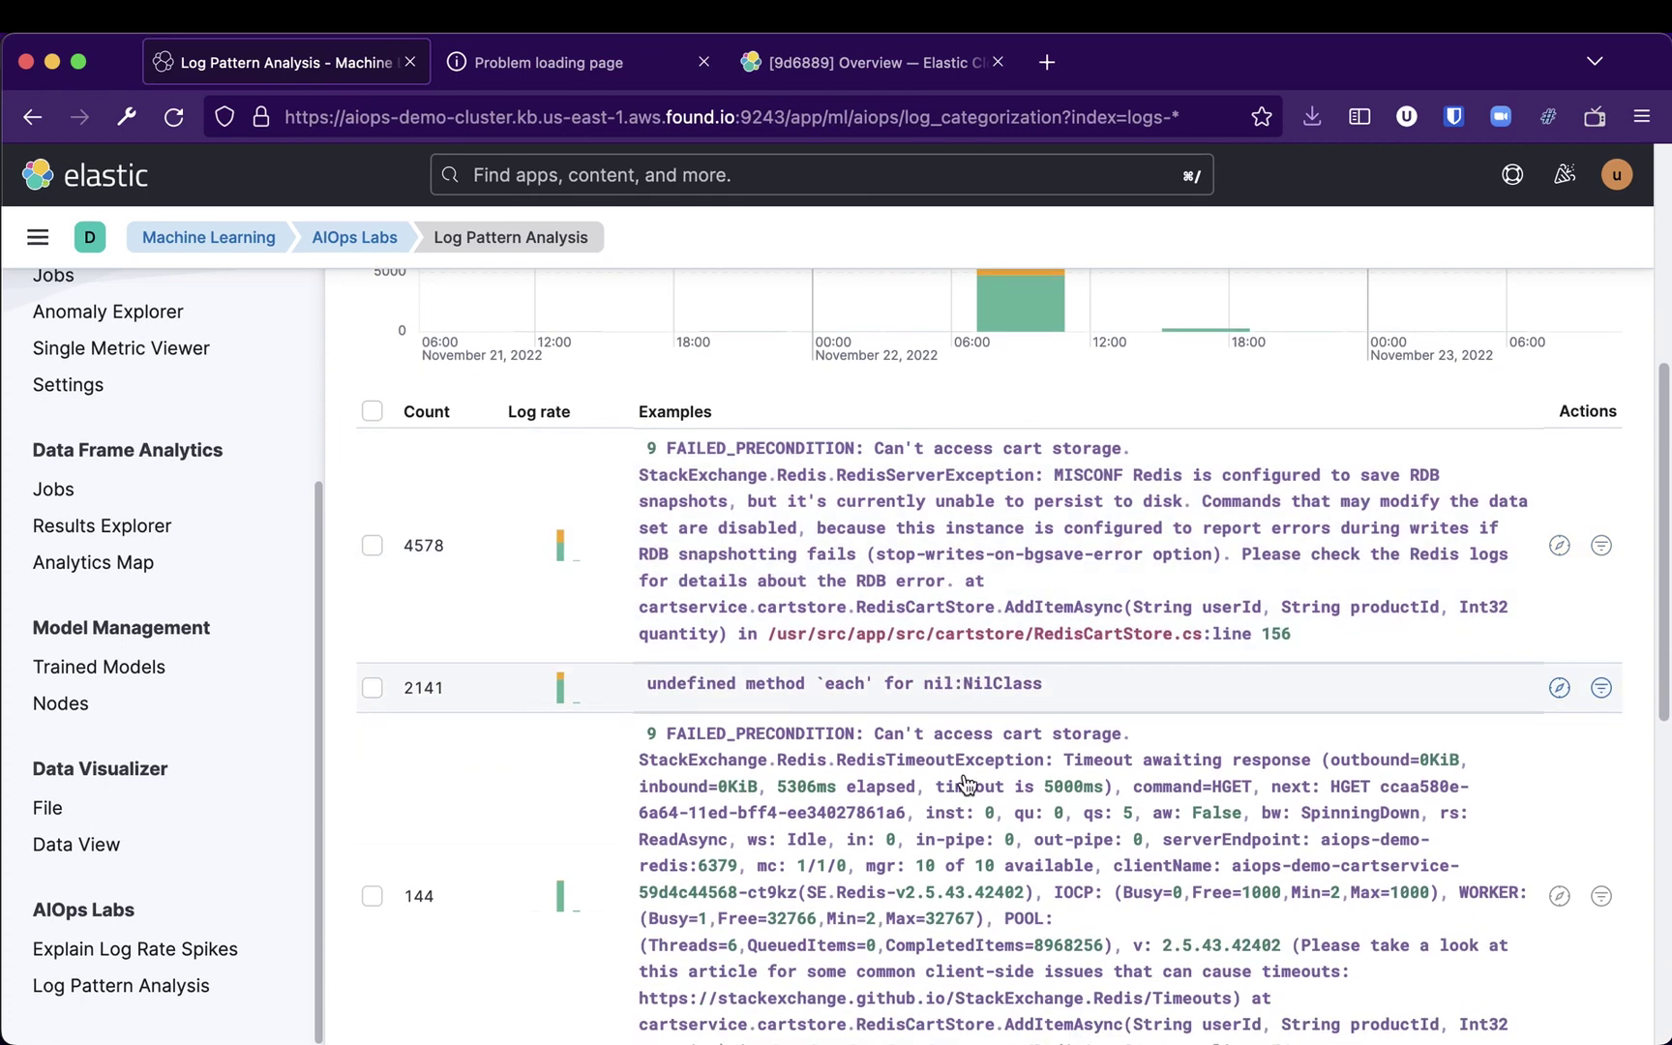
scroll(944, 784, "up", 3)
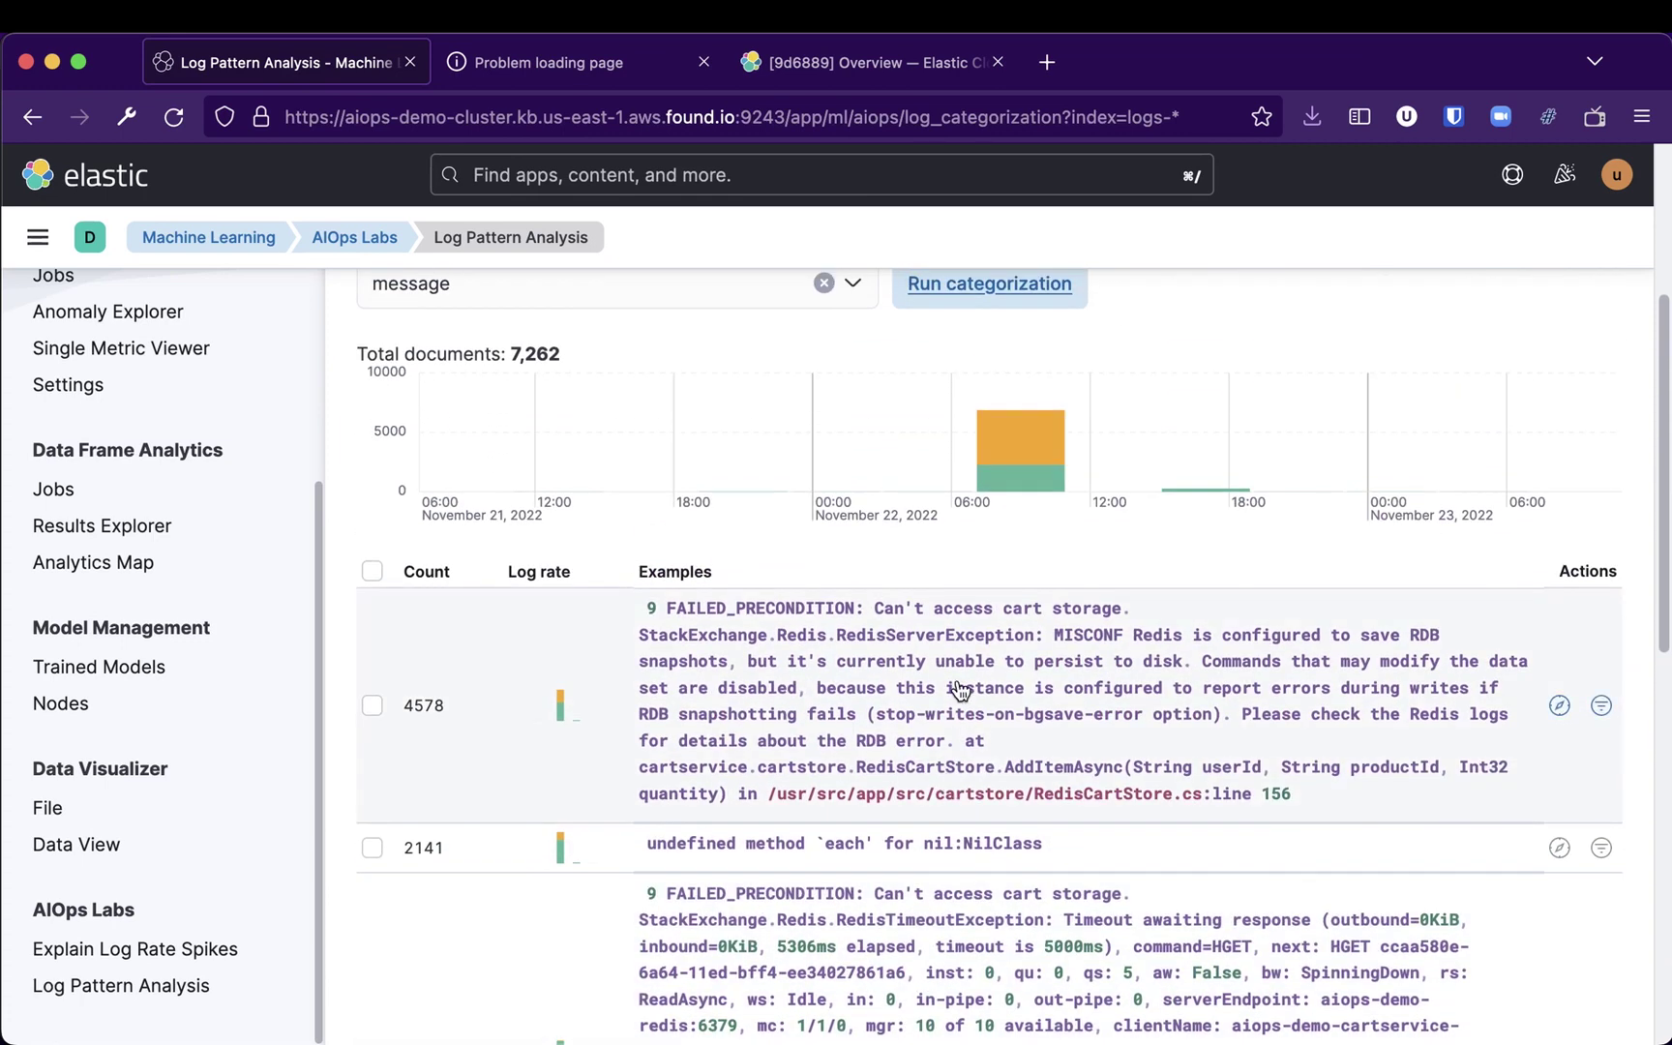
scroll(957, 689, "up", 1)
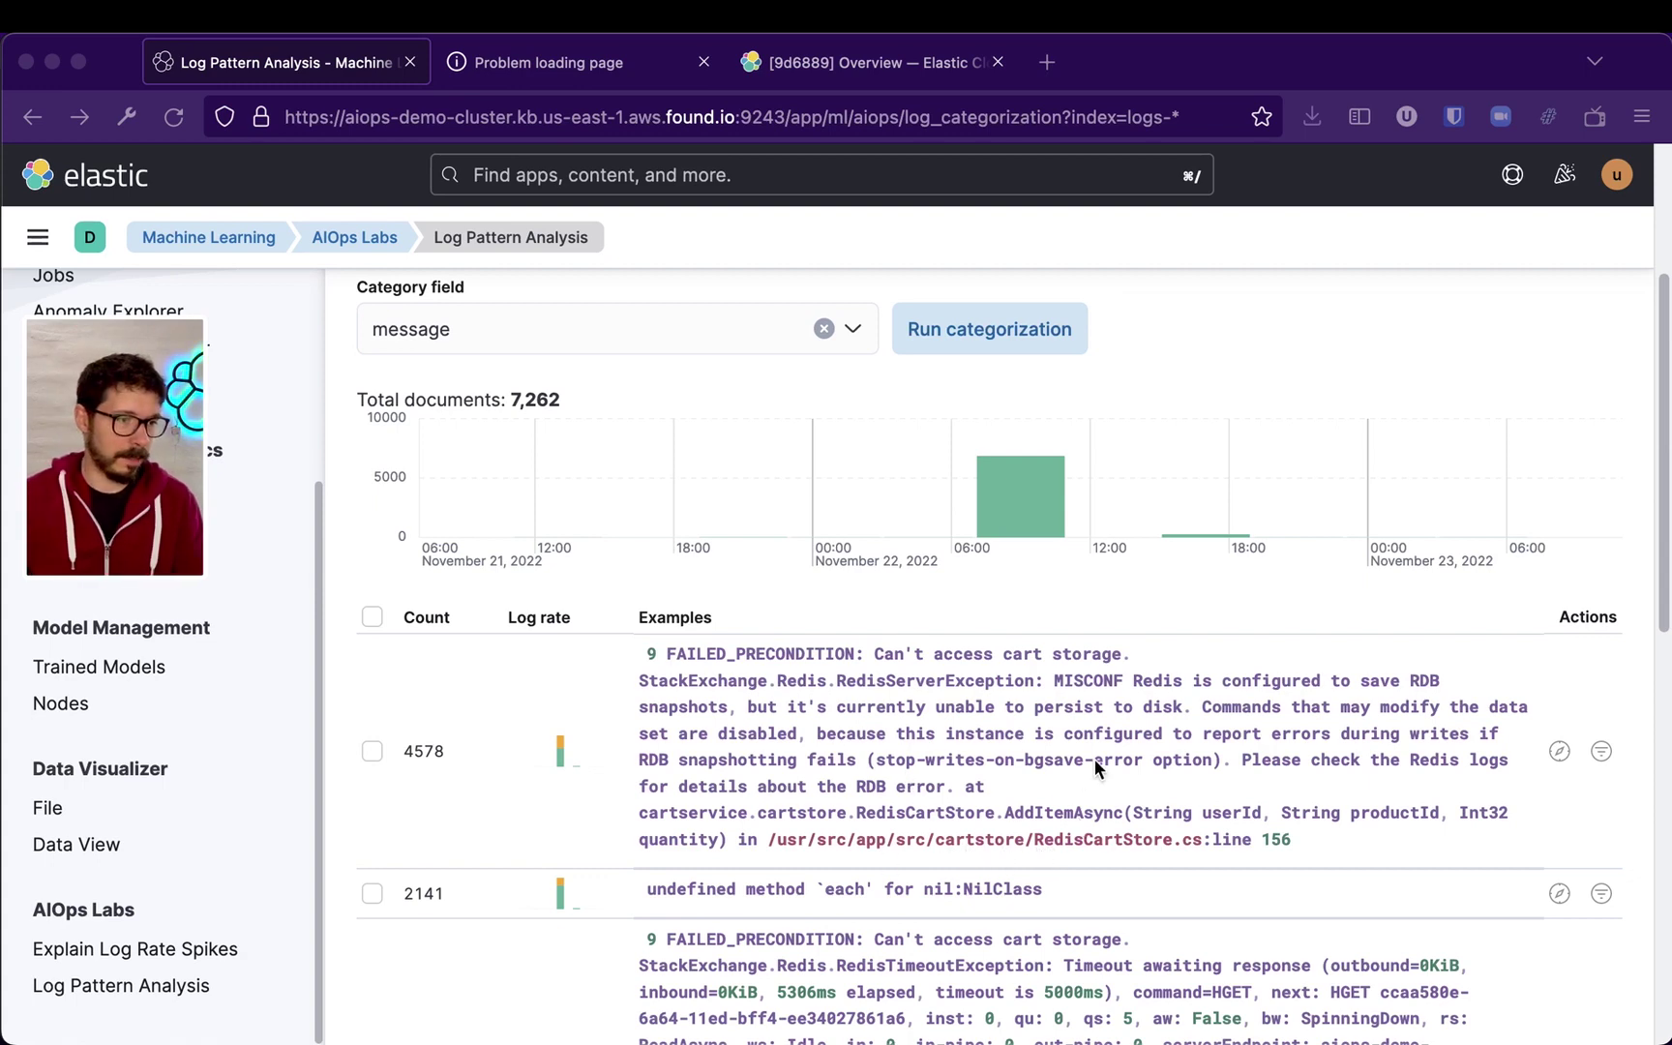
scroll(1093, 757, "down", 5)
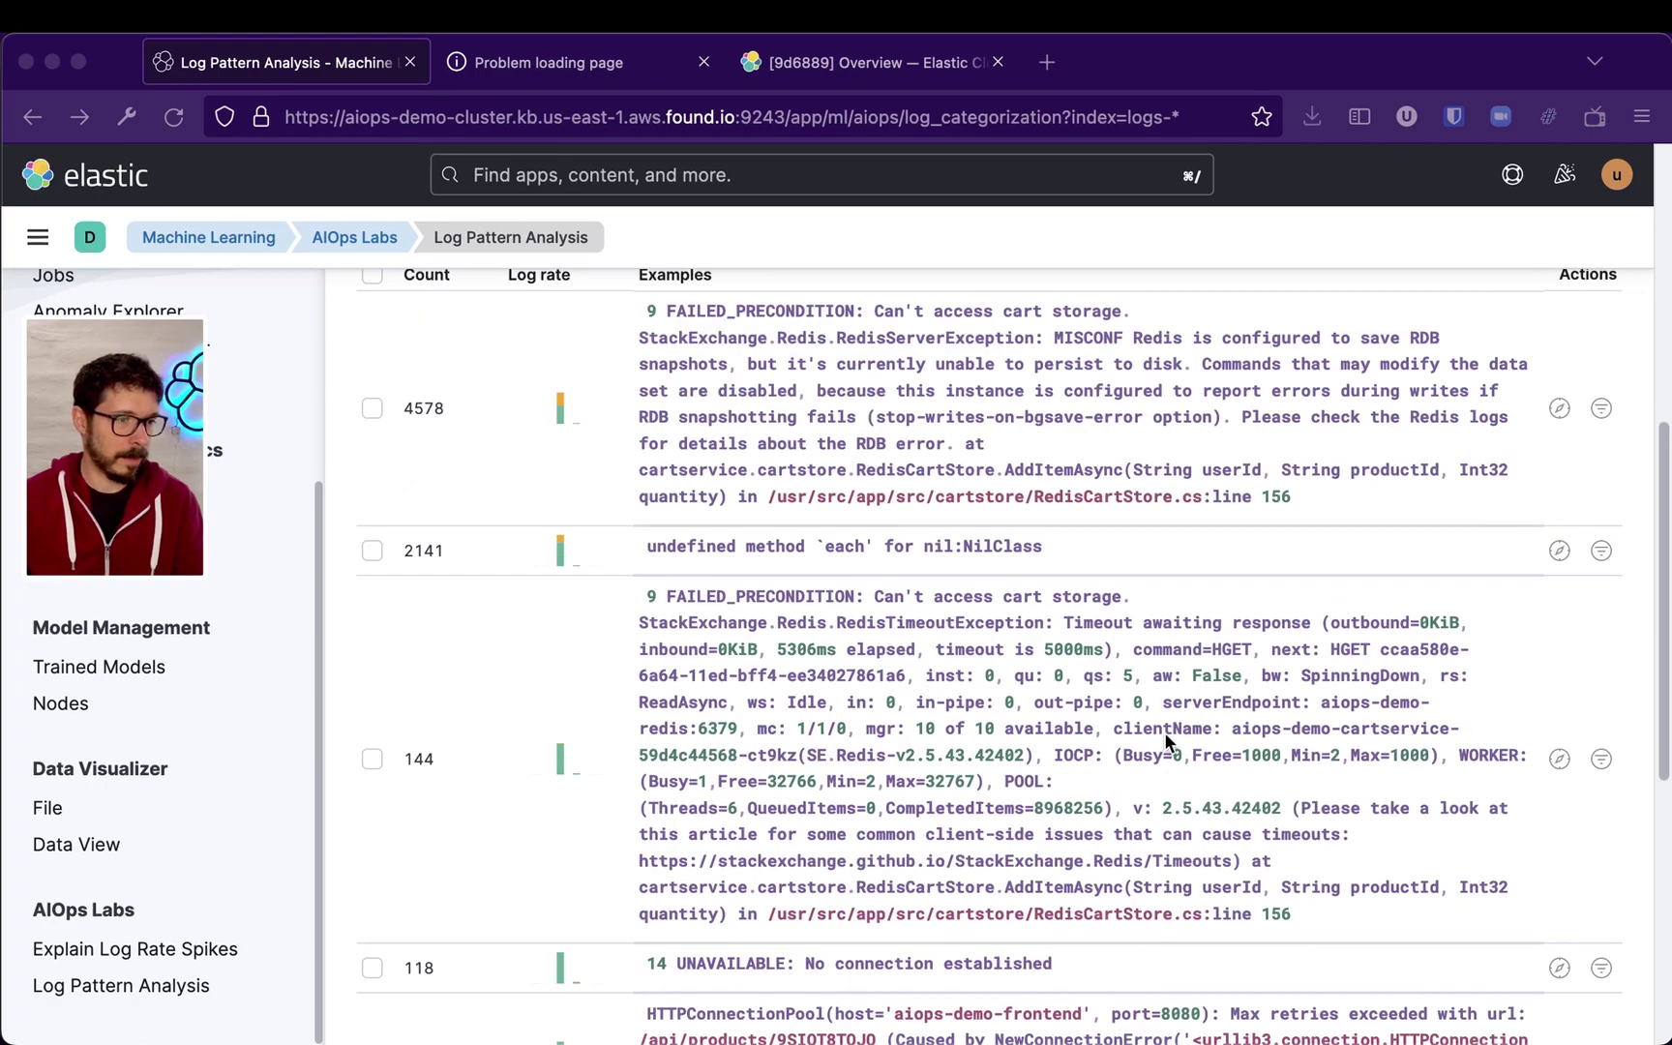
scroll(1166, 742, "down", 2)
scroll(1166, 742, "down", 2)
scroll(1166, 742, "up", 12)
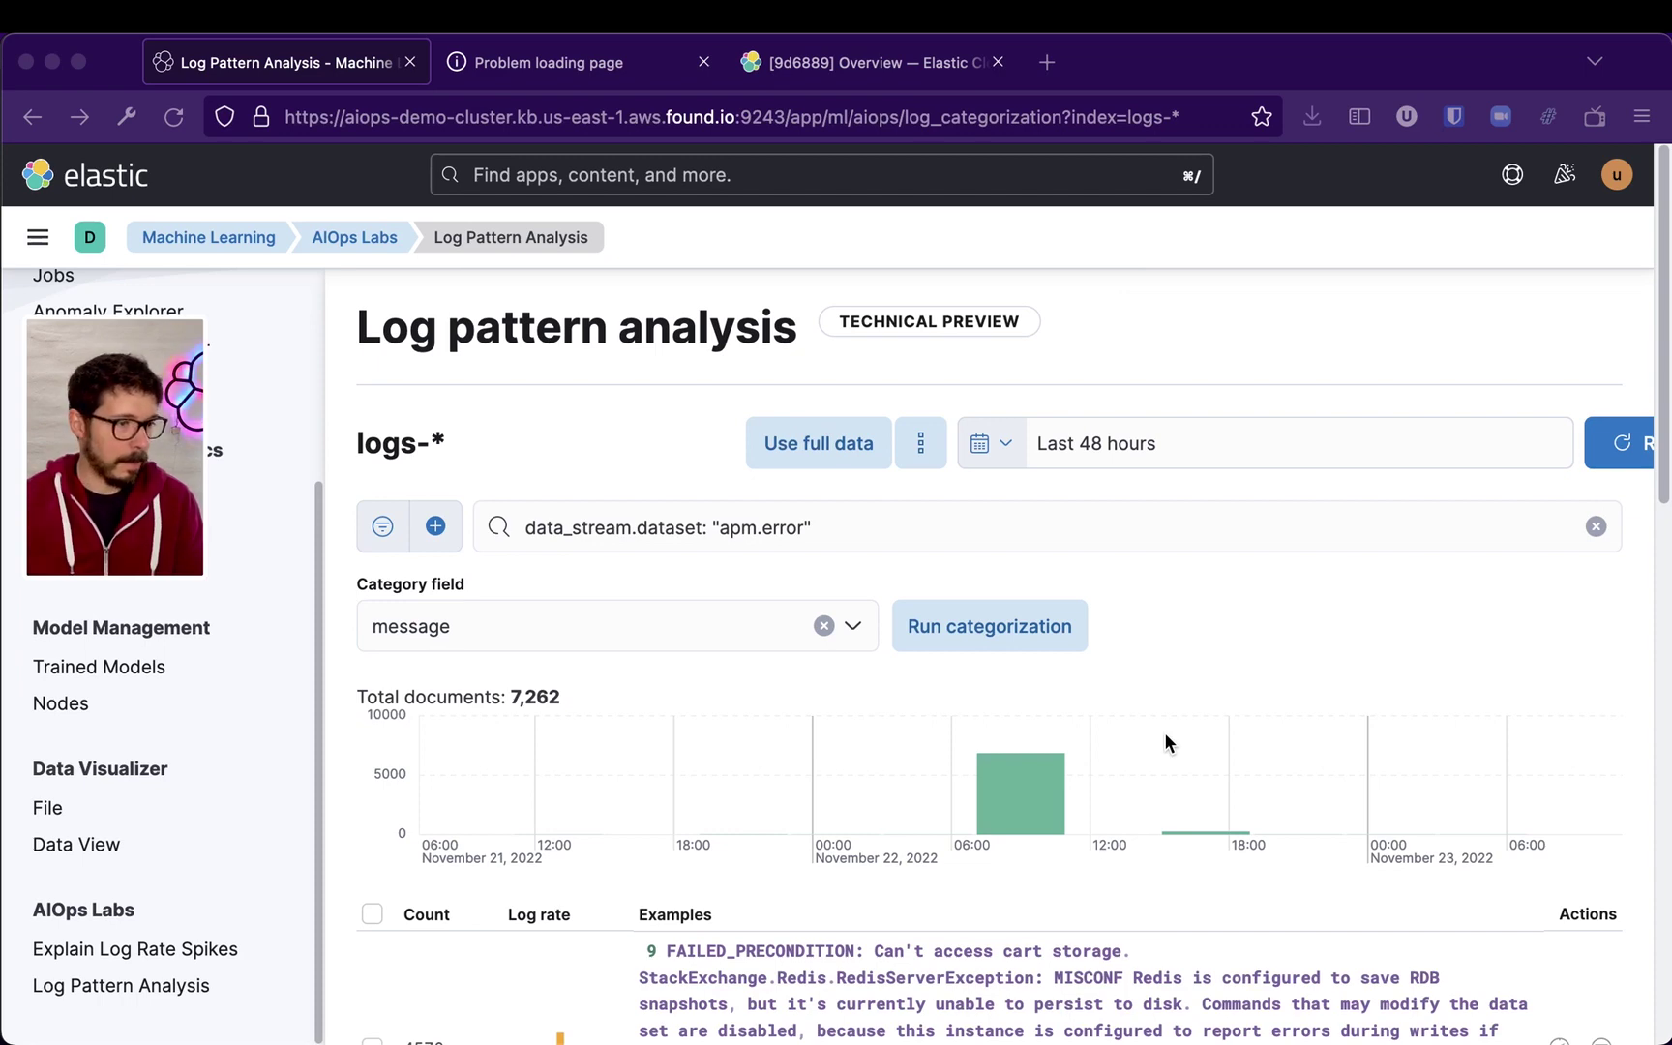
scroll(1110, 726, "down", 5)
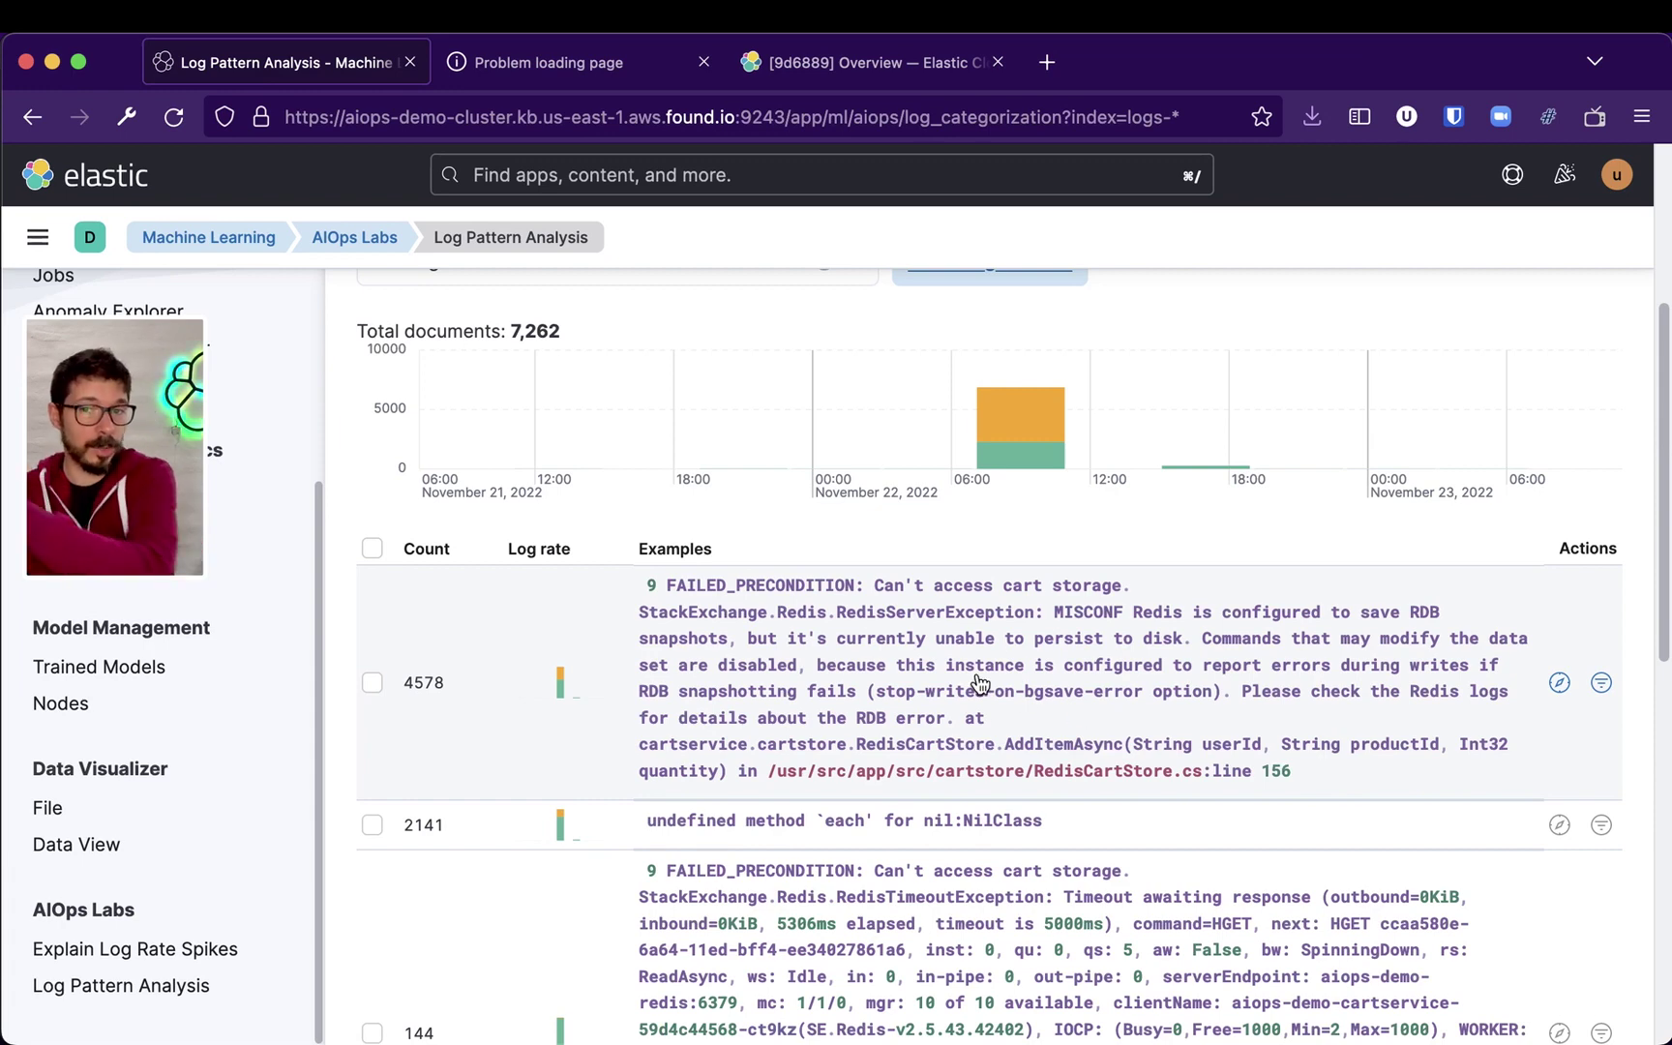
scroll(1022, 622, "up", 4)
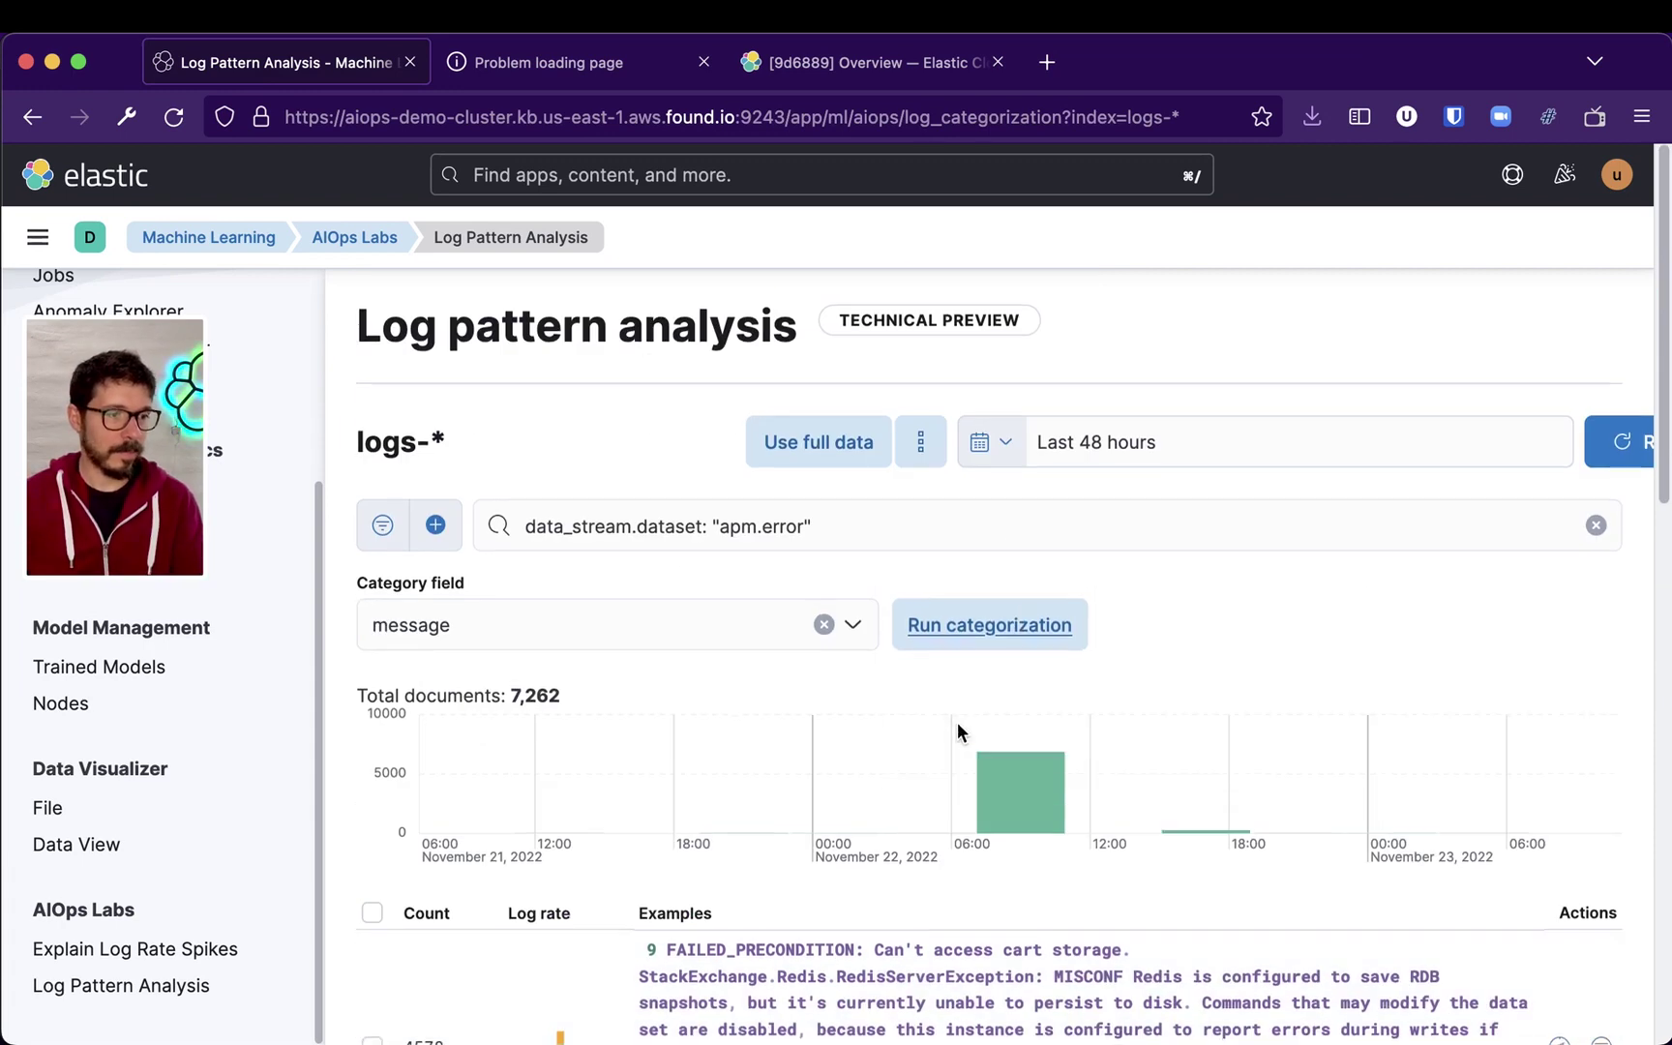
scroll(958, 723, "down", 4)
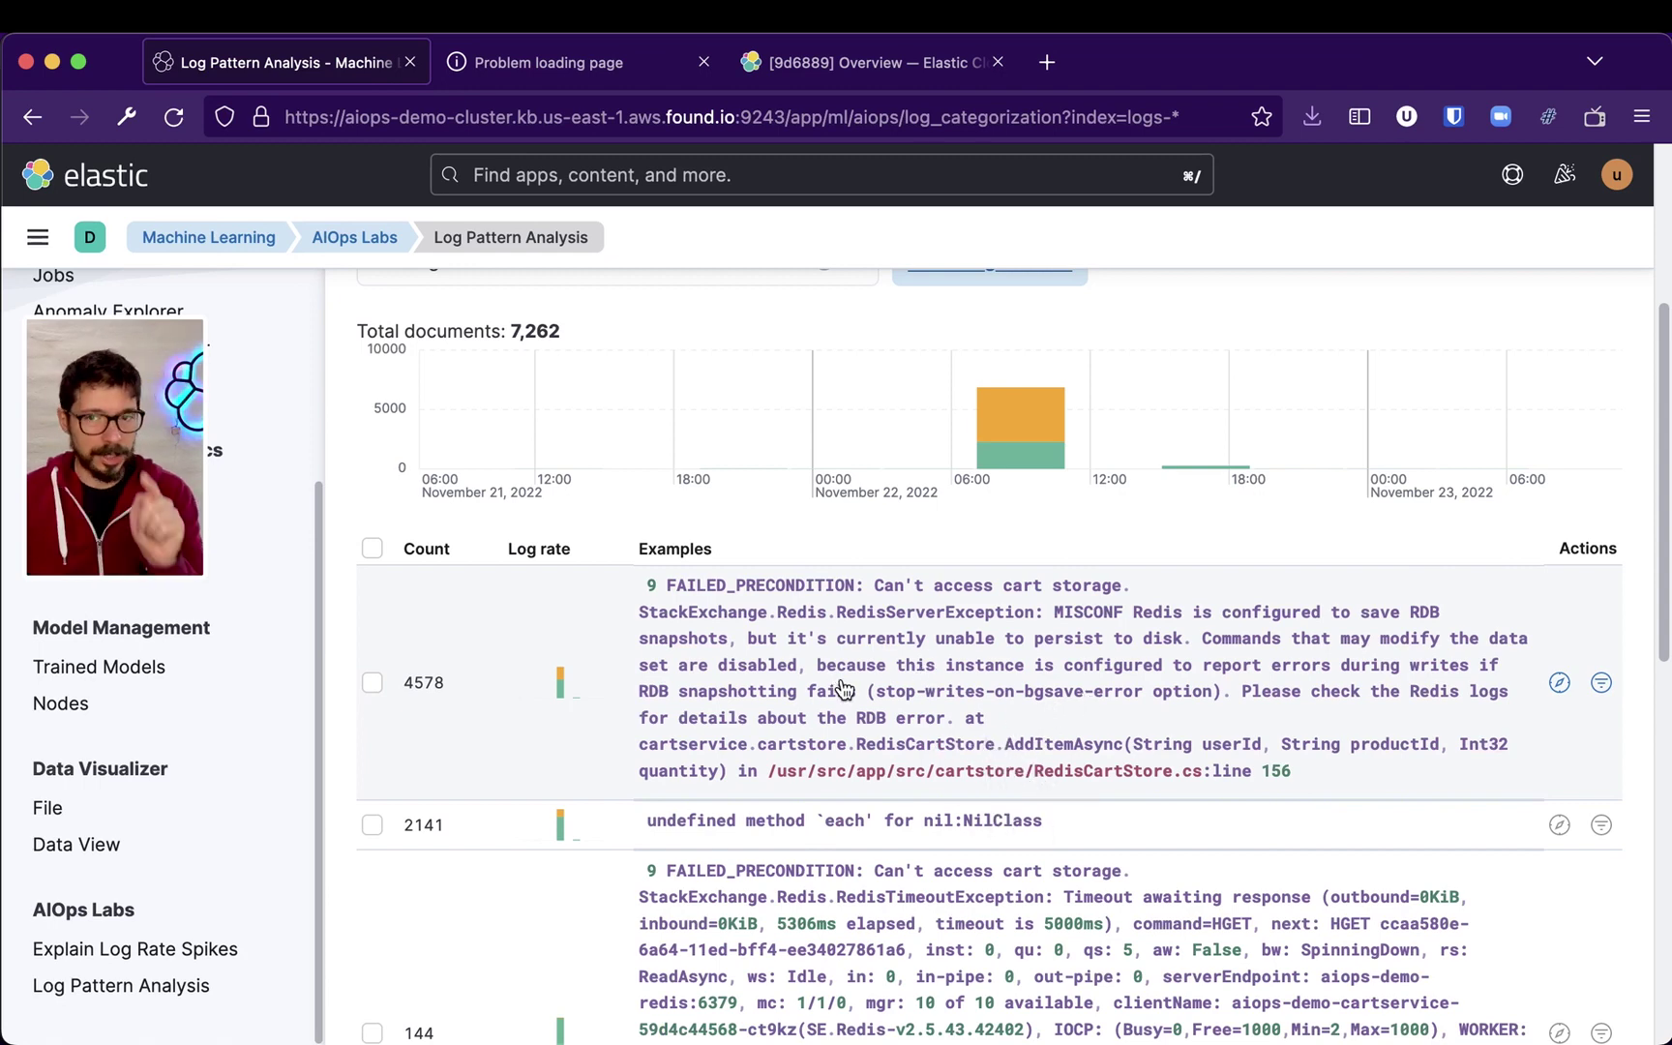
scroll(687, 515, "up", 4)
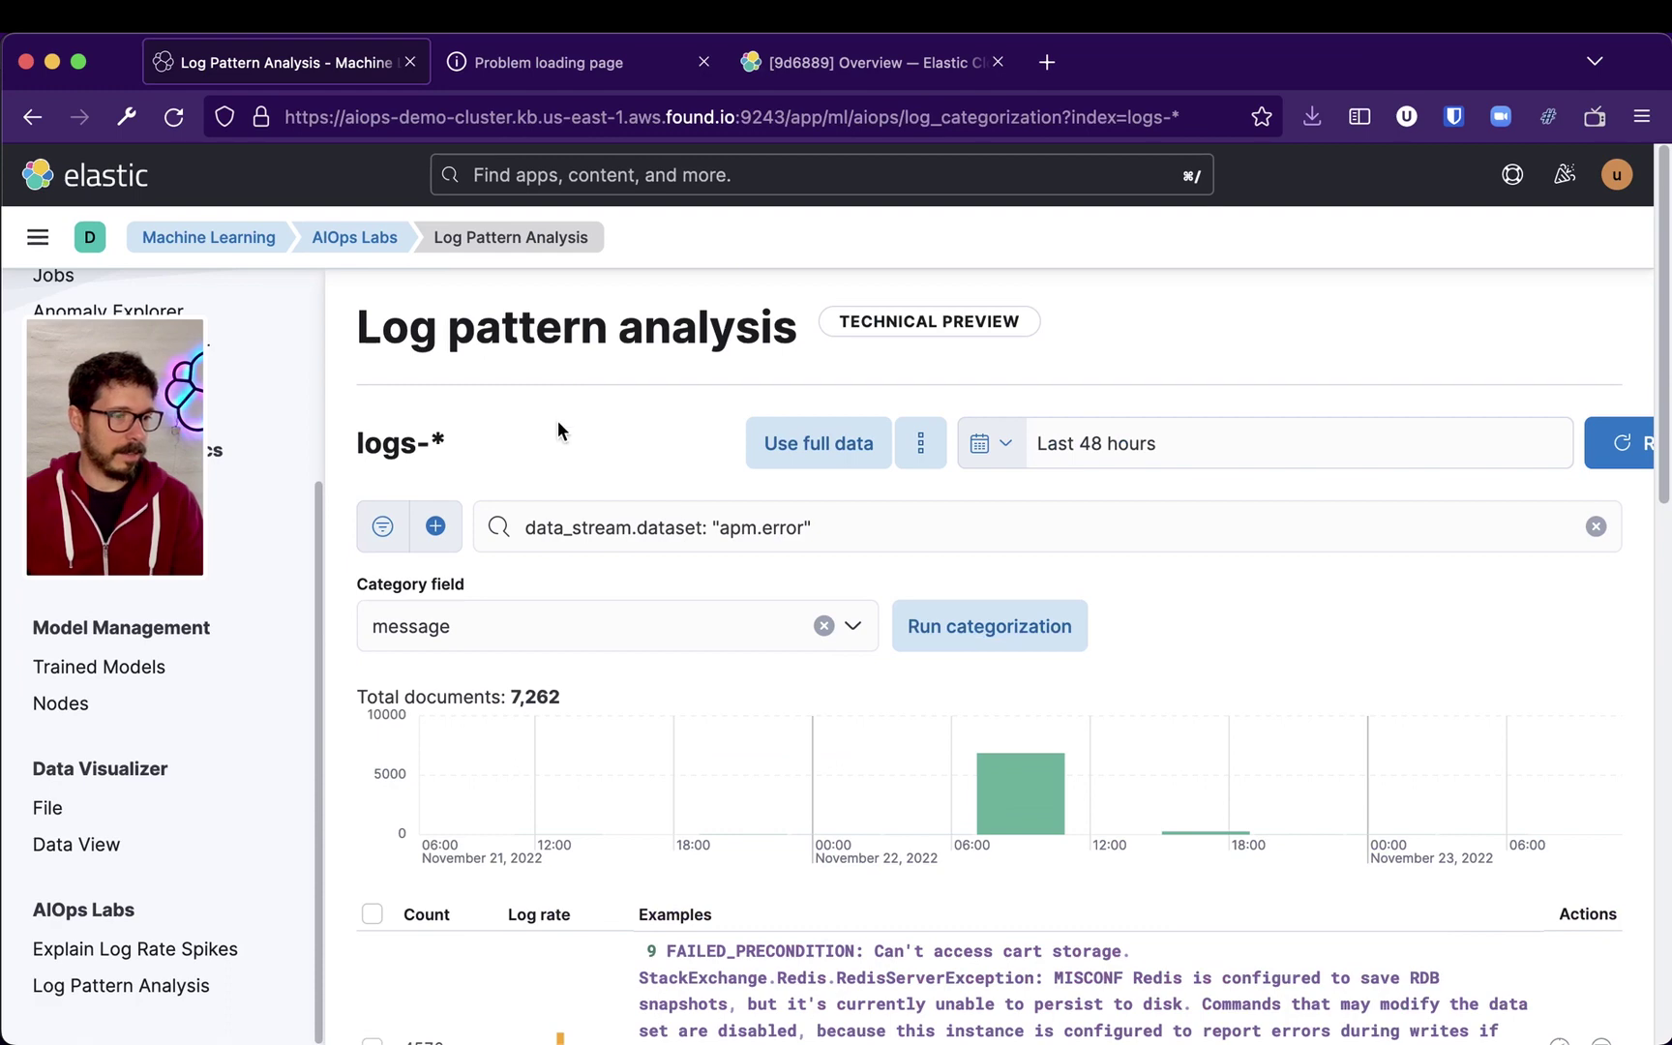
Step: Go to Observability > APM from the main navigation, then to Service Map
left_click(39, 238)
scroll(104, 735, "down", 5)
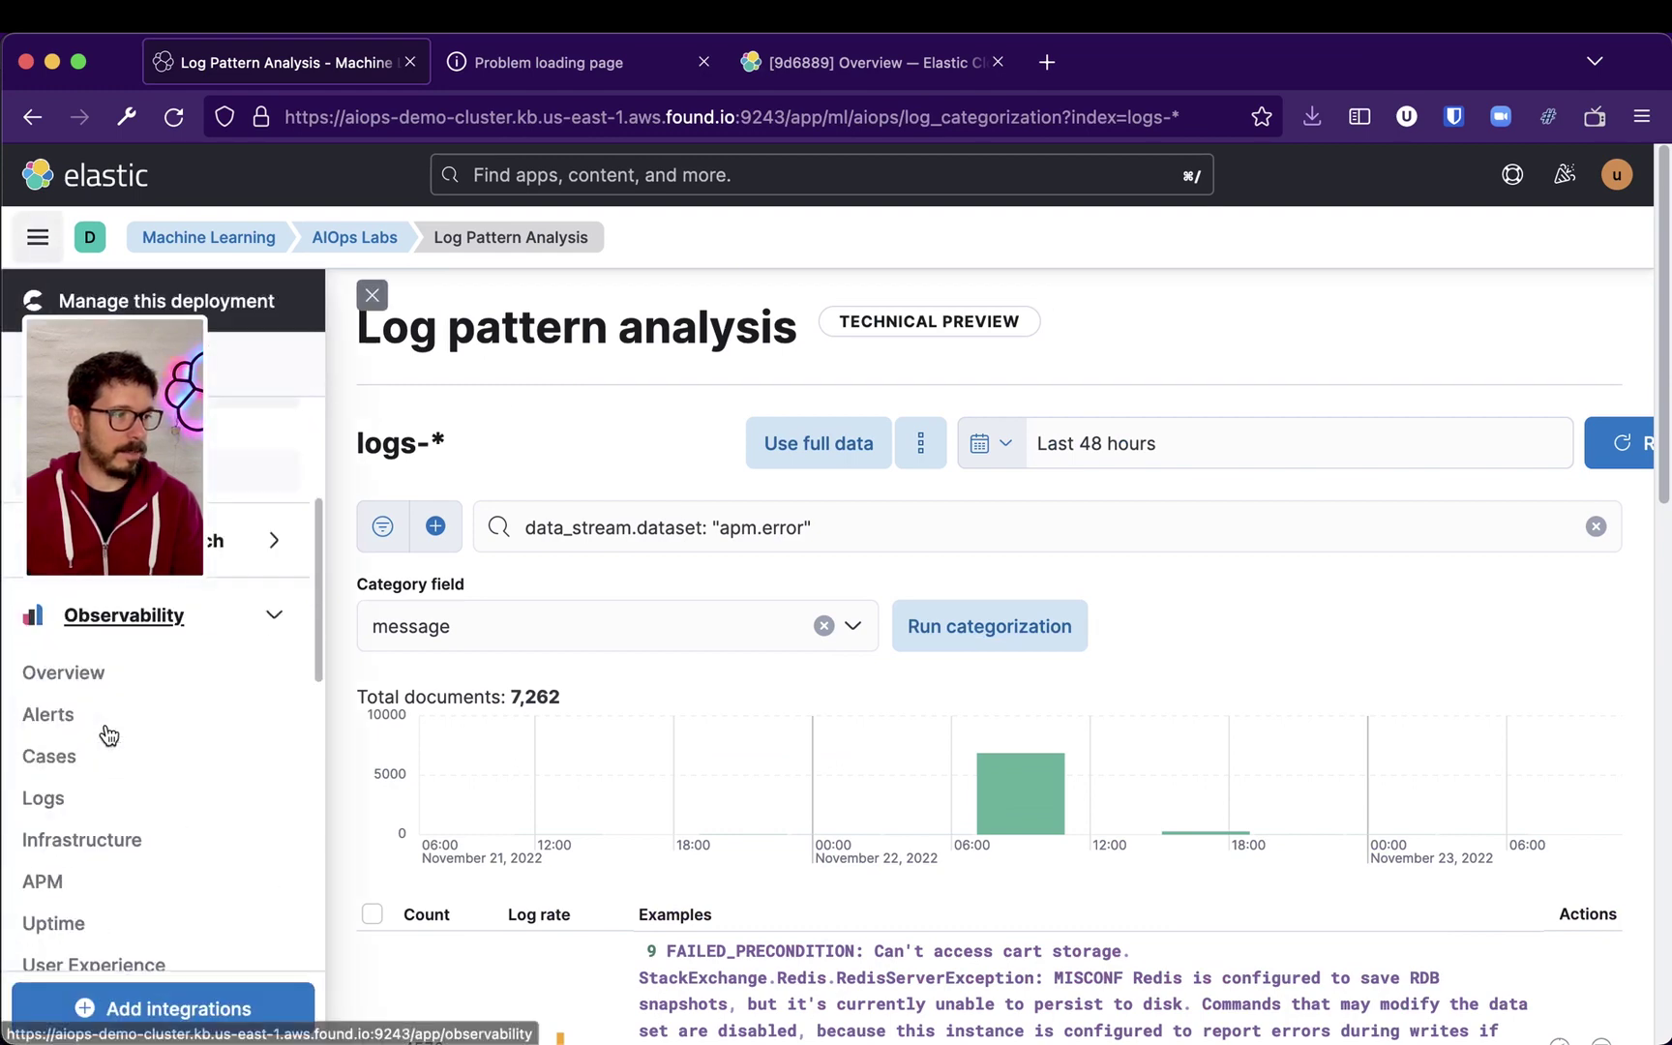
scroll(111, 738, "down", 1)
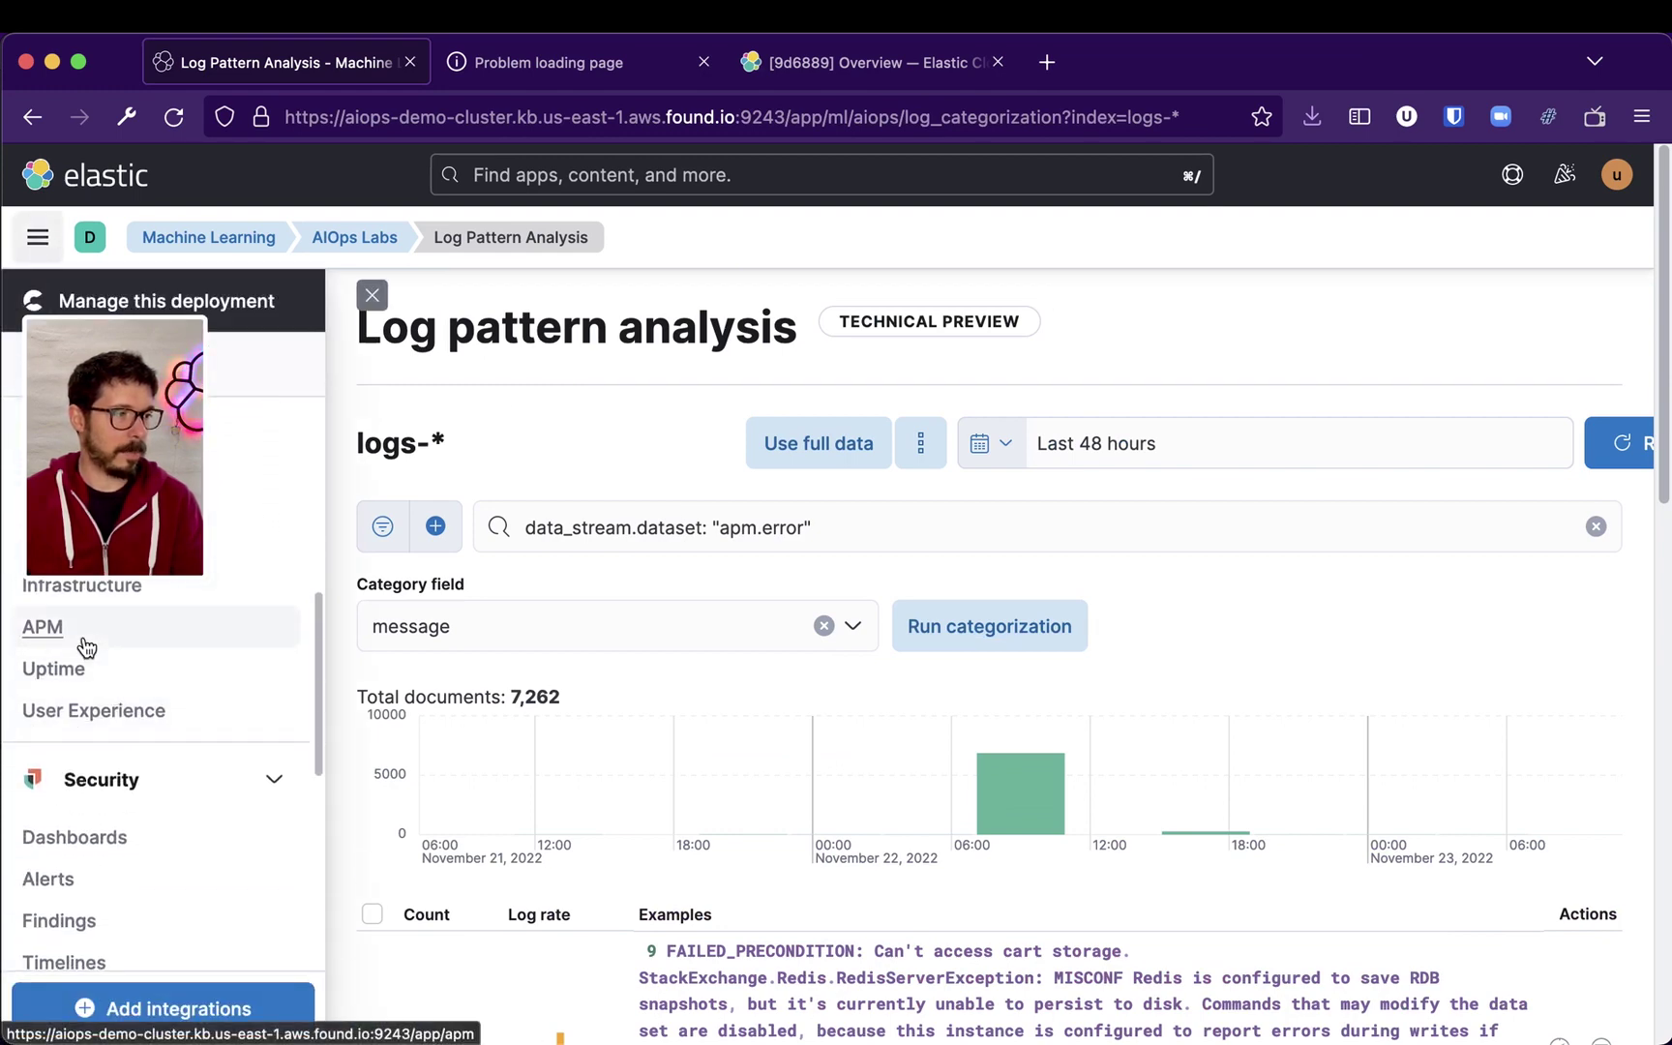
left_click(43, 628)
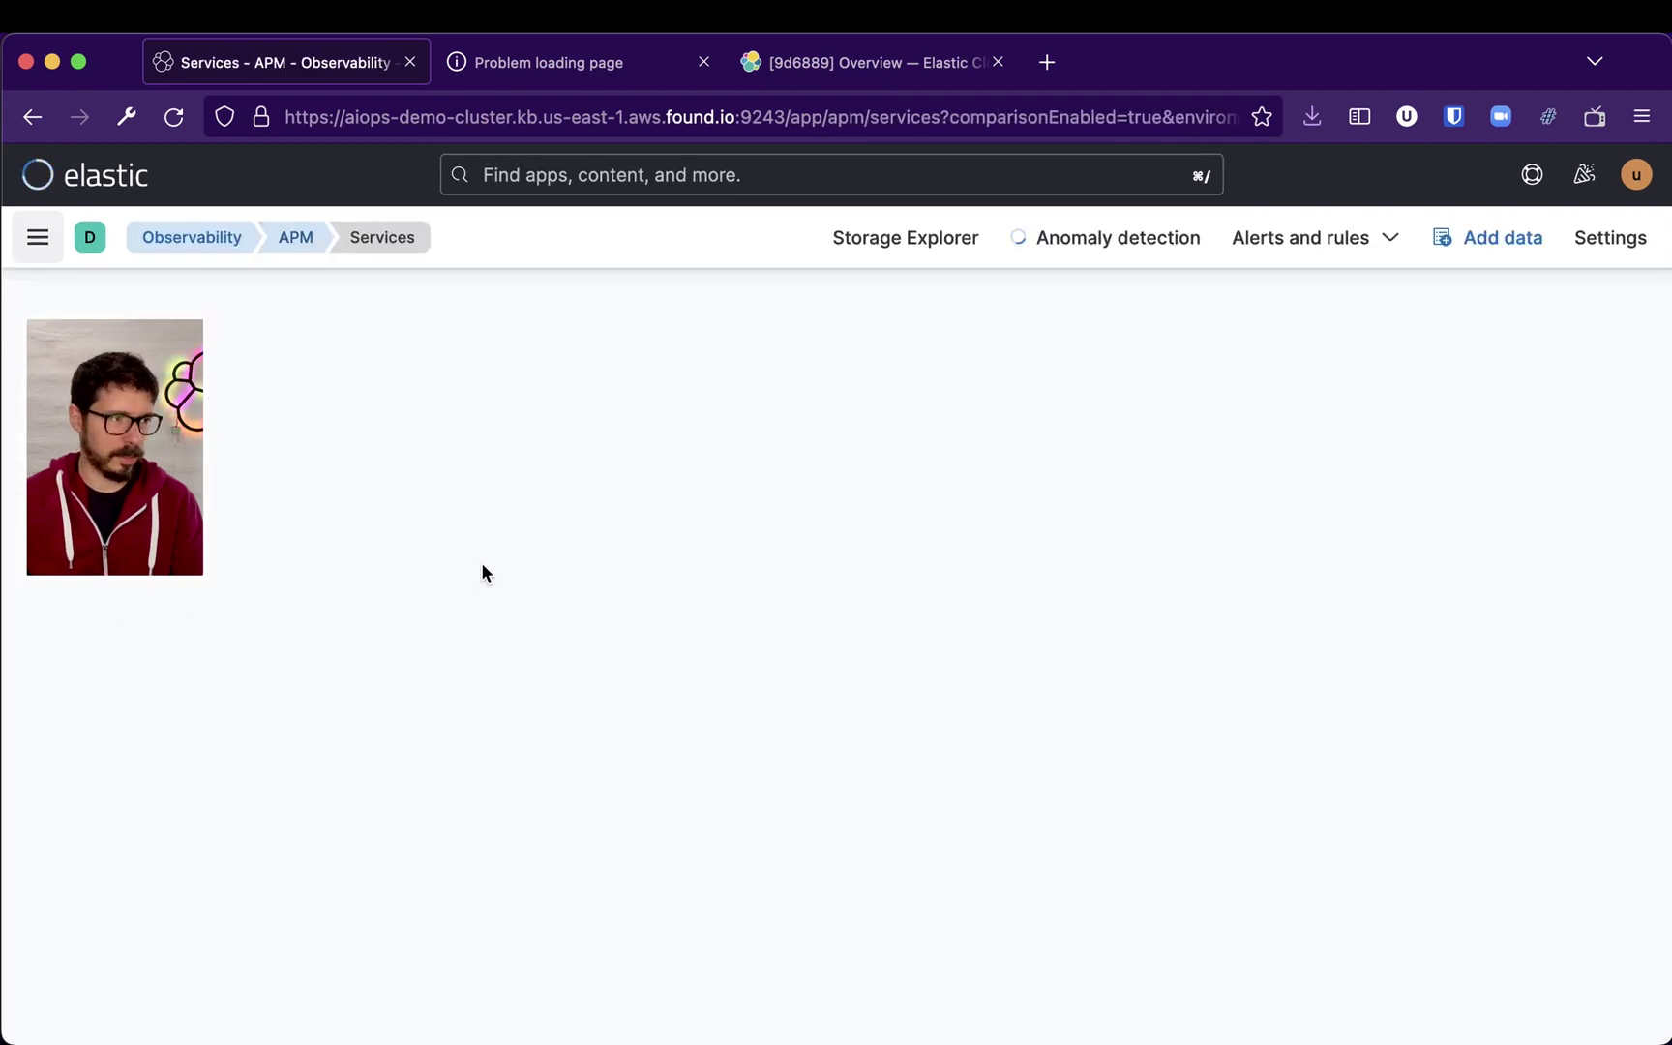
scroll(104, 900, "down", 2)
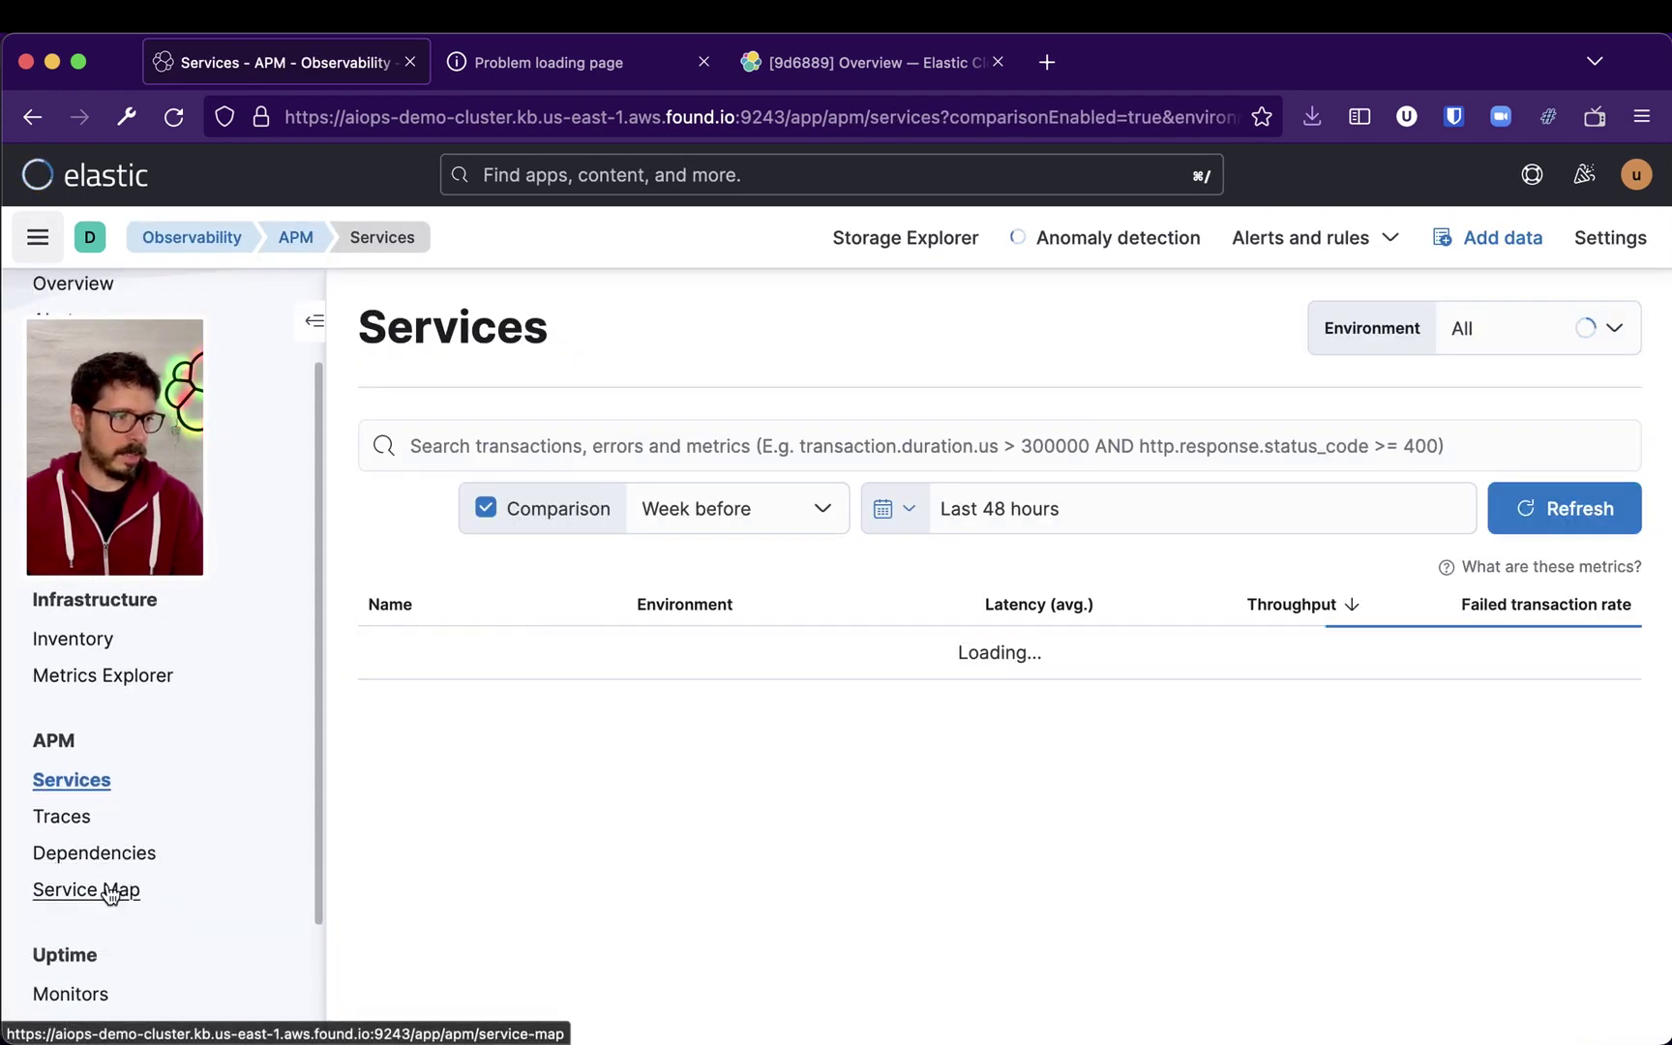
left_click(112, 890)
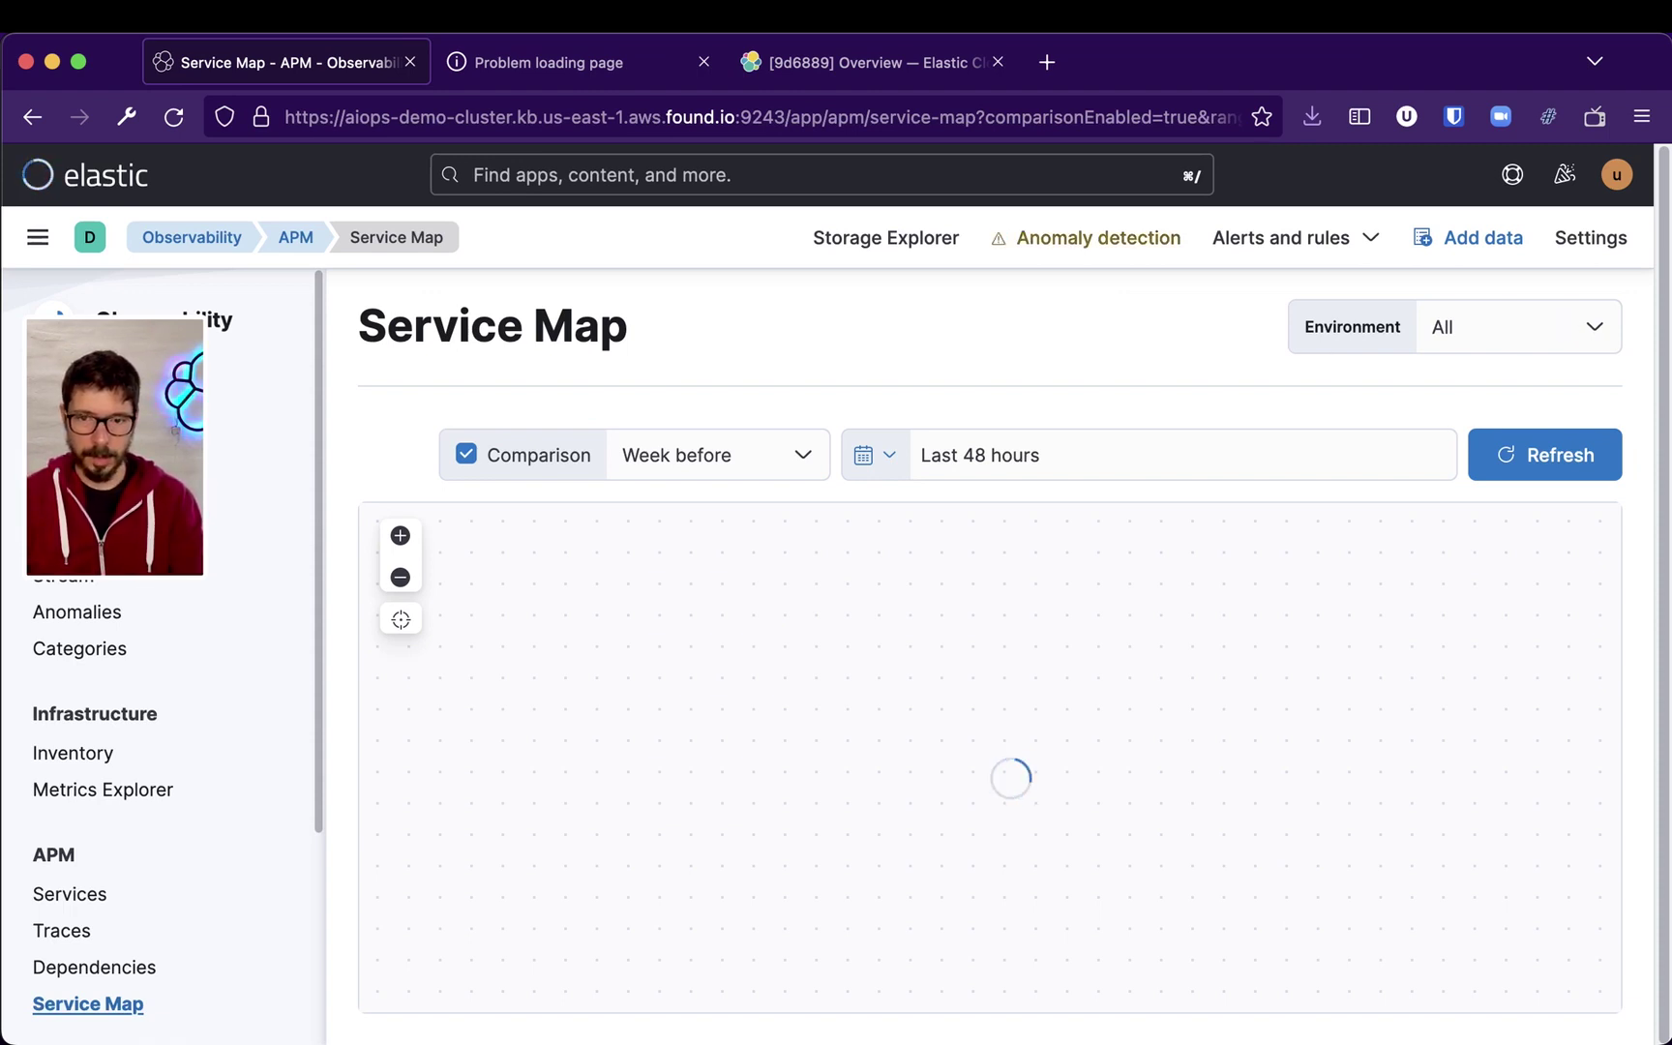
Step: Frame the service map so cartservice and the aiops-demo-redis:6379 node are centred together
scroll(164, 308, "down", 1)
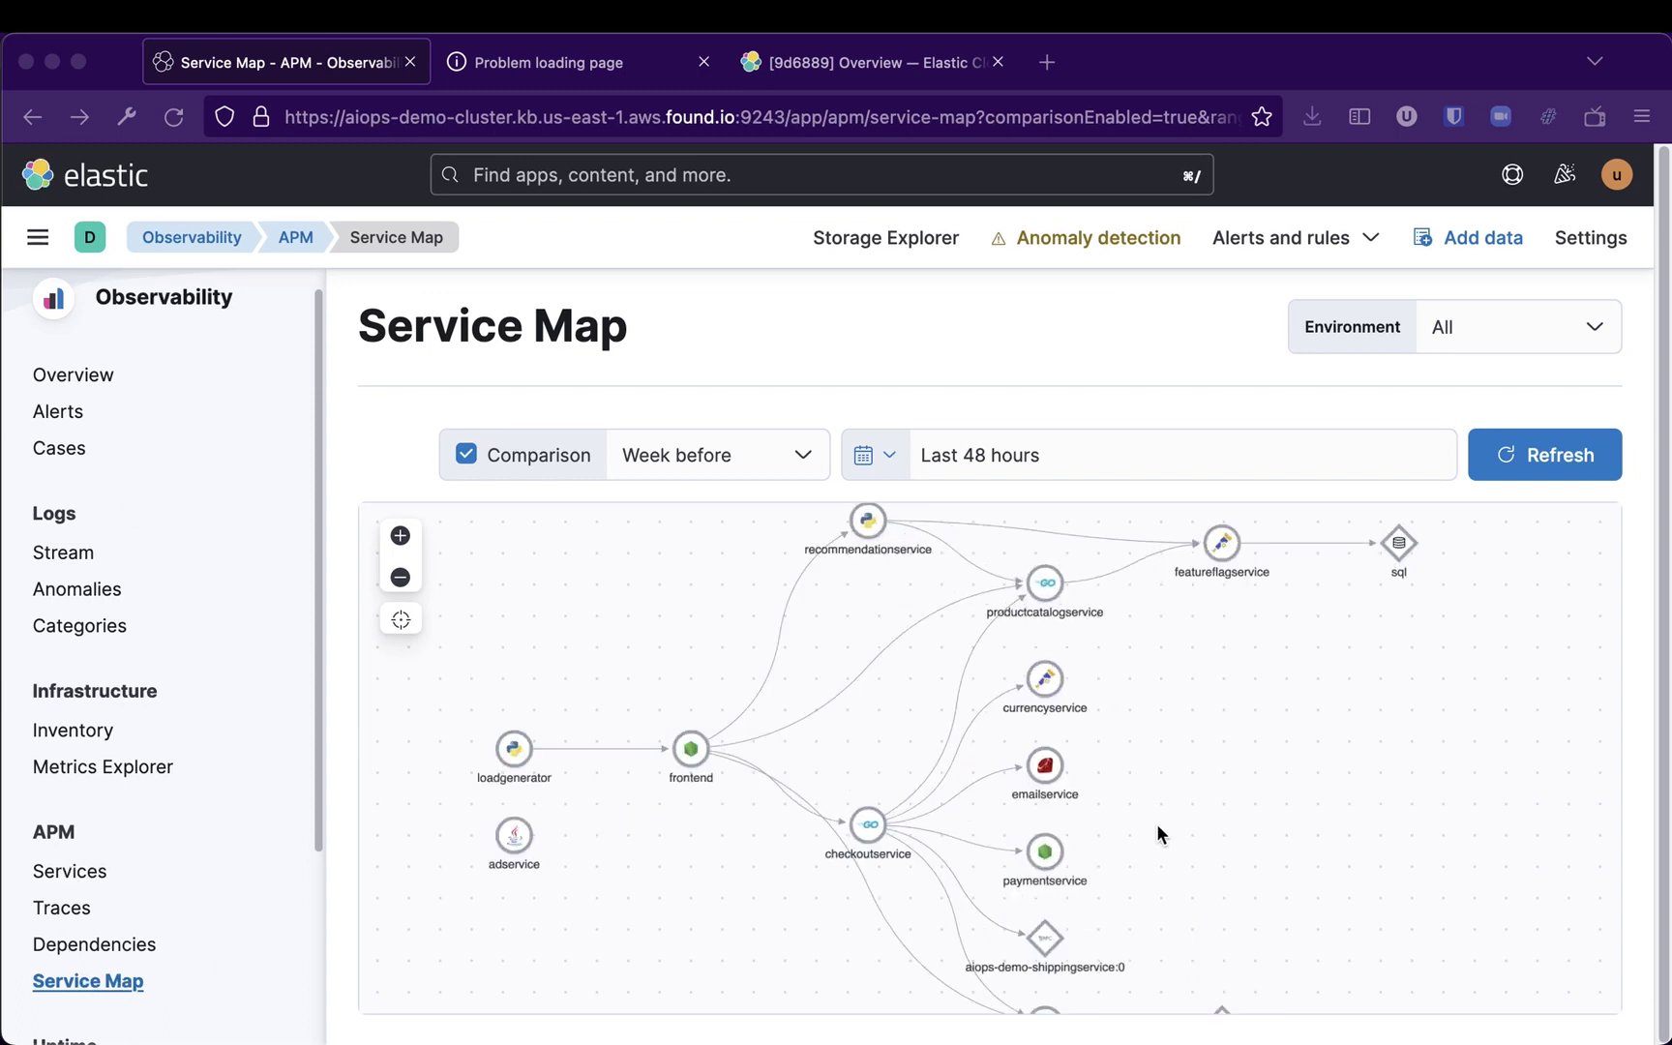
scroll(1192, 774, "up", 2)
left_click_drag(1056, 649, 1020, 585)
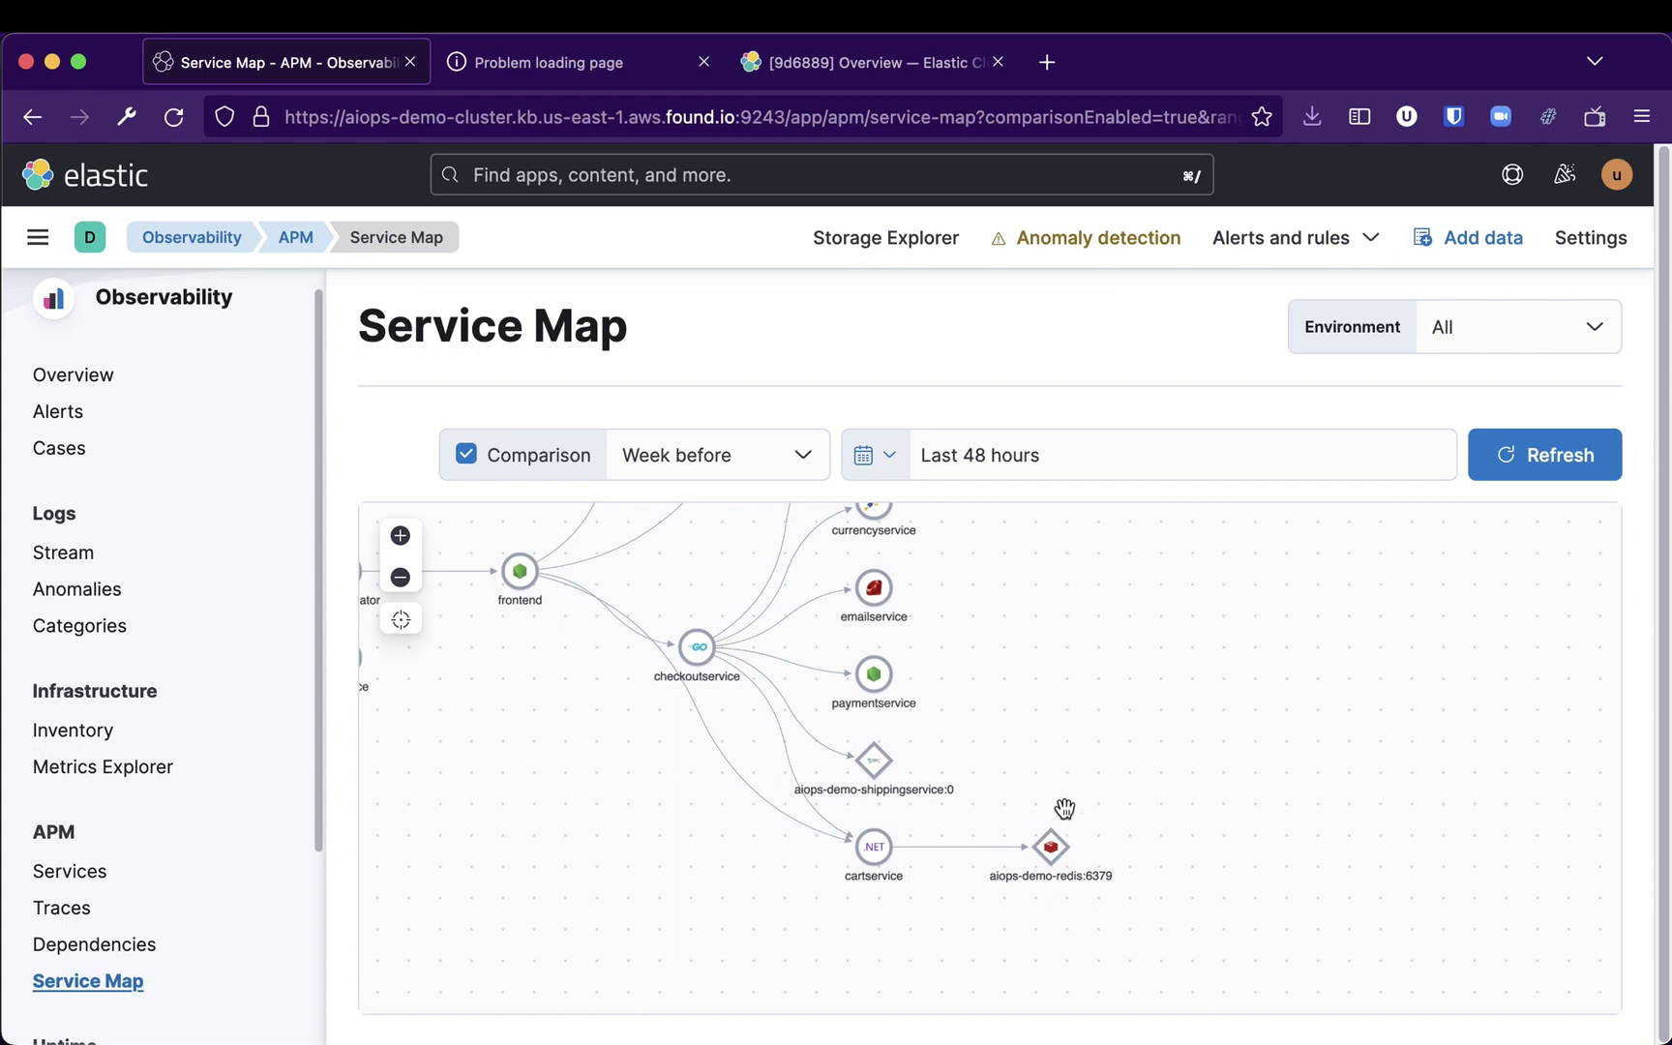
left_click_drag(1064, 809, 1075, 667)
scroll(967, 735, "up", 1)
left_click_drag(852, 826, 890, 881)
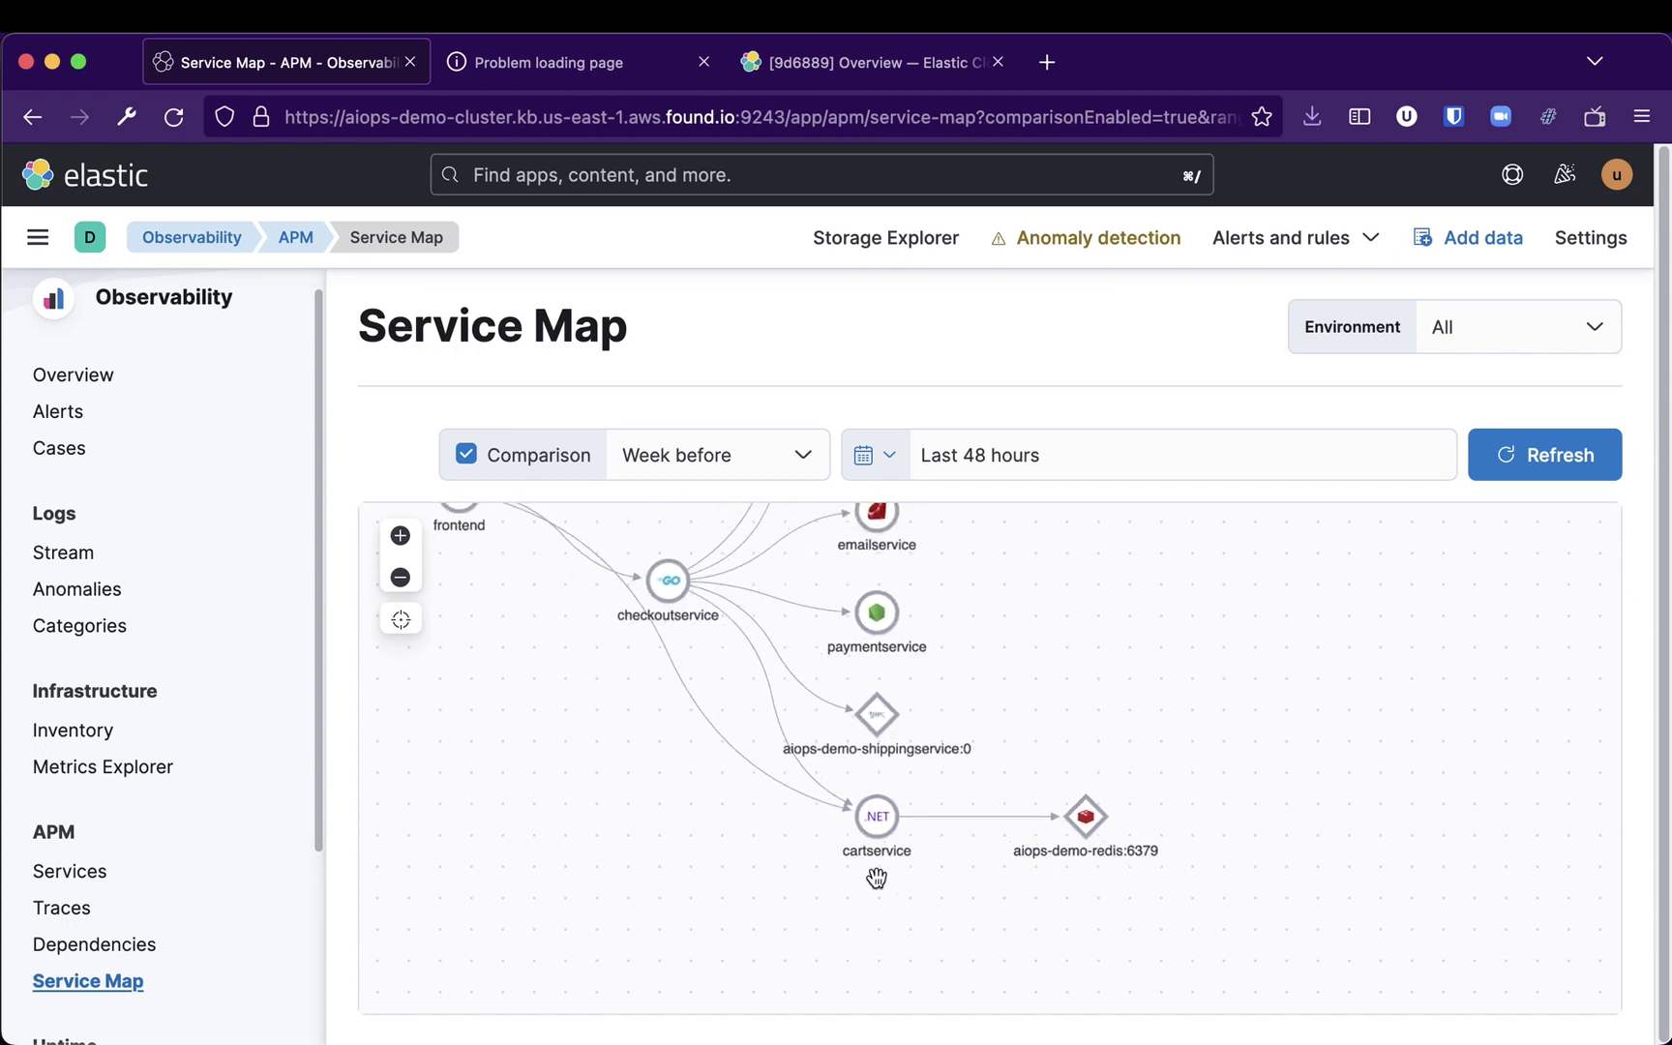
left_click_drag(762, 821, 931, 907)
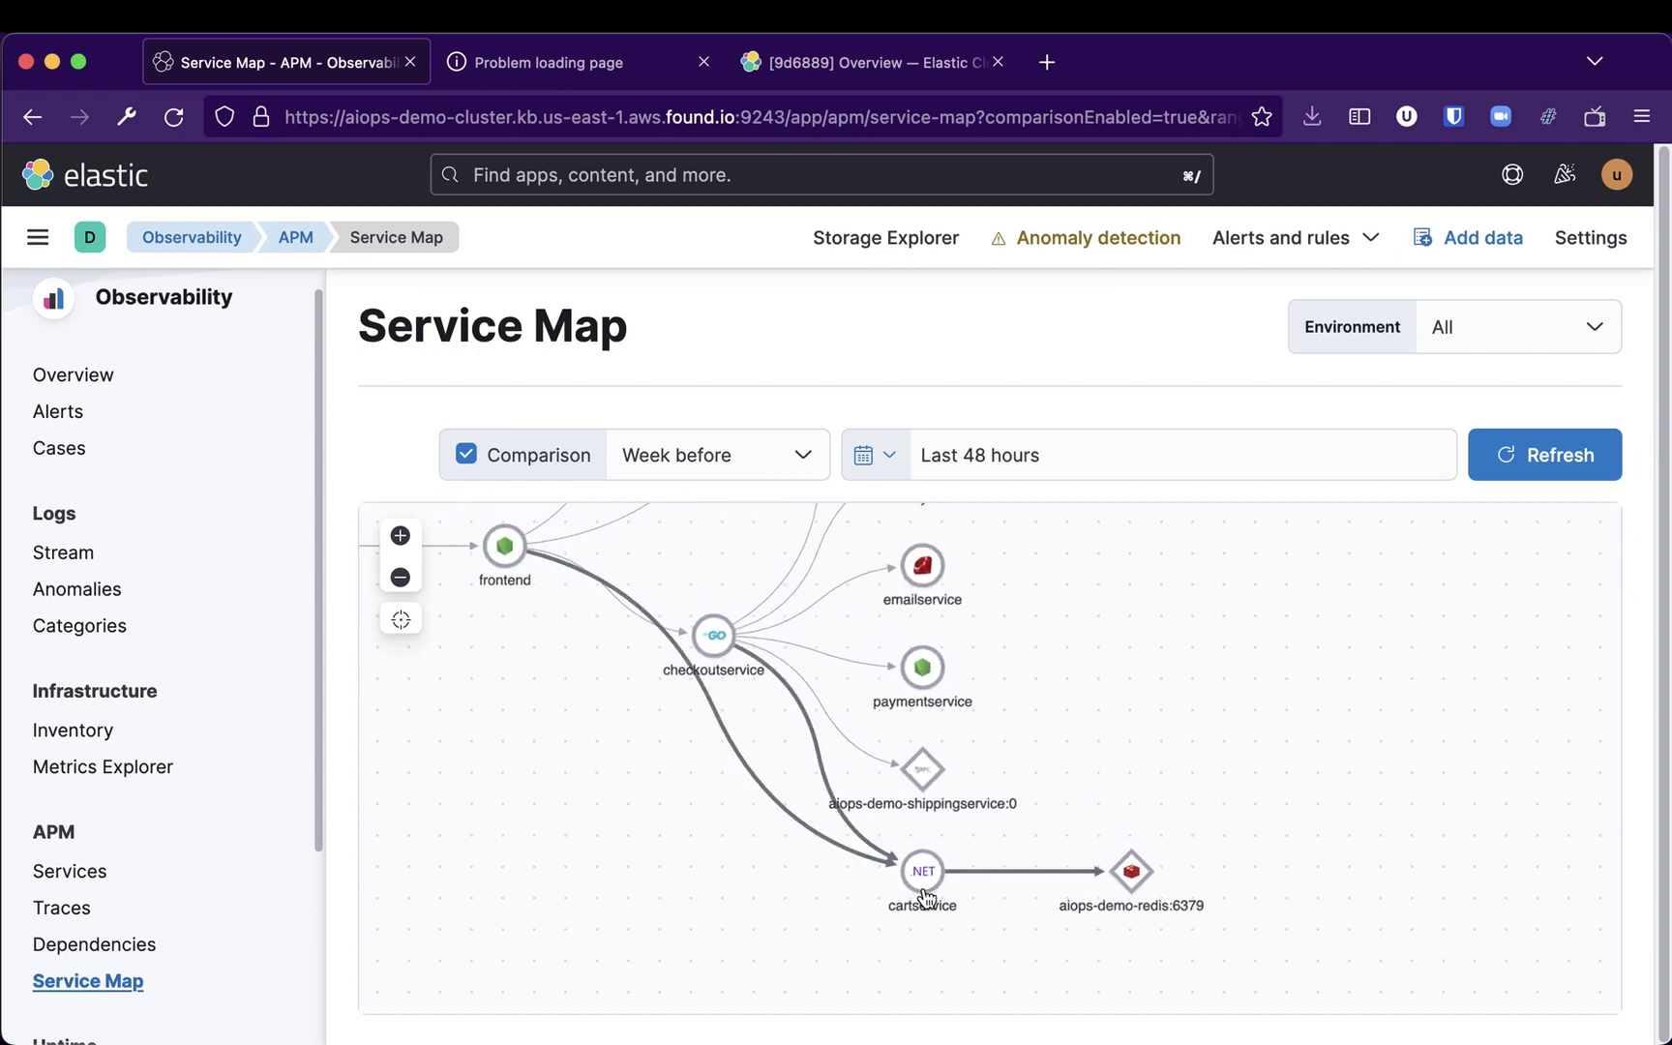
left_click_drag(783, 884, 835, 913)
left_click_drag(556, 595, 545, 698)
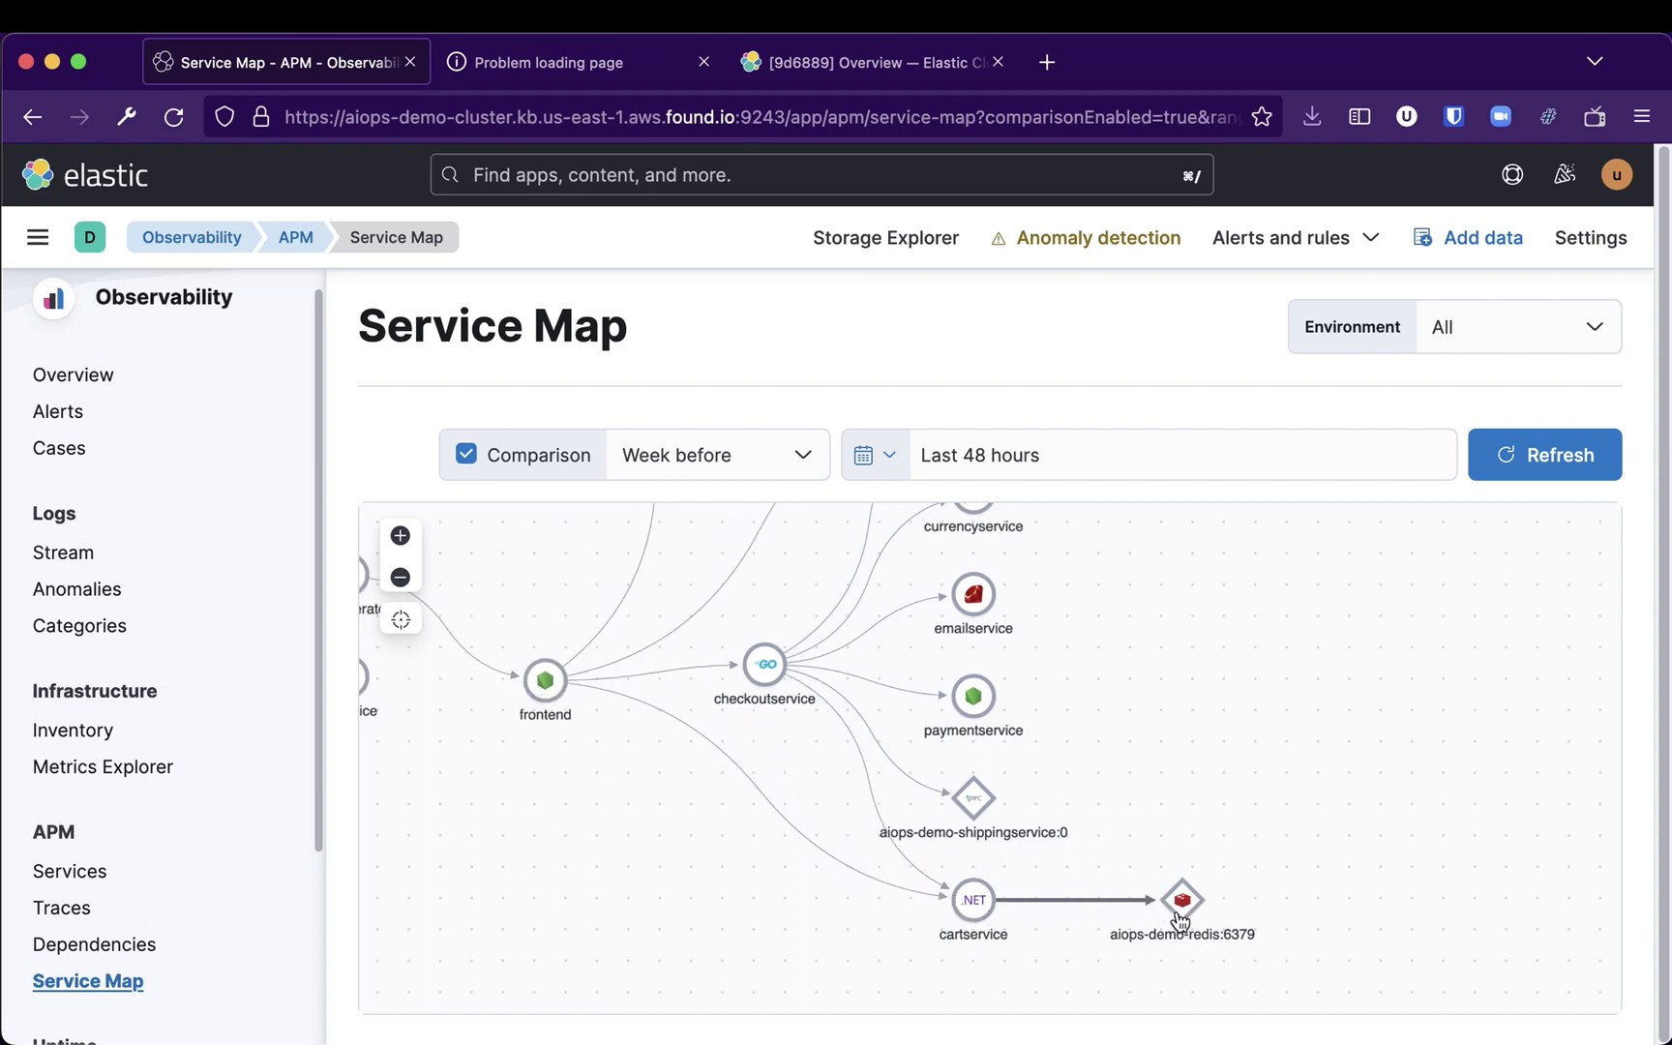
Step: View the metrics popovers for aiops-demo-redis:6379 and then cartservice, closing each afterward
left_click(1175, 913)
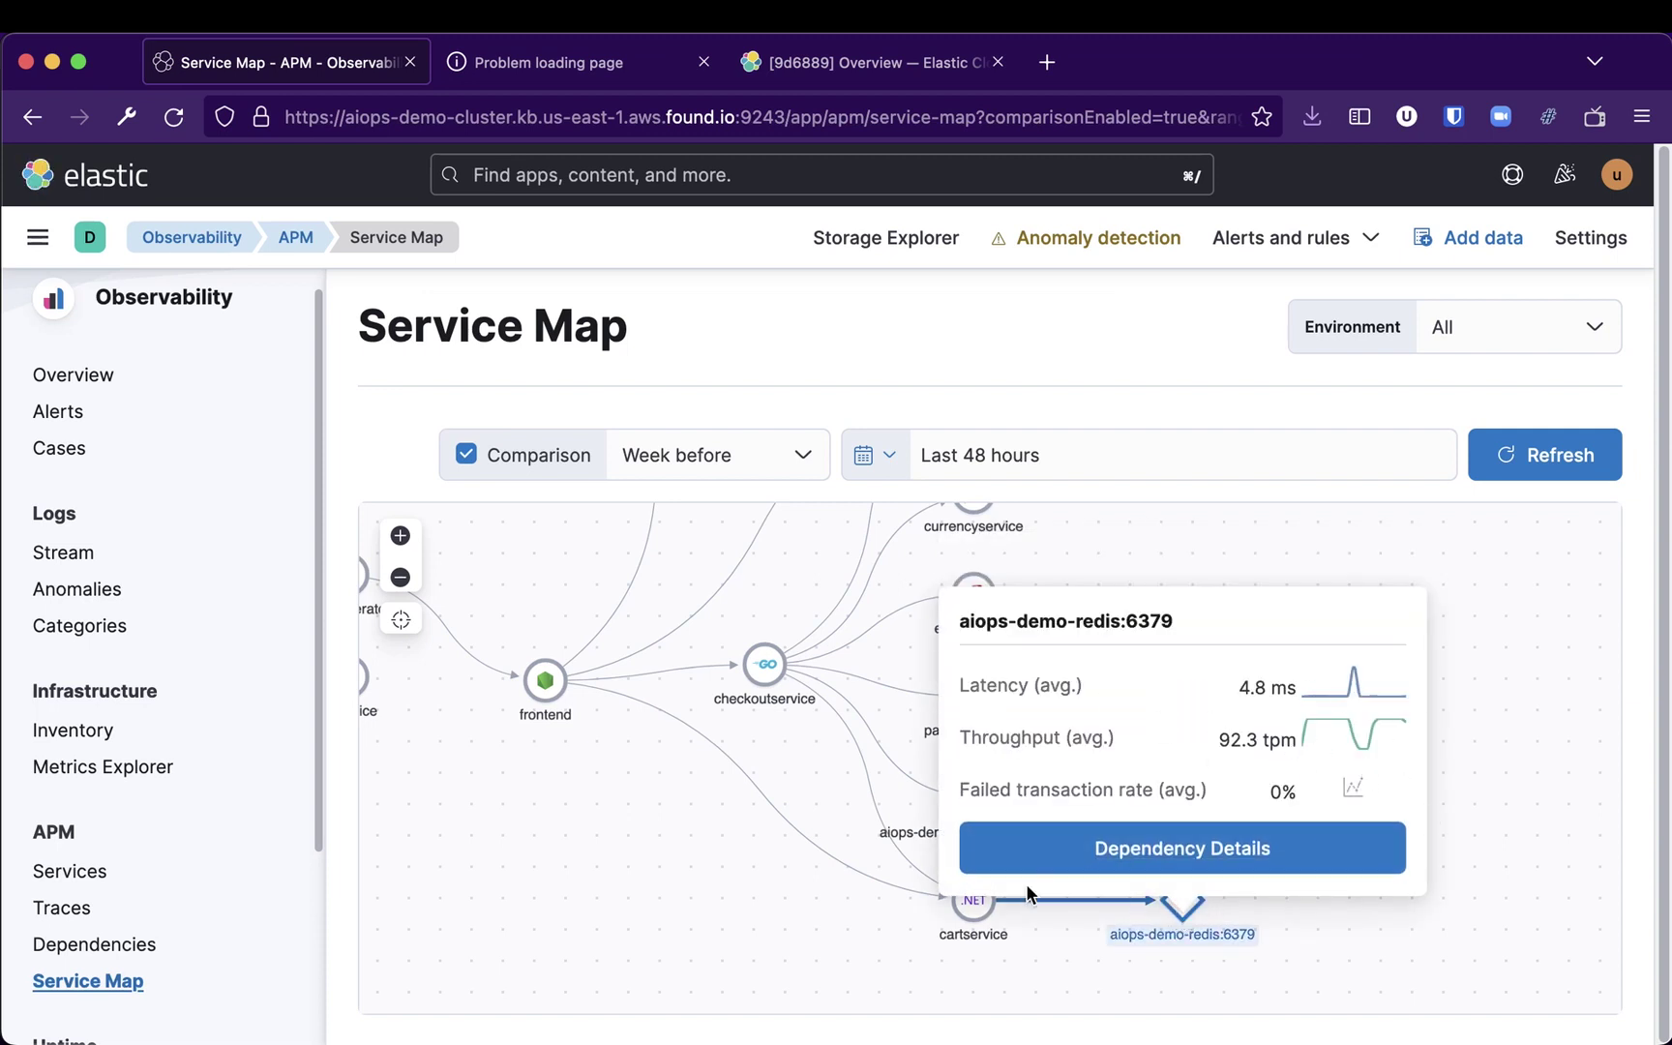
left_click(773, 926)
left_click(971, 911)
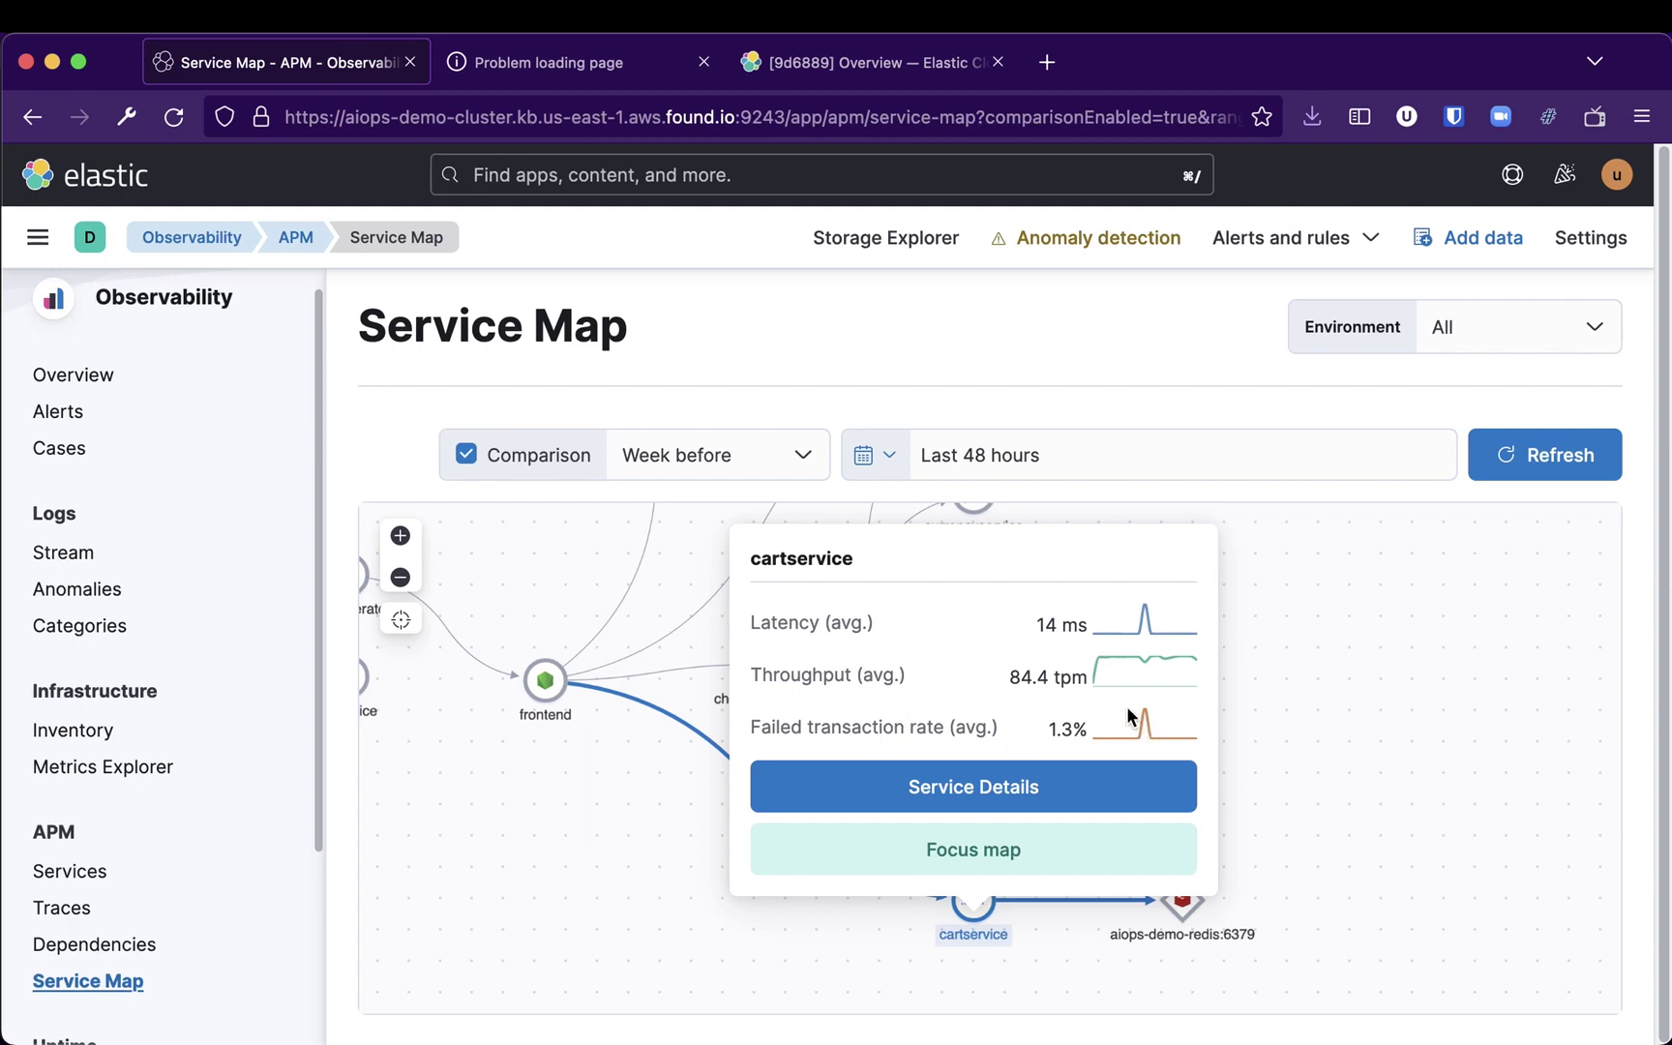
left_click(1280, 723)
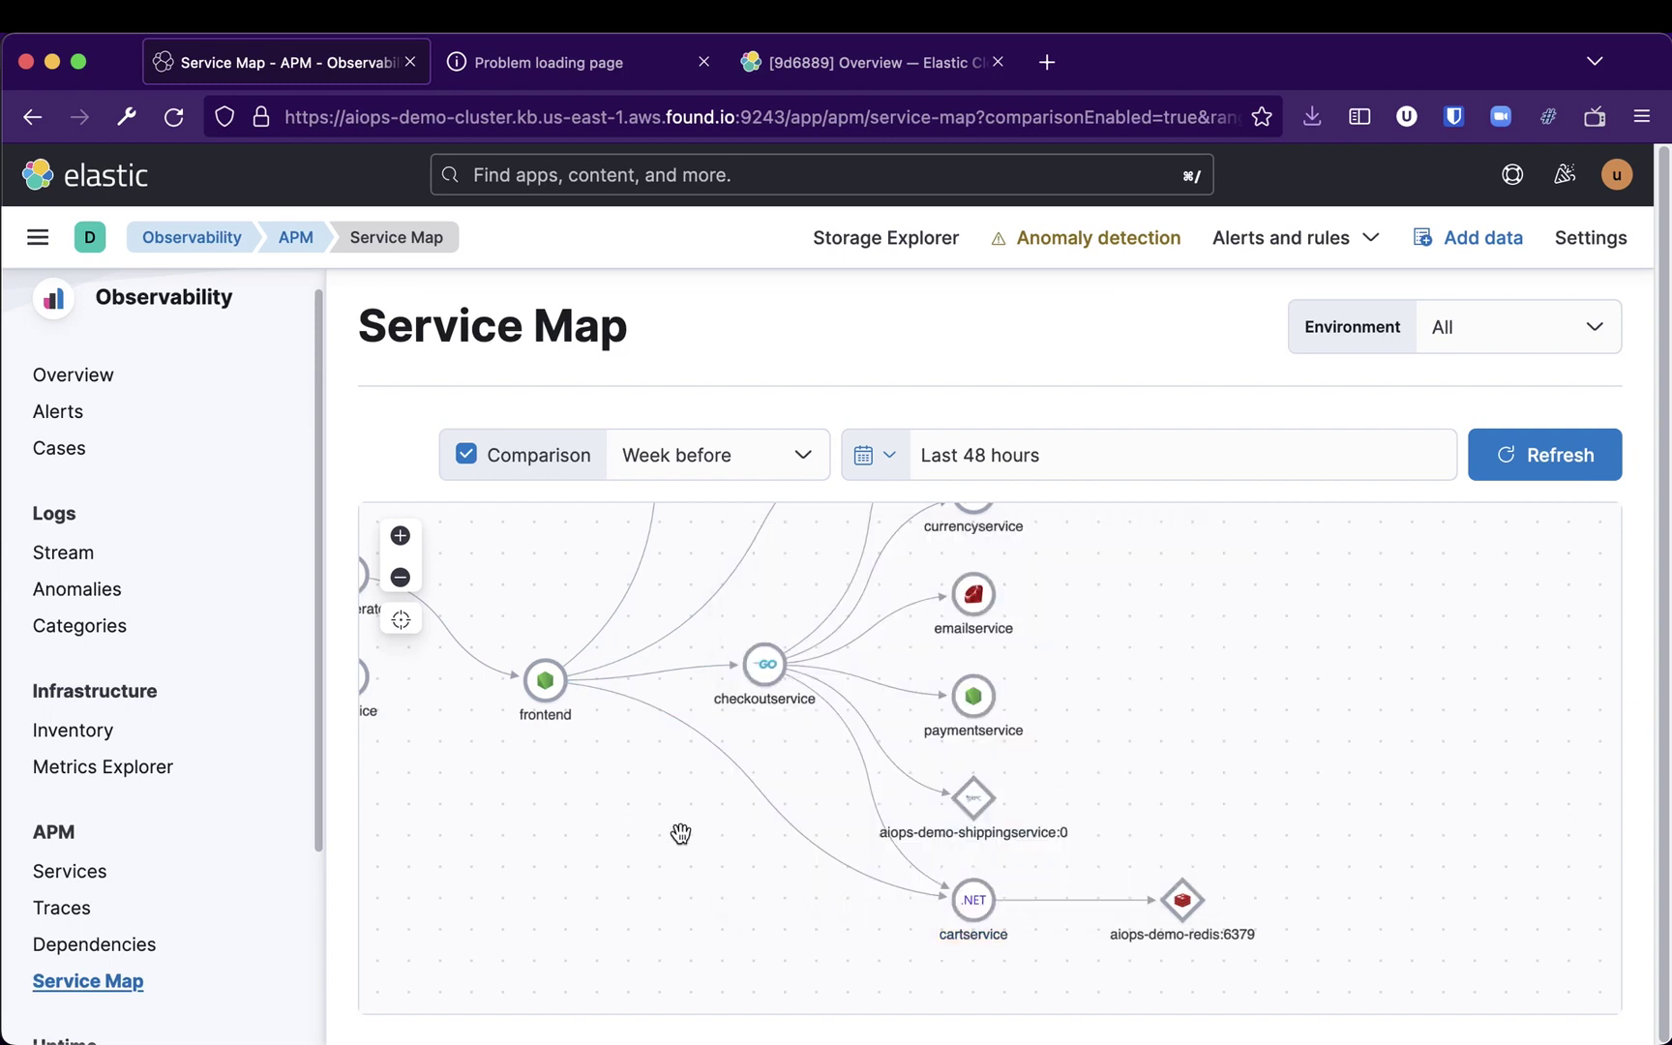